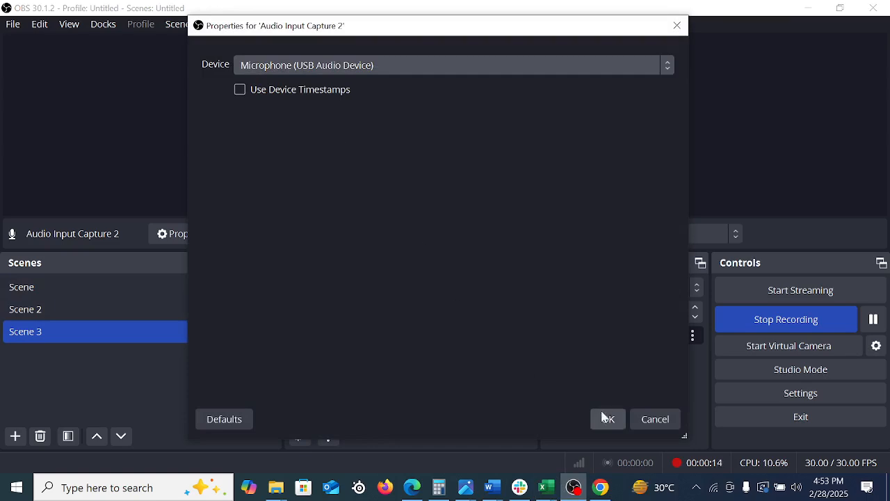
Accept Microphone (USB Audio Device) as the audio capture source's device and switch to QuickBooks Online in Chrome
left_click(608, 419)
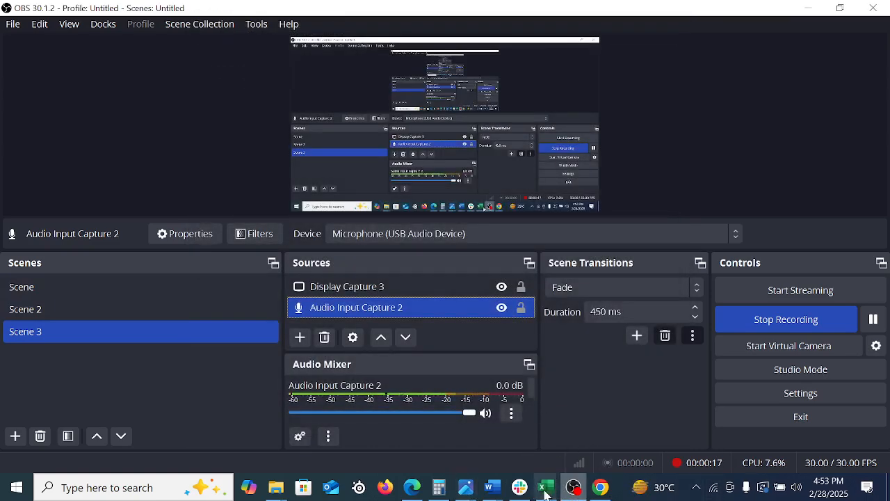
left_click(600, 487)
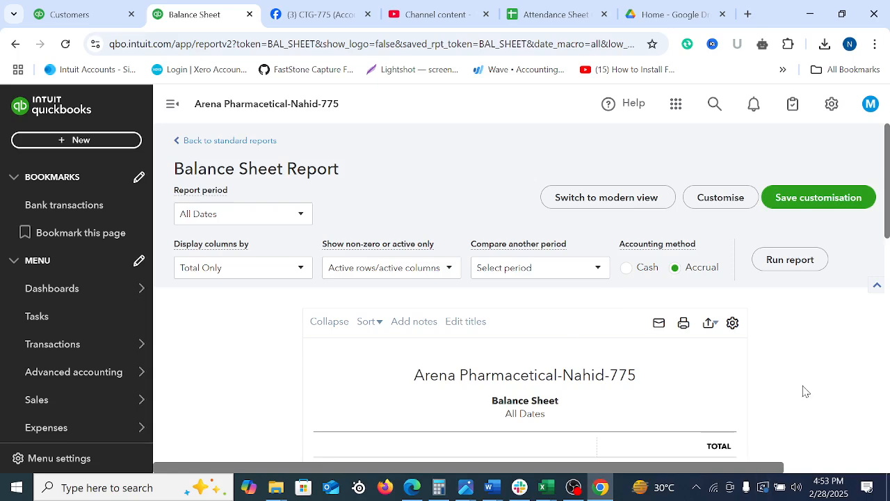
Open the Sales customer list and look through the customers and their open balances
mouse_move(57, 344)
scroll(60, 314, "down", 3)
scroll(59, 370, "up", 3)
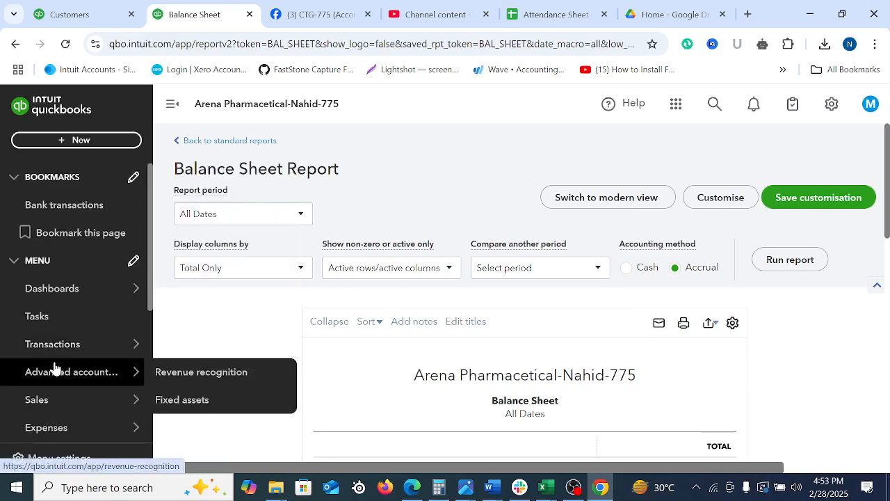
left_click(46, 398)
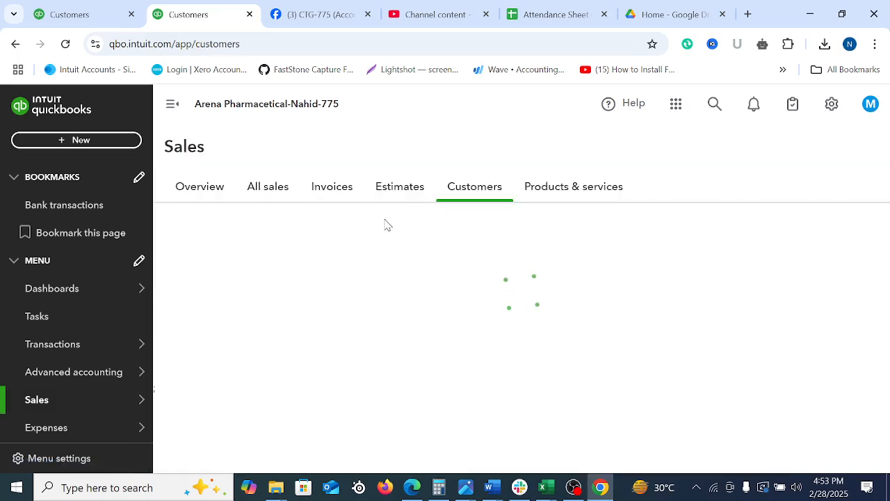
scroll(521, 350, "down", 5)
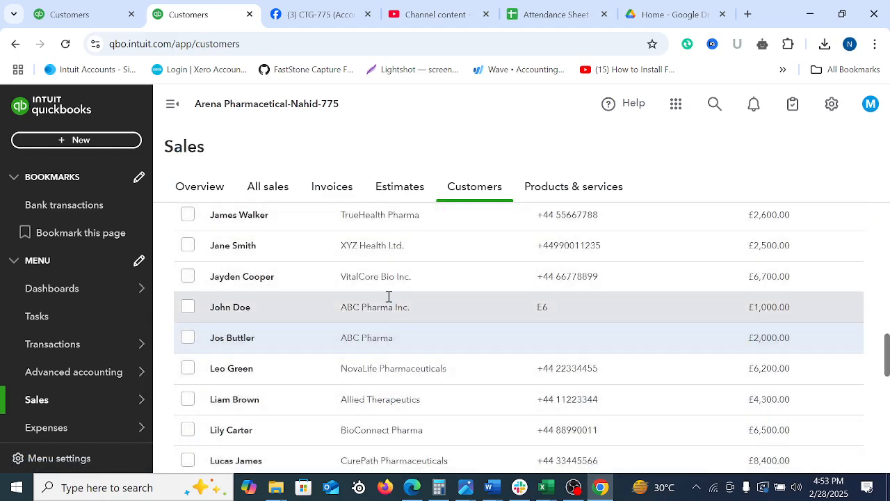
scroll(364, 278, "up", 5)
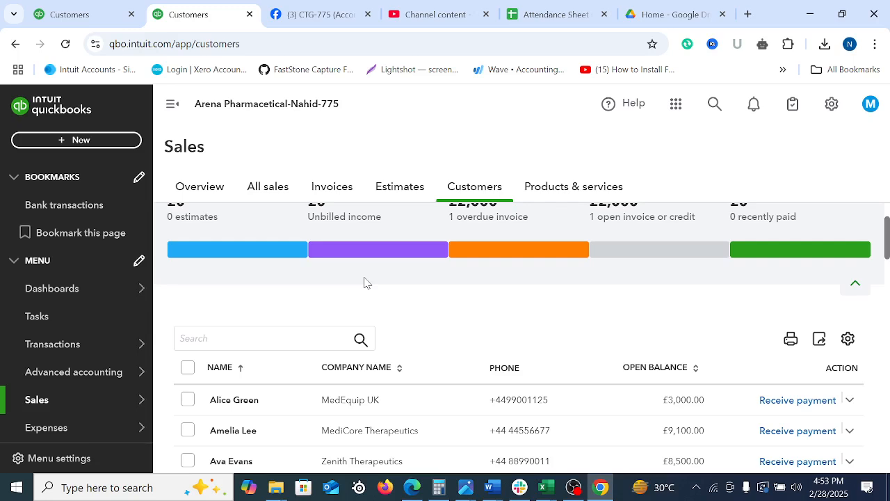
Open the MedEquip UK customer record and open its opening balance invoice for editing
left_click(350, 402)
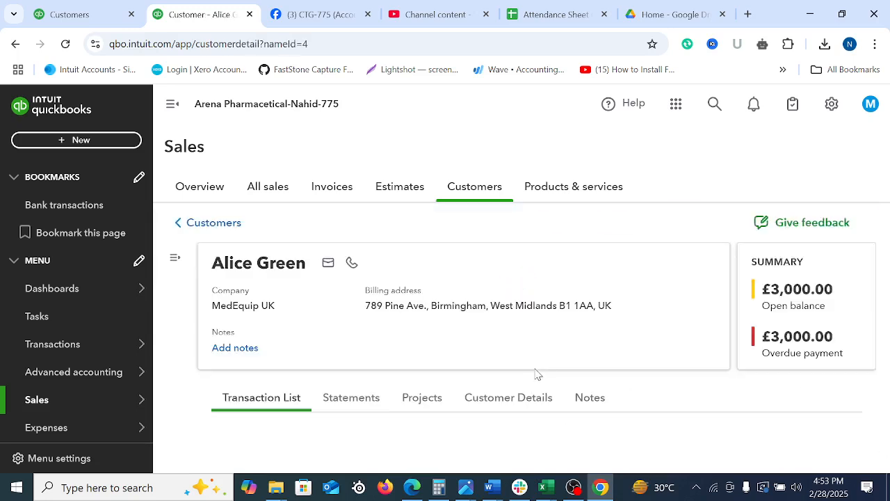
scroll(507, 396, "down", 4)
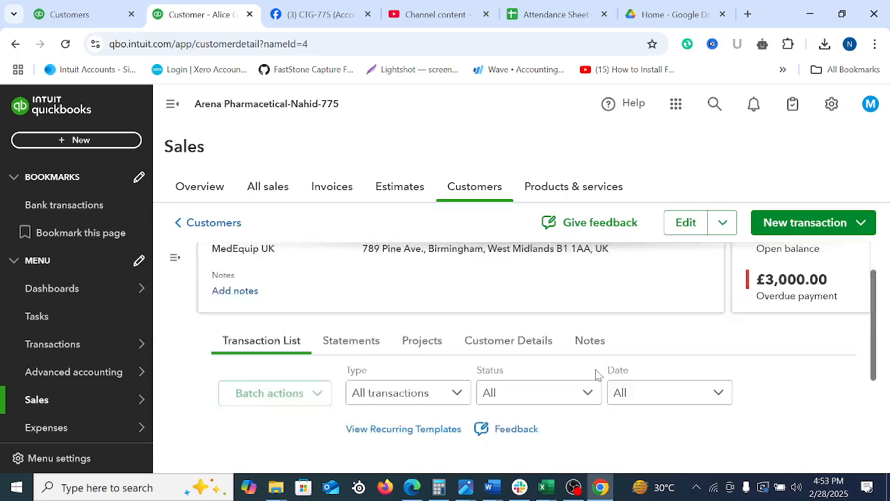
left_click(422, 345)
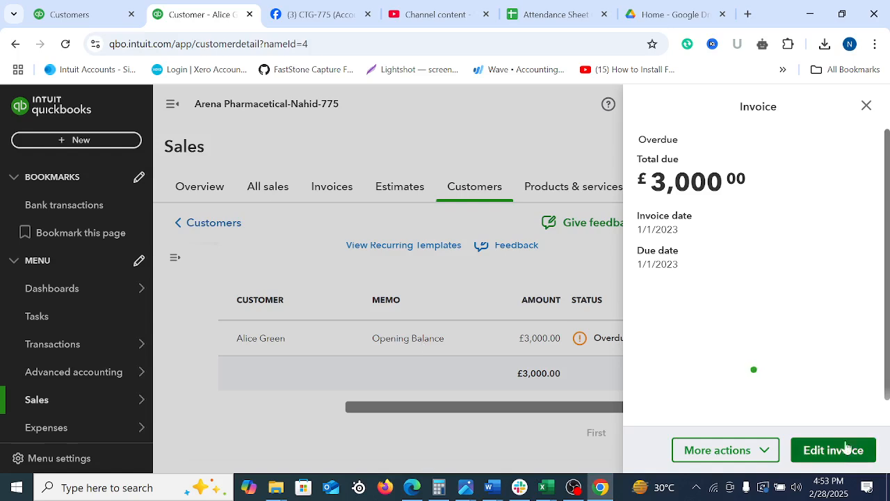
left_click(821, 450)
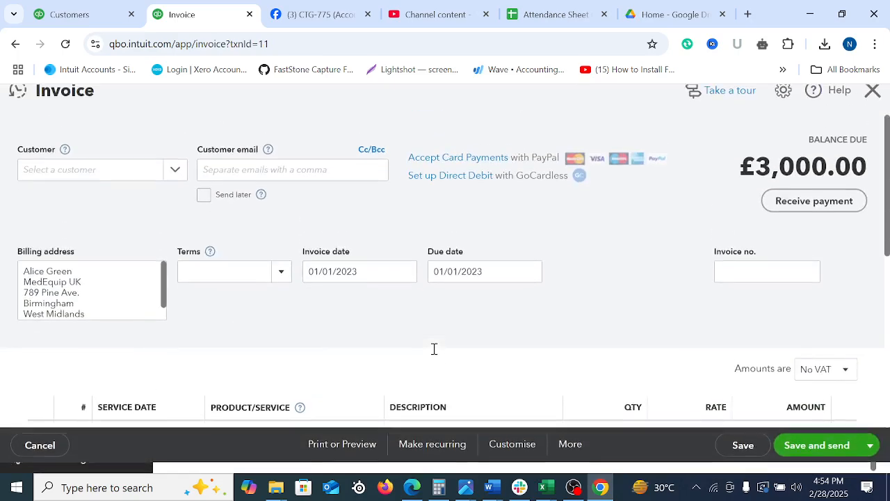
Open the invoice's transaction journal and examine its debit and credit entries
left_click(571, 461)
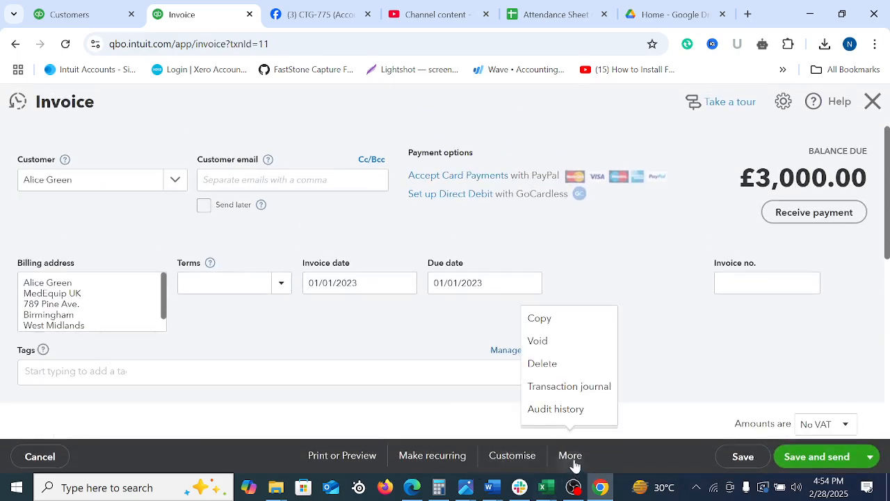
left_click(574, 391)
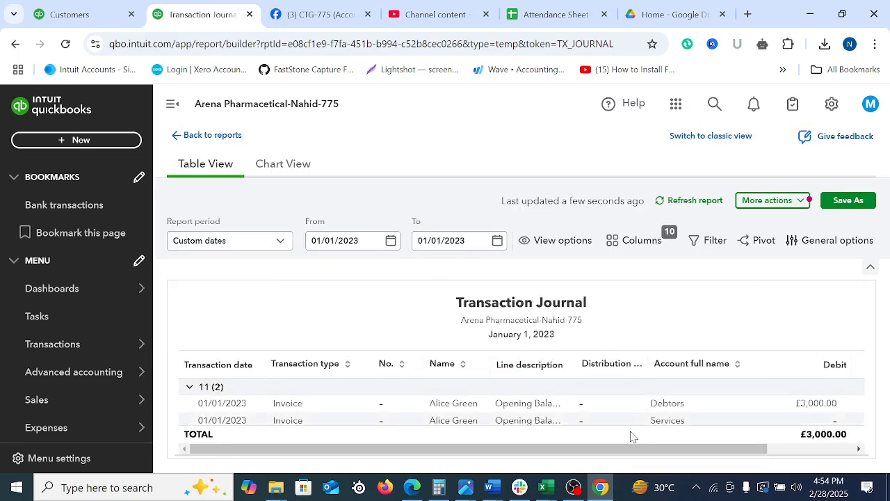
left_click_drag(619, 453, 705, 452)
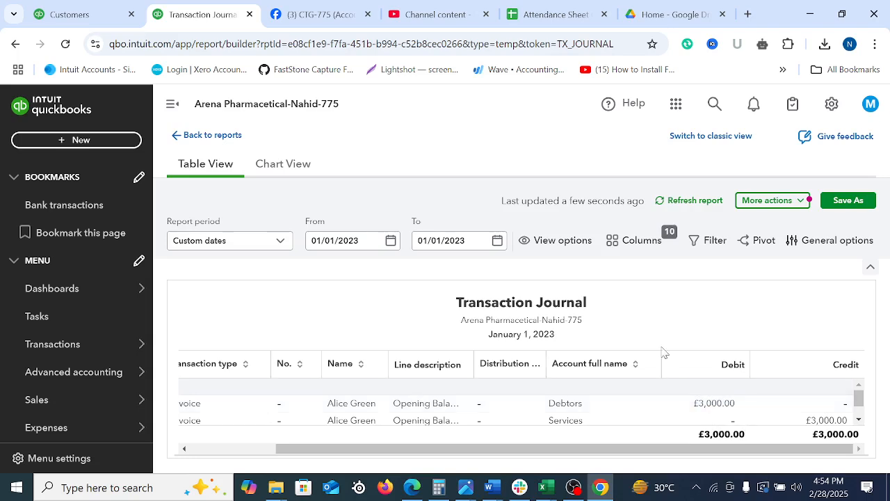
Return to the Sales customer list and check the computer's speaker volume
left_click(667, 14)
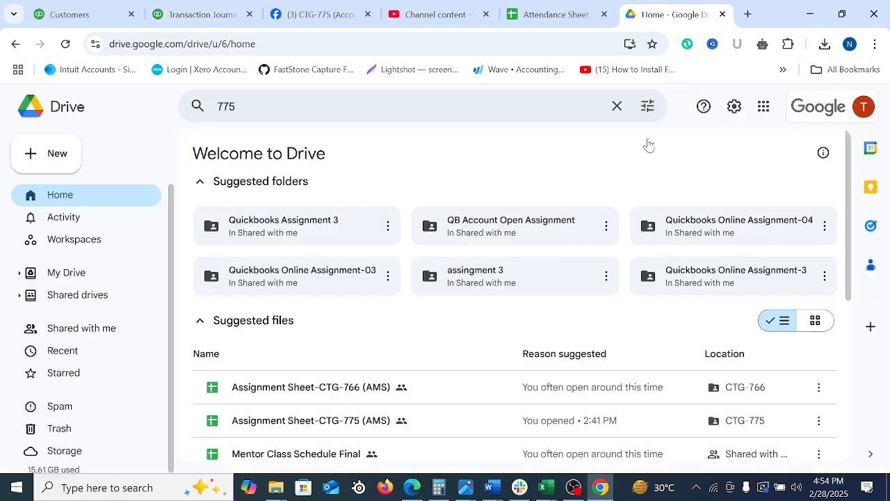
left_click(201, 14)
scroll(60, 334, "down", 4)
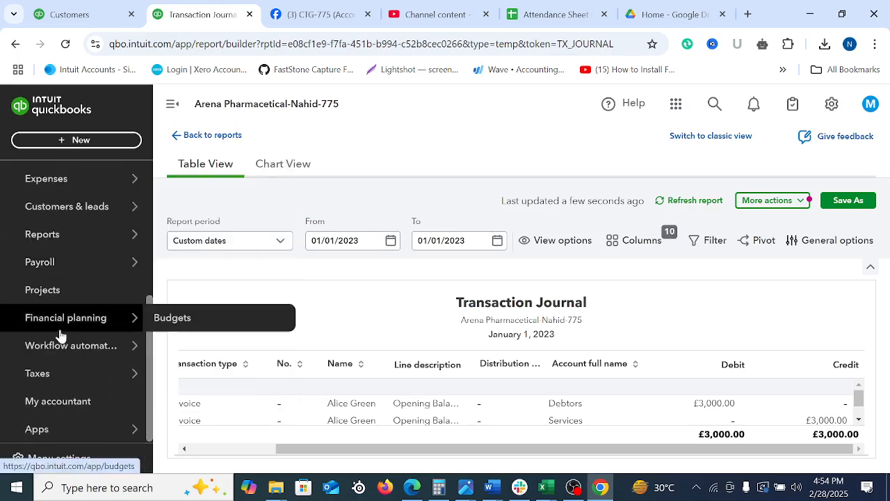
scroll(59, 348, "up", 4)
mouse_move(57, 377)
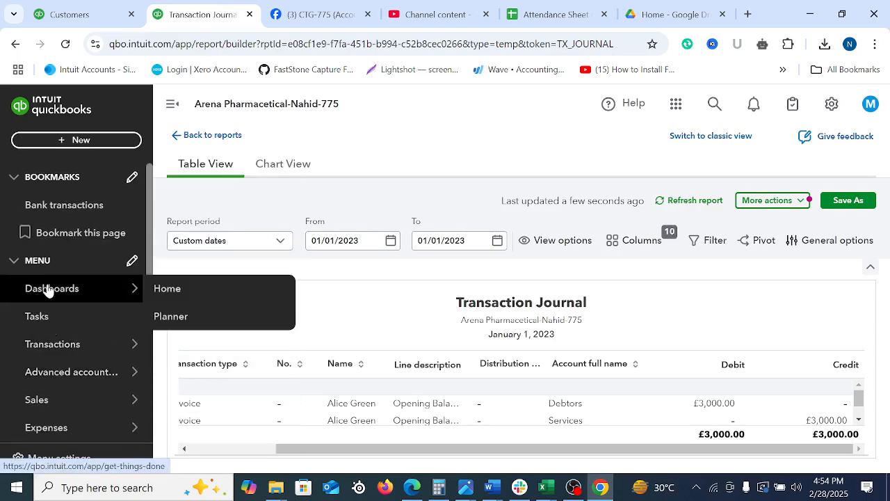
mouse_move(48, 399)
left_click(178, 371)
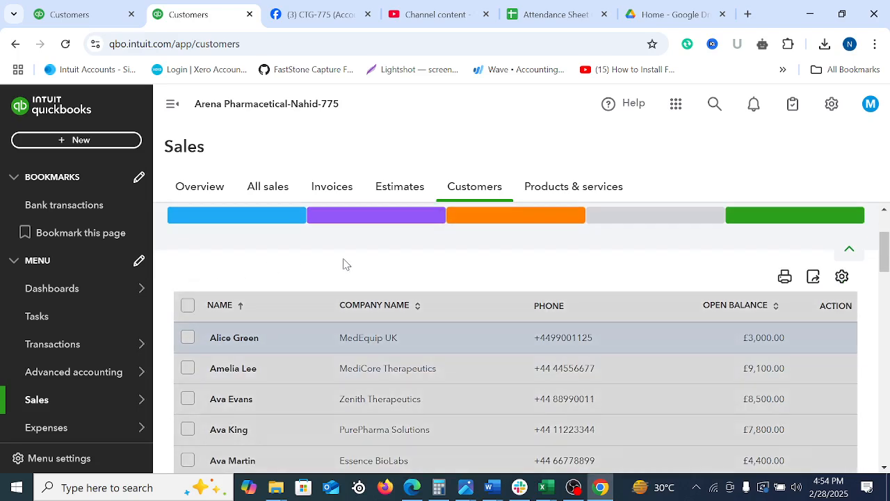
left_click(797, 487)
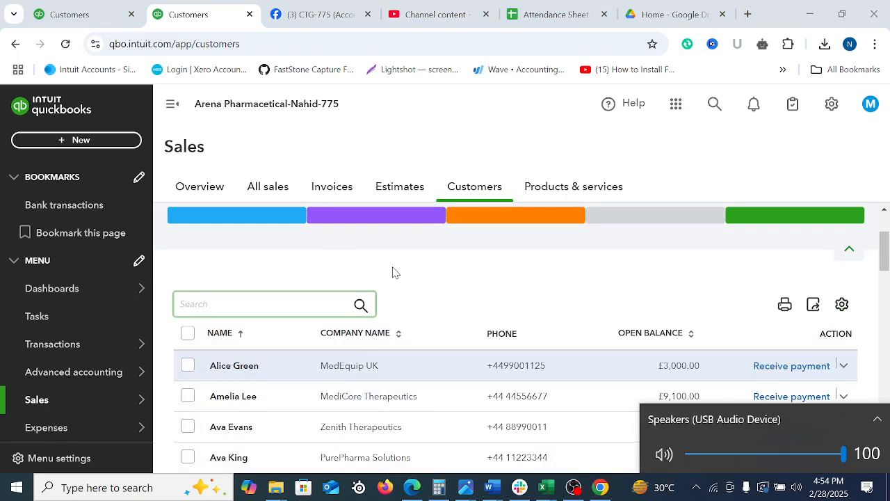
left_click(482, 284)
Open the Products & services page in Sales
left_click(574, 187)
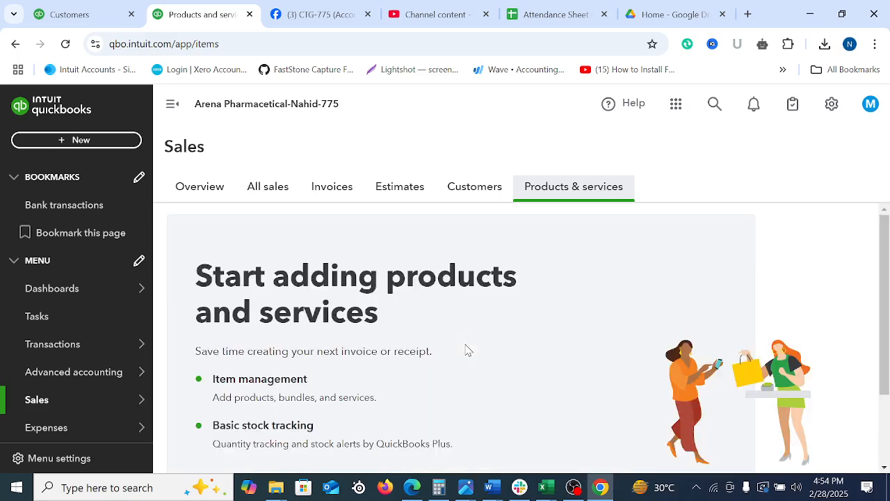
scroll(554, 345, "down", 2)
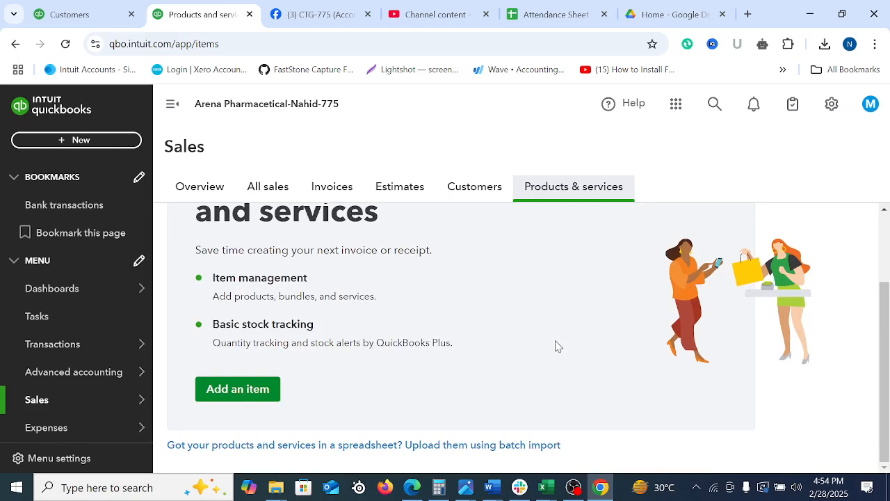
scroll(521, 343, "up", 1)
scroll(426, 339, "up", 1)
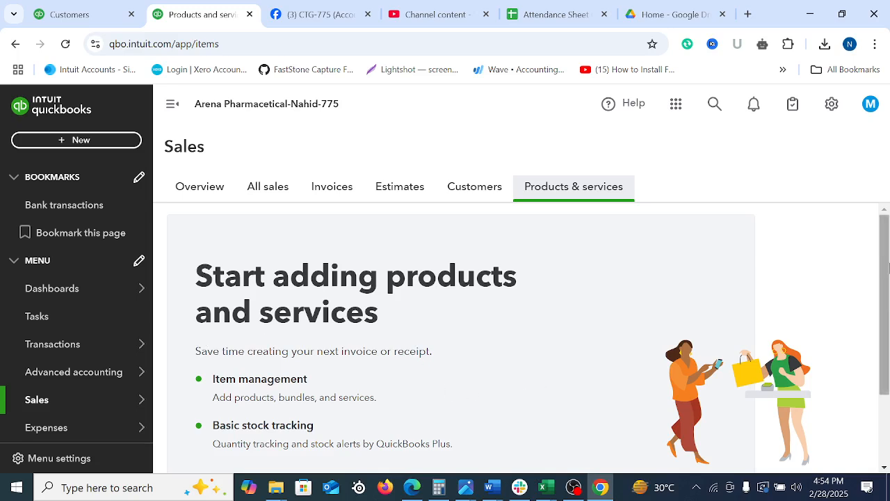
scroll(886, 301, "down", 1)
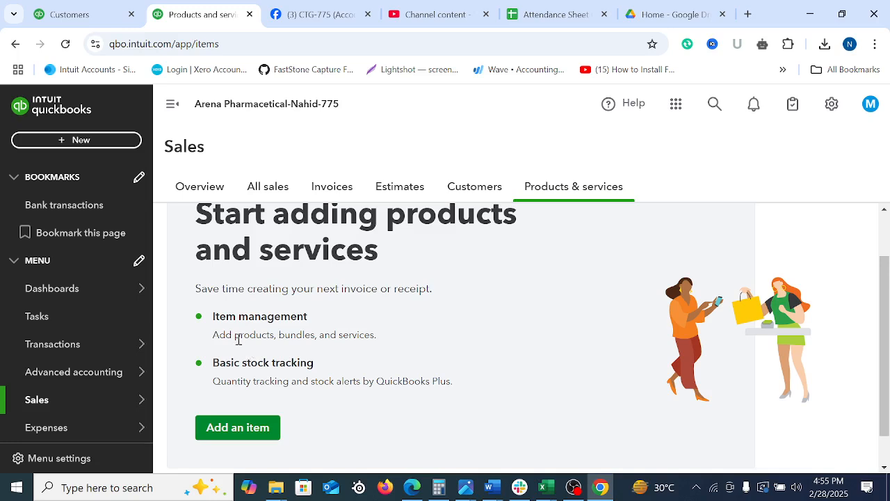
Read the item management and basic stock tracking descriptions and the options for adding or batch importing items
left_click_drag(237, 338, 369, 336)
left_click_drag(217, 383, 479, 401)
left_click(439, 394)
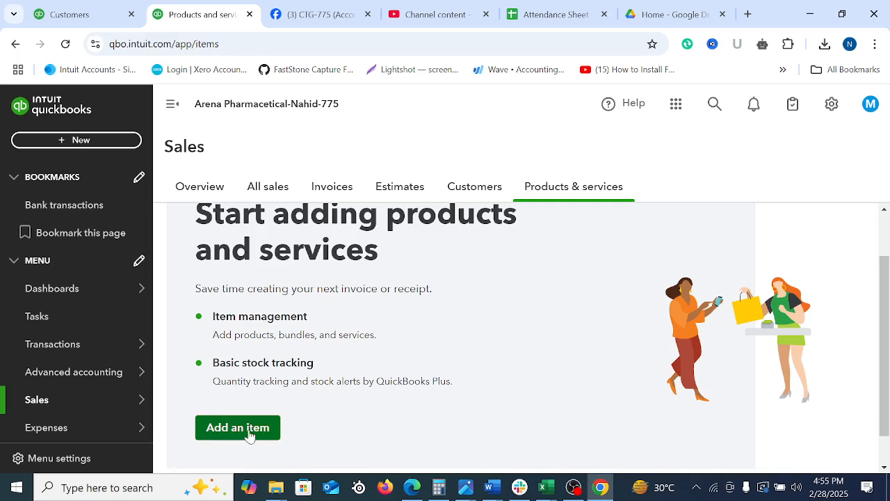
scroll(248, 433, "down", 1)
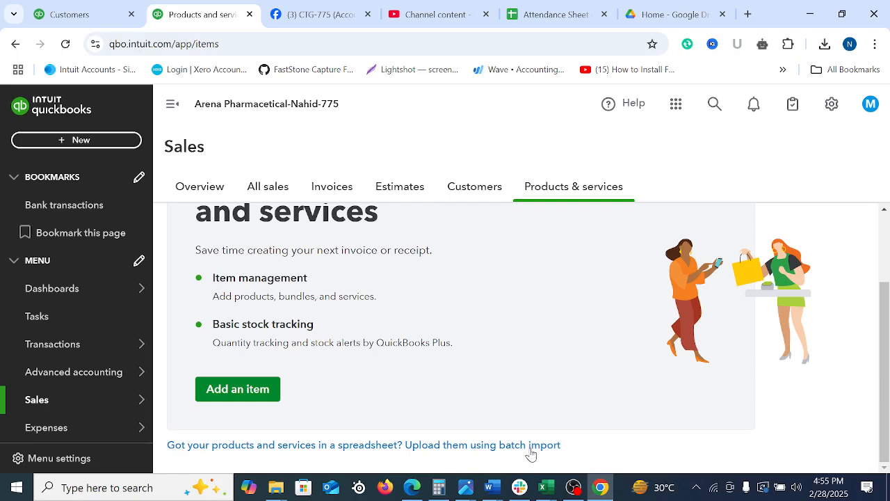
Start adding a new service item and review the form's basic info, sales and purchasing sections
left_click(230, 396)
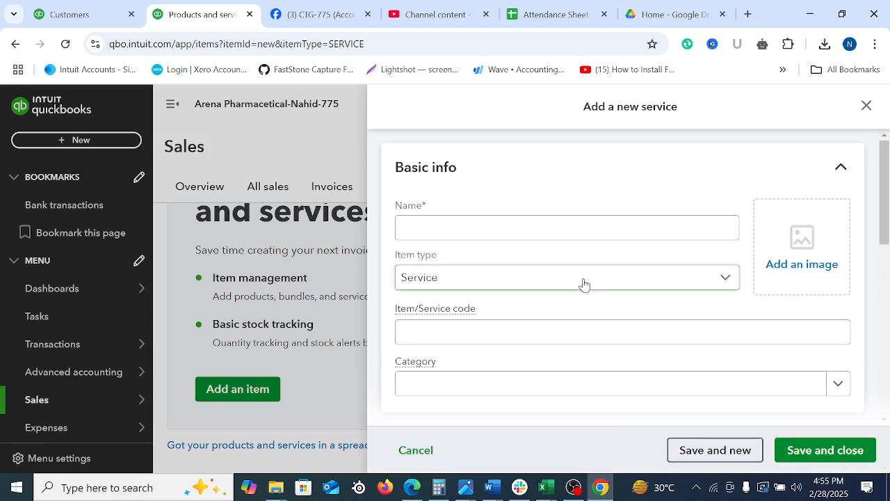
scroll(689, 197, "down", 5)
scroll(670, 294, "up", 5)
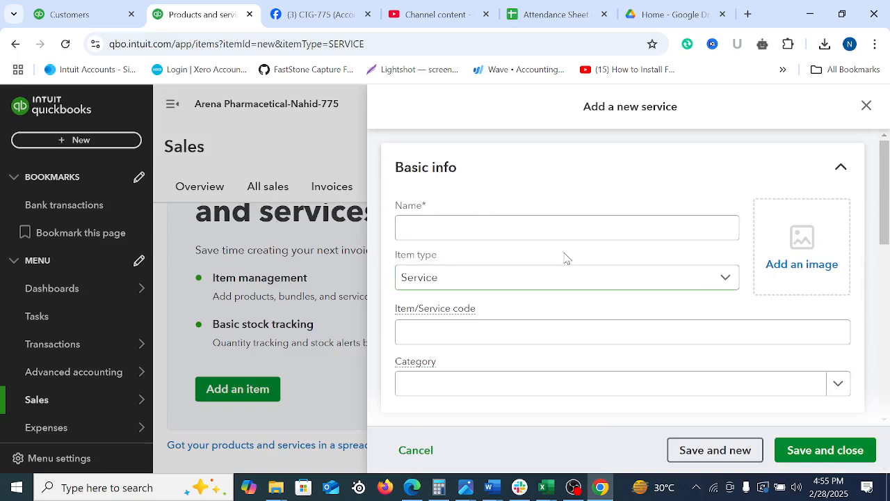
left_click(438, 226)
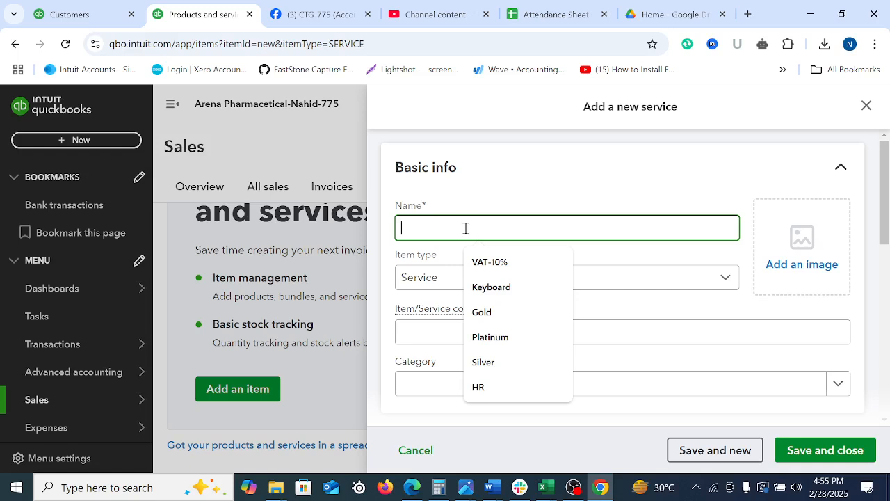
left_click(536, 188)
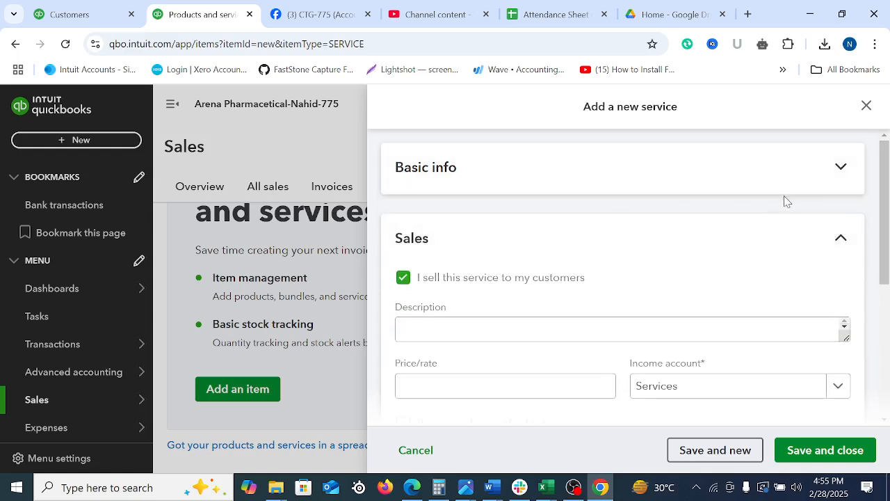
left_click(498, 202)
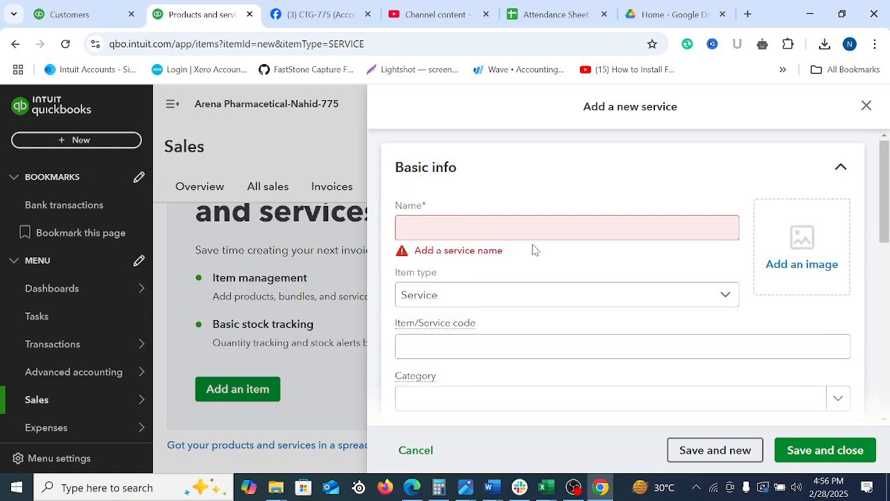
scroll(535, 249, "down", 5)
left_click_drag(883, 334, 888, 362)
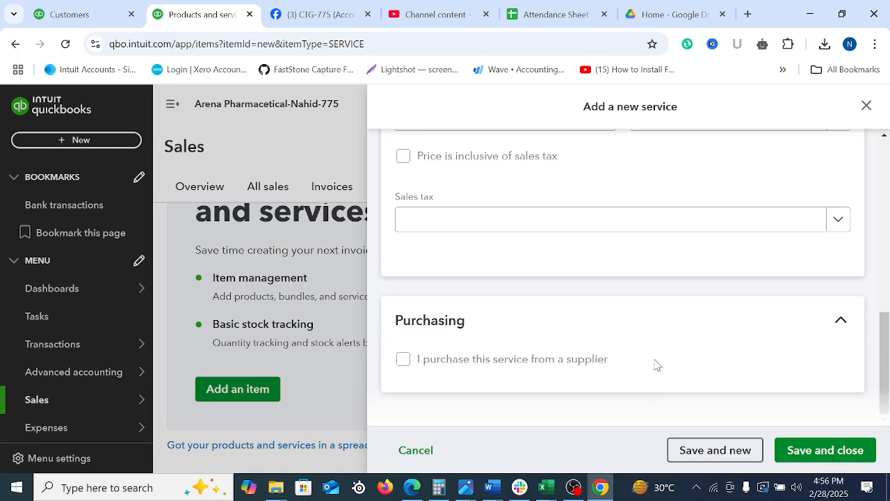
scroll(653, 359, "up", 10)
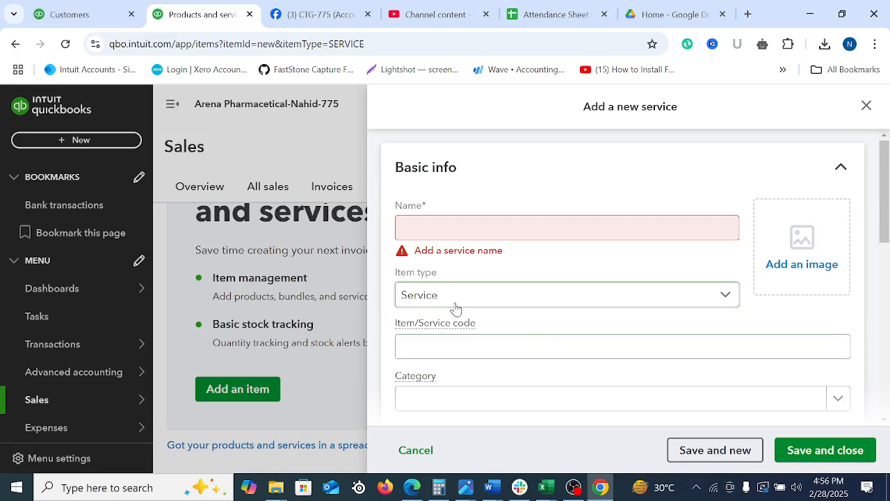
Name the new item Napa
left_click(427, 229)
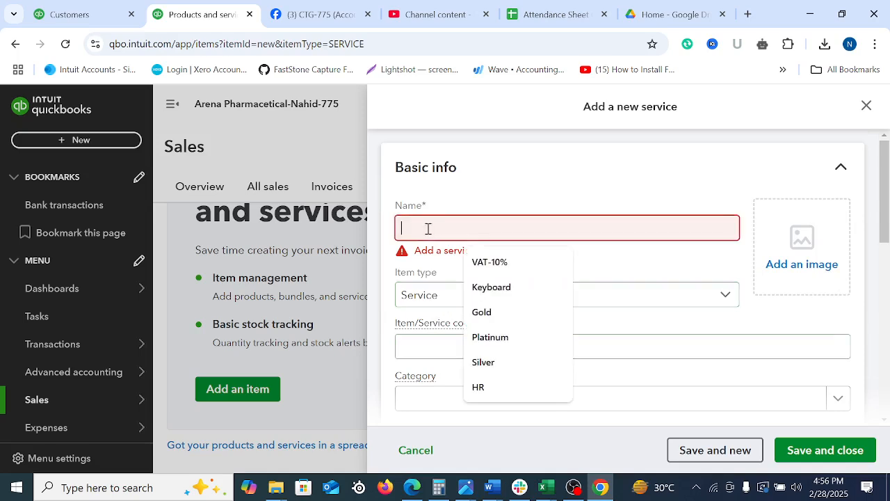
type("N")
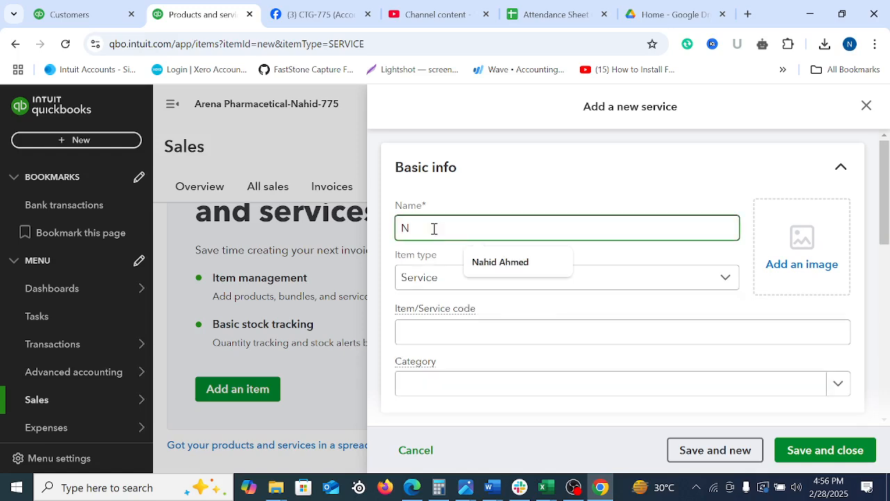
type("apa")
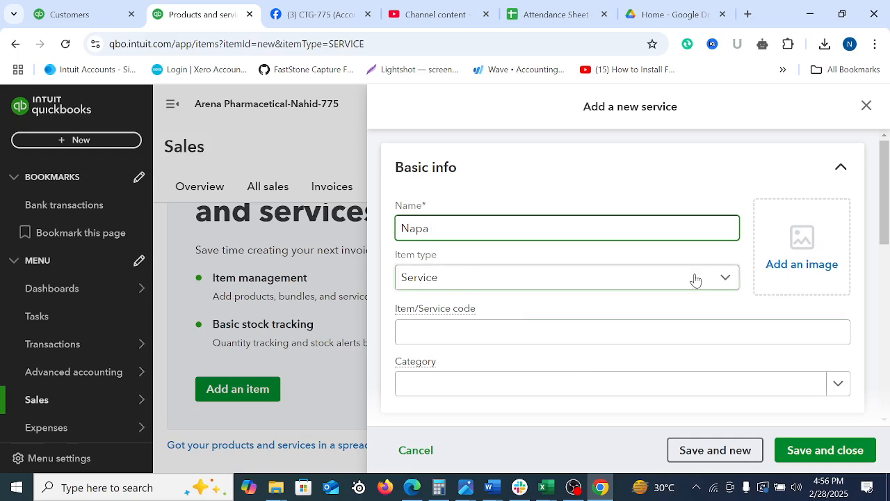
Add the Napa picture from the Desktop folder as the service item's image
left_click(801, 268)
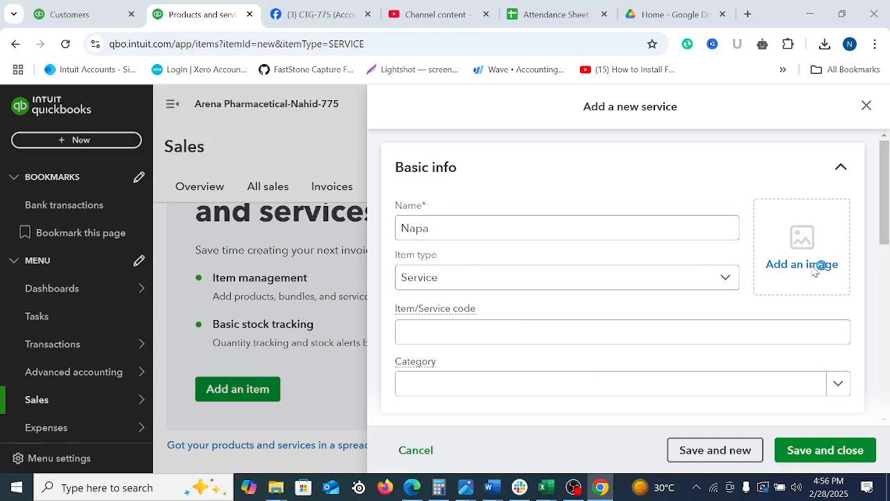
scroll(49, 236, "up", 5)
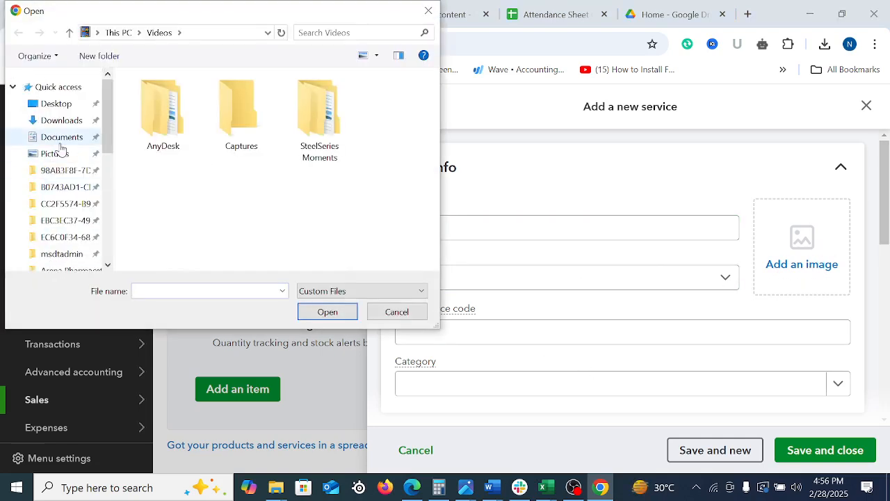
left_click(70, 106)
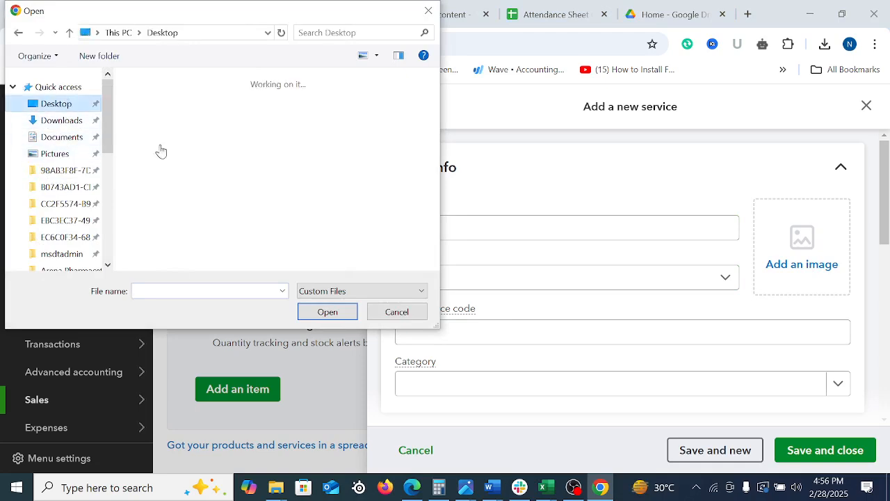
scroll(364, 206, "down", 1)
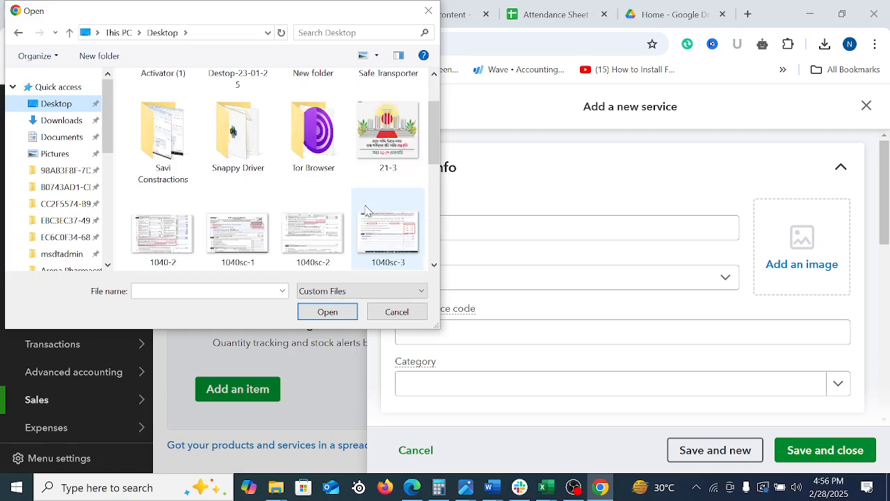
scroll(365, 208, "down", 1)
scroll(388, 215, "down", 2)
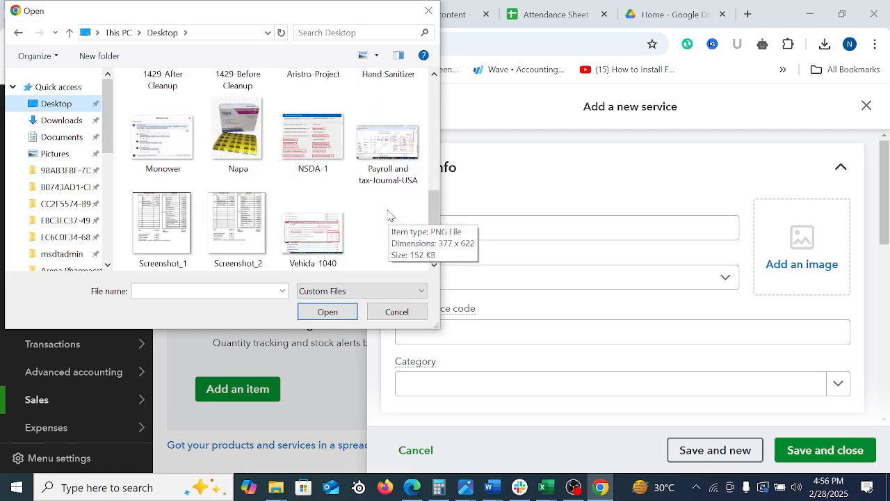
left_click(238, 131)
left_click(336, 317)
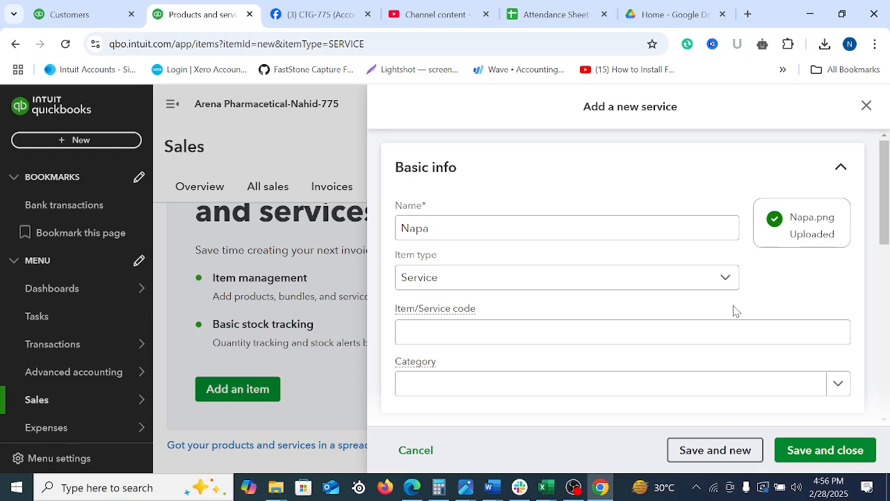
Change the item type of Napa to Stock item
left_click(465, 280)
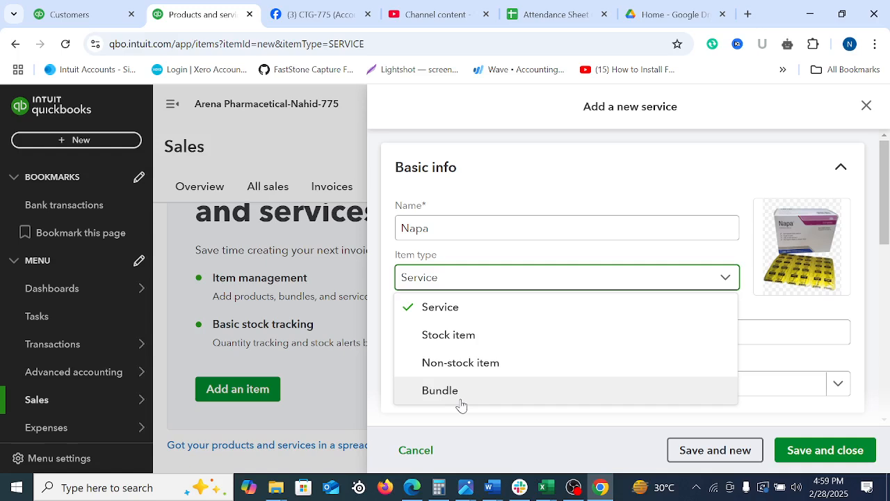
left_click(461, 341)
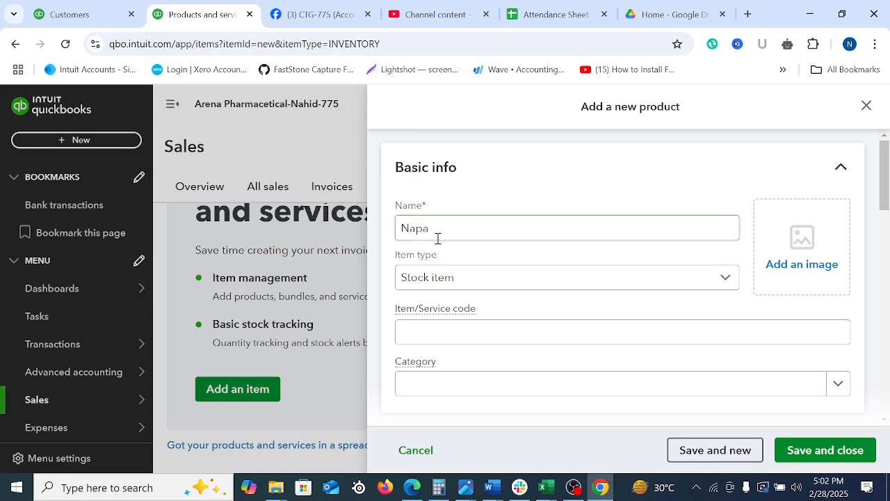
left_click(410, 237)
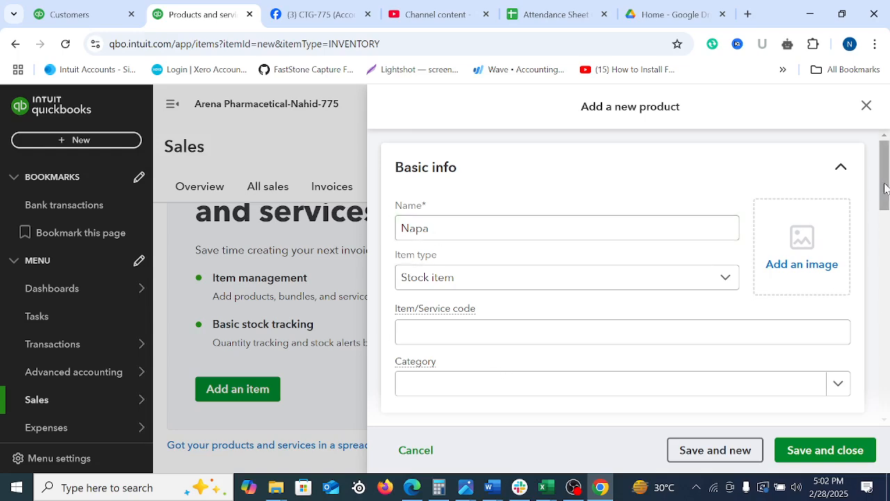
mouse_move(885, 179)
left_mouse_down()
mouse_move(889, 211)
mouse_move(888, 197)
left_mouse_up()
scroll(733, 272, "up", 1)
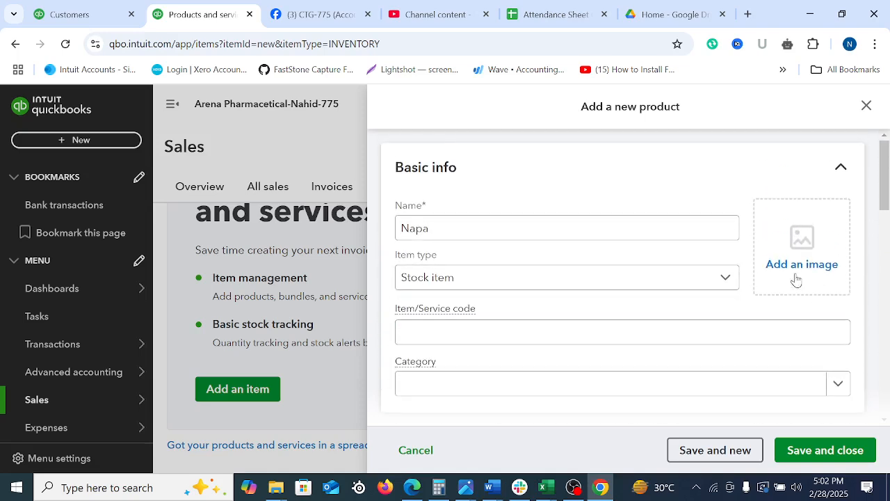
Upload the Napa picture from the Desktop folder as the stock item's image
left_click(790, 263)
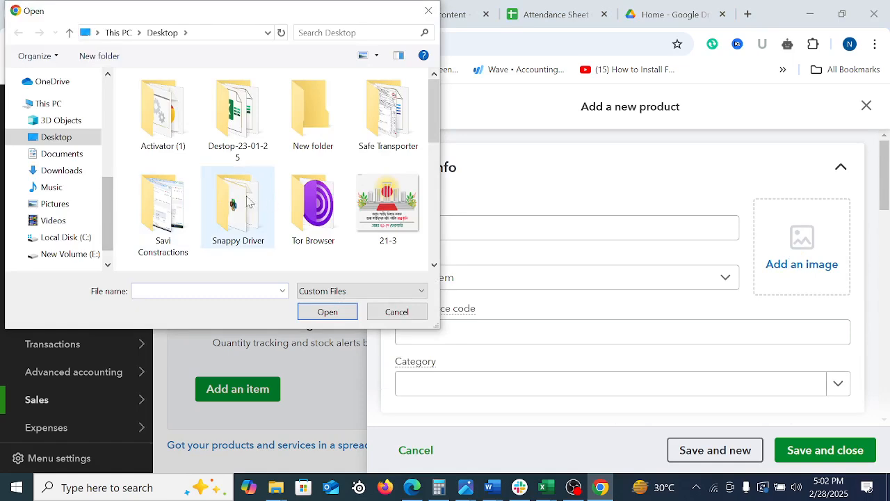
scroll(327, 223, "down", 1)
scroll(410, 195, "down", 2)
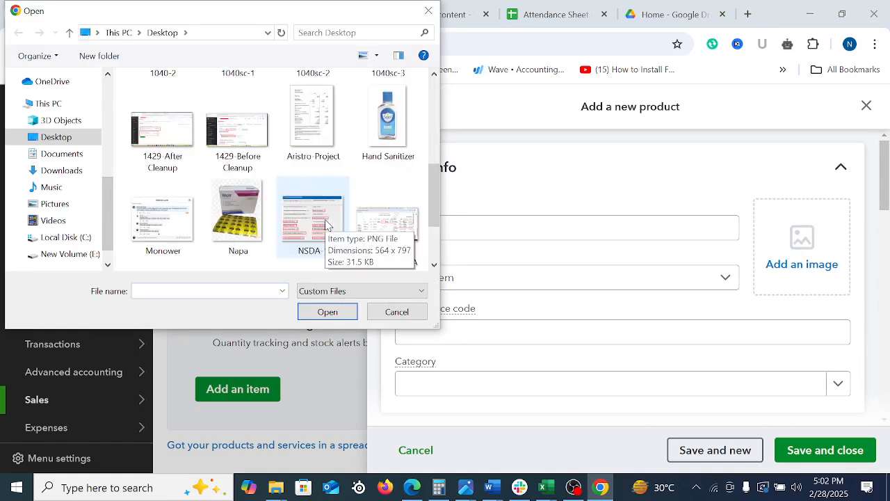
left_click(236, 215)
left_click(327, 311)
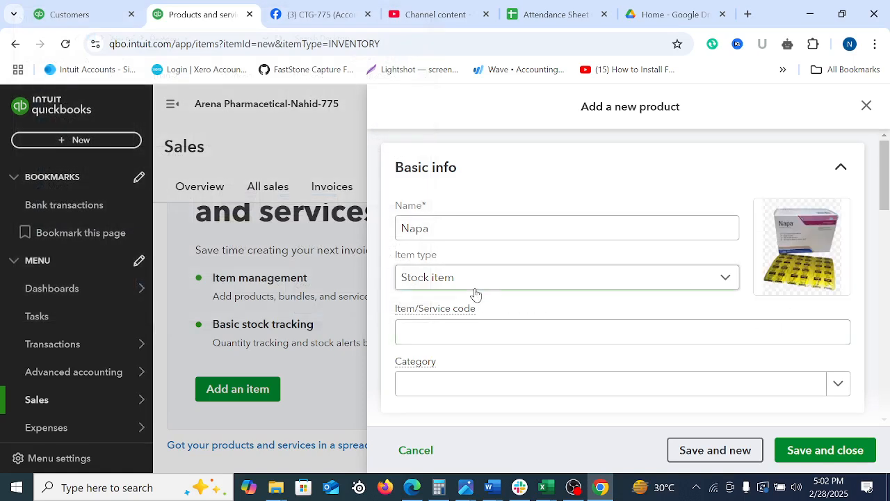
Fill in the item/service code with the suggested entry shortened to WP1AB2A54FL
left_click(453, 338)
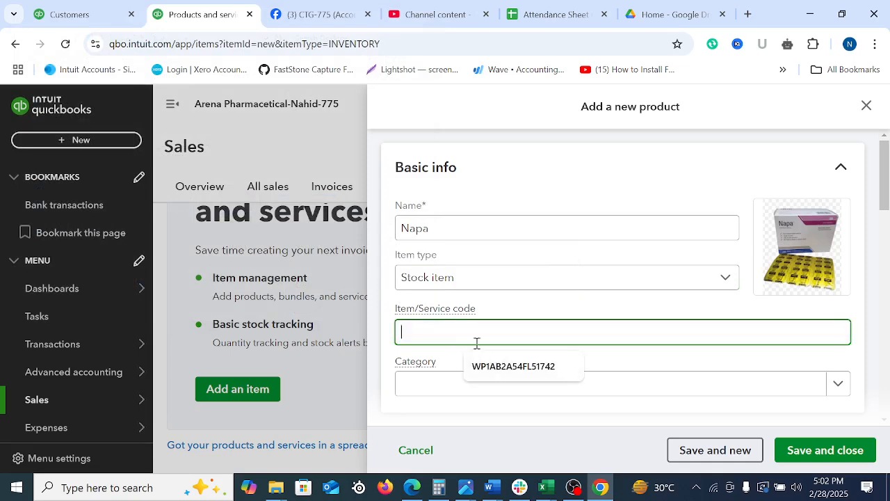
left_click(489, 368)
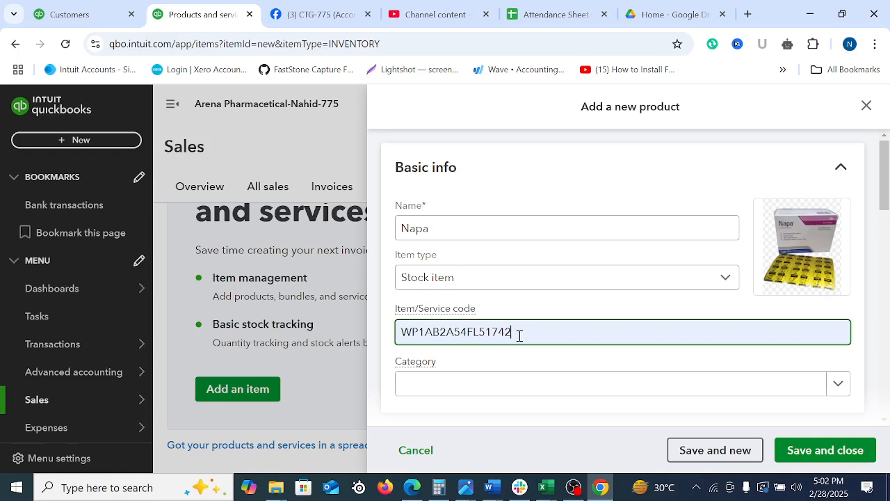
key("BackSpace")
key("BackSpace")
key("BackSpace")
key("BackSpace")
key("BackSpace")
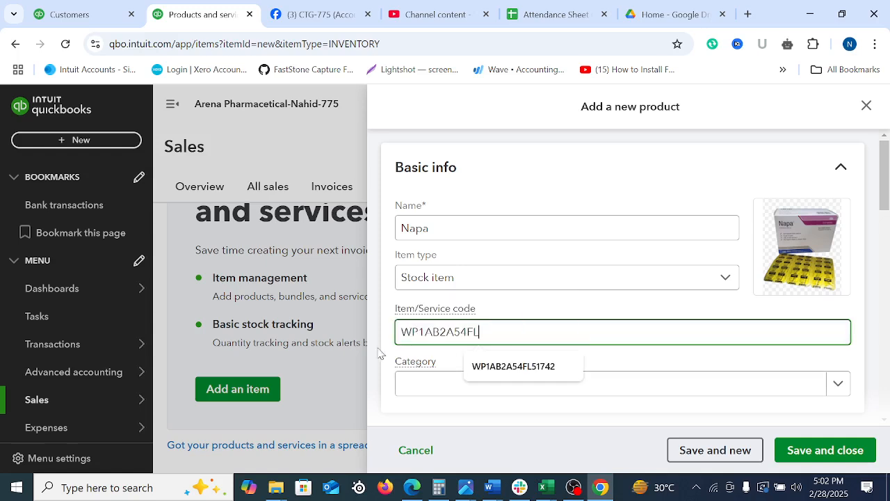
Create a new category named Stock and assign it to the product
left_click(440, 389)
left_click(458, 422)
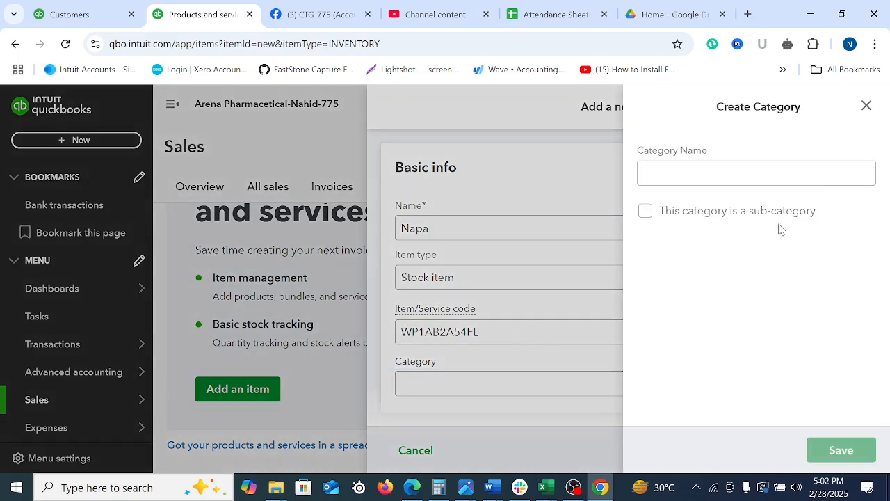
left_click(686, 166)
type("A")
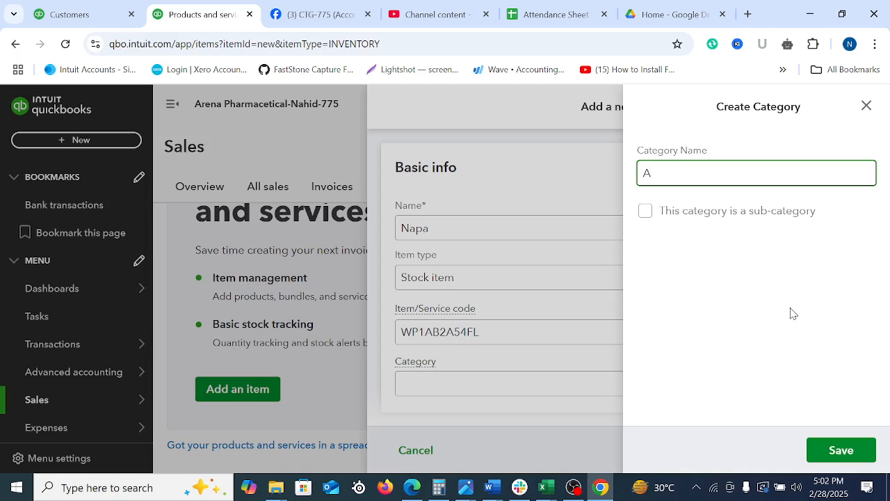
key("BackSpace")
type("Stock")
left_click(840, 456)
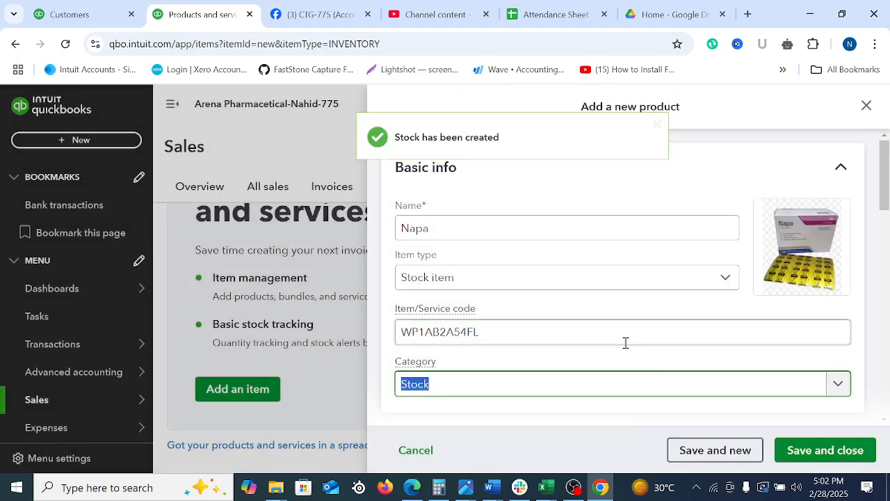
Set the product's initial quantity on hand to 2,000
scroll(885, 206, "down", 1)
scroll(885, 206, "down", 4)
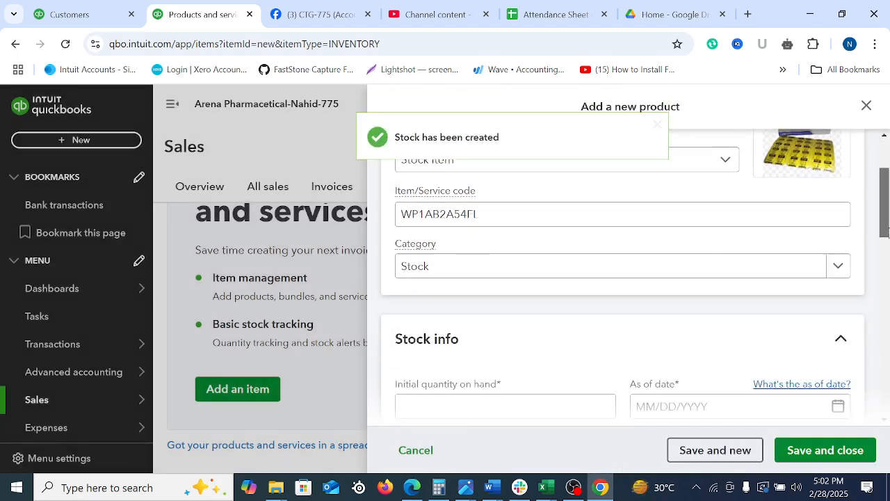
left_click(429, 267)
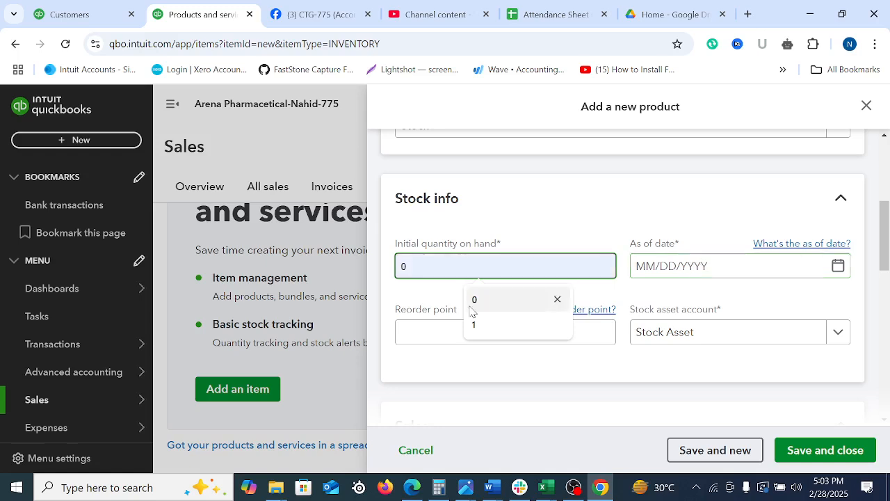
type("200")
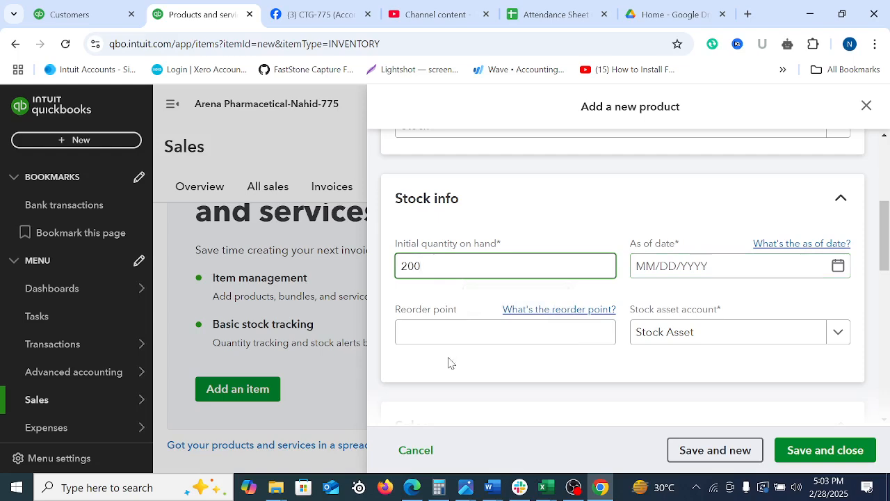
type("0")
Set the as of date for the initial stock quantity to 01/01/2024
left_click(727, 260)
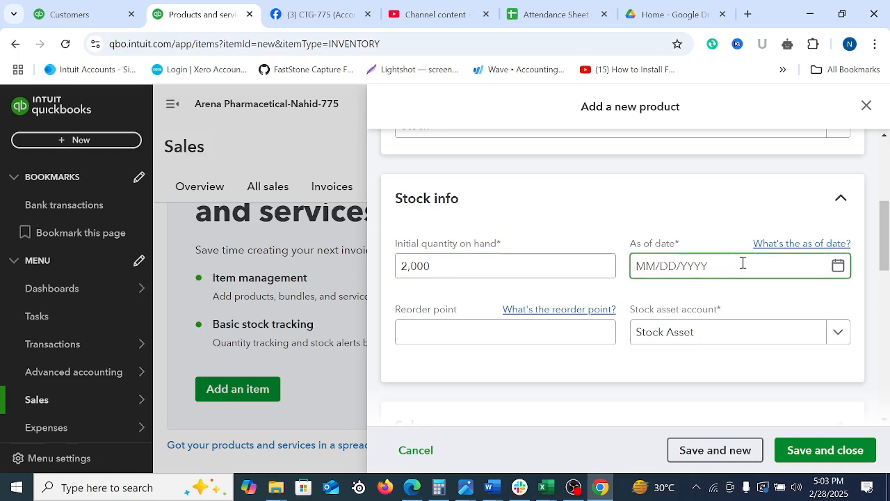
left_click(836, 268)
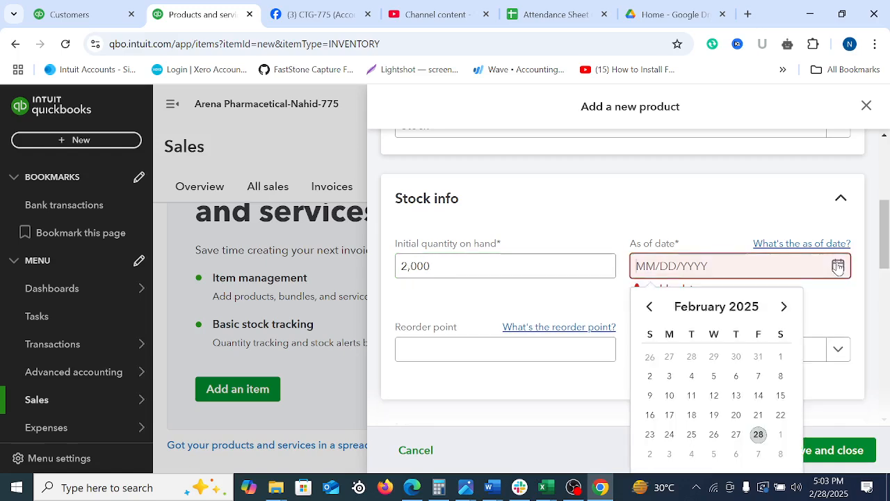
left_click(648, 307)
left_click(648, 307)
left_click(648, 306)
left_click(648, 307)
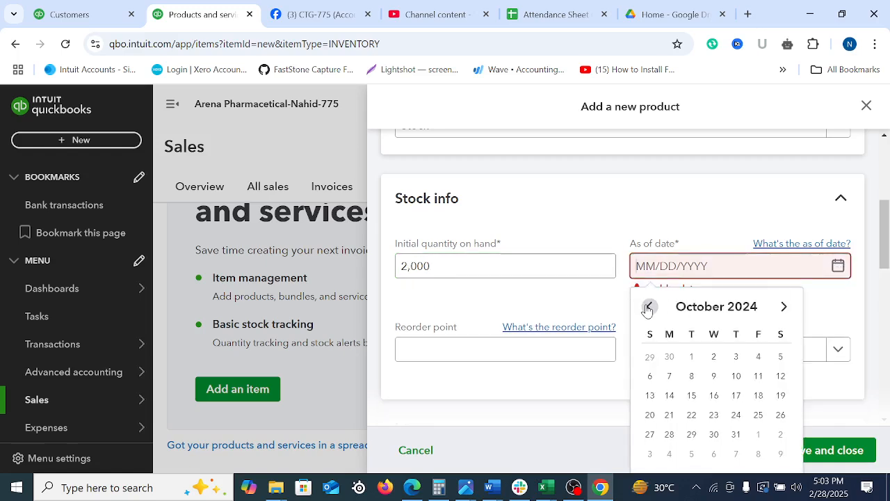
left_click(784, 307)
left_click(784, 308)
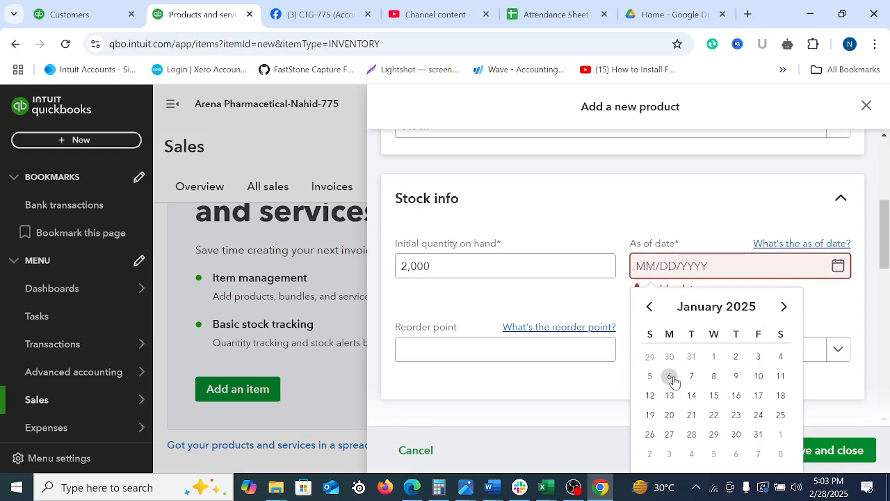
left_click(715, 357)
key("BackSpace")
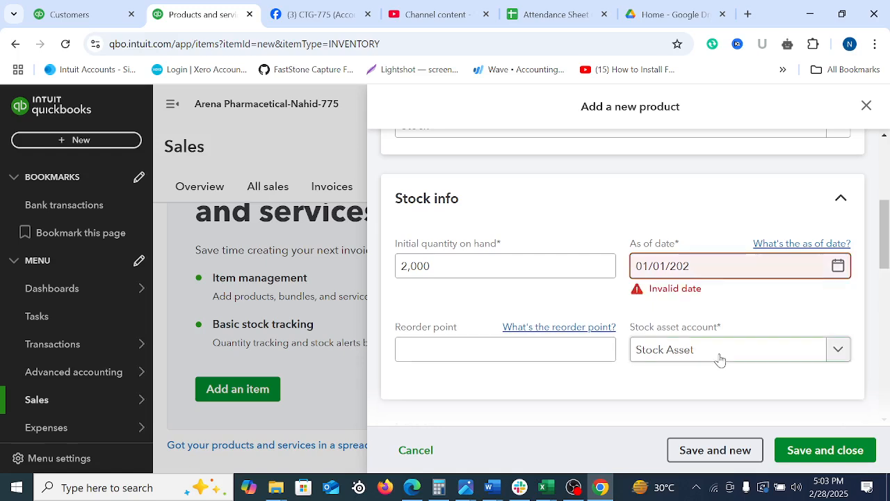
type("4")
left_click(443, 340)
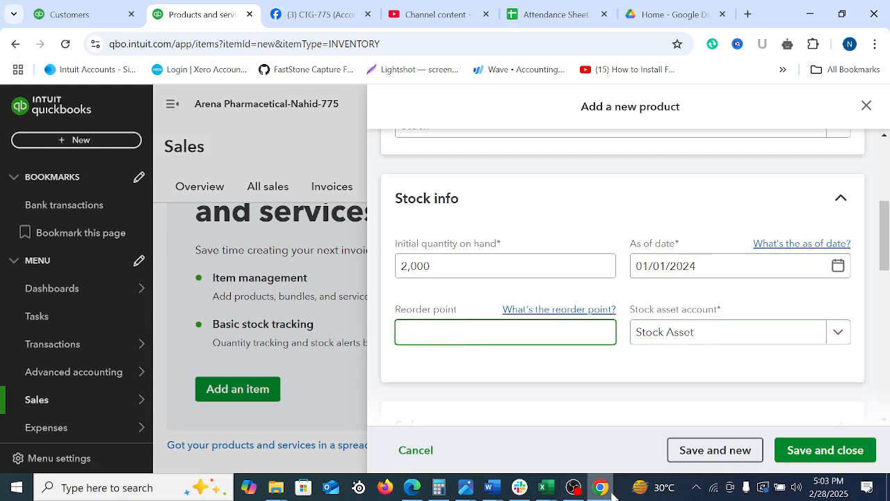
Switch to OBS, check the properties of the Audio Input Capture 2 source, and return to the product form in Chrome
left_click(546, 487)
left_click(567, 486)
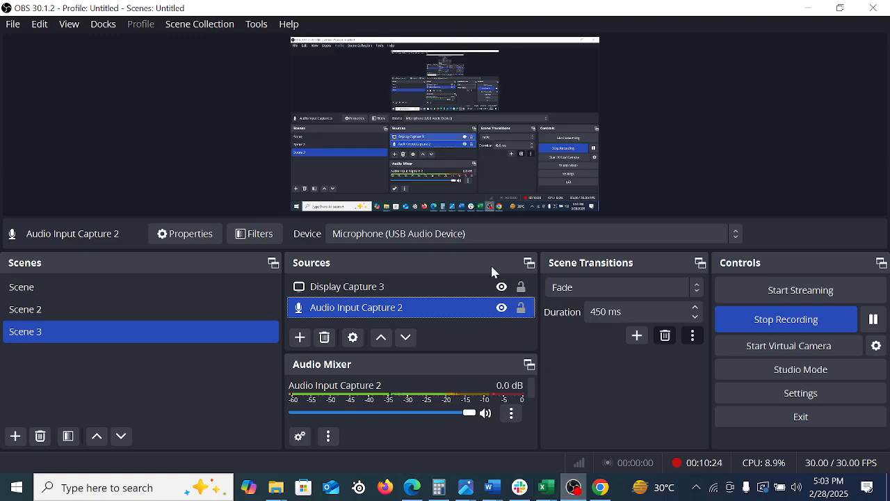
double_click(355, 308)
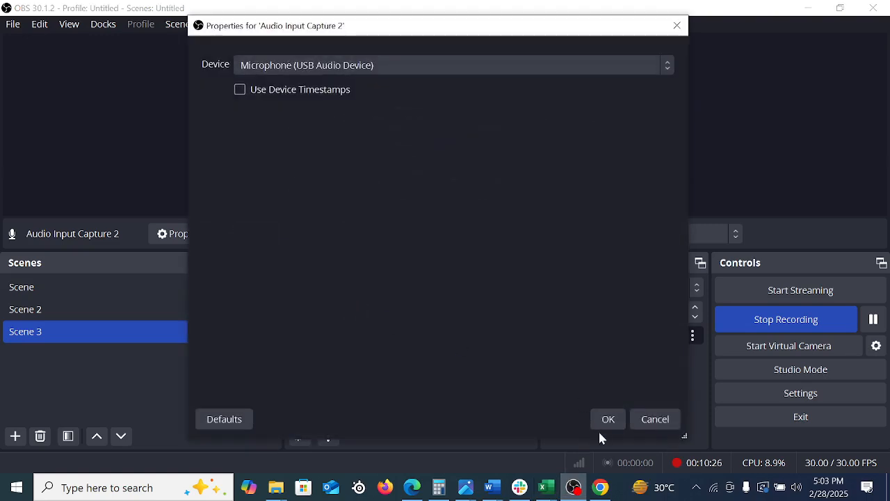
left_click(608, 420)
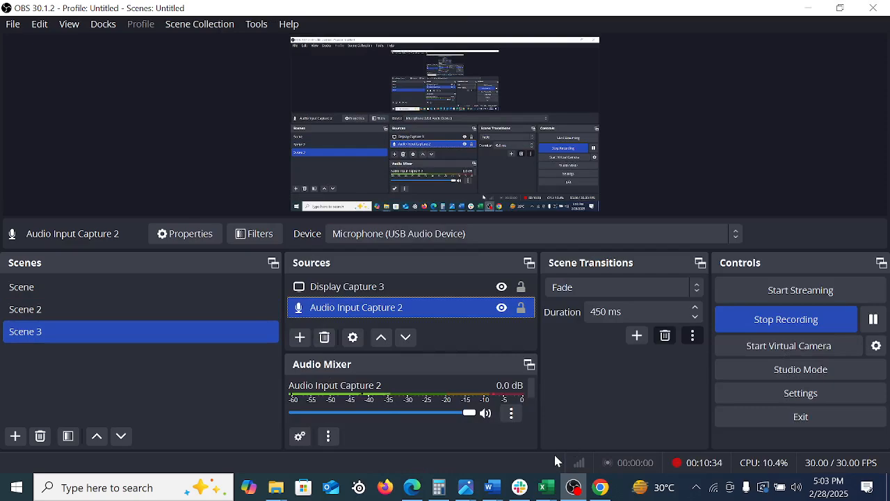
left_click(601, 487)
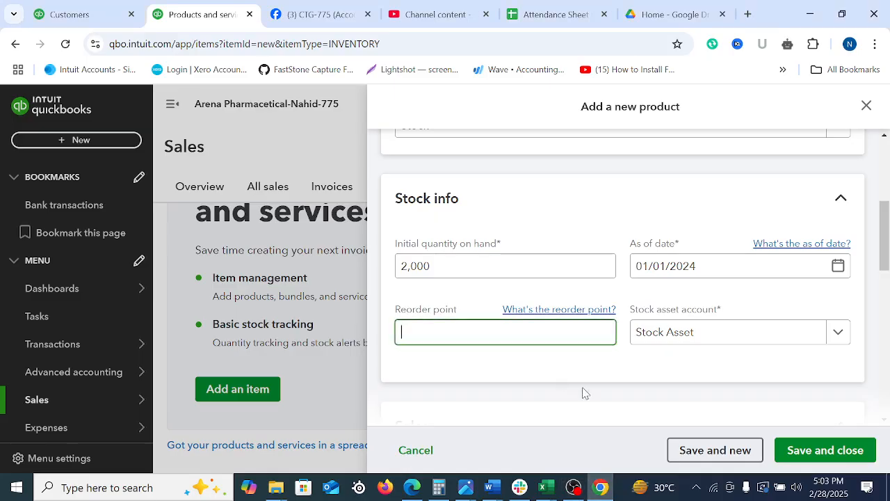
Set the reorder point to 100 and review the product's basic info and stock info
type("100")
left_click(584, 374)
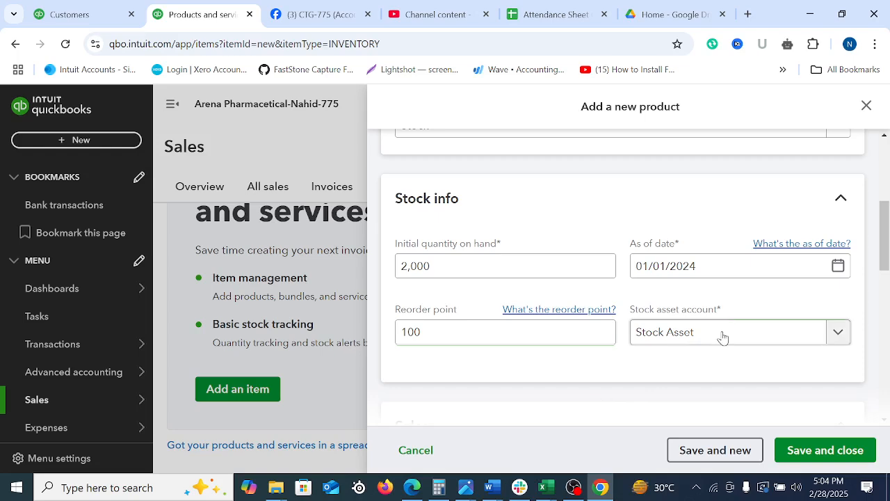
left_click_drag(882, 221, 876, 142)
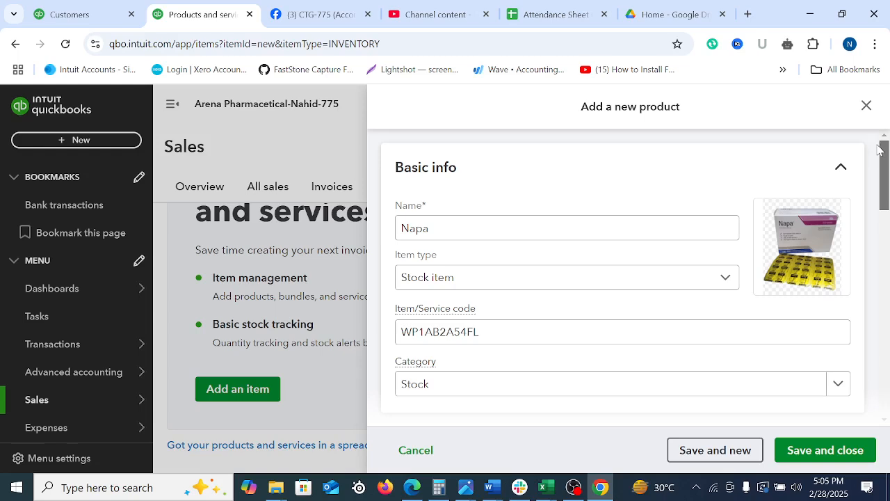
scroll(678, 249, "down", 5)
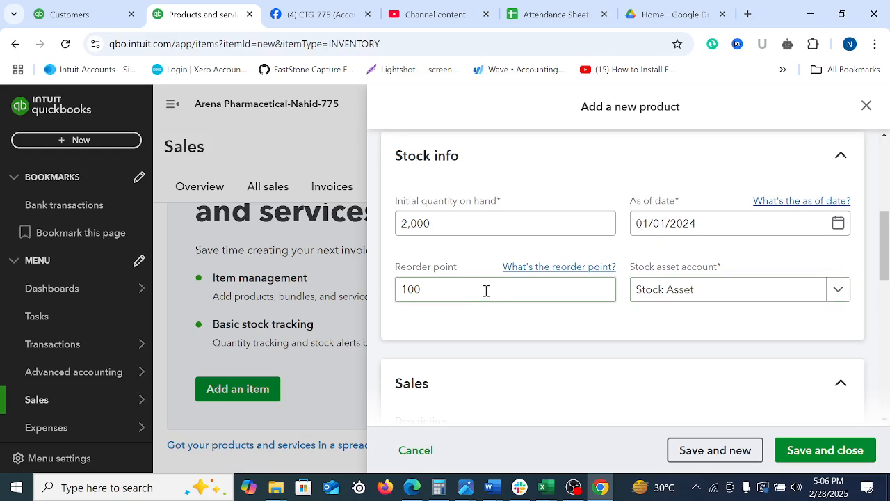
Enter Napa as the sales description and set the sales price/rate to 30
left_click_drag(887, 249, 887, 294)
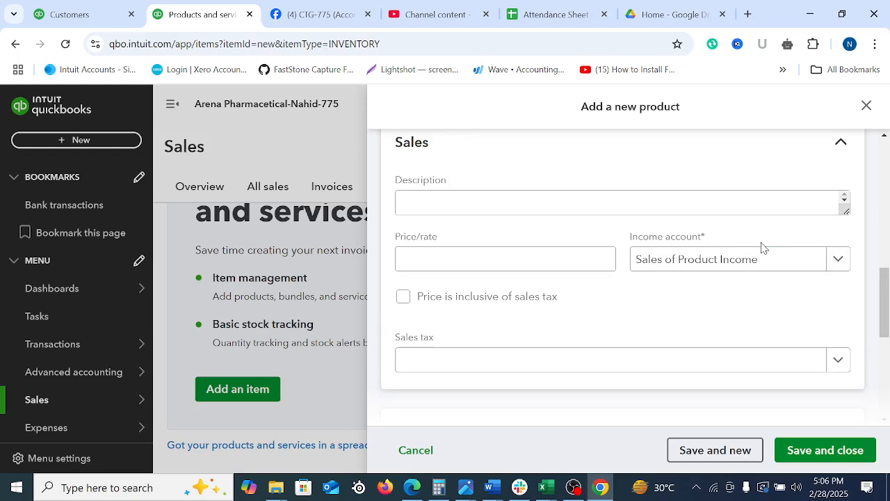
left_click(441, 209)
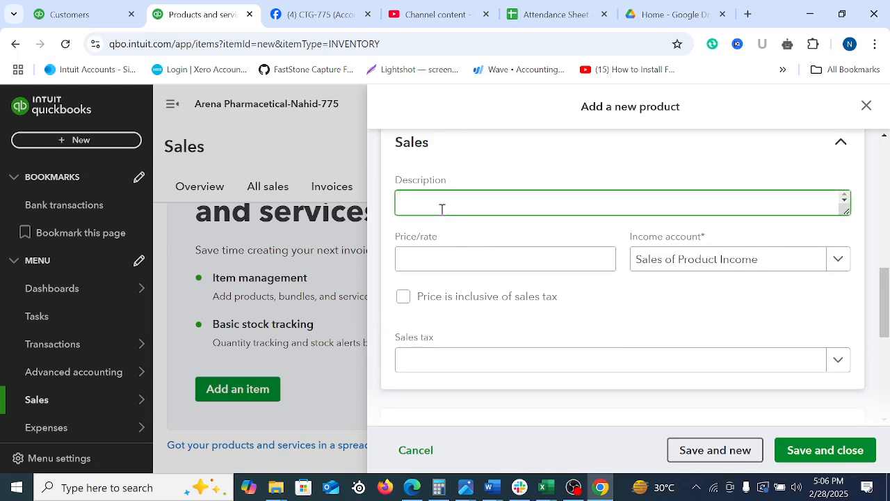
type("Napa")
left_click(496, 261)
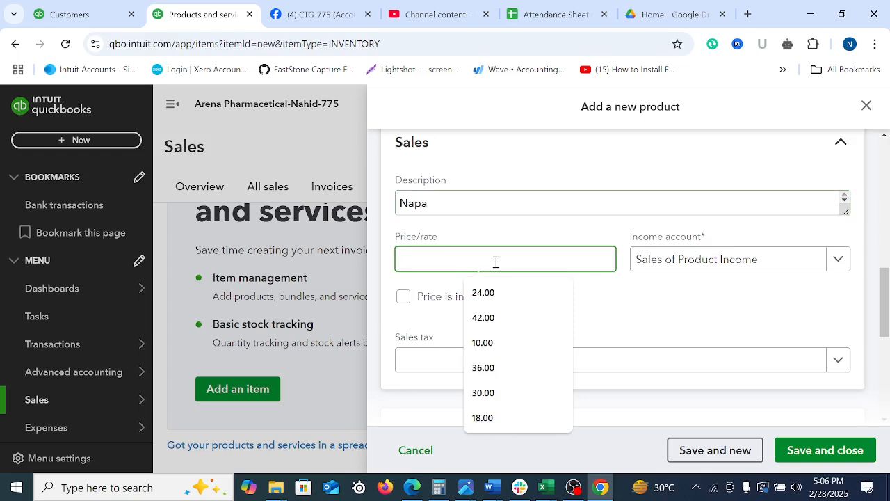
type("30")
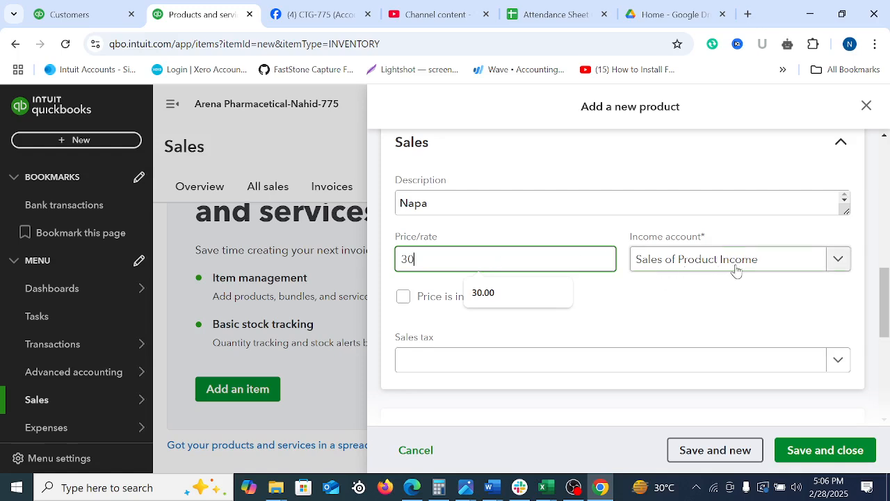
left_click(643, 317)
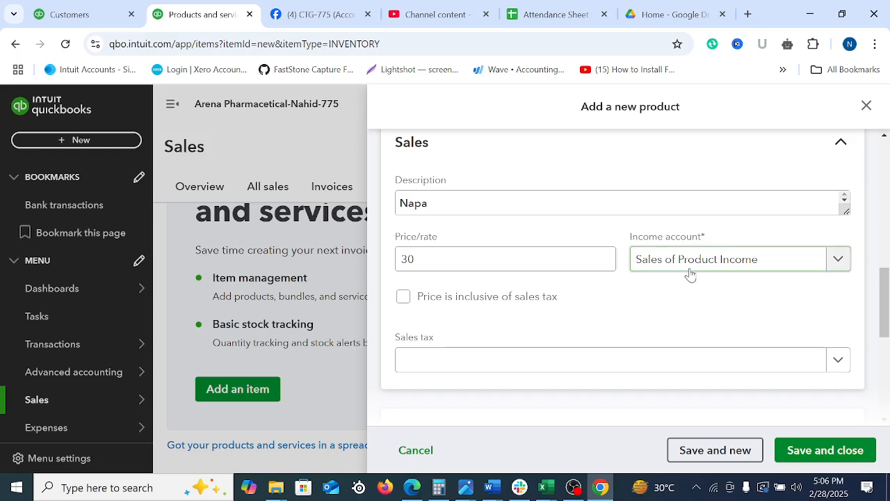
Set the product's sales tax to 20.0% S (20%)
left_click(448, 361)
left_click(387, 335)
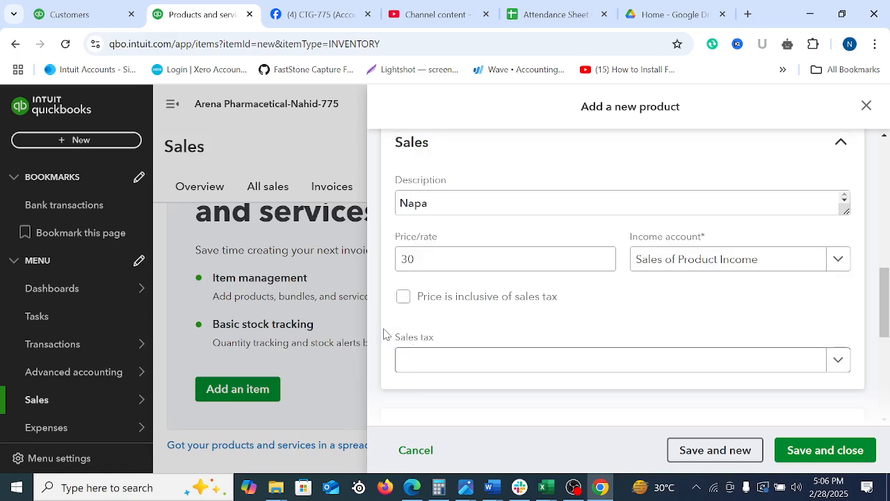
left_click_drag(884, 285, 888, 322)
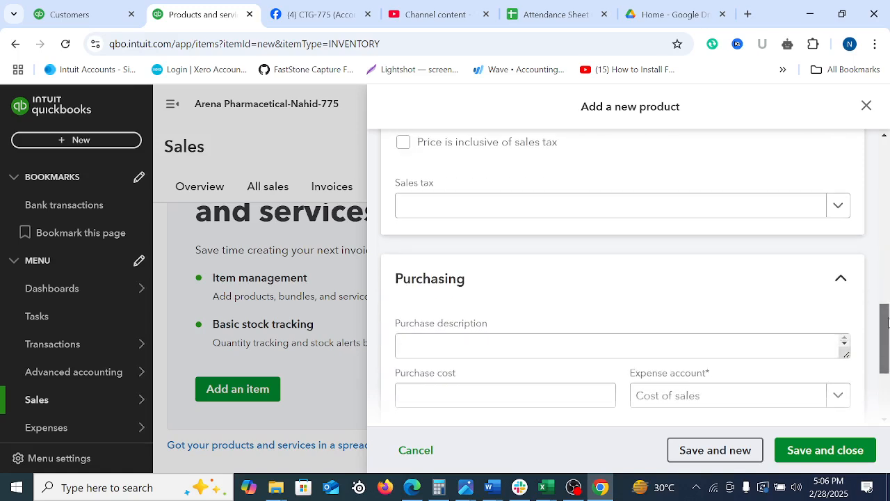
left_click(811, 212)
left_click(496, 265)
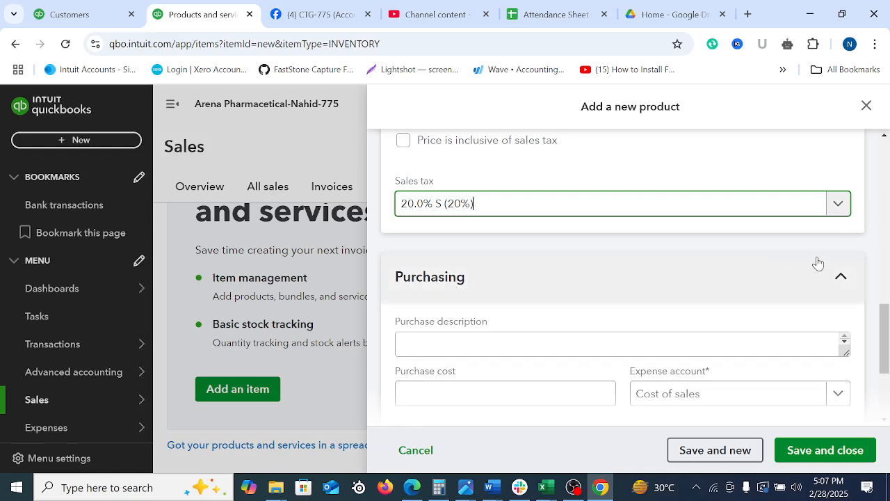
Fill in the purchasing details with the description Napa, a purchase cost of 16 and the expense account Cost of sales
scroll(799, 312, "down", 2)
left_click(533, 233)
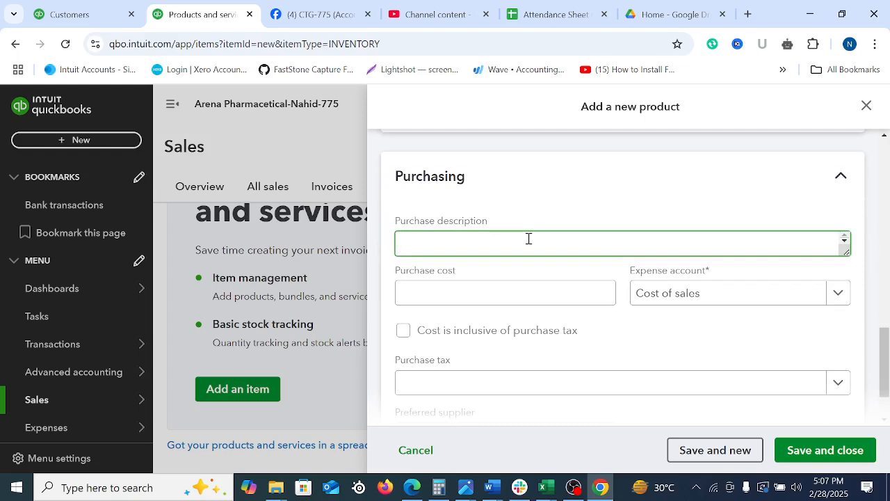
type("Napa")
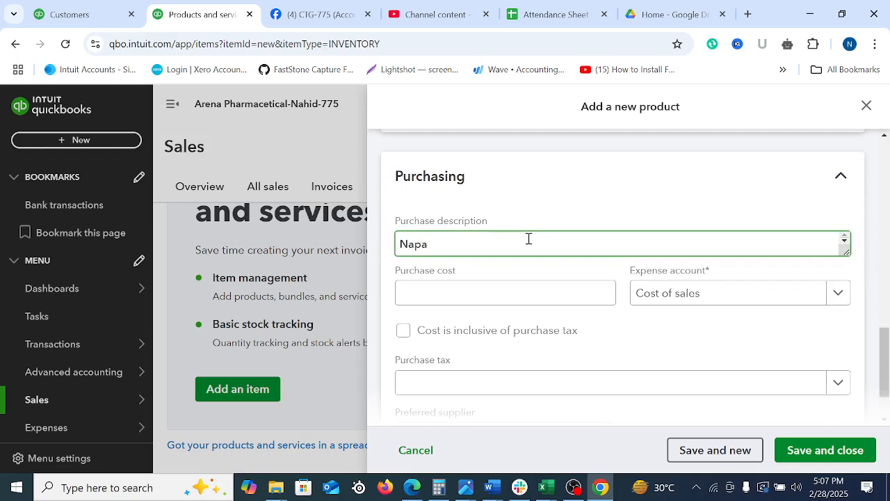
left_click(520, 289)
type("16")
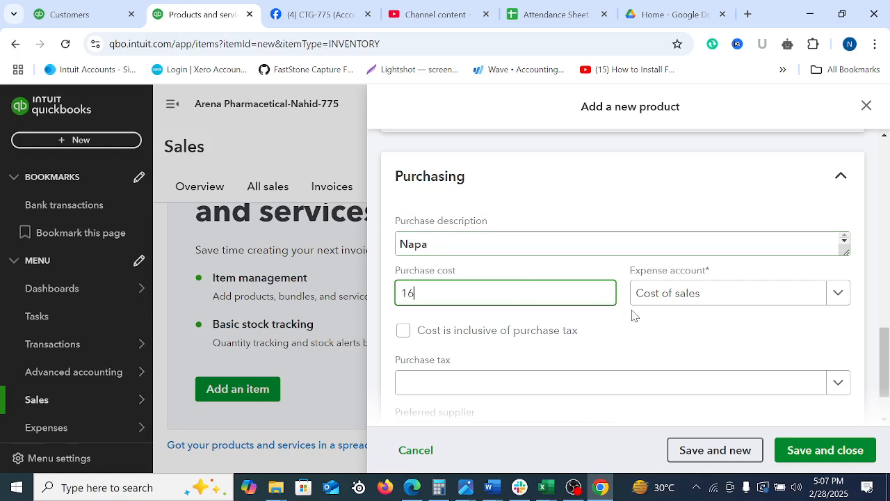
left_click(721, 300)
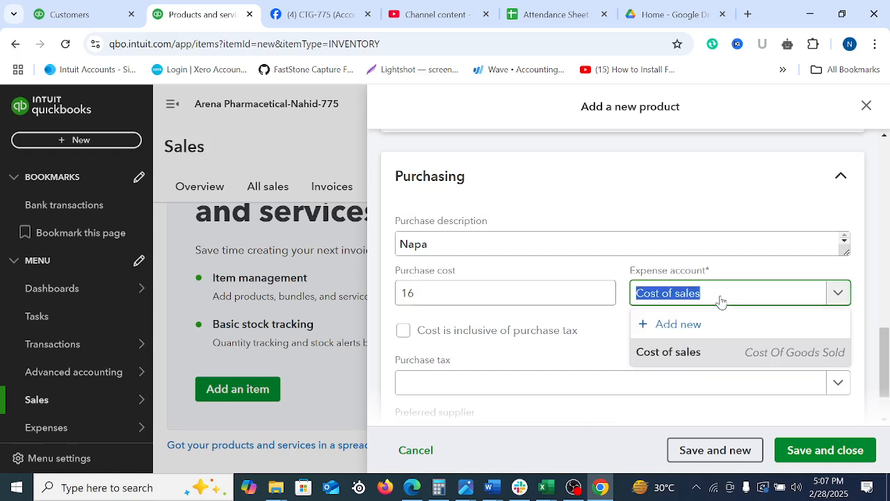
left_click(700, 356)
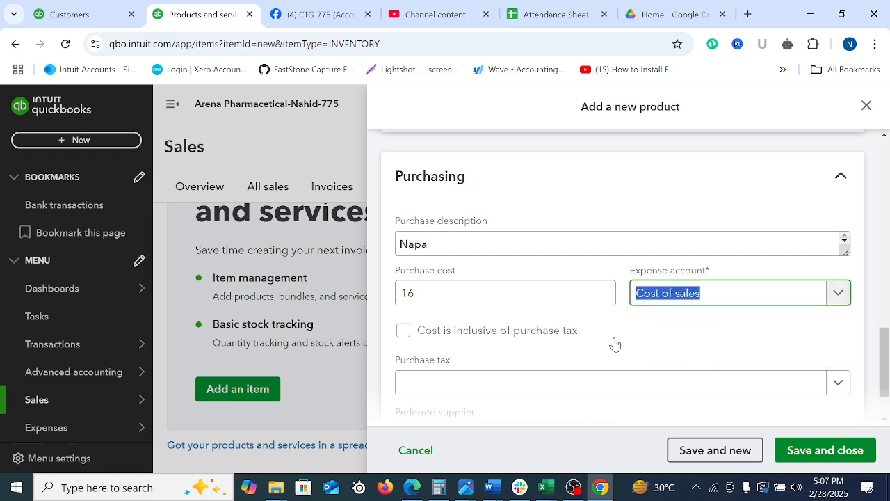
Set the purchase tax to 20.0% S (20%), then save and close the new product
left_click_drag(881, 344, 885, 362)
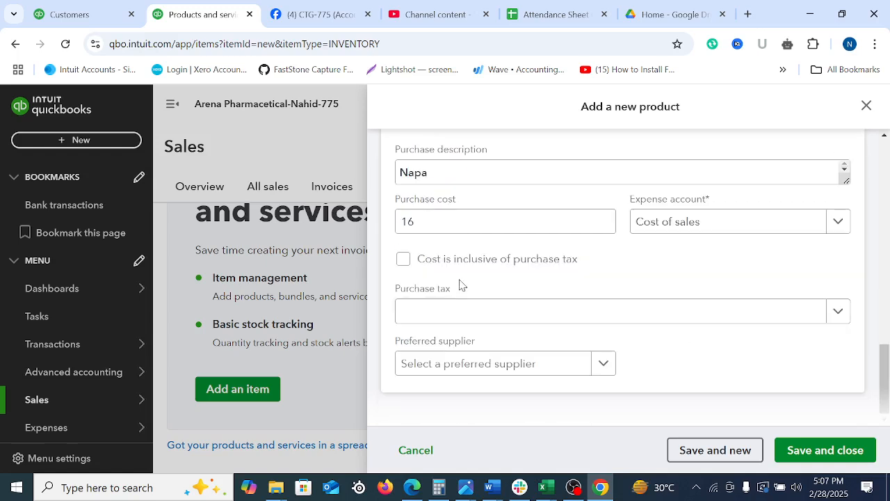
left_click(456, 313)
left_click(456, 368)
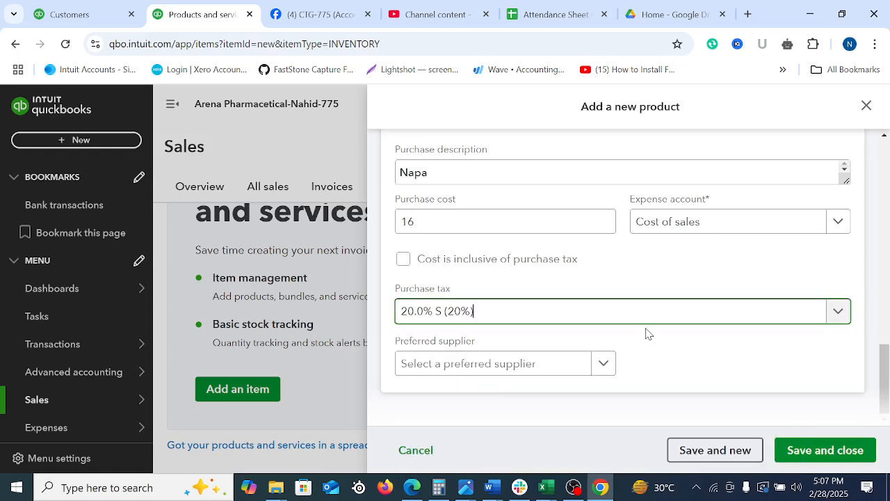
left_click(823, 450)
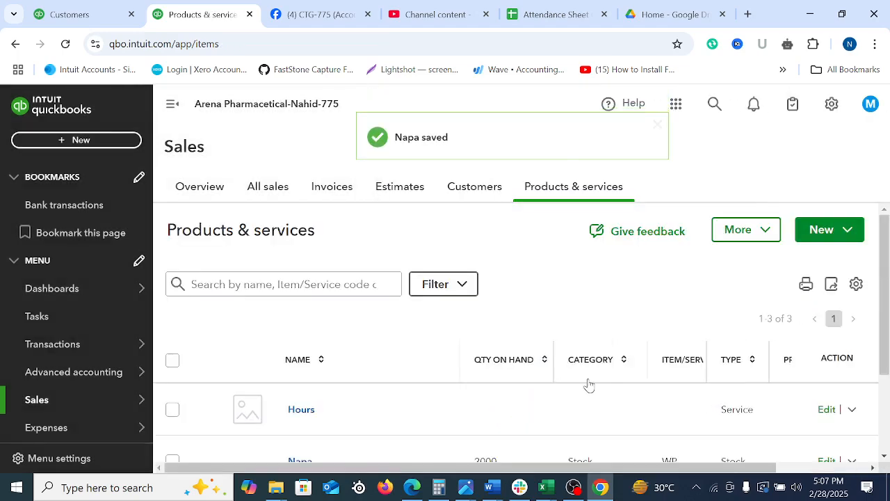
scroll(886, 297, "down", 2)
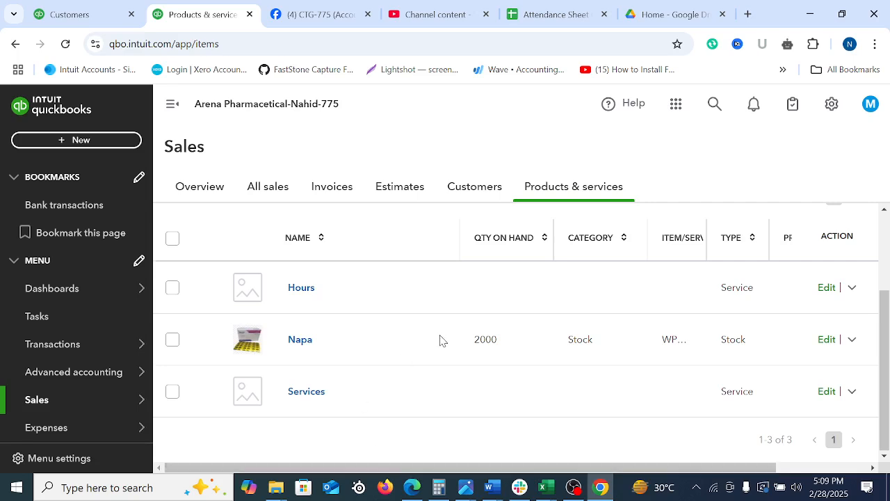
Start a batch import of products and services
scroll(441, 340, "up", 2)
left_click(846, 230)
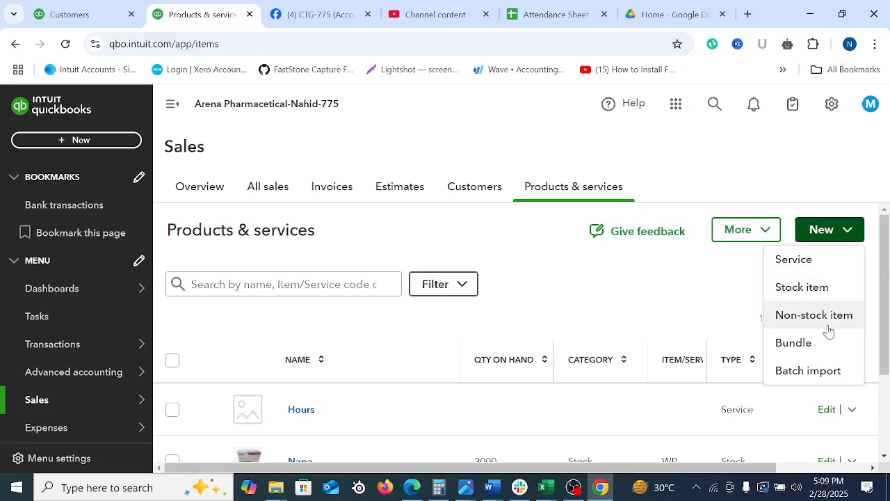
left_click(793, 376)
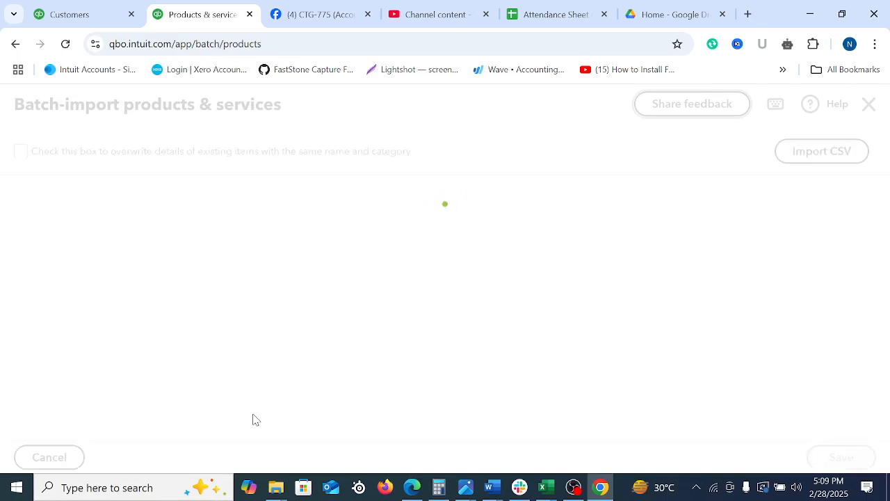
Examine the batch import grid's rows and all its columns, from Buy through Stock asset account, including the sales tax rate options
scroll(445, 374, "down", 8)
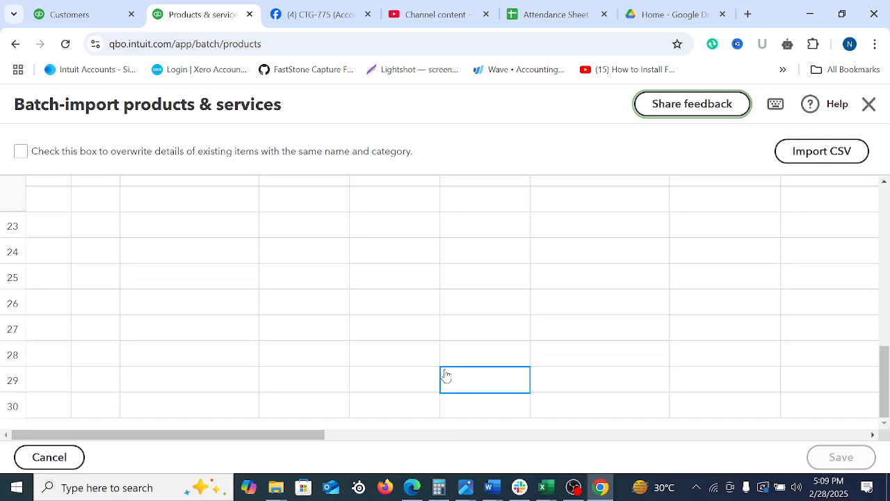
scroll(413, 383, "up", 8)
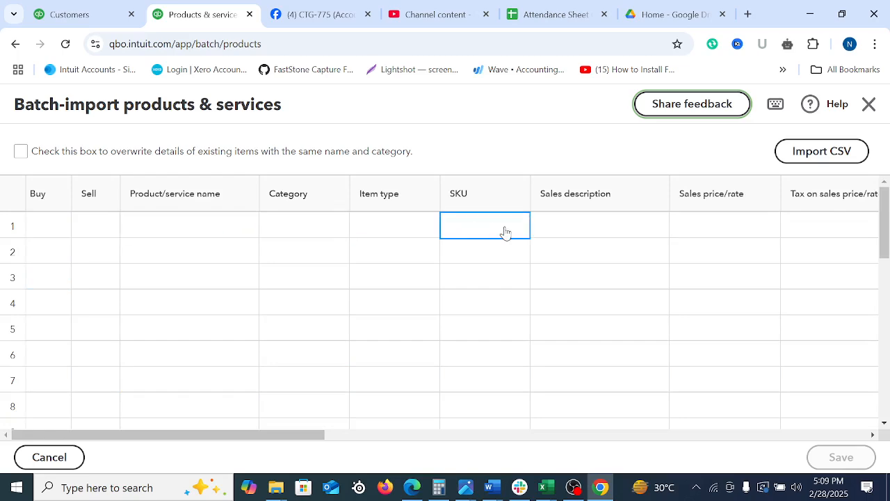
left_click_drag(312, 433, 500, 441)
left_click(273, 231)
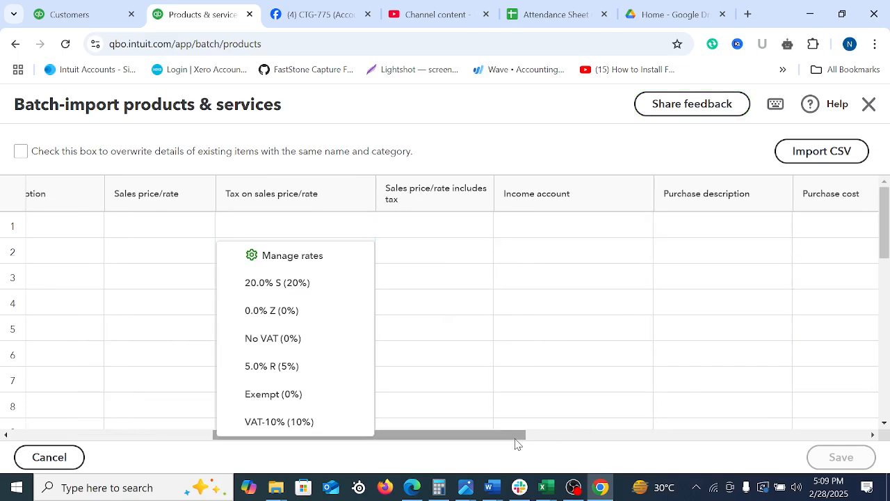
left_click_drag(516, 441, 887, 427)
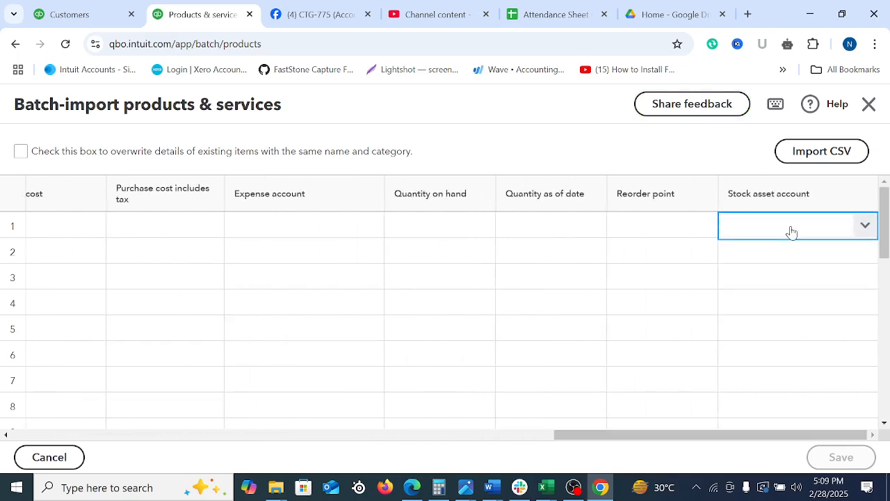
left_click_drag(645, 439, 105, 390)
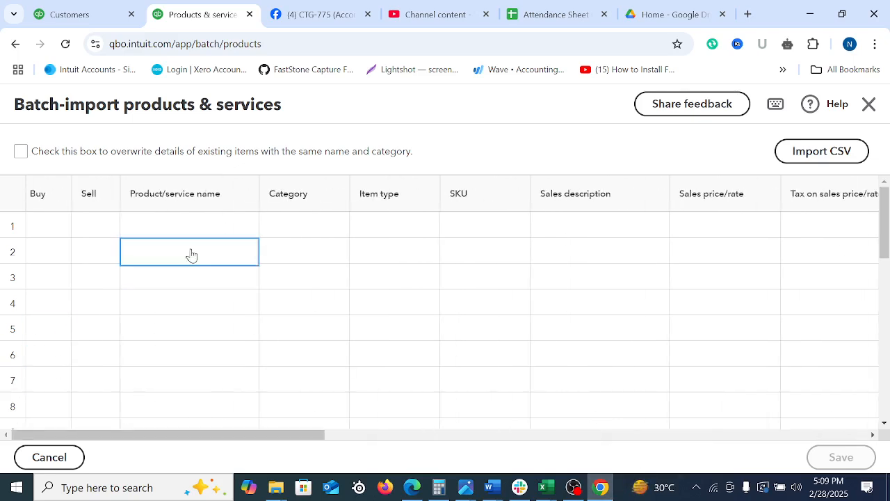
Download the sample CSV template for the product import and open it in Excel
left_click(823, 152)
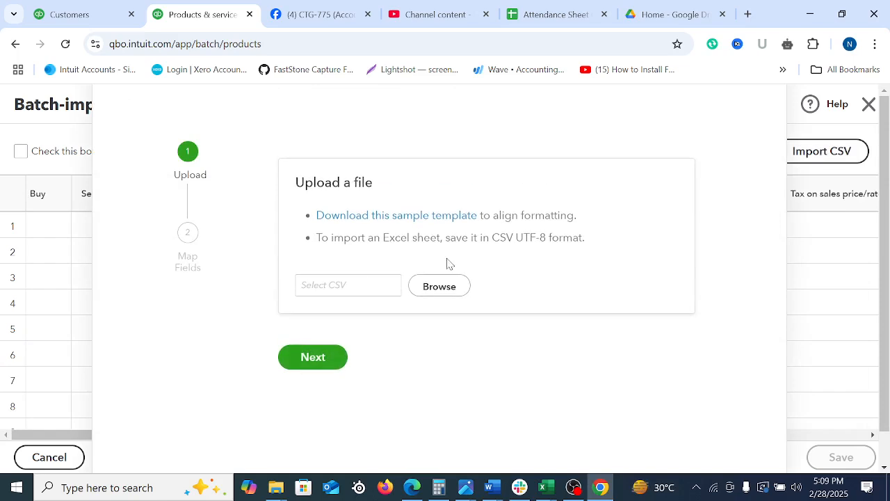
left_click(385, 217)
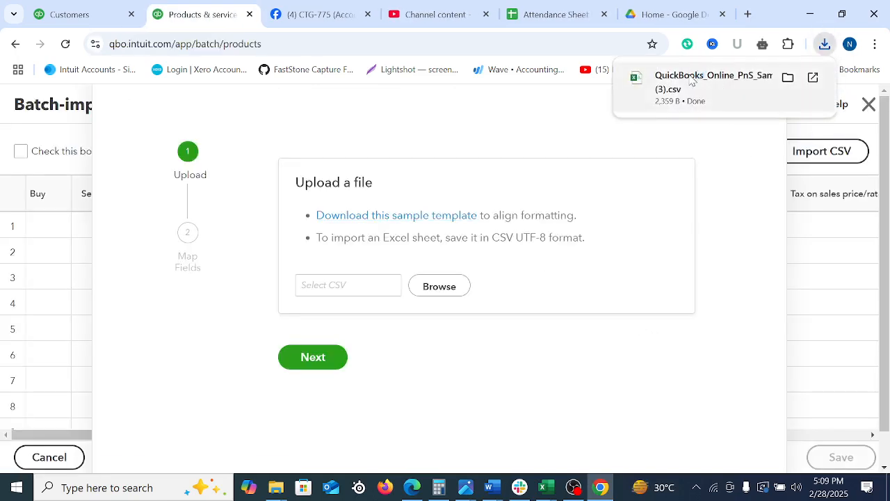
key("alt+Tab")
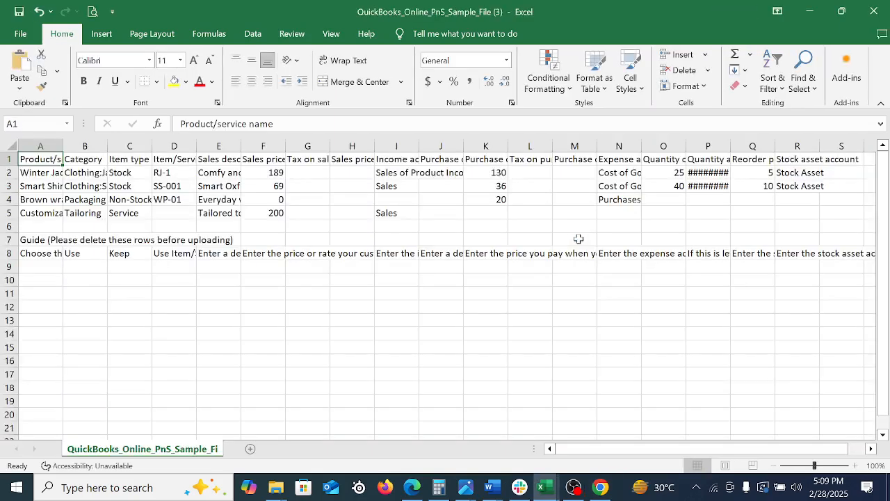
left_click(468, 310)
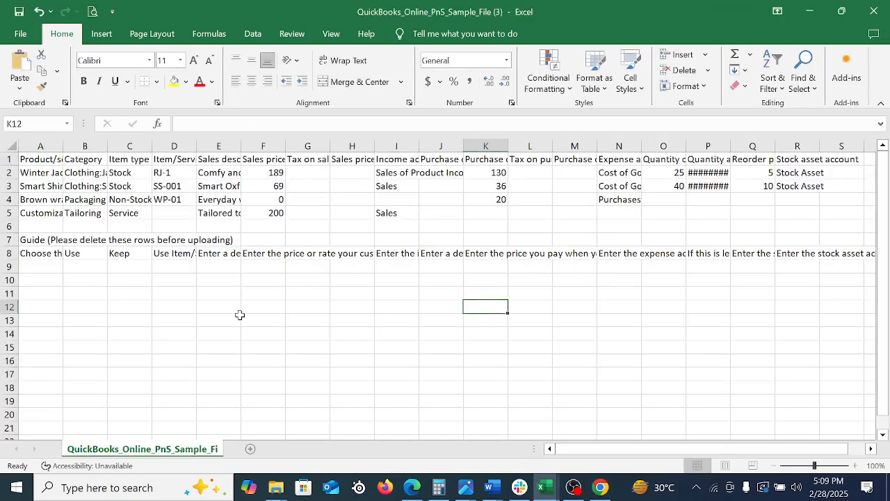
Autofit the widths of all the template's columns to their contents
left_click(122, 240)
left_click_drag(43, 153, 649, 173)
left_click(262, 279)
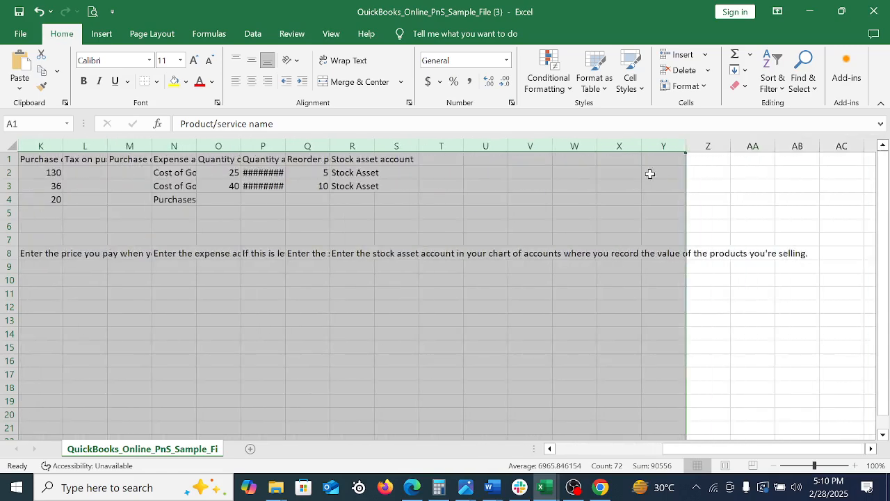
double_click(330, 144)
left_click(531, 332)
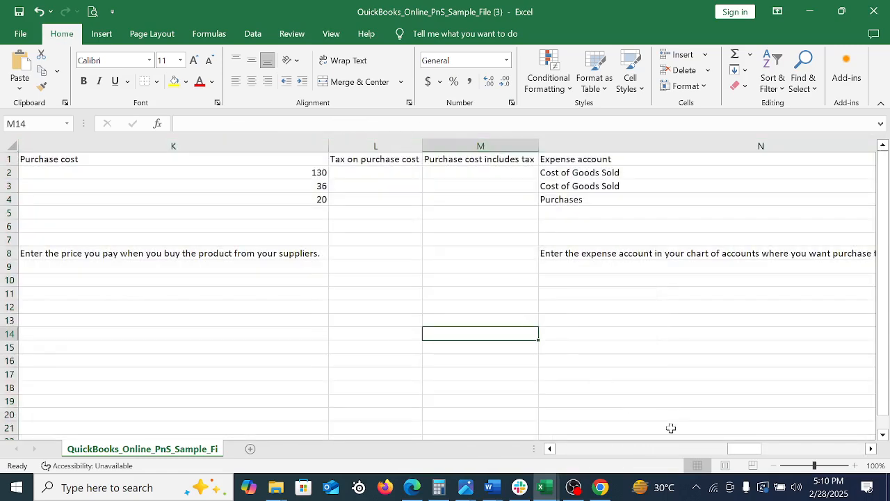
Narrow the Product/service name column so the neighbouring columns move closer
left_click_drag(730, 458, 206, 406)
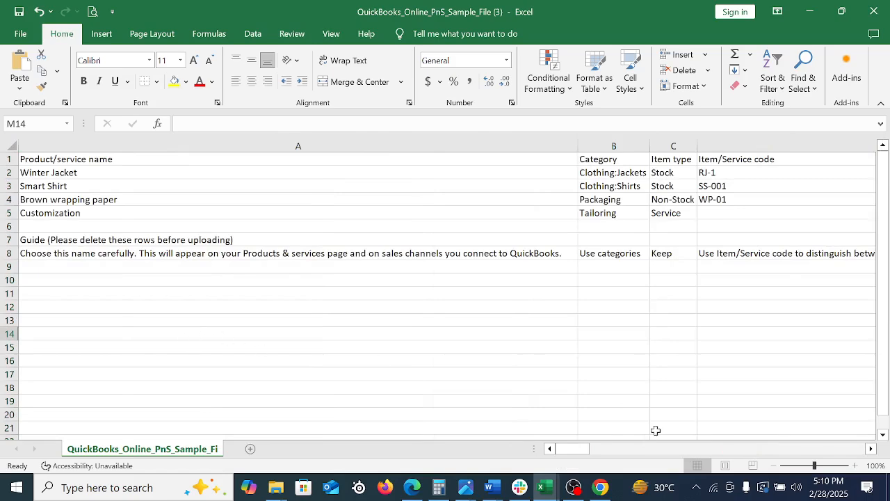
left_click(241, 333)
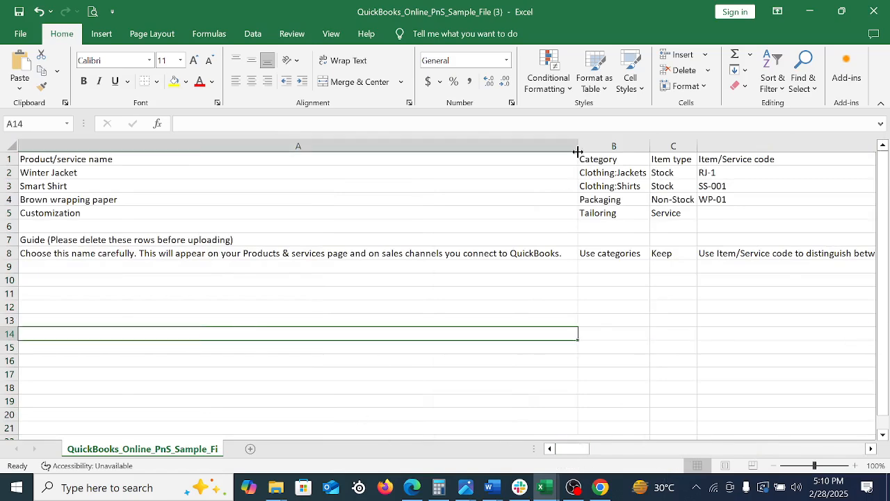
left_click_drag(577, 146, 385, 181)
left_click_drag(159, 186, 159, 186)
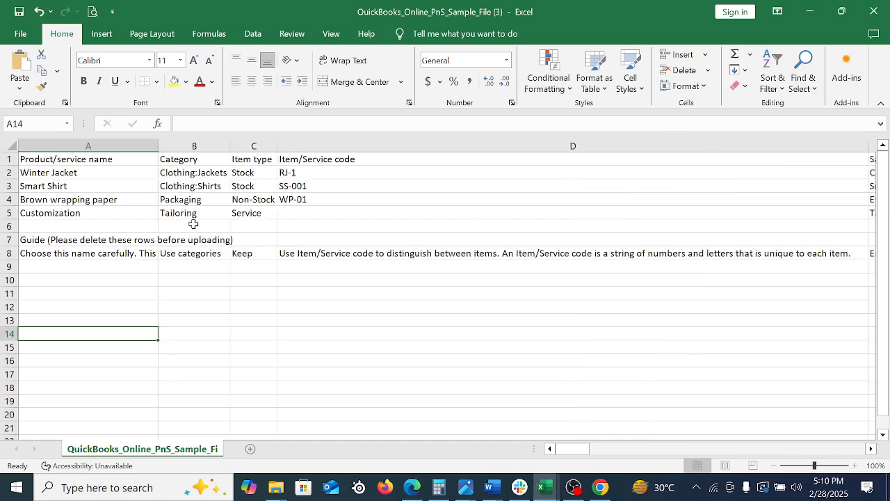
Widen the Category column so more of its guide text fits in the cell
left_click(291, 329)
left_click(184, 187)
left_click(256, 170)
left_click_drag(227, 140, 227, 140)
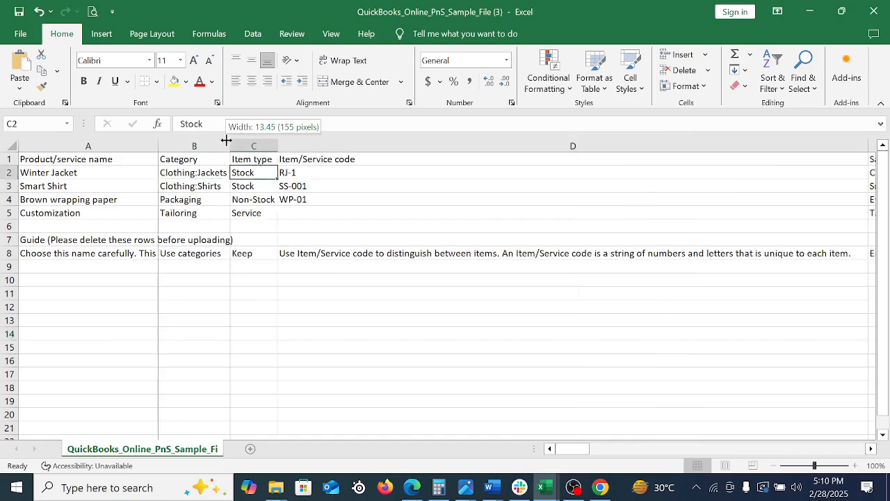
left_click_drag(288, 144, 293, 143)
left_click_drag(278, 200, 281, 215)
left_click(353, 184)
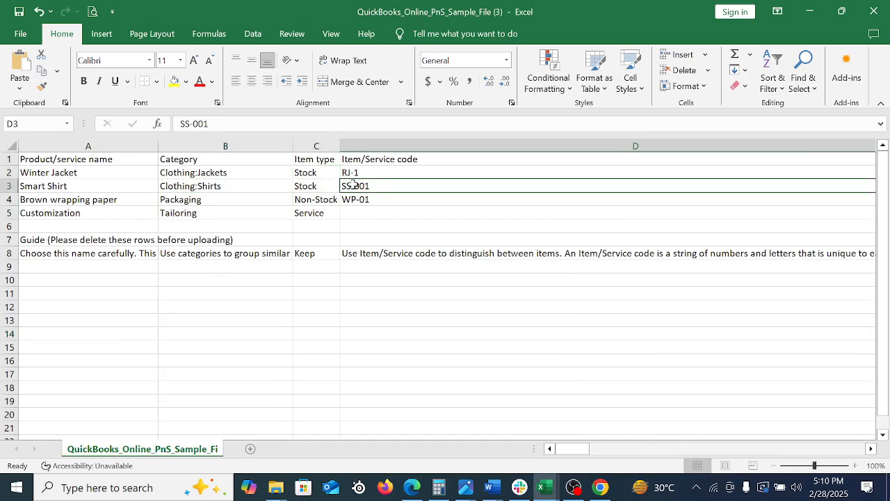
left_click(553, 374)
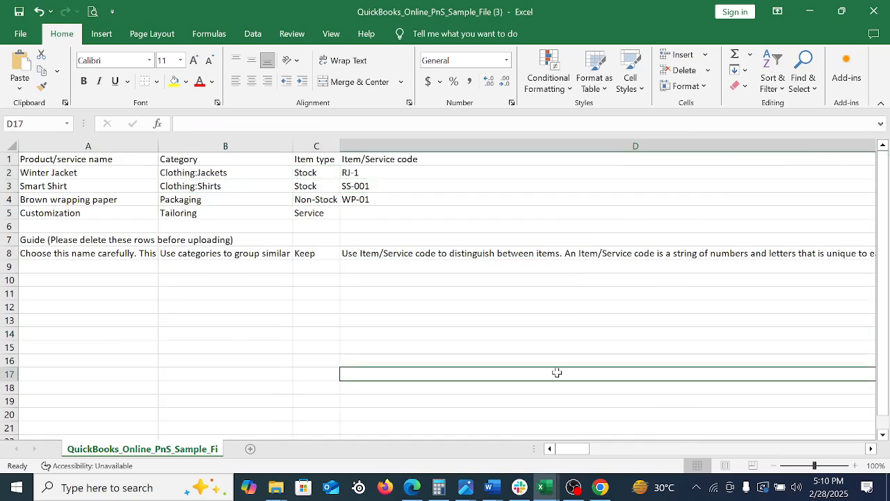
scroll(193, 276, "right", 3)
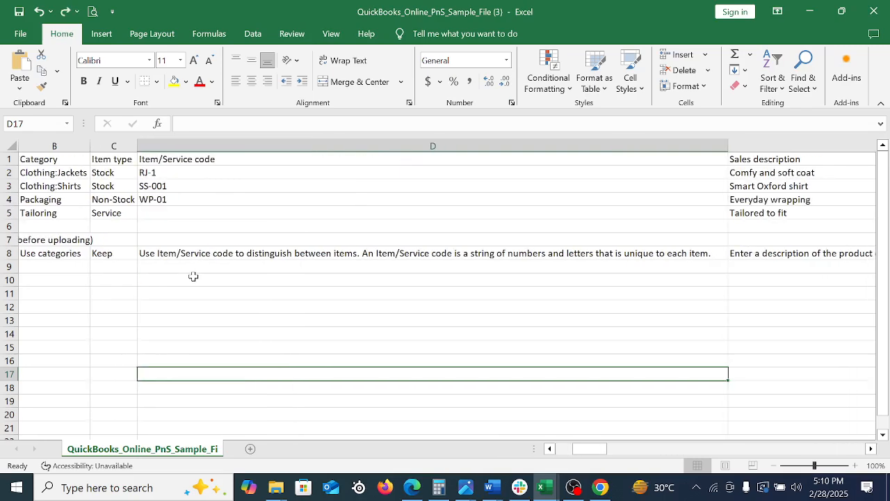
Undo the column width changes across the template and widen only the Product/service name column to fit its entries
key("ctrl+z")
left_click(291, 292)
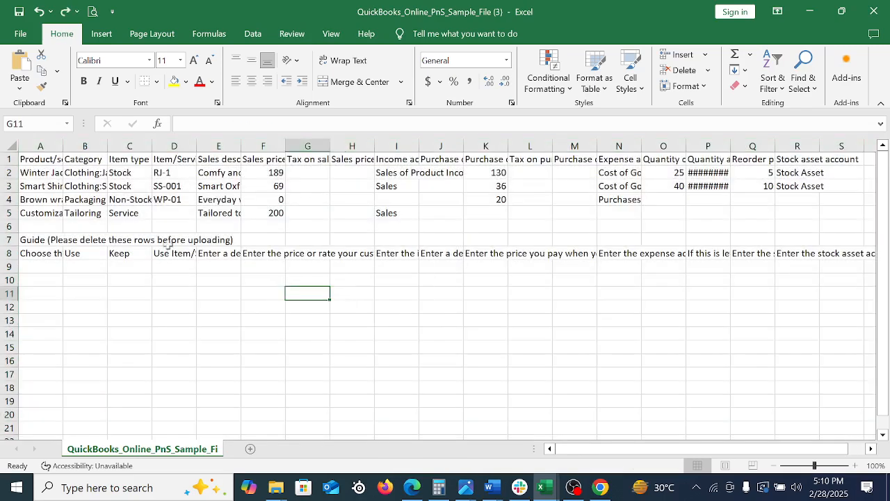
left_click_drag(99, 195, 96, 189)
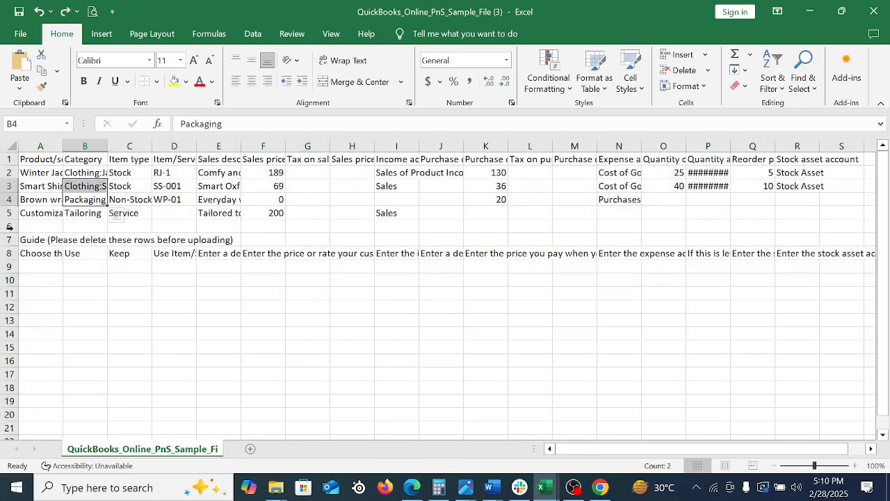
left_click_drag(62, 147, 160, 148)
left_click(69, 175)
left_click(273, 306)
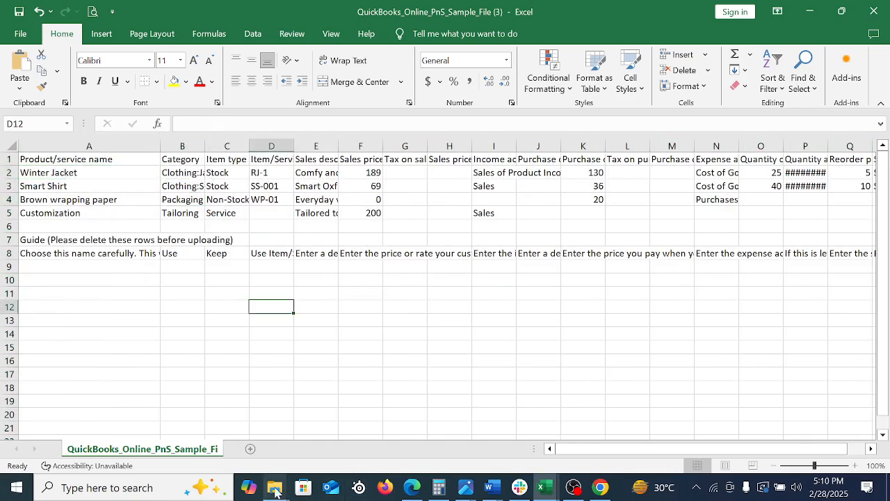
Open the Product and Service list-Buyer workbook from the Arena Pharmaceuticals folder and go to its first product rows
mouse_move(278, 488)
left_click(268, 425)
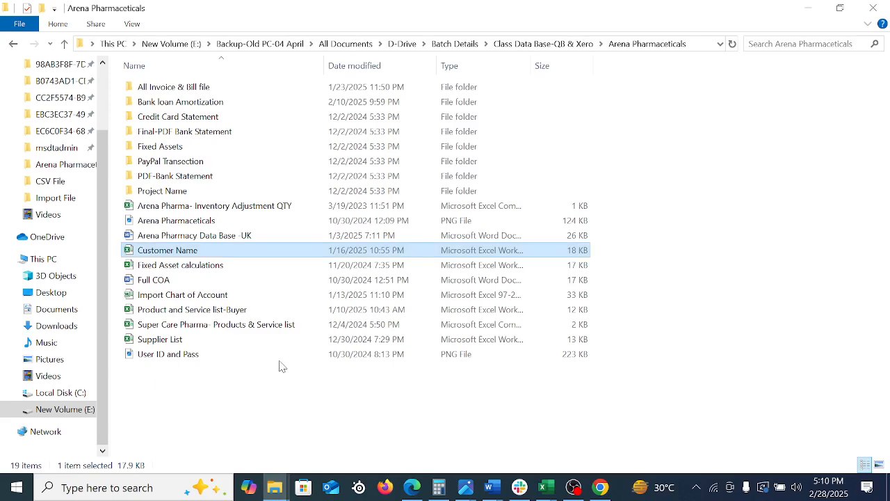
left_click(202, 314)
left_click(581, 358)
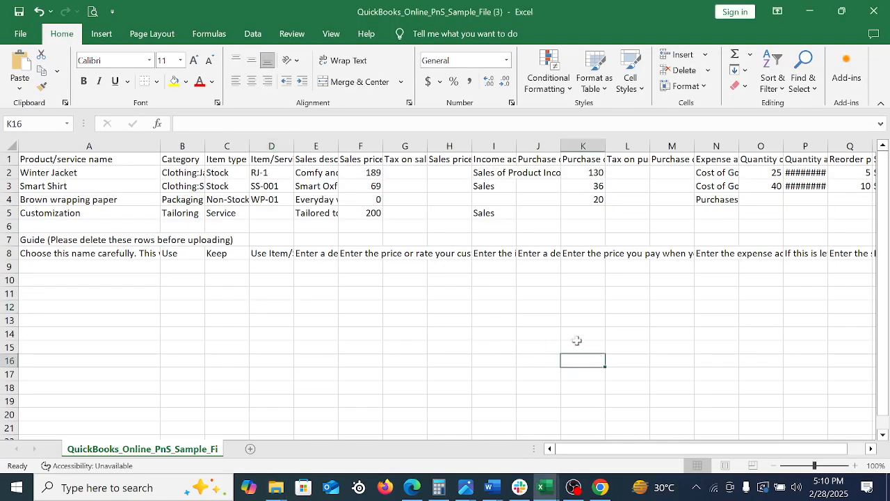
left_click(513, 318)
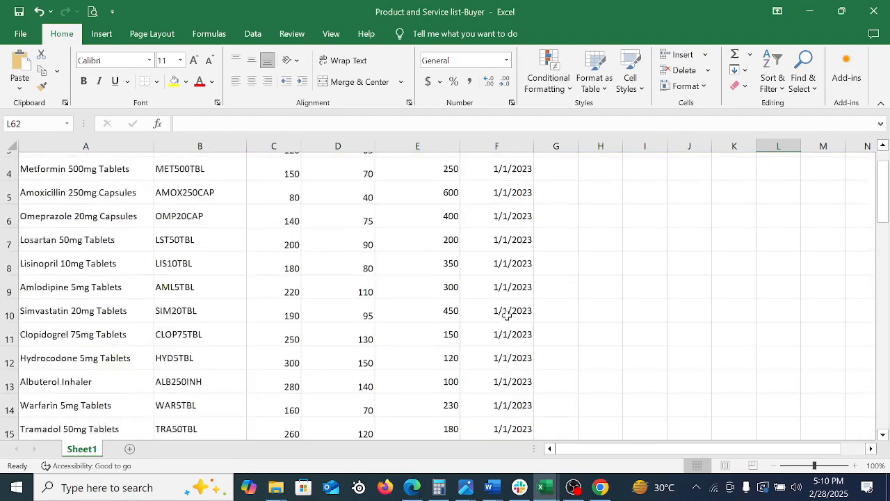
left_click(631, 242)
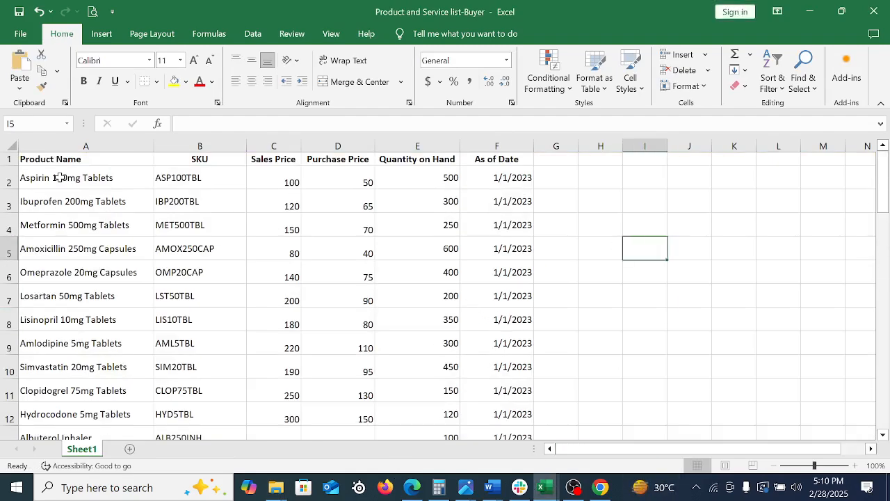
Copy the product names from Aspirin 100mg Tablets to Pregabalin 75mg Capsules into the sample template's Product/service name column, starting at A2
left_click_drag(60, 177, 79, 262)
key("ctrl+c")
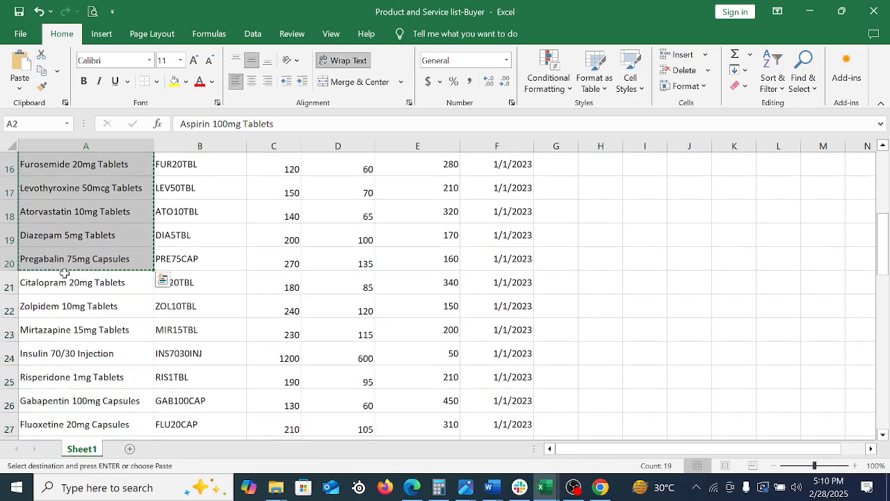
left_click(552, 489)
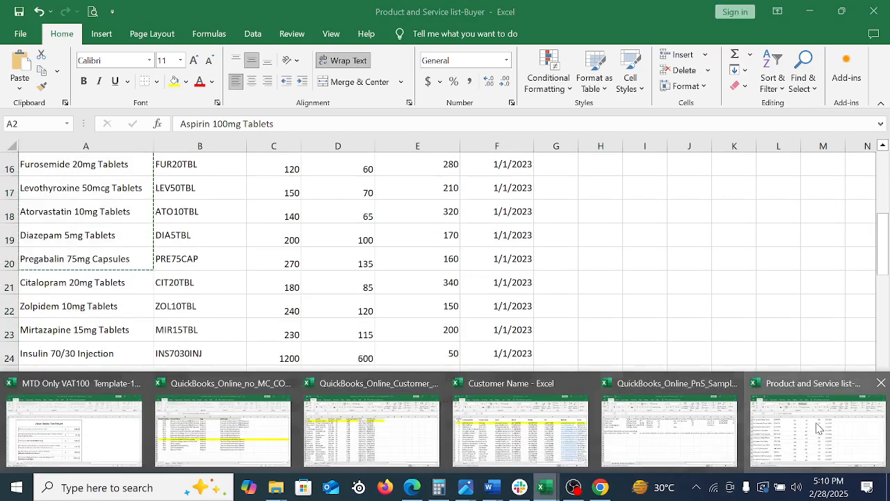
left_click(650, 420)
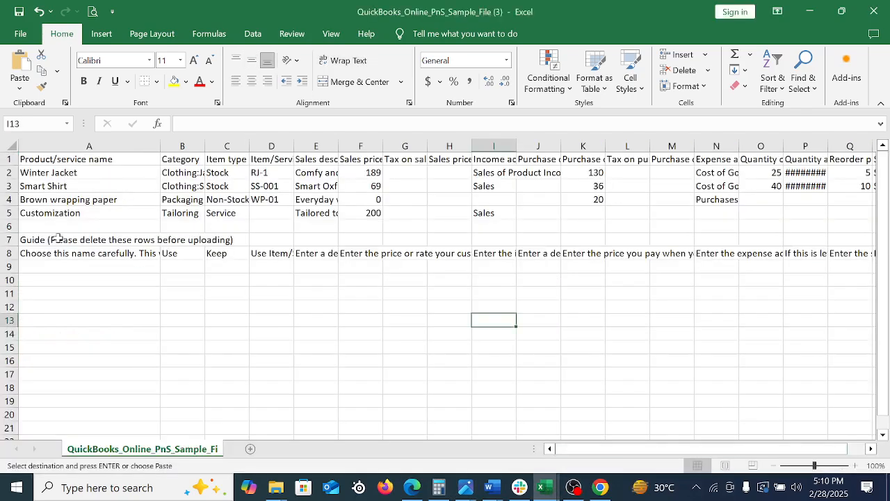
left_click(50, 171)
right_click(52, 172)
left_click(69, 191)
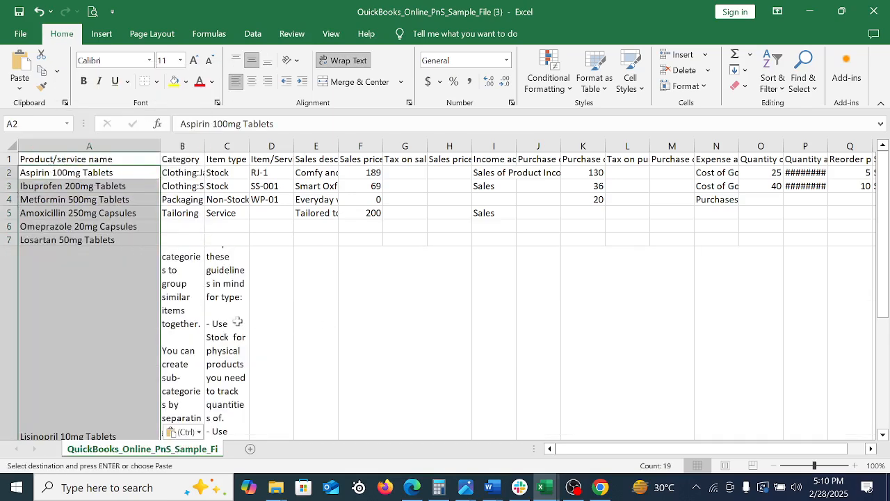
Turn off text wrapping for the pasted product names in A2:A20
left_click(348, 64)
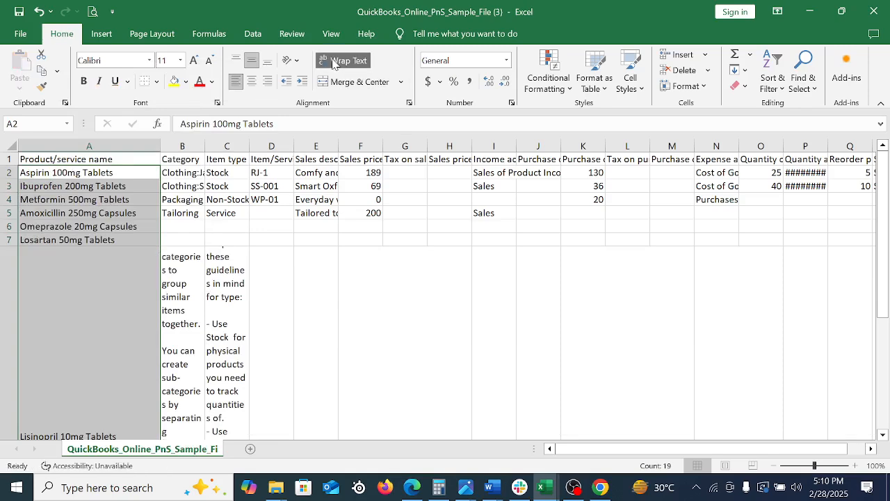
scroll(246, 285, "down", 15)
scroll(245, 285, "up", 17)
left_click(300, 299)
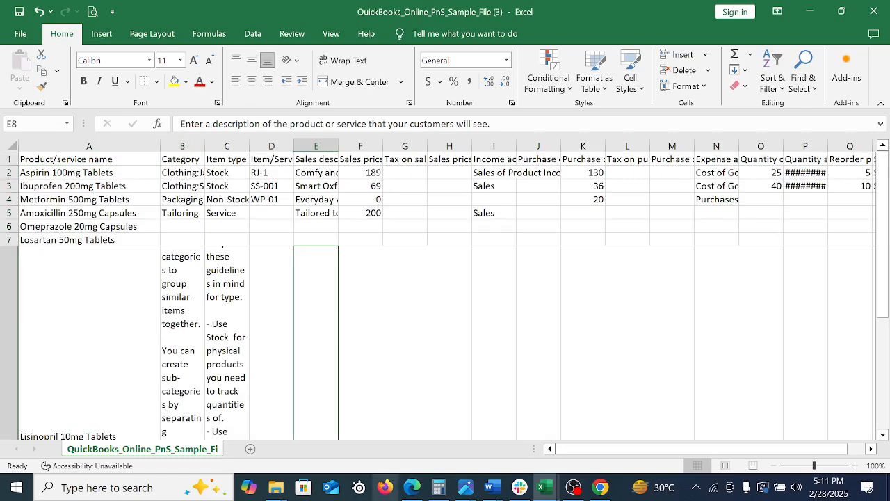
left_click(96, 201)
left_click(100, 227)
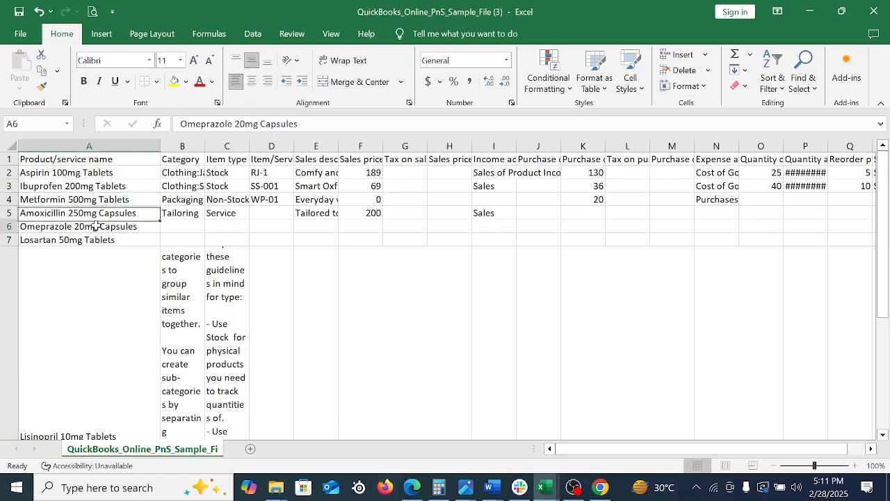
left_click(74, 254)
left_click(344, 60)
scroll(243, 238, "down", 2)
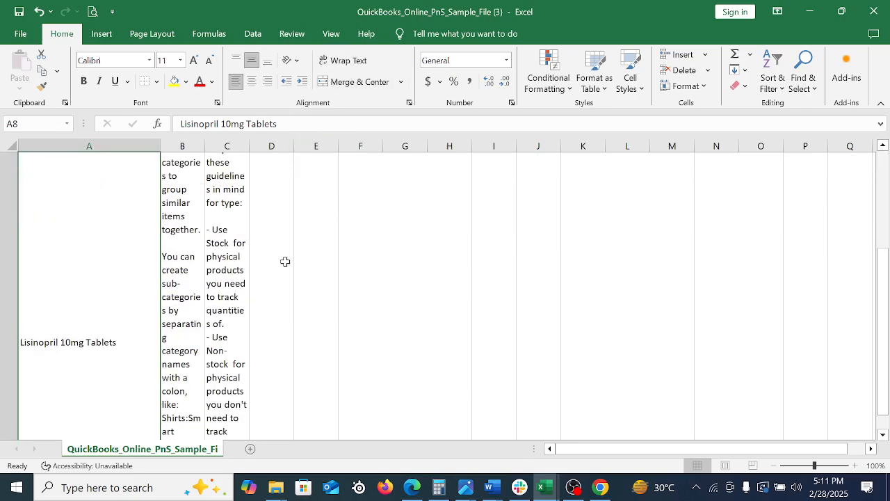
scroll(285, 260, "down", 15)
scroll(286, 264, "up", 15)
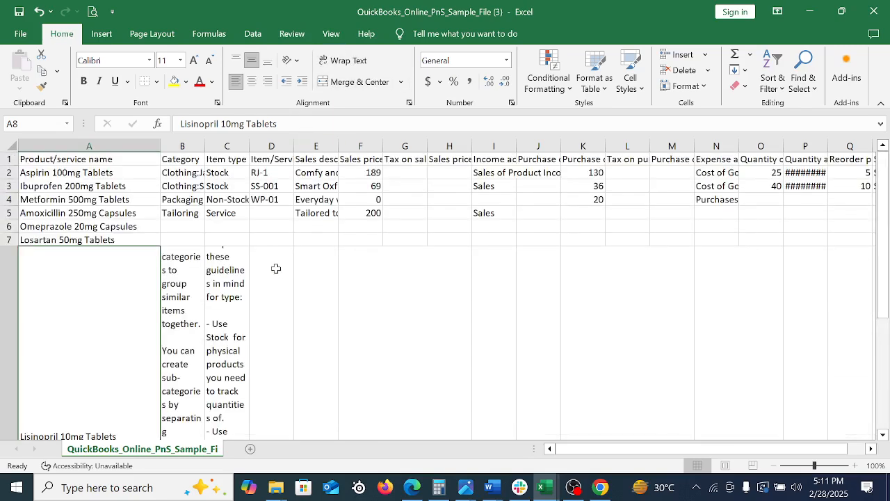
Delete the wrapped guide text from the Category and Item type cells in row 8
left_click(180, 287)
left_click_drag(199, 283, 243, 283)
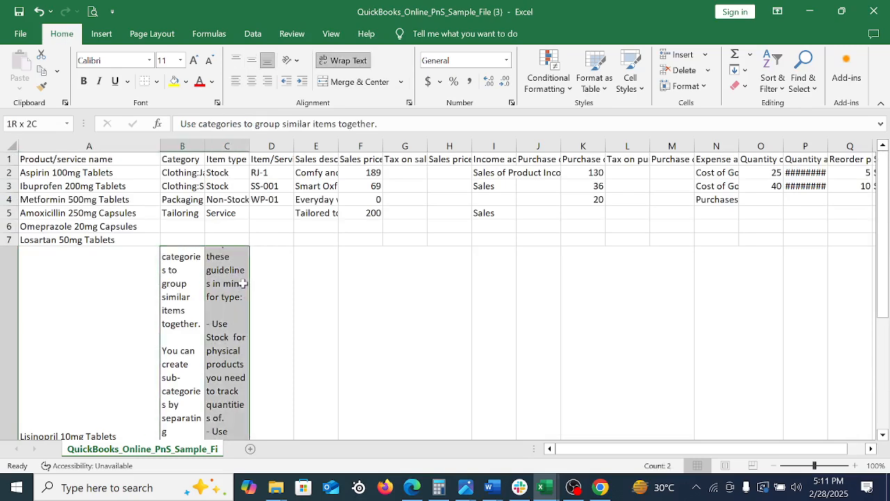
key("Delete")
left_click(399, 303)
scroll(314, 296, "up", 3)
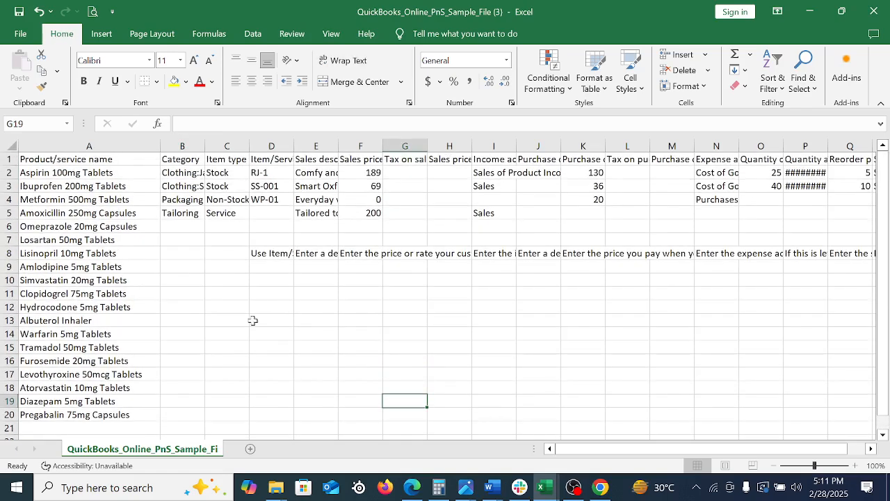
left_click(209, 258)
left_click(129, 281)
left_click(136, 387)
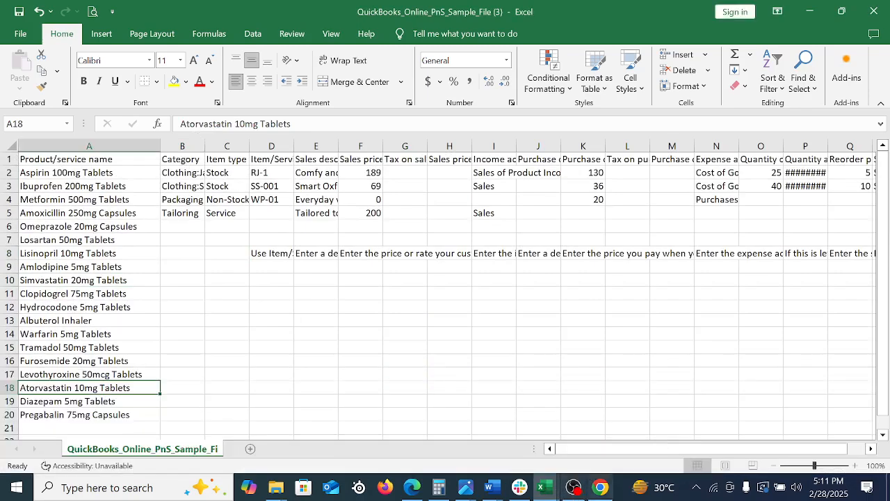
Highlight the Pregabalin 75mg Capsules row in yellow in the Product and Service list-Buyer workbook
mouse_move(540, 487)
left_click(799, 410)
scroll(143, 315, "up", 5)
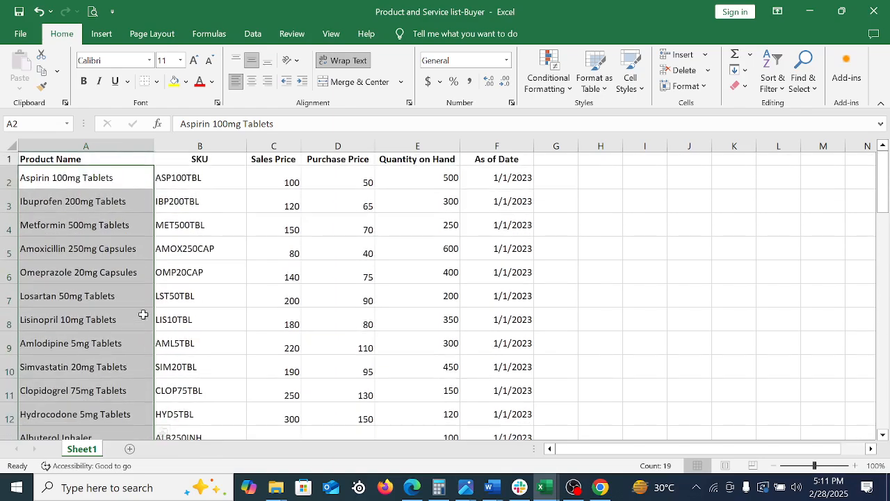
scroll(178, 283, "down", 8)
scroll(181, 282, "up", 8)
left_click_drag(888, 200, 887, 250)
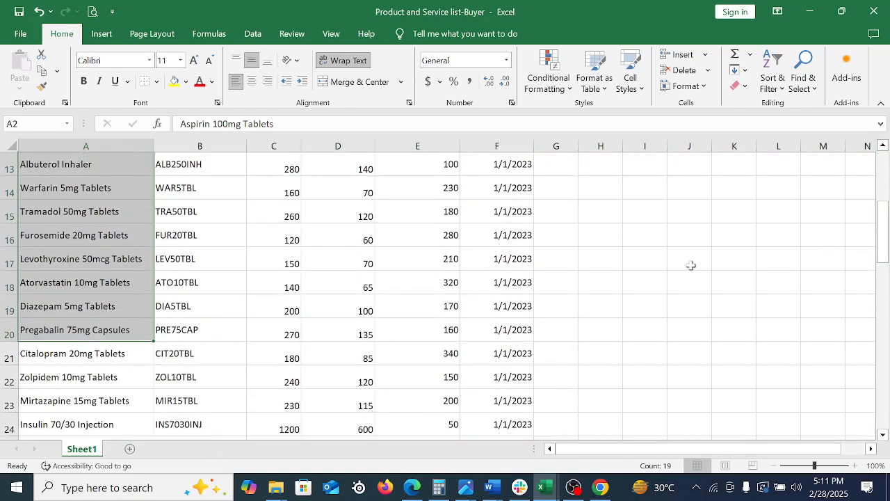
left_click(5, 334)
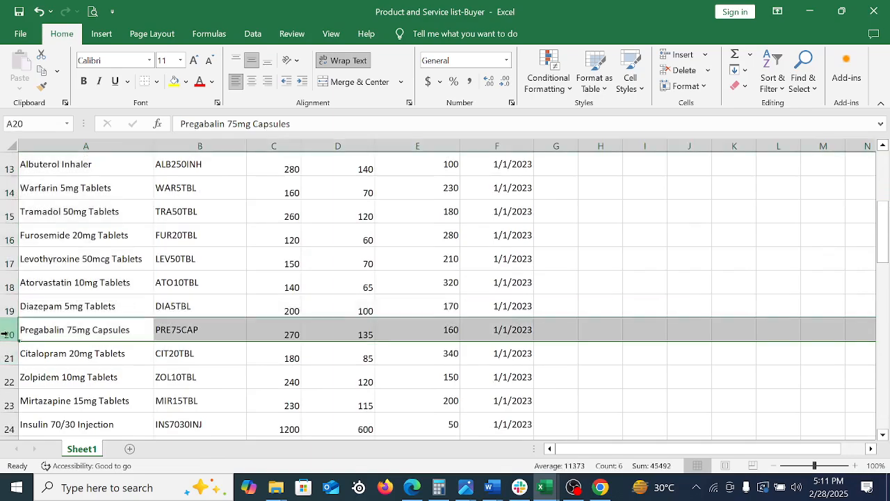
left_click(175, 82)
scroll(236, 278, "up", 4)
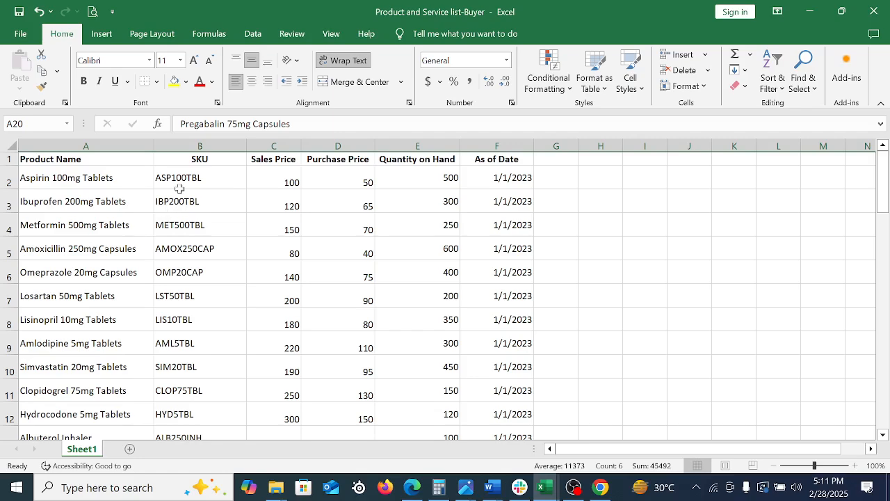
Switch back to the QuickBooks sample template and copy its product names in A2:A20
left_click_drag(179, 188, 212, 375)
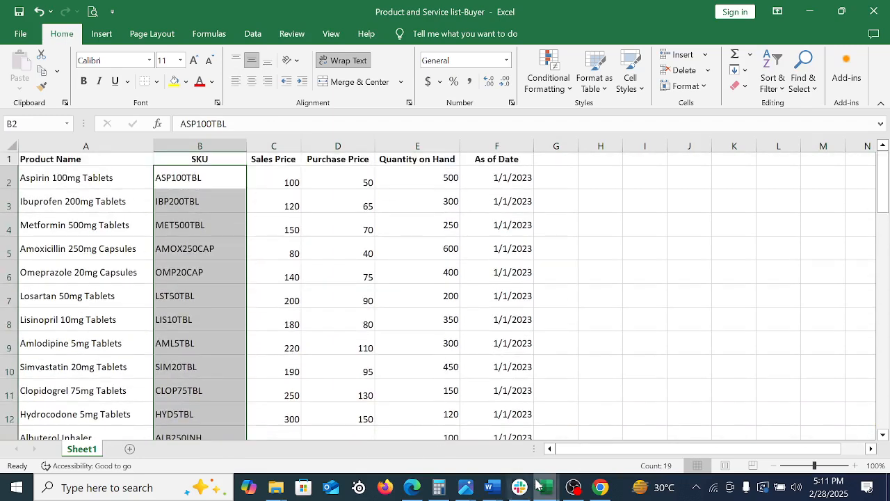
mouse_move(551, 487)
left_click(685, 439)
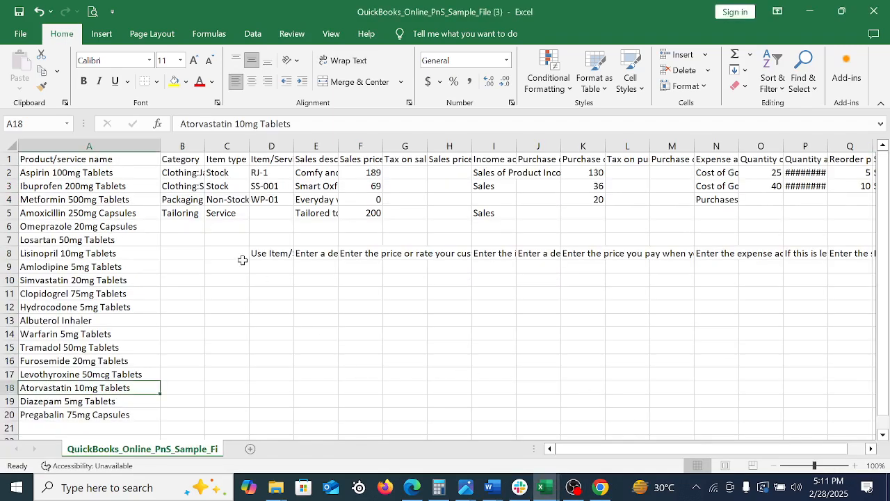
left_click(178, 172)
left_click_drag(101, 173, 139, 390)
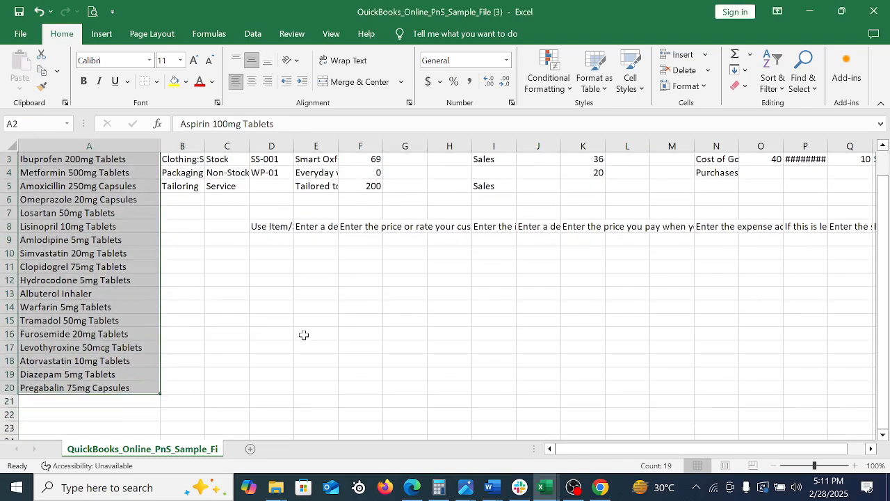
key("ctrl+c")
scroll(303, 334, "up", 1)
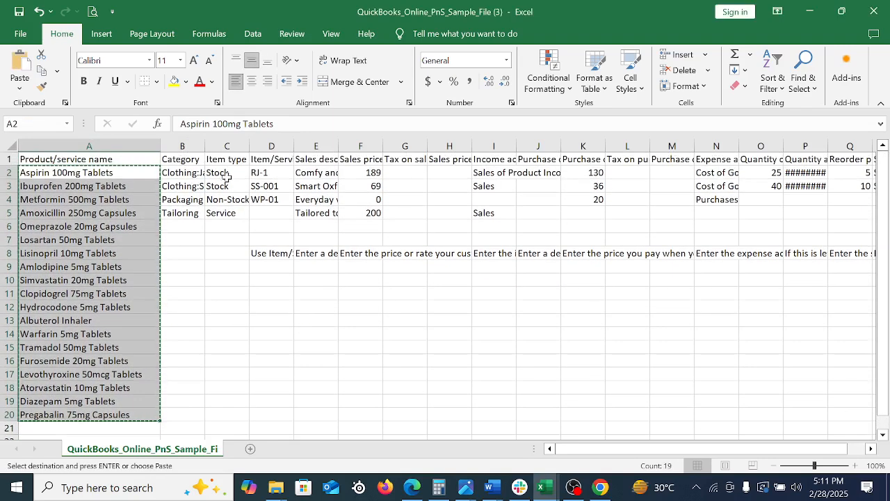
Widen the Category, Item type, Item/Service code and Sales description columns so their headings and entries fit
left_click_drag(204, 146, 600, 147)
left_click(207, 185)
left_click(351, 174)
left_click(441, 179)
Paste the copied product names into the Sales description column, starting at E2
left_click(518, 174)
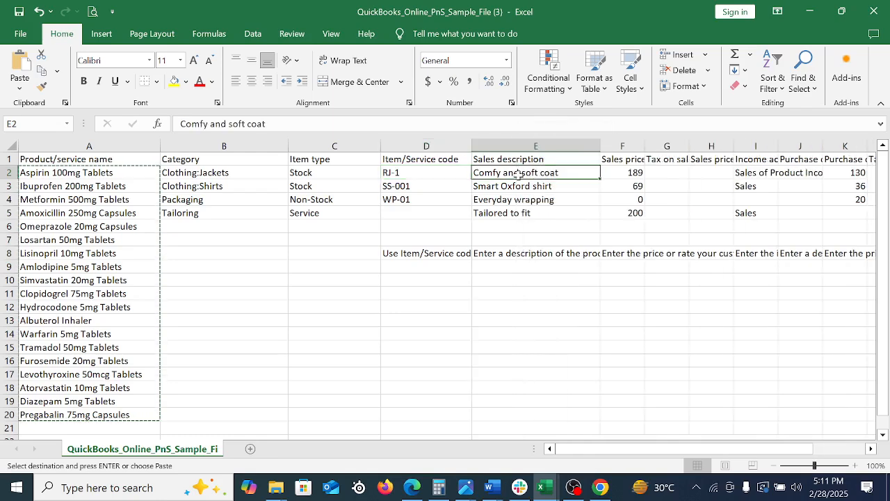
right_click(518, 174)
left_click(546, 193)
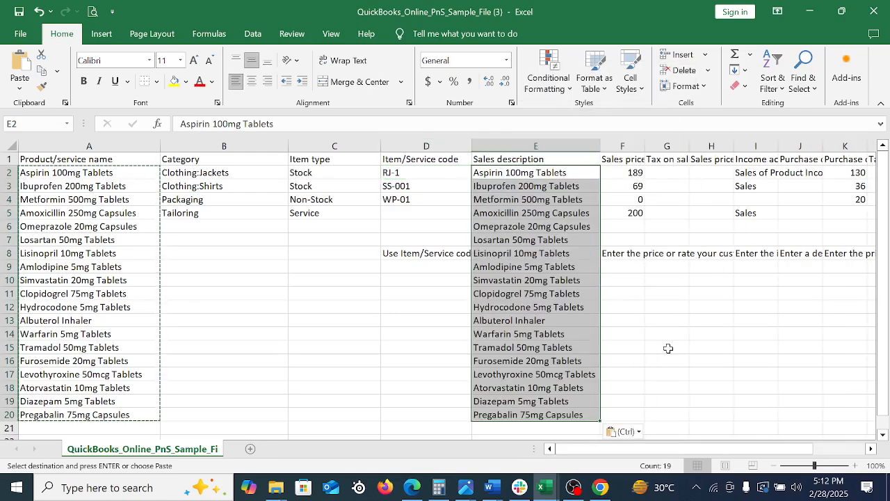
Widen the Purchase cost includes tax column to fit its heading
key("Right")
key("Right")
key("Right")
key("Right")
key("Right")
key("Right")
key("Right")
key("Right")
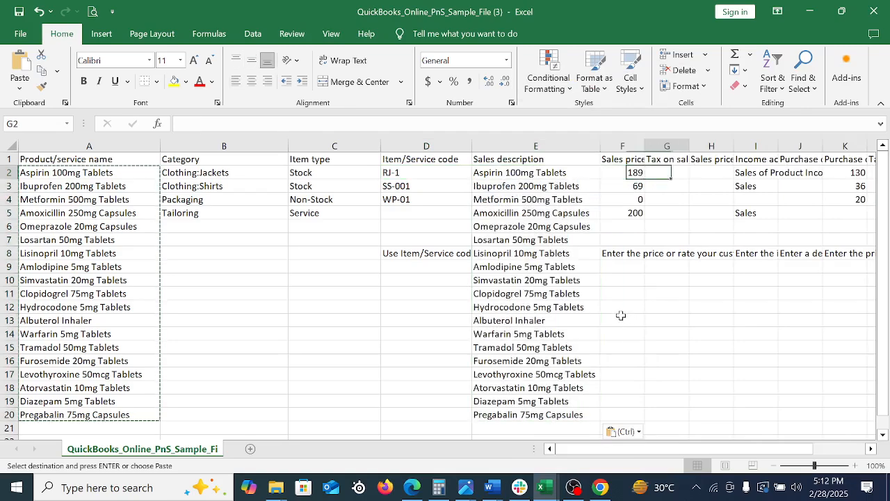
key("Right")
key("Right")
key("Right")
key("Right")
key("Right")
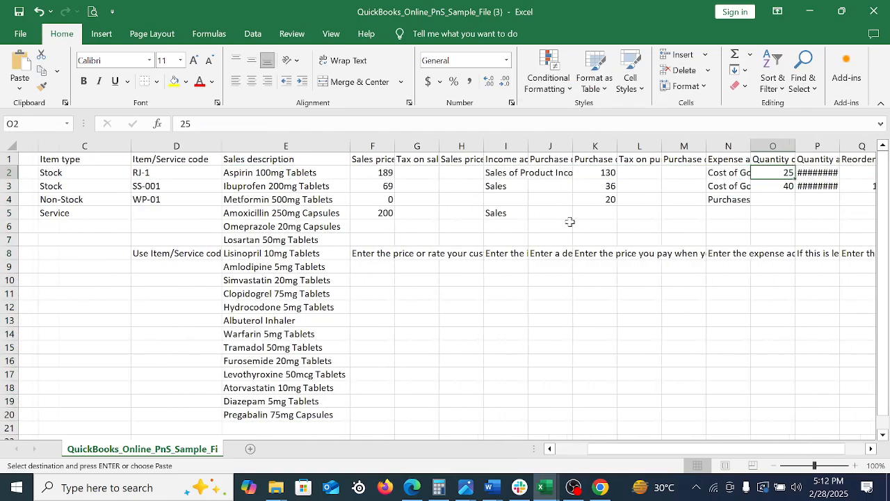
left_click(572, 158)
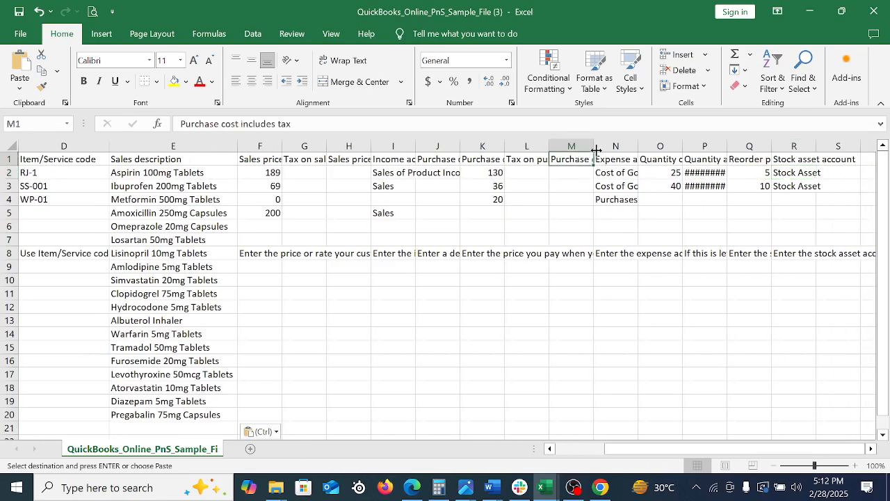
double_click(593, 145)
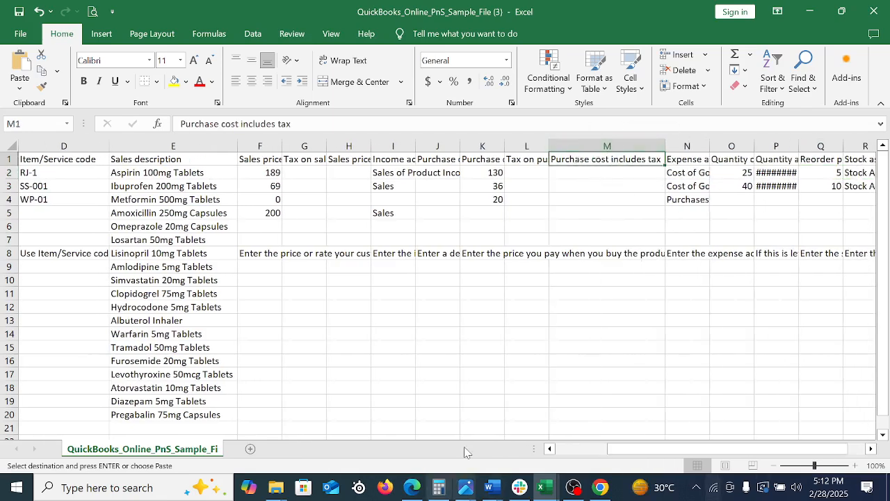
Widen the Purchase description column to fit its contents and paste the copied product names into it, starting at J2
left_click(438, 160)
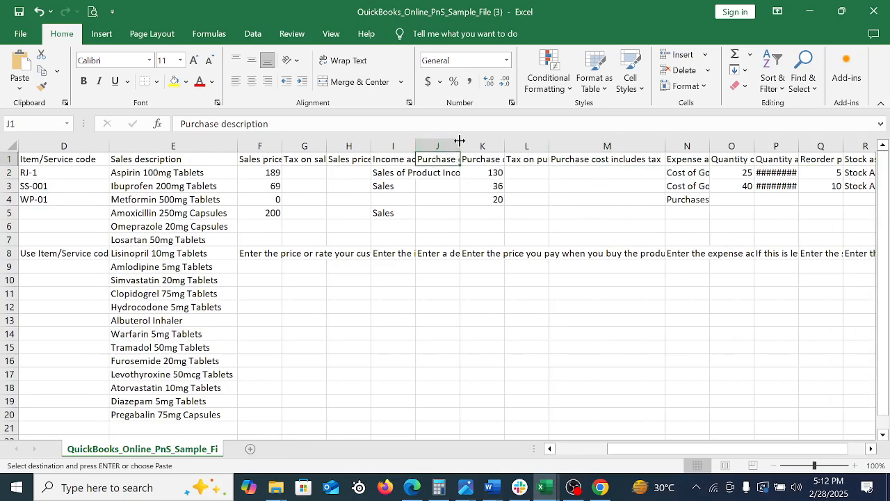
double_click(460, 146)
left_click(451, 172)
right_click(451, 173)
left_click(481, 210)
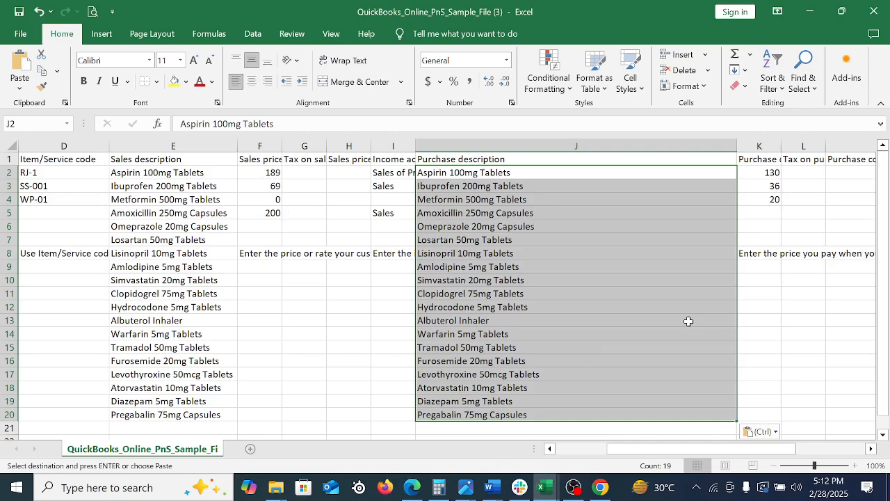
Clear the sample categories in the Category column below its heading
left_click(589, 319)
key("Left")
key("Left")
key("Left")
key("Left")
key("Left")
key("Left")
key("Left")
key("Left")
key("Left")
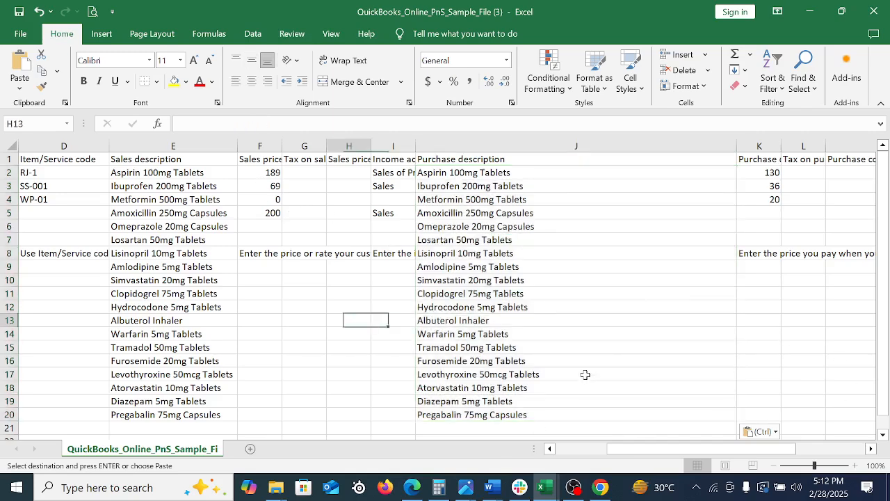
left_click(209, 172)
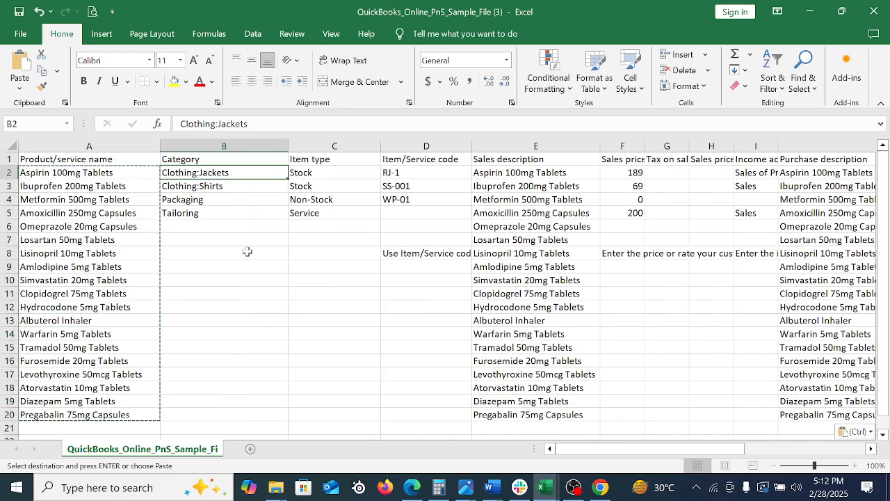
left_click(253, 257)
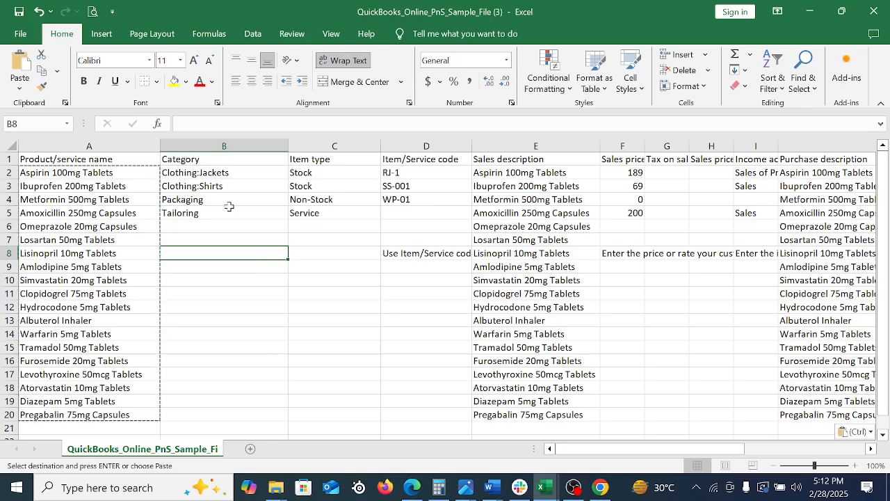
left_click_drag(229, 174, 240, 227)
key("Delete")
left_click(235, 252)
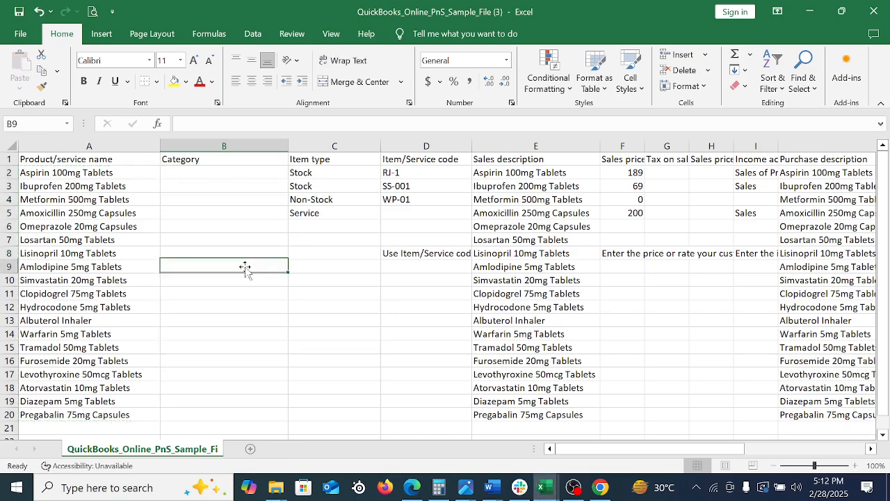
Fill the item type Stock from C2 down to C20 so every product row has it
left_click_drag(317, 173, 329, 236)
left_click(313, 172)
left_click(320, 187)
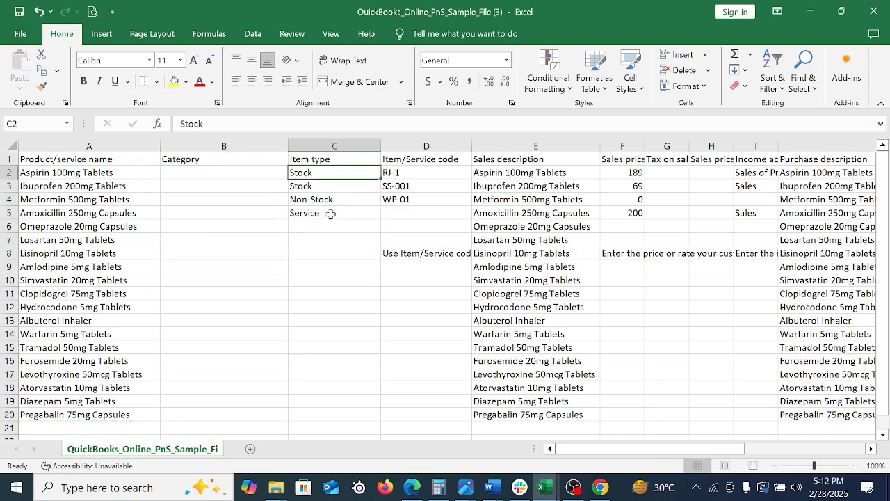
left_click(330, 213)
left_click_drag(322, 173, 338, 379)
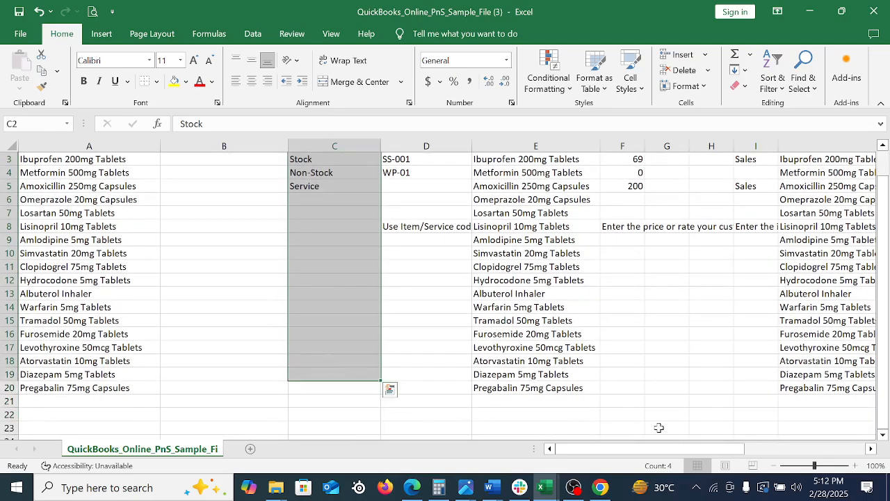
key("shift+Down")
key("ctrl+d")
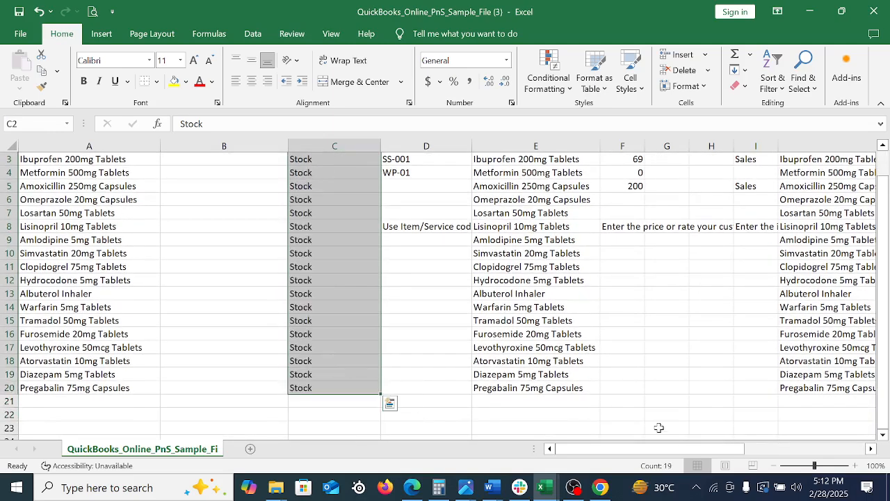
scroll(403, 333, "up", 1)
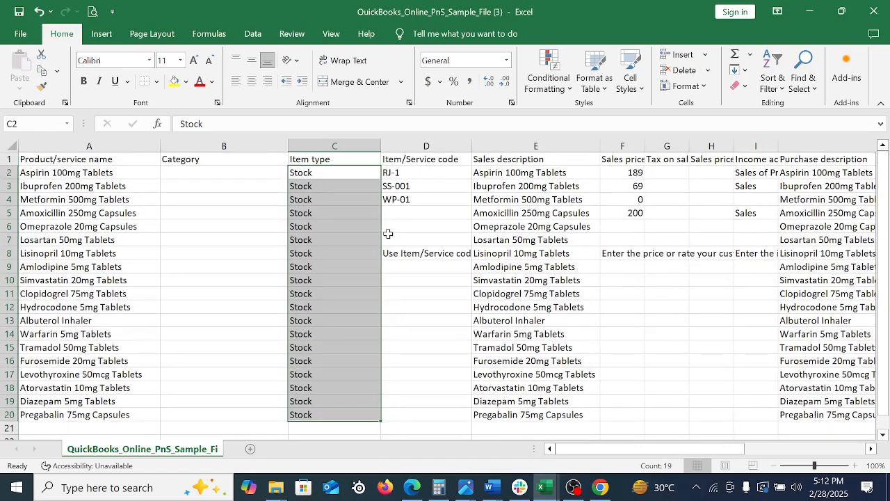
Clear the sample codes and instruction text from D2:D13 in the Item/Service code column
left_click(428, 176)
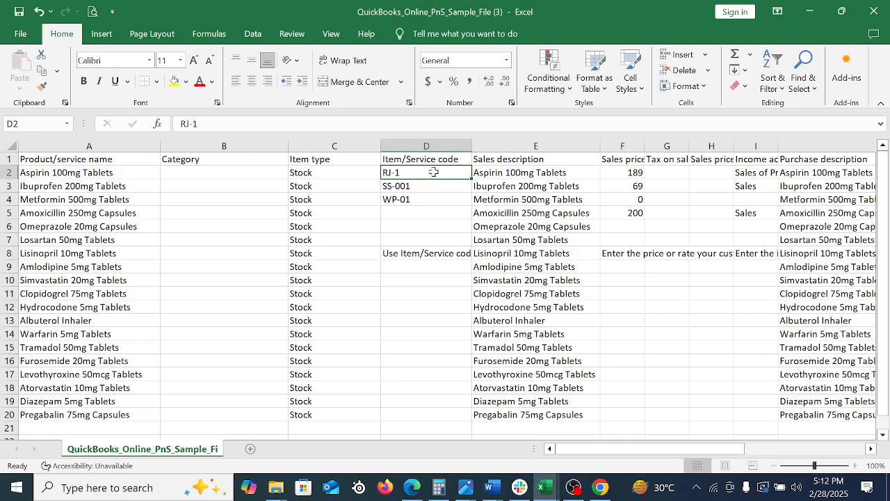
left_click_drag(433, 172, 445, 314)
key("Delete")
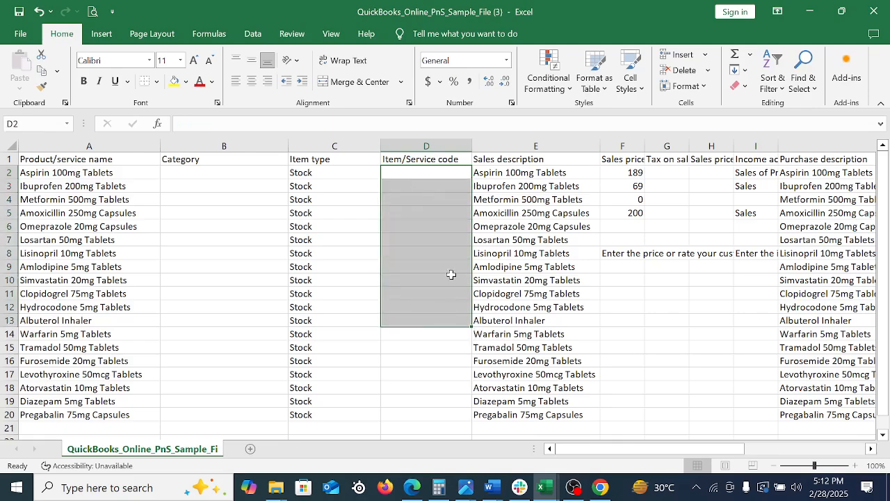
Widen the Sales price/rate column so its full heading shows, without stretching it to the long instruction text
key("Right")
key("Right")
key("Right")
key("Right")
key("Right")
key("Right")
key("Right")
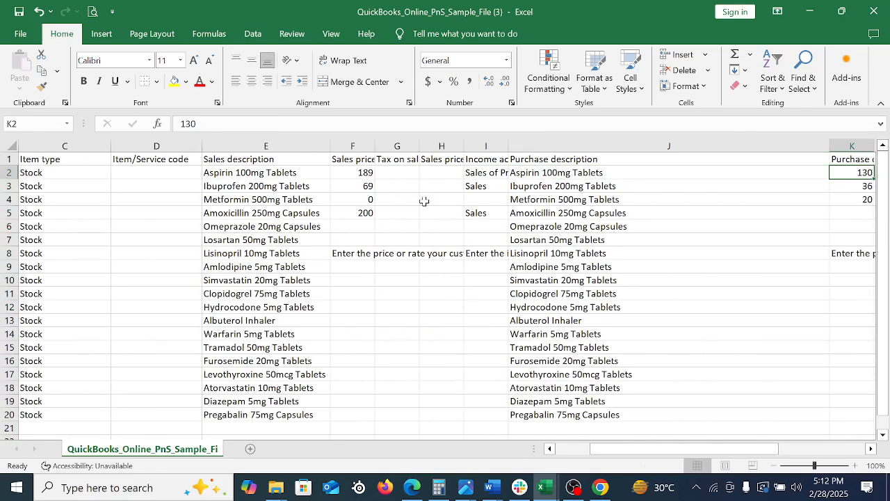
double_click(374, 146)
left_click(384, 170)
left_click_drag(385, 170, 413, 282)
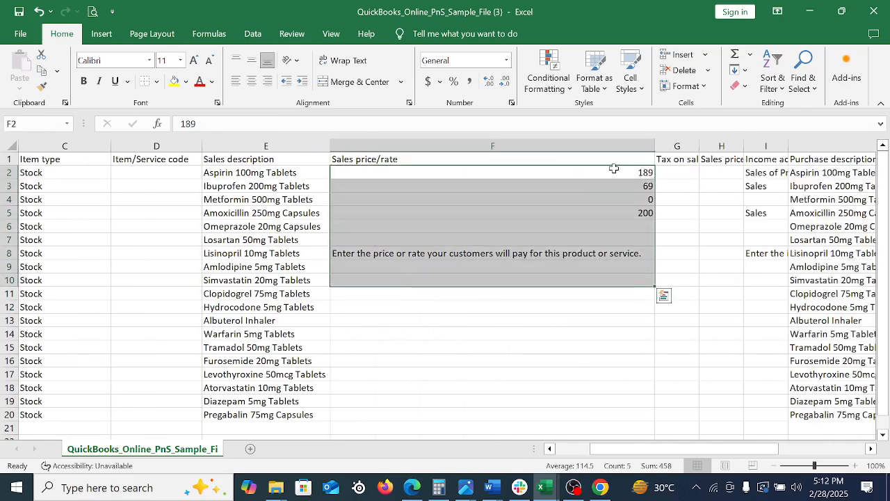
left_click_drag(654, 145, 477, 222)
Switch to the Product and Service list-Buyer workbook and copy the sales prices in C2:C20
left_click(547, 488)
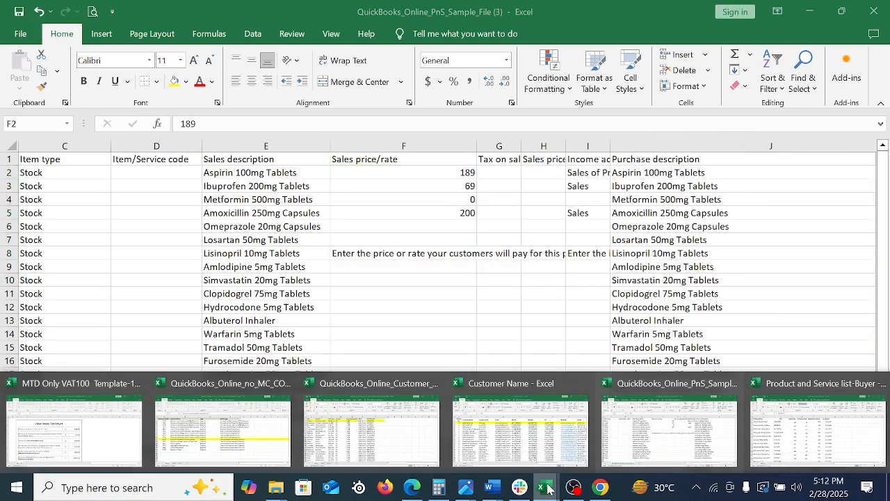
left_click(777, 445)
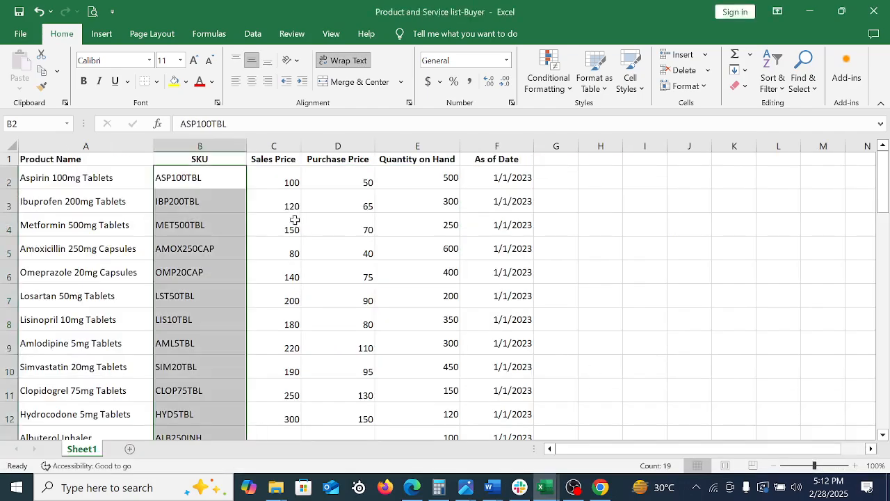
left_click_drag(266, 170, 269, 250)
right_click(268, 250)
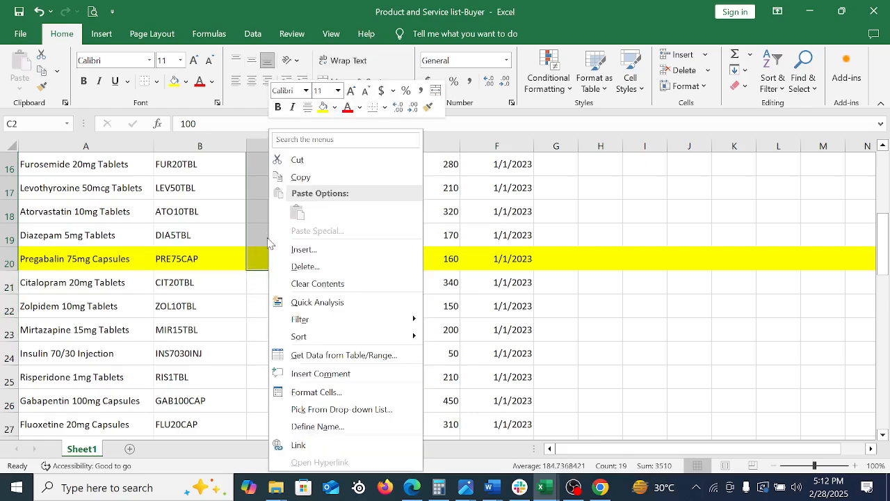
left_click(325, 175)
Return to the QuickBooks sample template, paste the sales prices into Sales price/rate starting at F2, and narrow that column
scroll(569, 348, "up", 5)
mouse_move(545, 487)
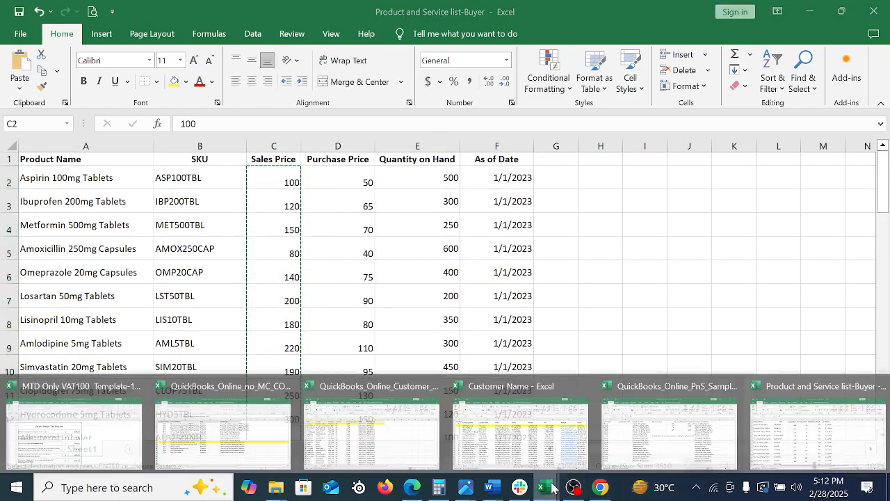
left_click(682, 447)
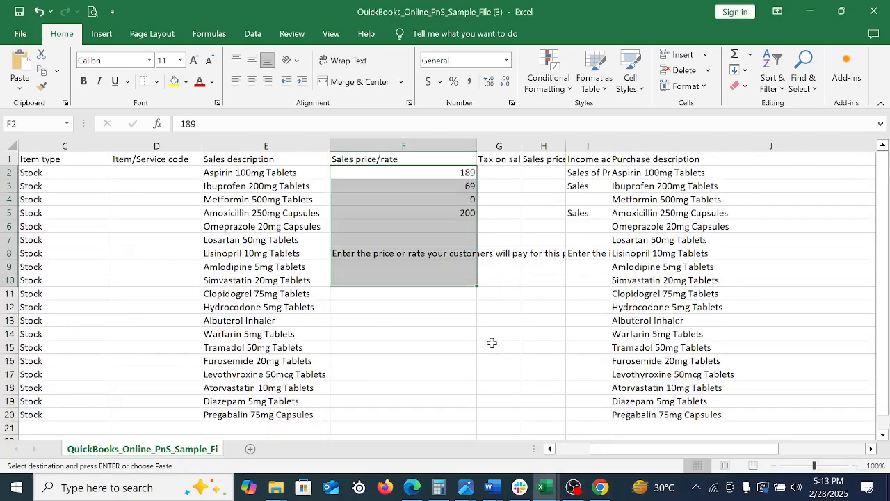
left_click(437, 177)
right_click(438, 177)
left_click(465, 212)
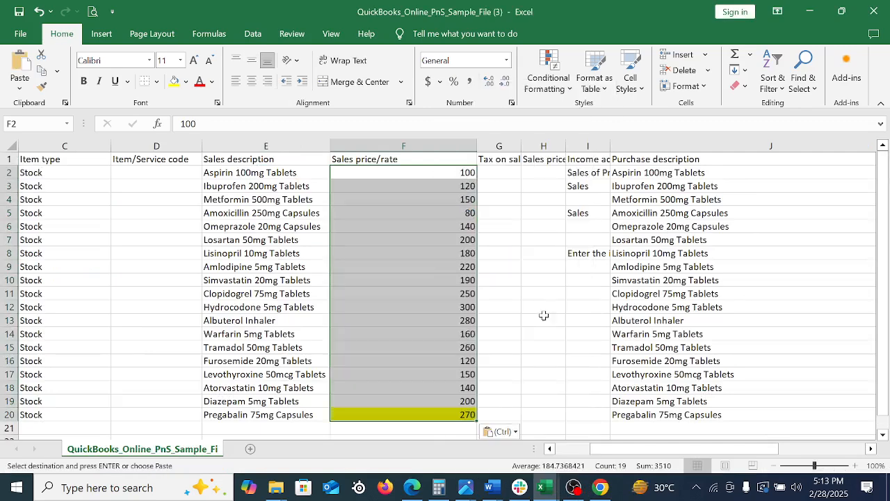
scroll(556, 327, "down", 17)
scroll(567, 340, "up", 17)
left_click_drag(475, 143, 421, 155)
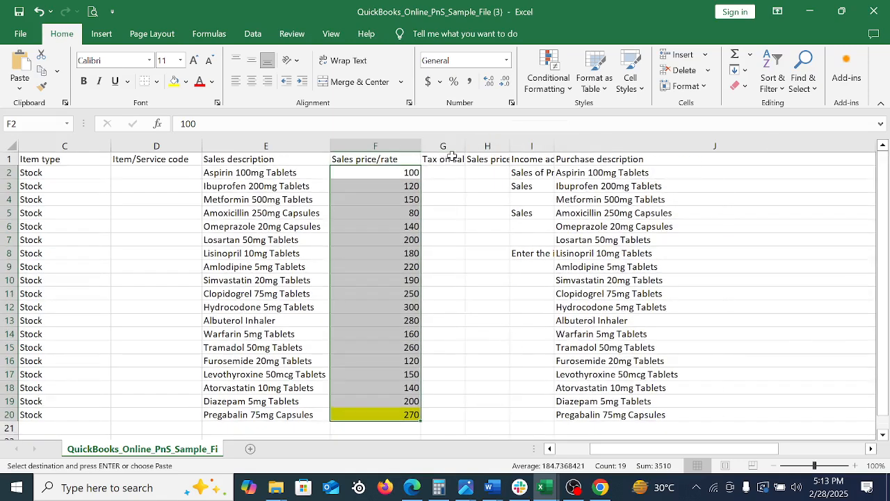
Resize the Tax on sales price/rate and Sales price/rate includes tax columns, leaving both moderately wider than their original width
double_click(464, 144)
left_click(463, 173)
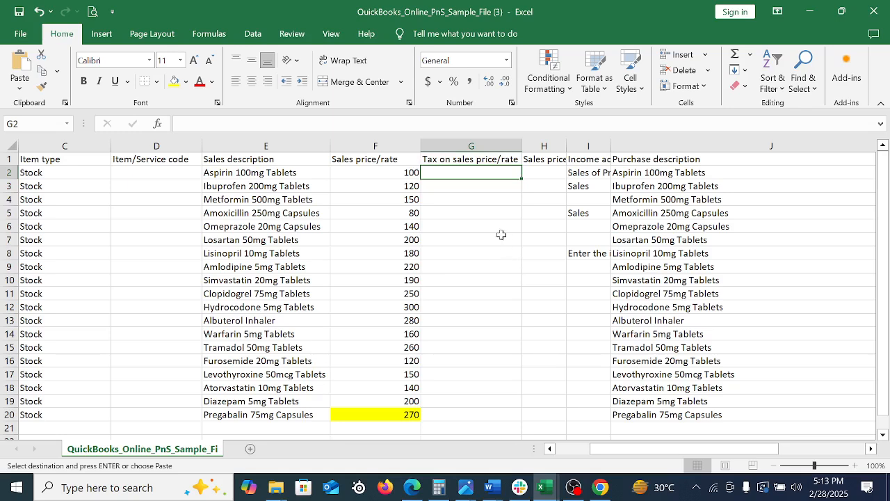
left_click(499, 227)
left_click(480, 185)
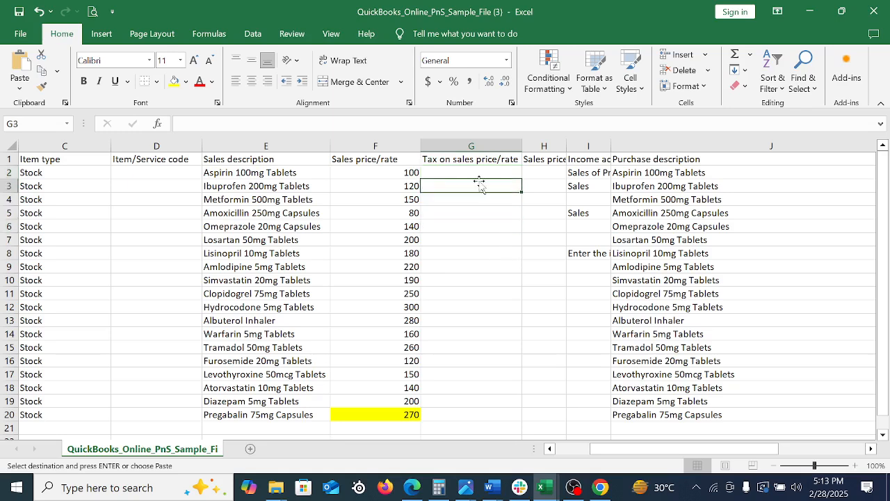
double_click(567, 144)
left_click_drag(574, 174, 584, 389)
left_click(605, 279)
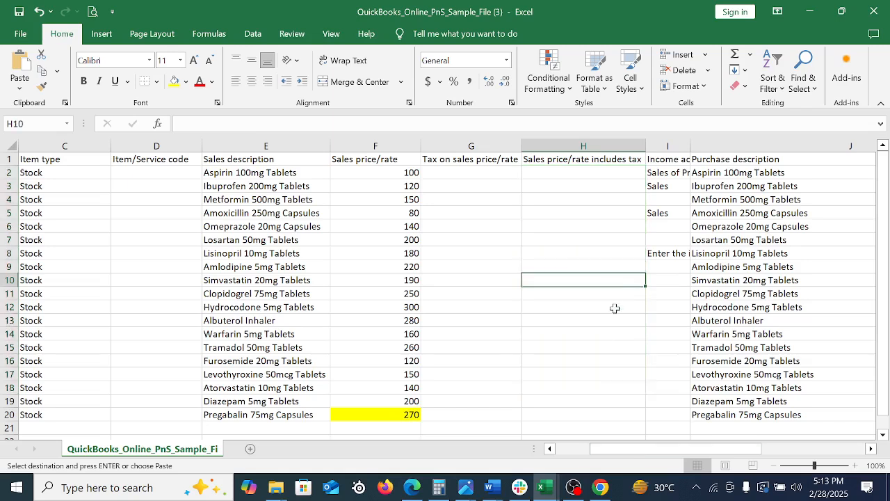
mouse_move(510, 146)
left_mouse_down()
mouse_move(576, 149)
mouse_move(496, 149)
left_mouse_up()
left_click(533, 254)
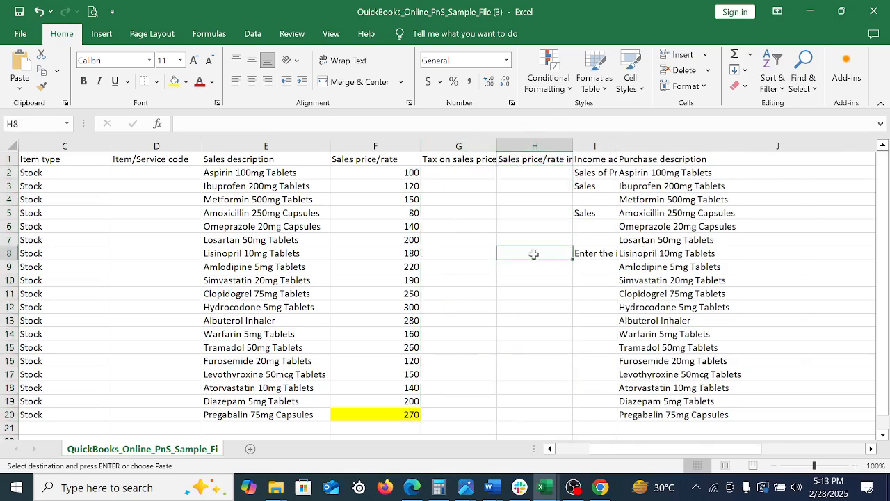
Widen the Income account column enough to show its account names, without spanning the full instruction text
double_click(612, 147)
left_click(613, 173)
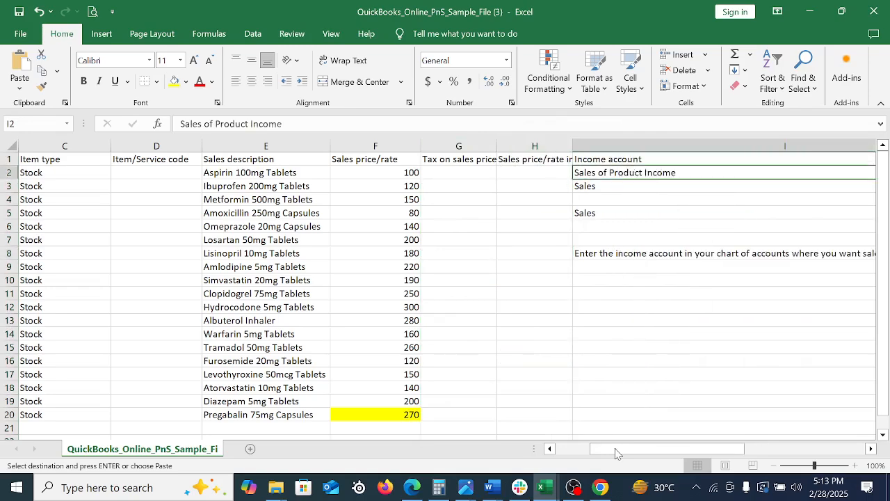
left_click_drag(607, 451, 658, 449)
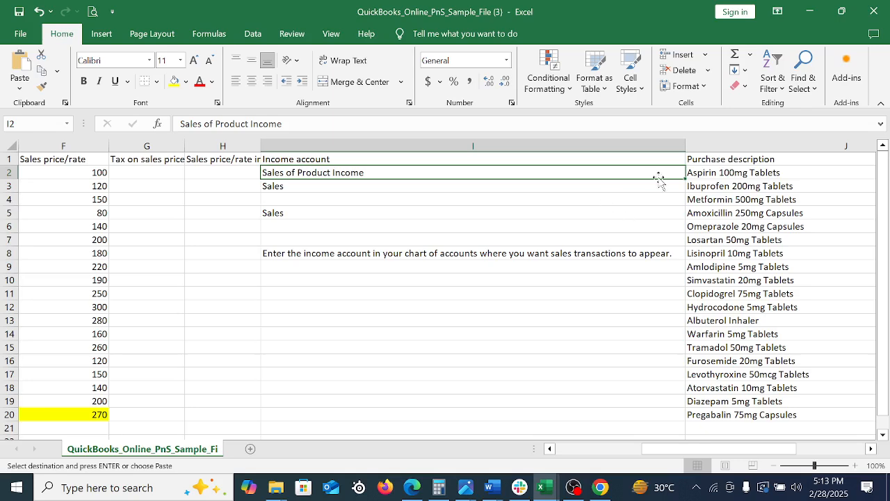
left_click_drag(685, 148, 557, 179)
left_click_drag(422, 189, 422, 189)
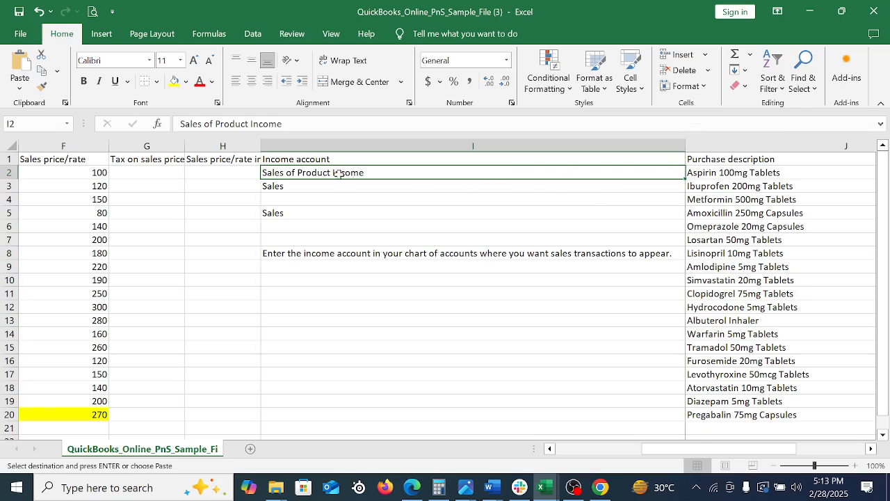
Fill Sales of Product Income from I2 down to I20 in the Income account column
left_click(324, 203)
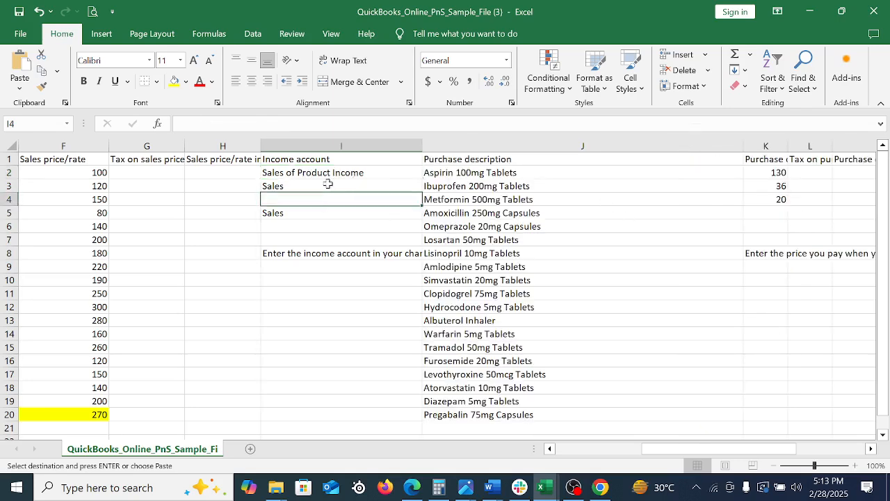
left_click_drag(347, 174, 366, 415)
key("Return")
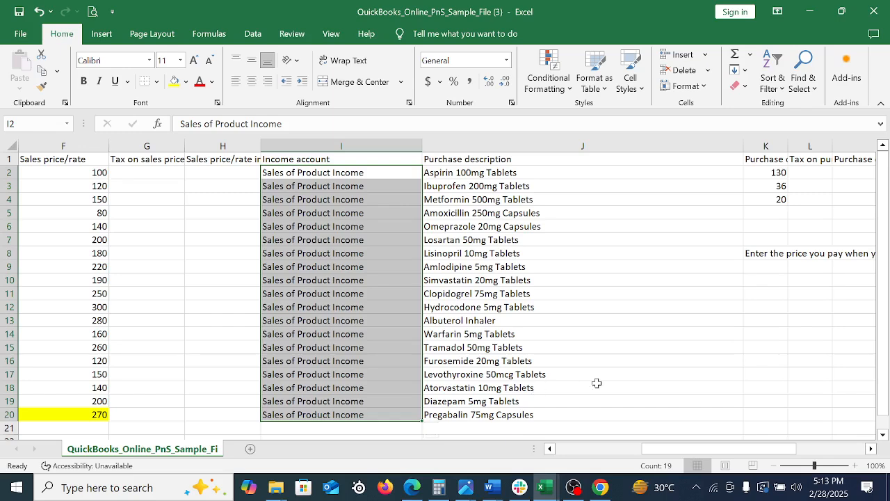
left_click(362, 241)
left_click_drag(324, 197, 331, 334)
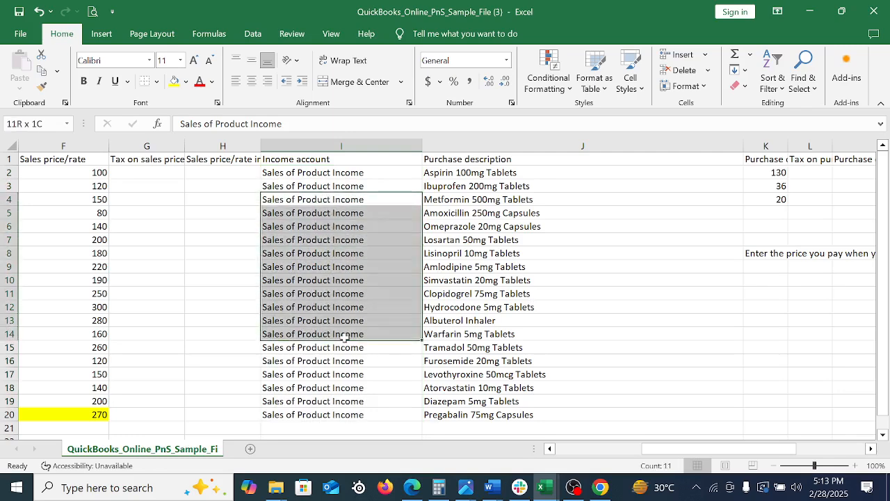
Narrow the Purchase description column to roughly two-thirds of its width and widen the Purchase cost column to show its full heading
left_click(578, 163)
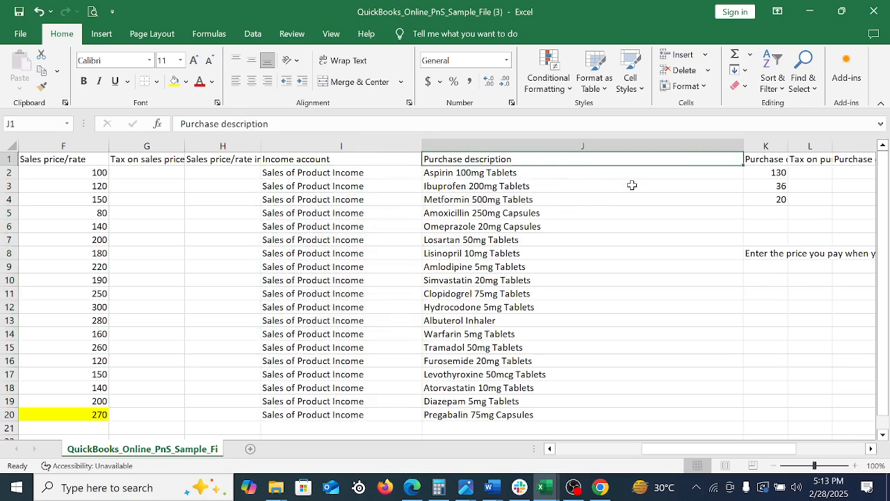
key("Right")
key("Right")
key("Right")
key("Right")
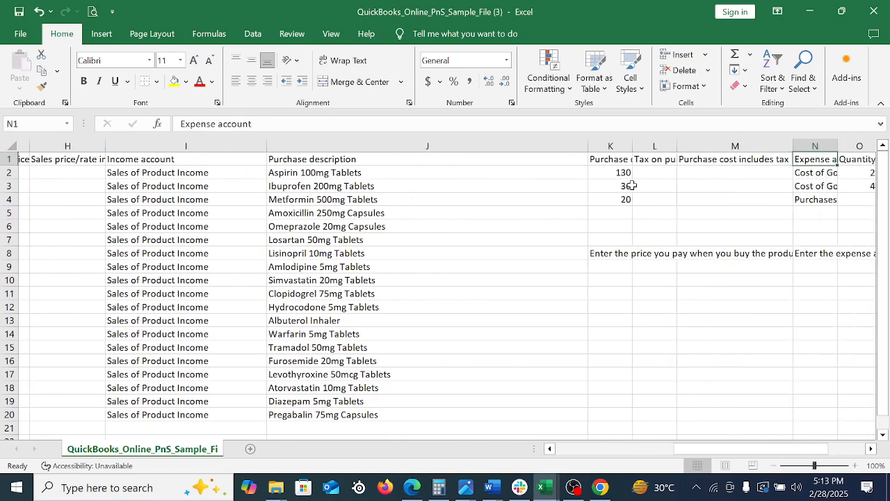
left_click_drag(576, 145, 459, 179)
left_click_drag(497, 140, 558, 145)
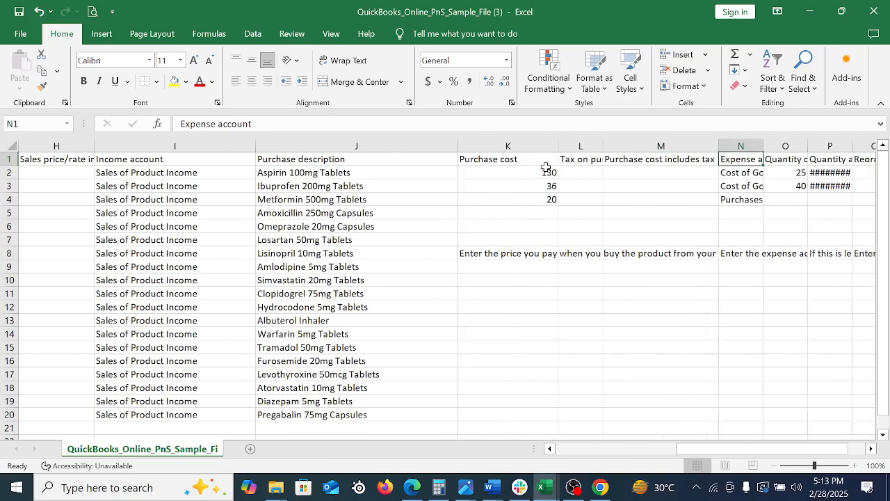
left_click(537, 159)
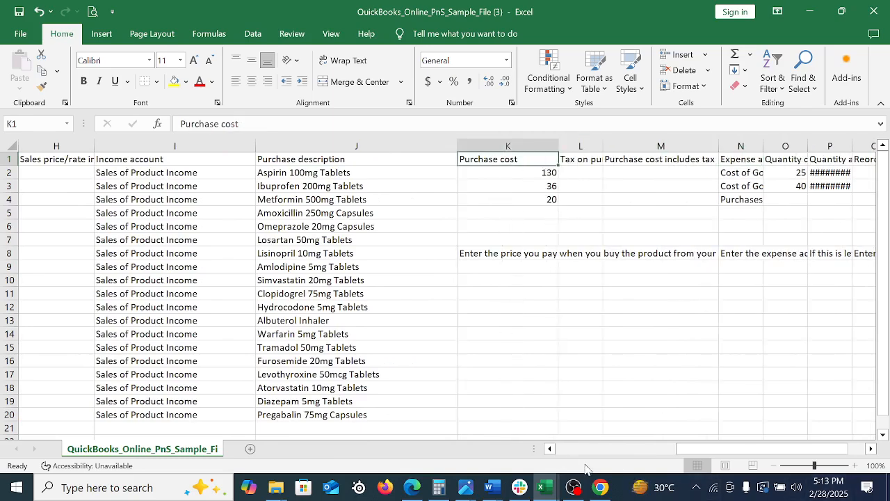
Switch to the Product and Service list-Buyer workbook and copy the purchase prices in D2:D20
left_click(545, 487)
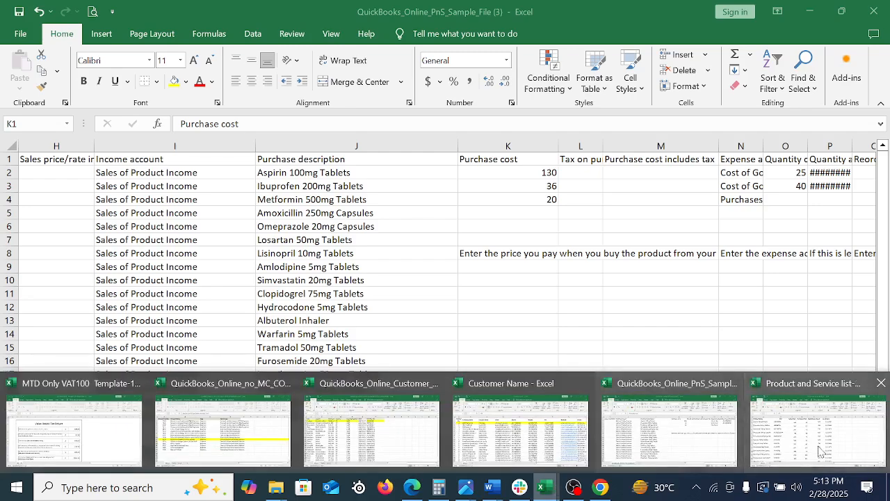
left_click(819, 452)
left_click_drag(353, 179, 343, 261)
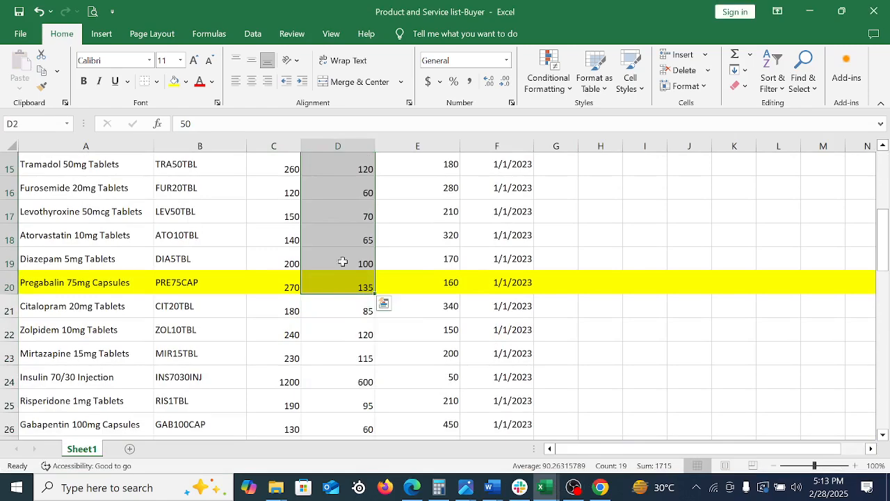
right_click(343, 261)
left_click(394, 176)
scroll(536, 396, "up", 5)
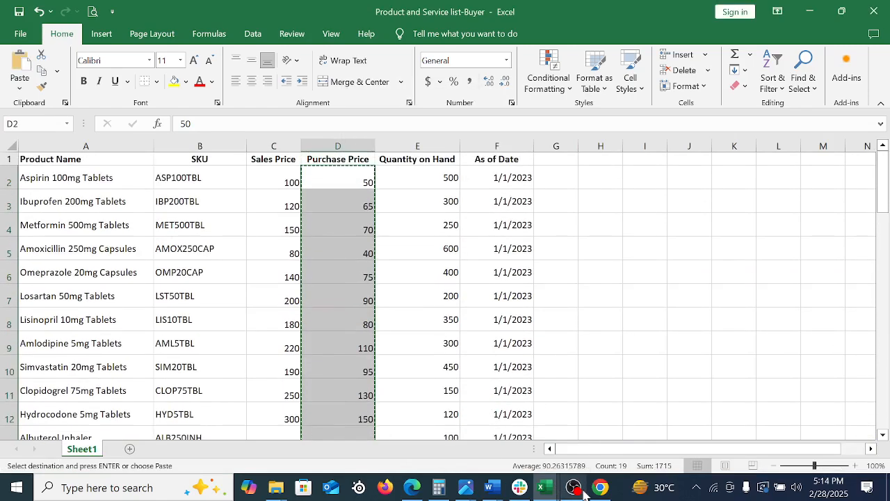
Return to the QuickBooks sample template and paste the copied purchase prices into Purchase cost starting at K2
mouse_move(546, 489)
left_click(685, 445)
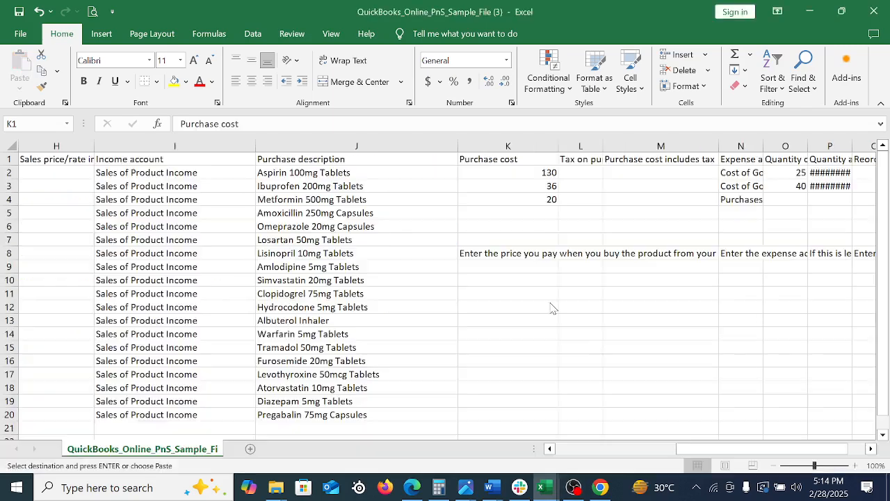
left_click(504, 176)
right_click(504, 175)
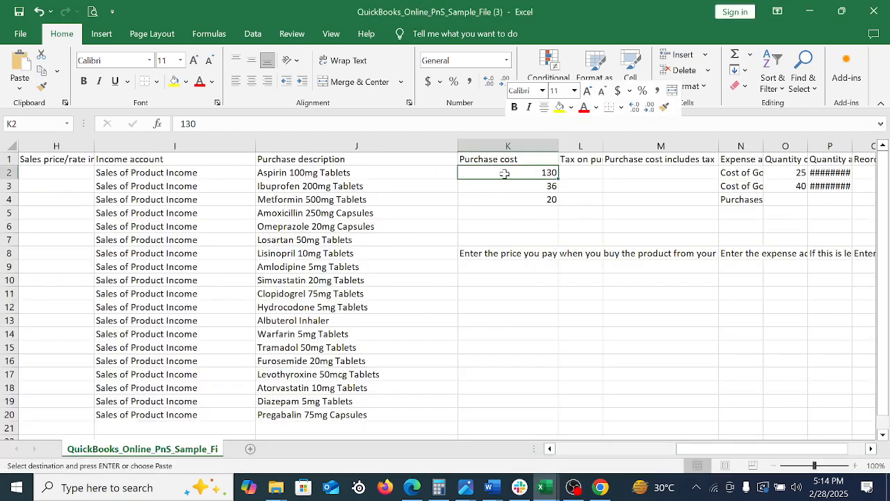
left_click(533, 212)
scroll(578, 328, "down", 17)
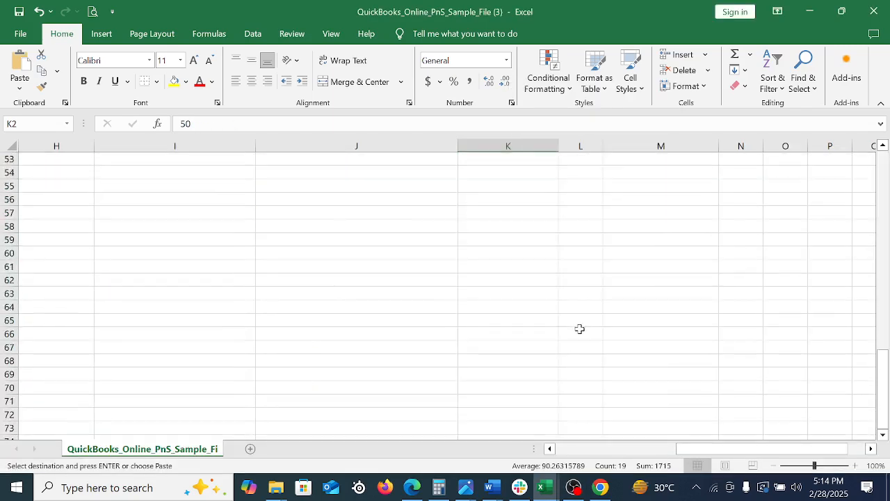
scroll(578, 327, "up", 17)
left_click(521, 414)
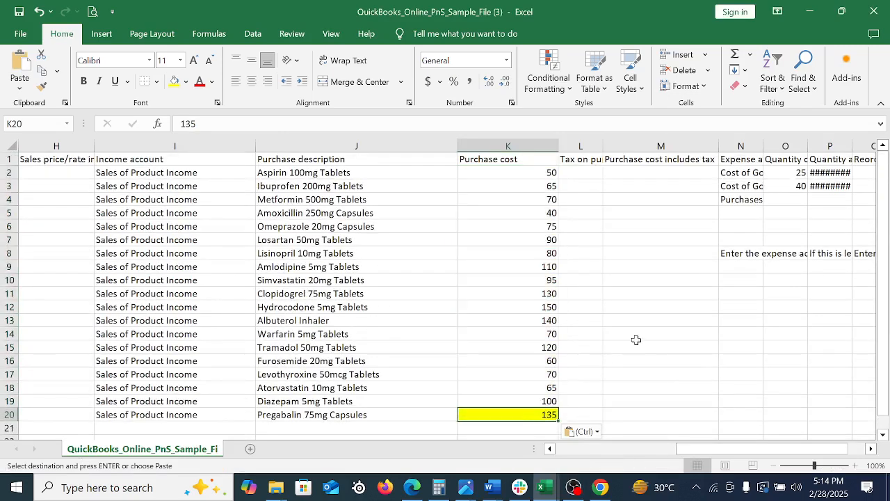
Fit the Tax on purchase cost column to the width of its heading
double_click(604, 148)
left_click(598, 174)
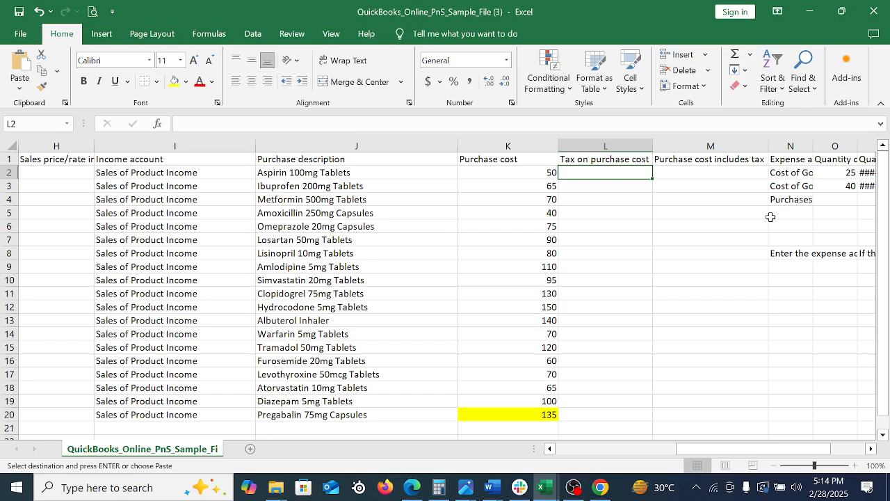
key("Right")
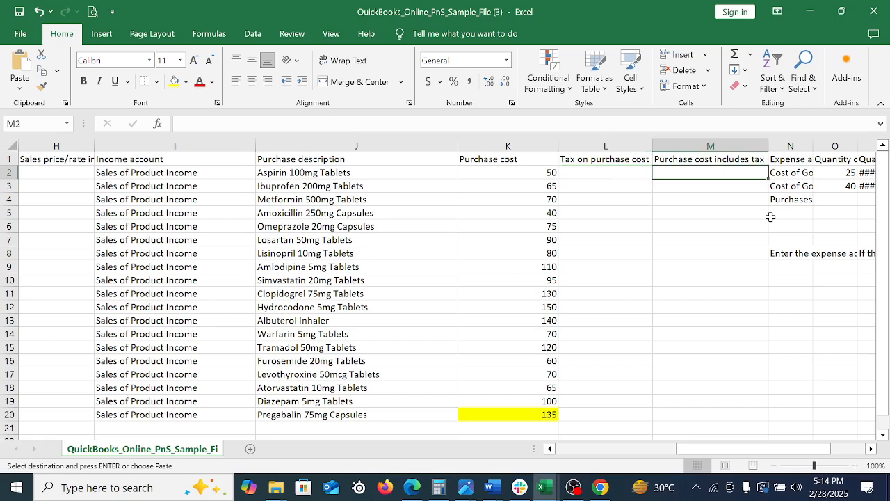
key("Right")
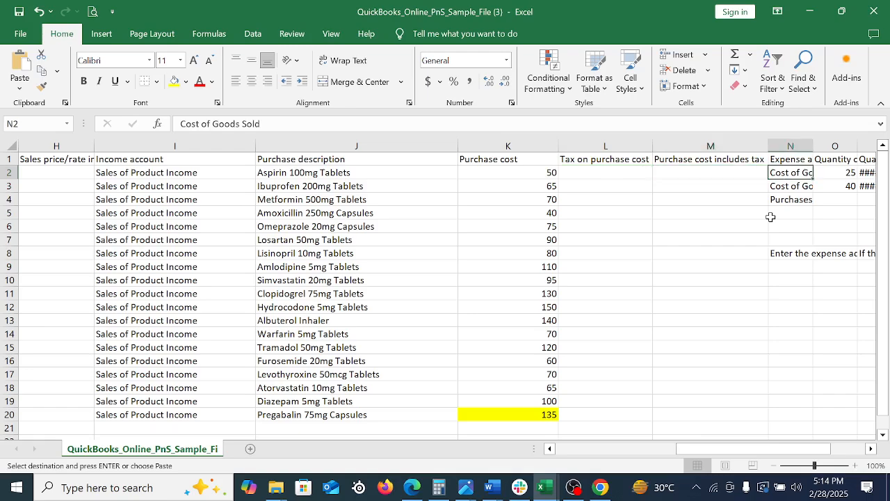
Widen the Expense account column enough to show its account names, without spanning the full instruction text
key("Right")
key("Right")
key("Right")
key("Right")
key("Right")
key("Right")
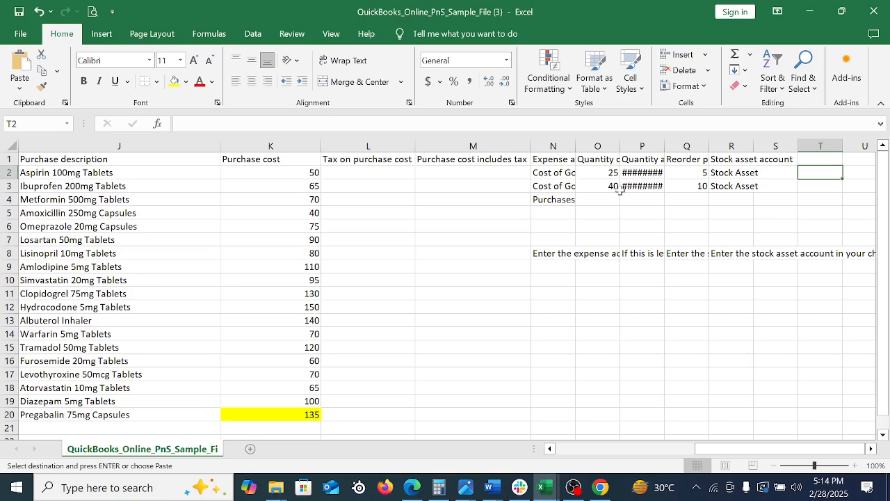
double_click(574, 144)
left_click_drag(582, 171, 591, 226)
left_click(688, 340)
left_click_drag(741, 452, 759, 451)
left_click(403, 173)
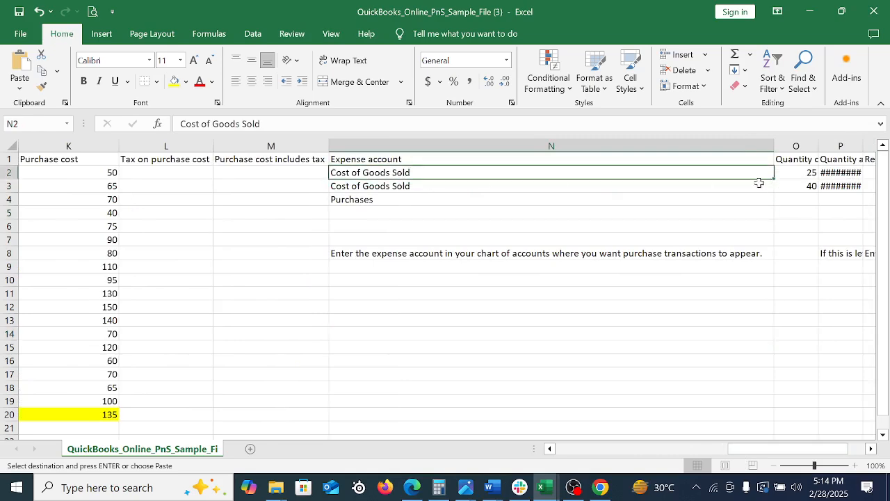
left_click_drag(774, 146, 479, 190)
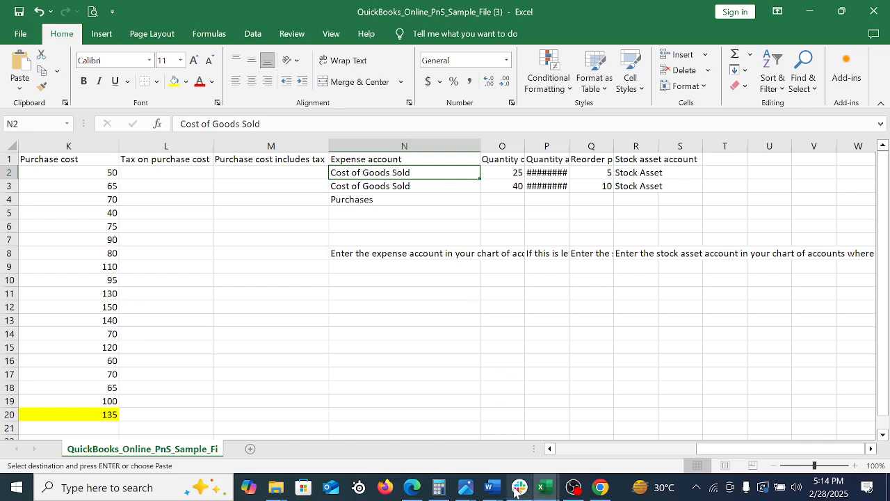
Switch to QuickBooks Online in Chrome and open the Products & services list under Sales
left_click(502, 373)
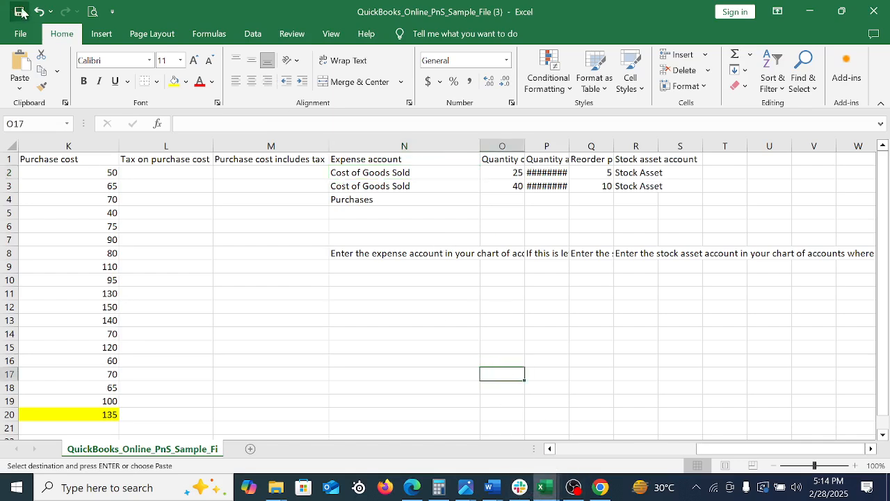
key("Escape")
left_click(600, 487)
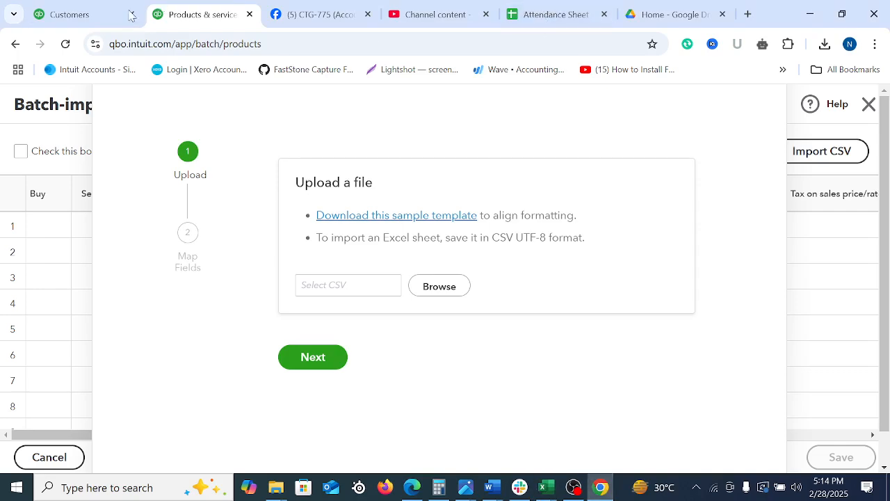
left_click(98, 8)
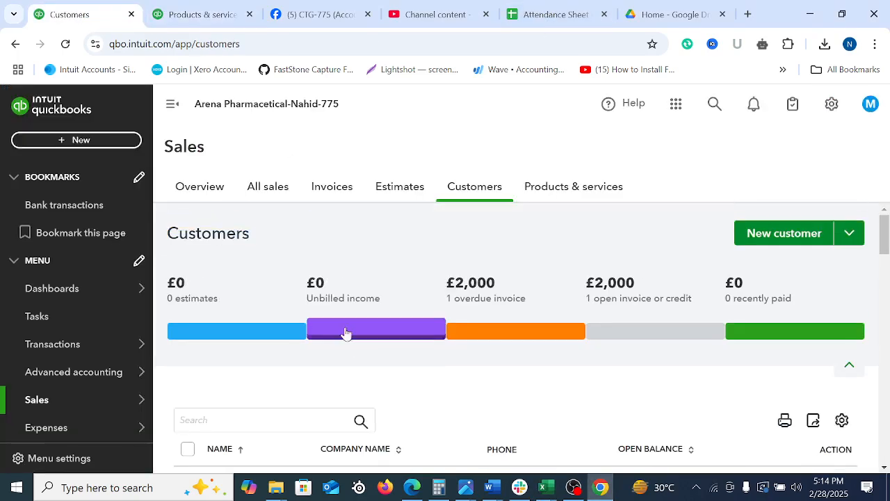
mouse_move(80, 365)
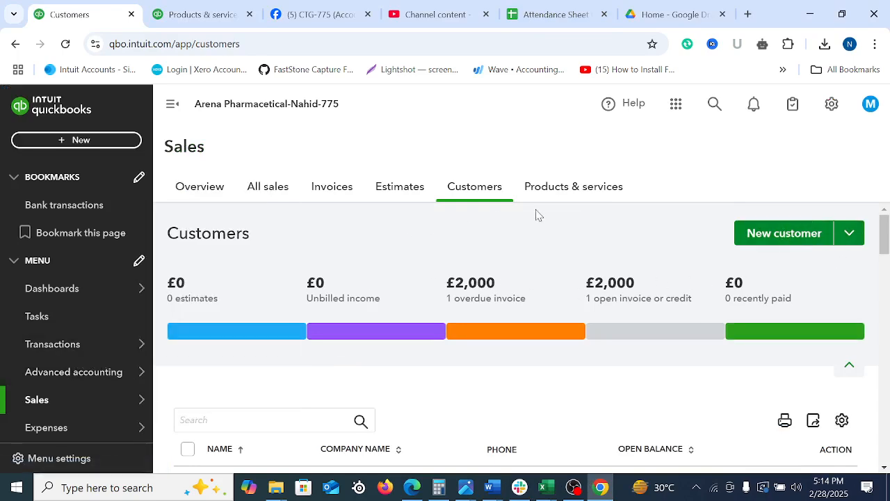
left_click(550, 189)
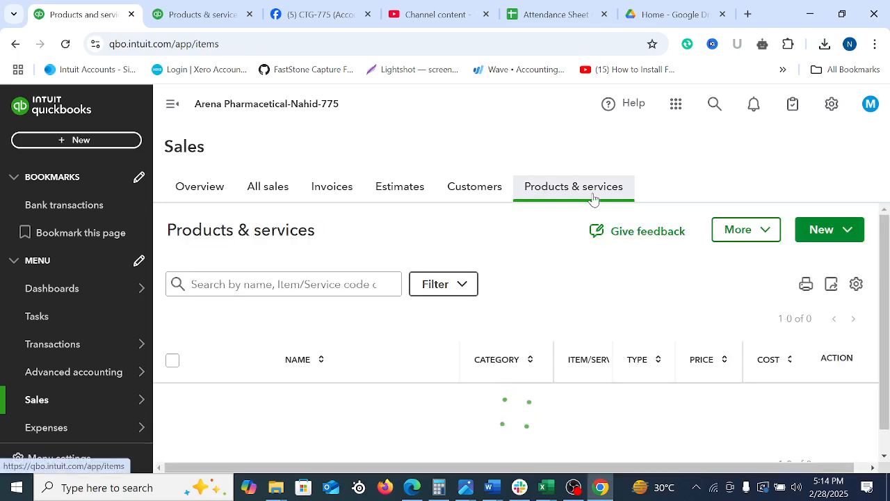
Open a new stock item form and view the available accounts for its Expense account
left_click(849, 230)
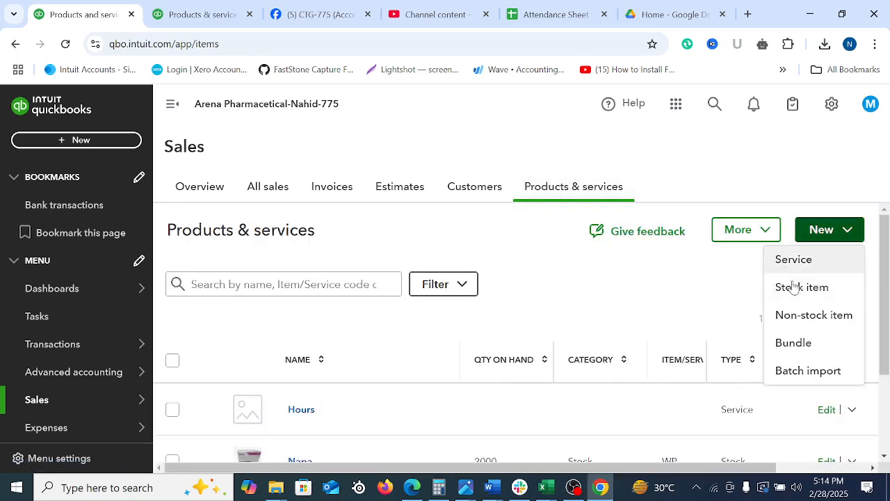
left_click(793, 295)
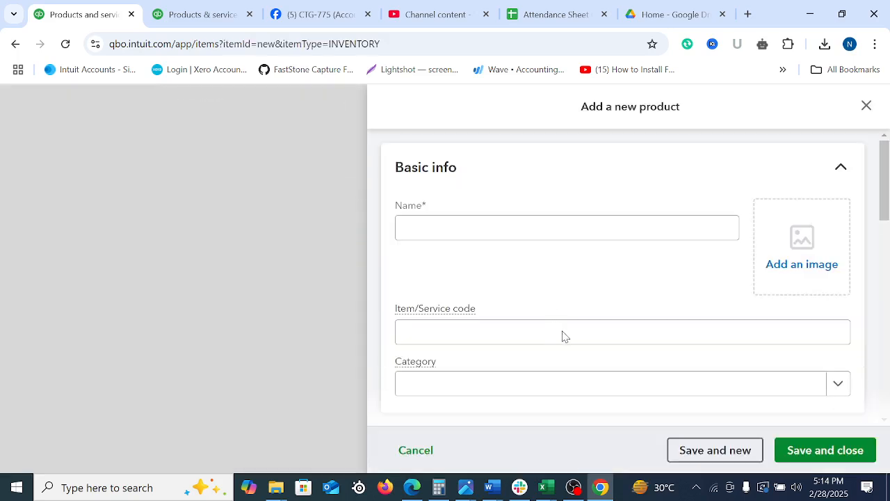
scroll(598, 348, "down", 10)
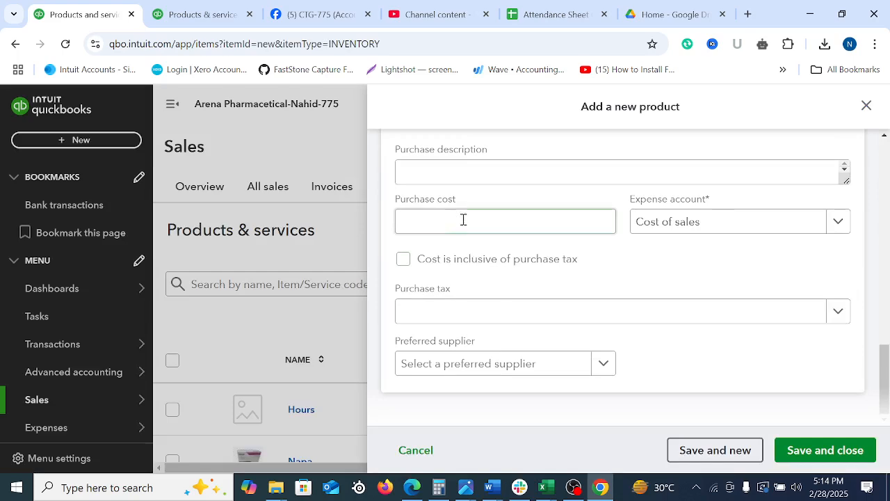
left_click(714, 230)
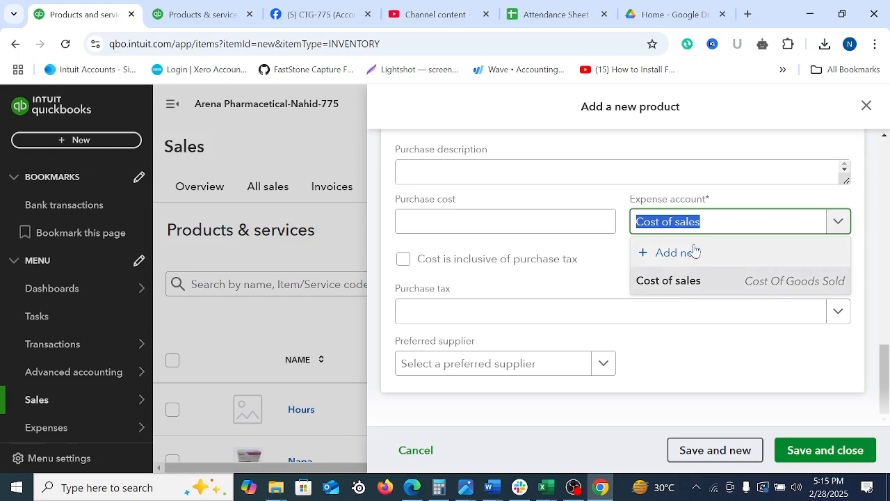
Return to the QuickBooks sample template in Excel and change the expense account in N2 to Cost of Sales
left_click(546, 487)
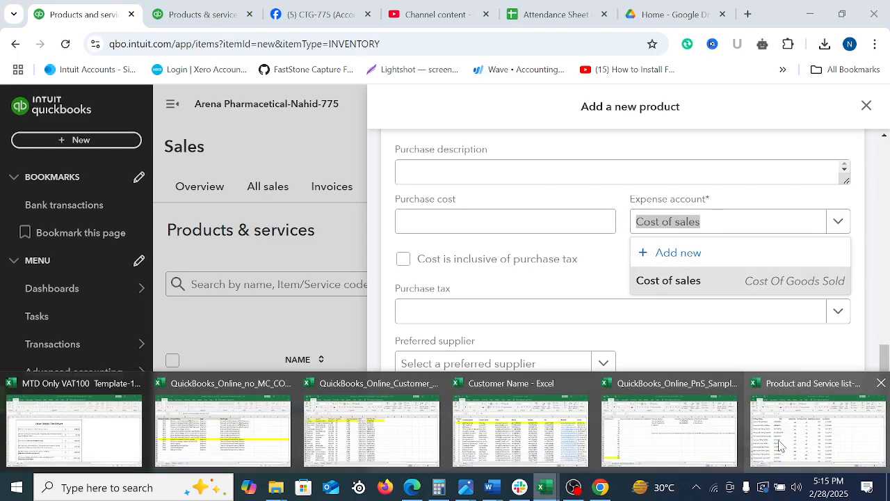
left_click(673, 445)
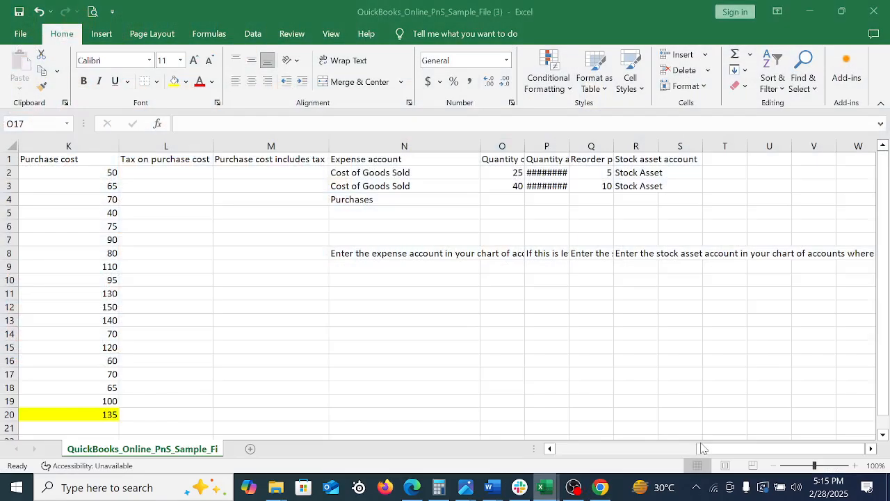
left_click(394, 182)
double_click(437, 171)
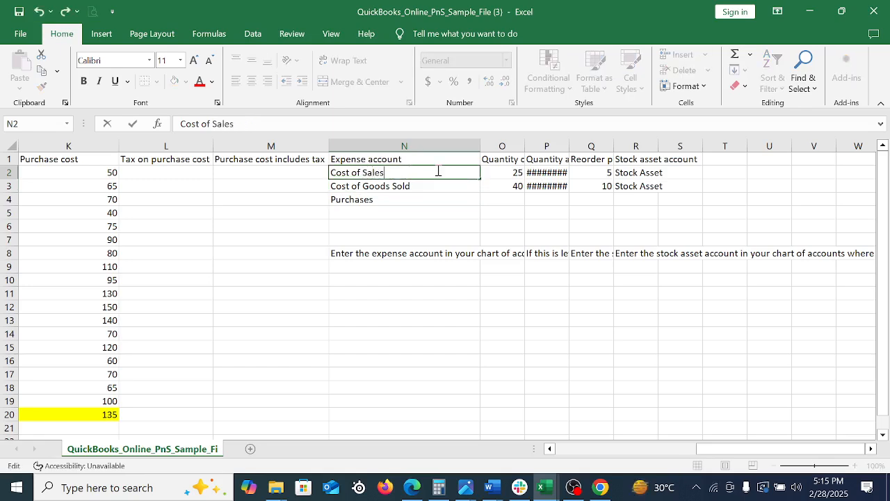
key("Return")
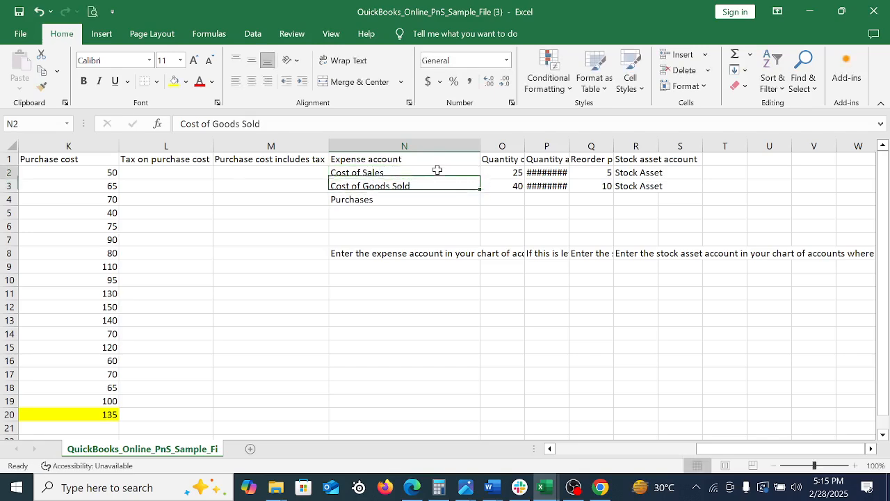
Fill Cost of Sales from N2 down to N20 in the Expense account column
left_click(438, 171)
key("shift+Down")
key("shift+Down")
key("shift+Down")
key("shift+Down")
key("shift+Down")
key("shift+Down")
key("shift+Down")
key("shift+Down")
key("shift+Down")
key("shift+Down")
key("shift+Down")
key("shift+Down")
key("shift+Down")
key("shift+Down")
key("shift+Down")
key("shift+Down")
key("shift+Down")
key("shift+Down")
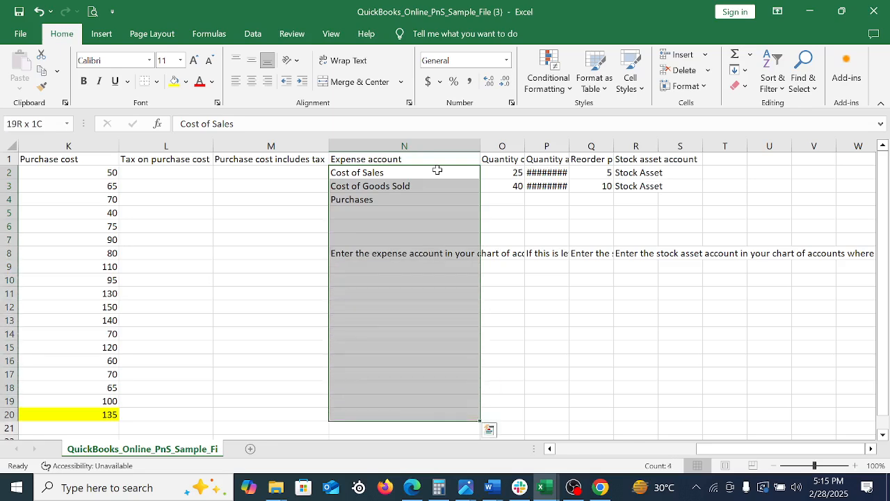
key("ctrl+d")
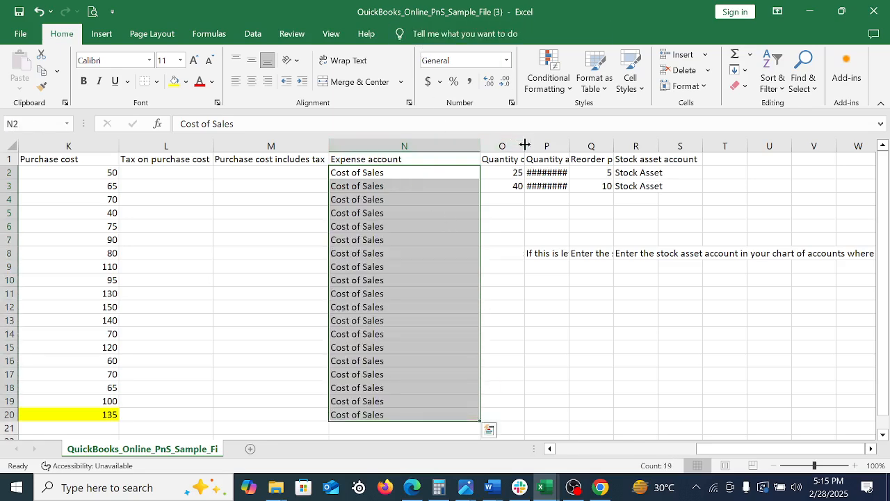
Widen the Quantity on hand column to show its heading, and copy quantities E2:E20 from the Product and Service list-Buyer workbook
left_click_drag(528, 142, 562, 143)
left_click_drag(520, 172, 517, 249)
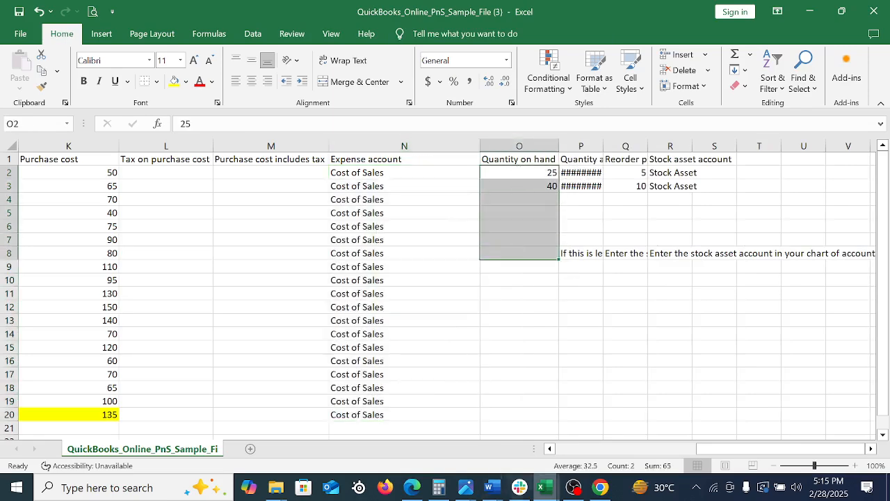
mouse_move(550, 491)
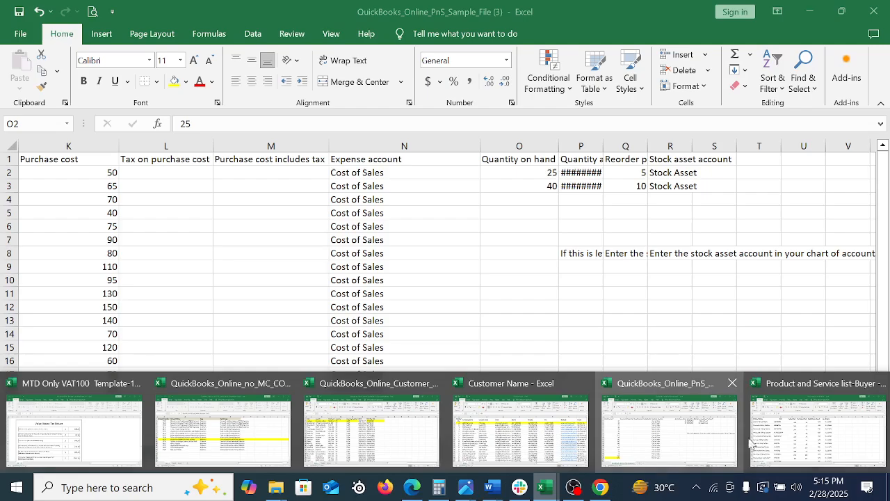
left_click(782, 438)
key("ctrl+v")
left_click_drag(428, 171, 440, 253)
key("ctrl+c")
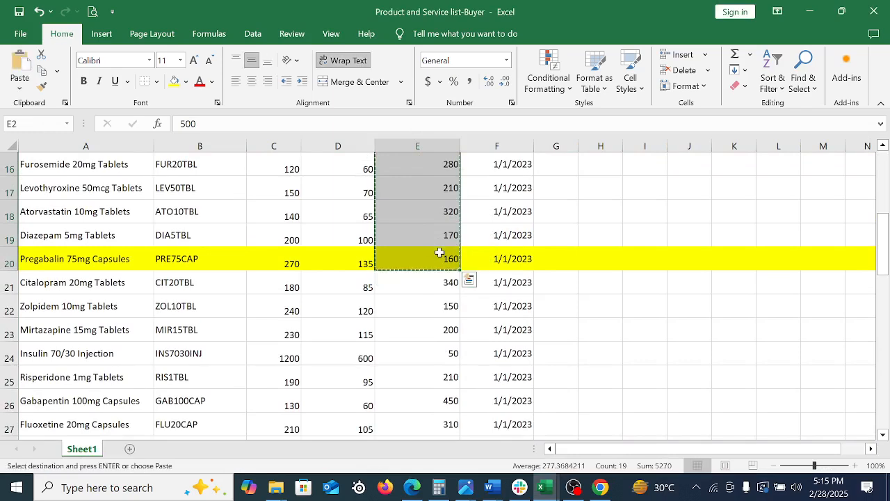
Paste the copied quantities into the Quantity on hand column of the QuickBooks sample template, starting at O2
left_click(543, 487)
left_click(630, 427)
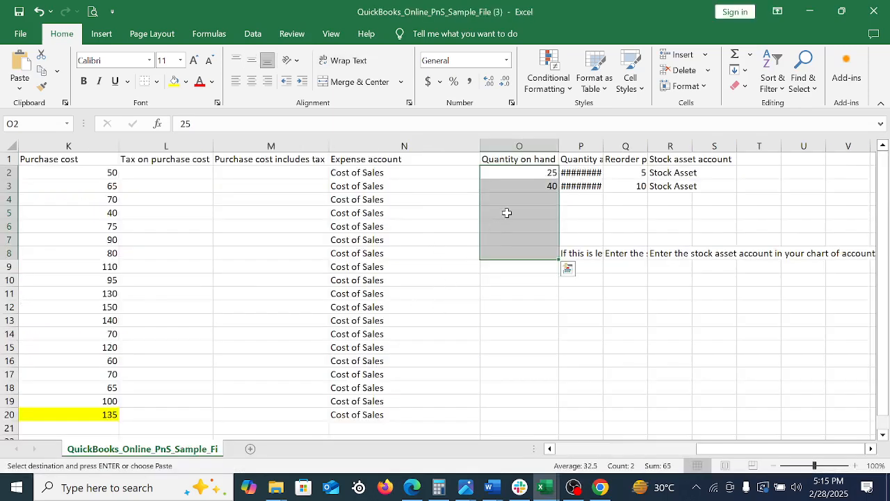
left_click(520, 171)
right_click(519, 172)
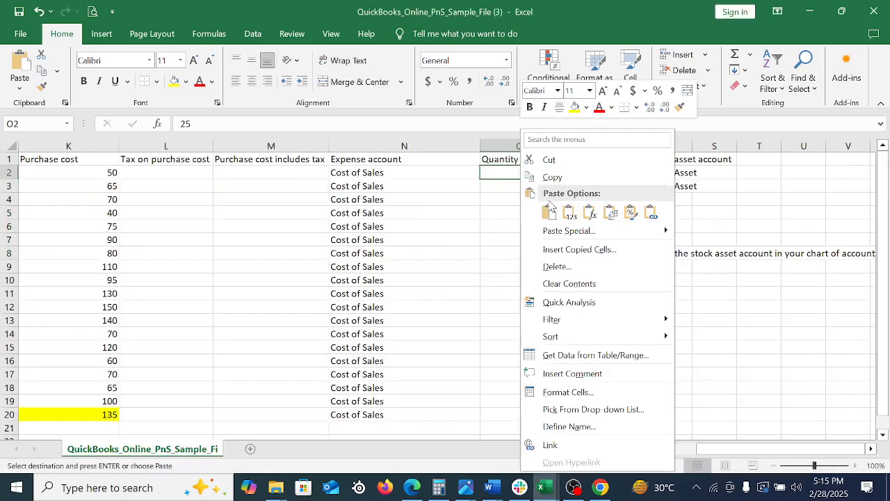
left_click(546, 213)
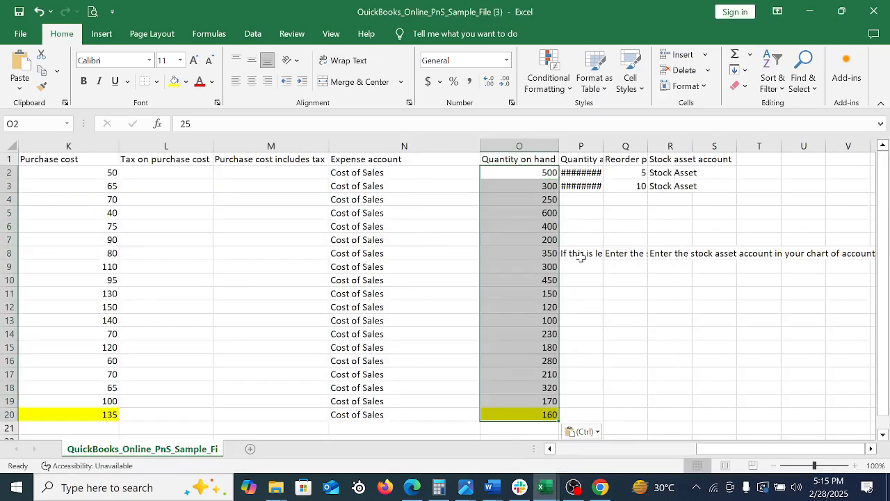
Resize the Quantity as of date column so that its heading and full dates fit
double_click(601, 146)
left_click(595, 178)
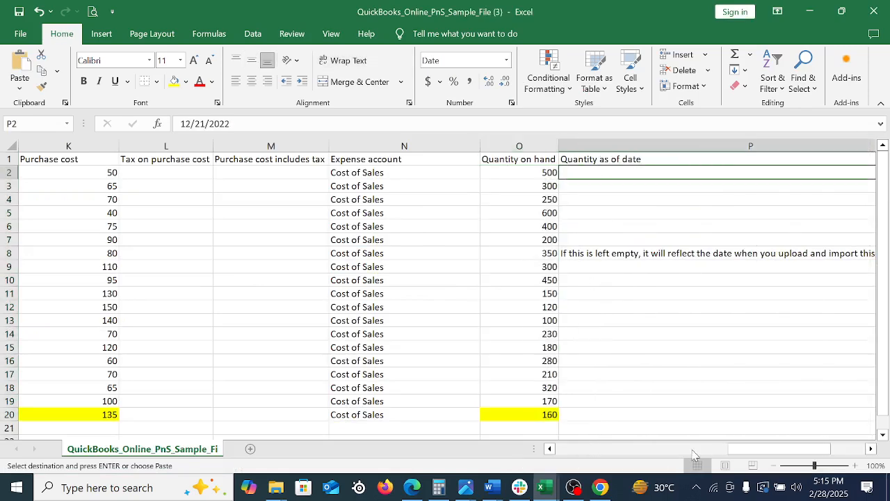
left_click_drag(756, 452, 807, 453)
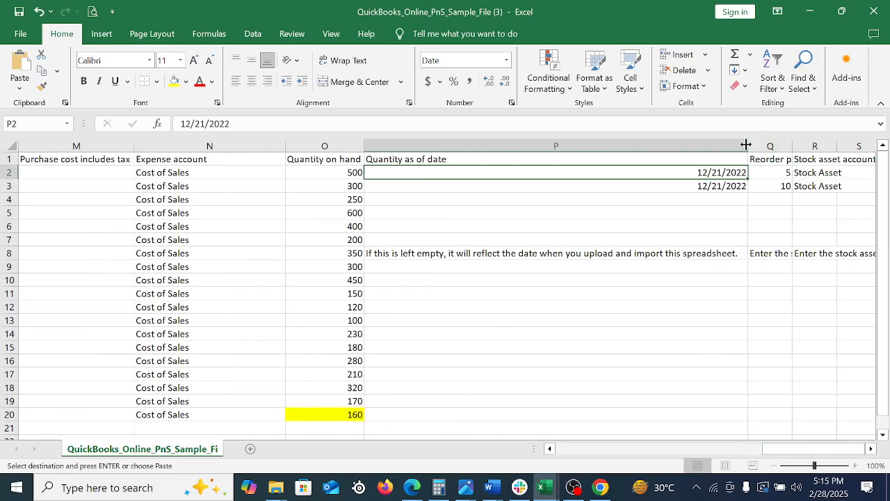
left_click_drag(746, 144, 530, 181)
left_click_drag(464, 184, 470, 188)
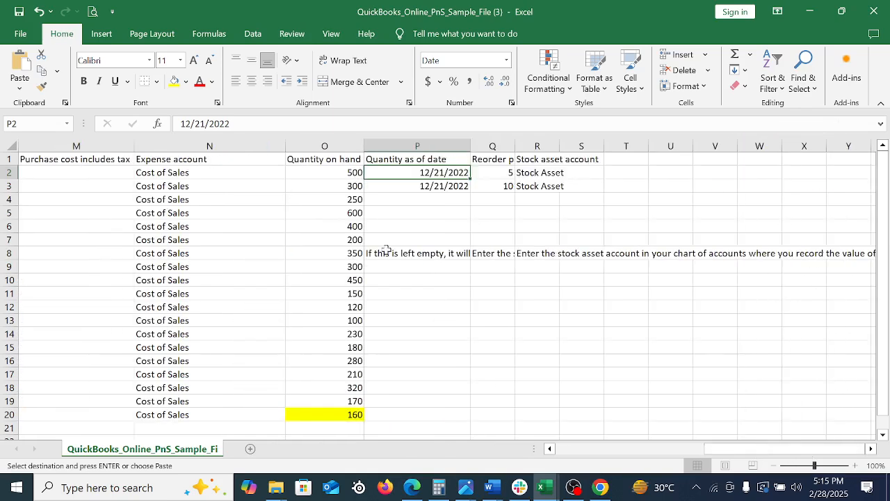
left_click_drag(320, 200, 310, 296)
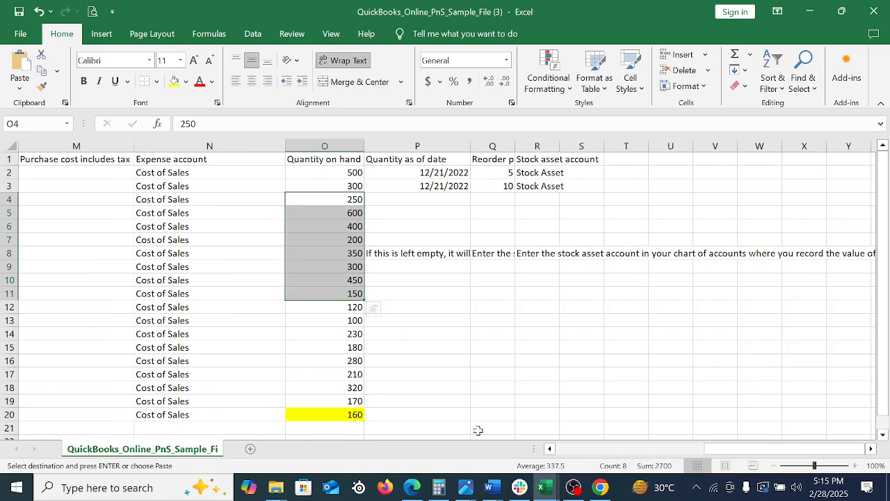
Switch to the Product and Service list-Buyer workbook and copy the As of Date values in F2:F20
left_click(600, 487)
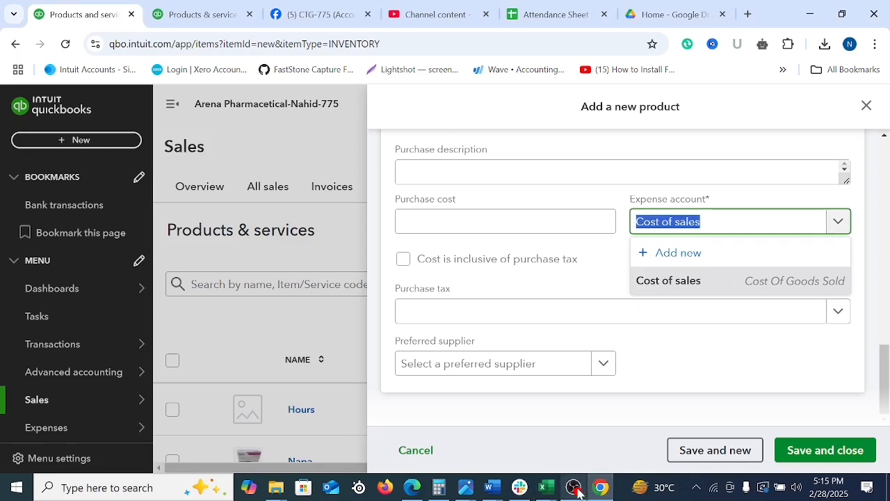
left_click(544, 489)
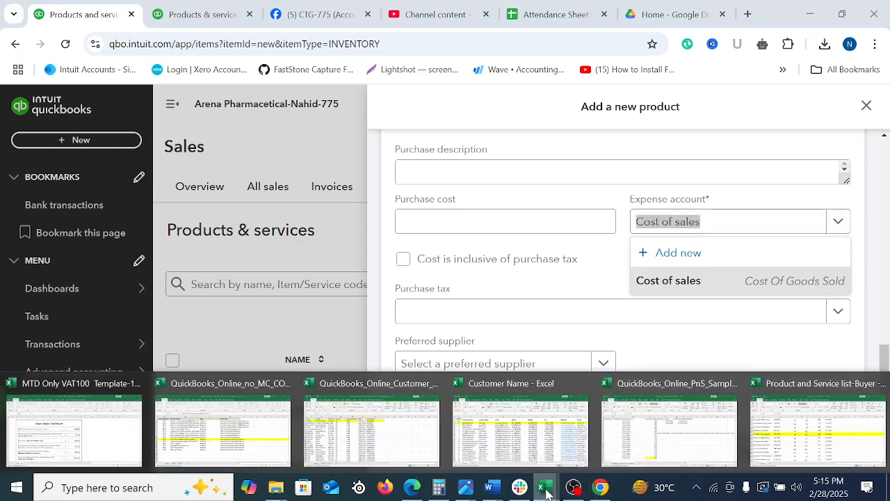
left_click(779, 442)
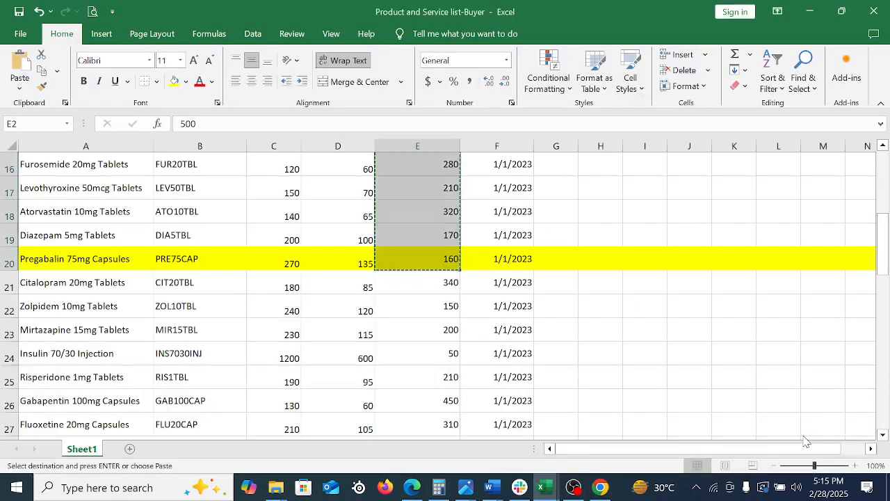
scroll(517, 337, "up", 5)
left_click_drag(513, 179, 533, 478)
mouse_move(533, 420)
left_mouse_down()
mouse_move(518, 415)
mouse_move(538, 431)
left_mouse_up()
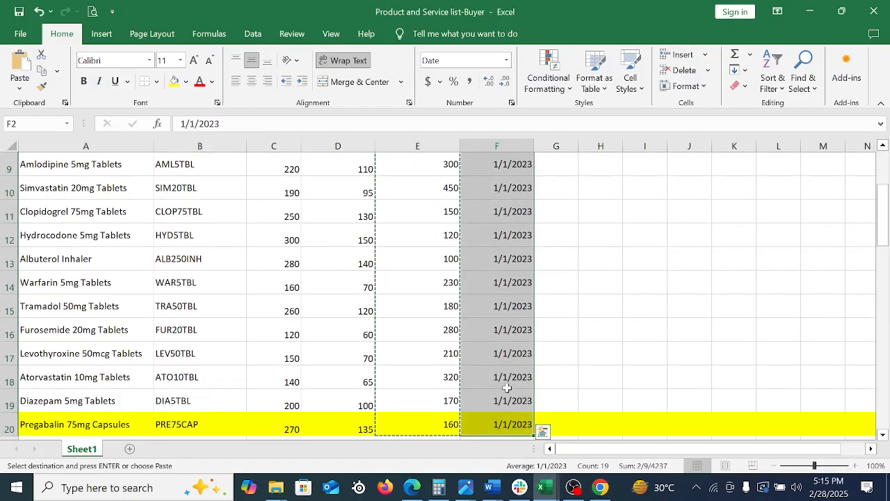
right_click(507, 388)
left_click(536, 91)
scroll(586, 410, "up", 3)
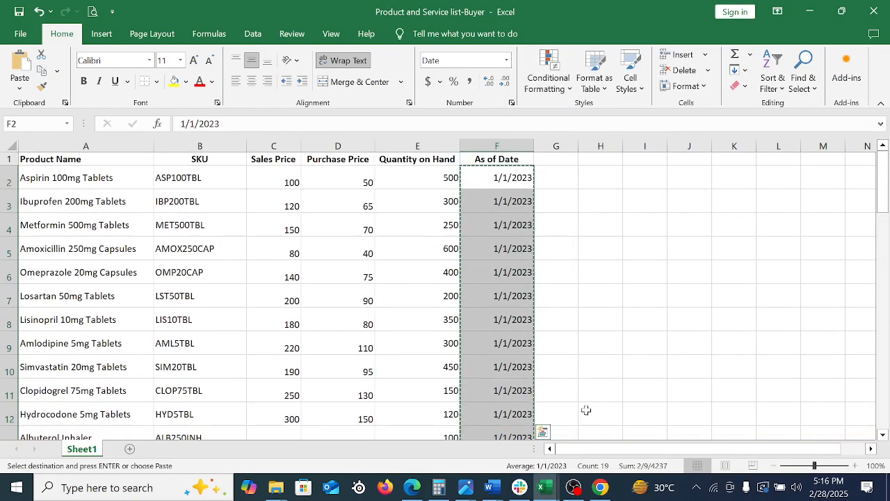
Return to the QuickBooks sample template and paste the dates into the Quantity as of date column from P2
left_click(592, 489)
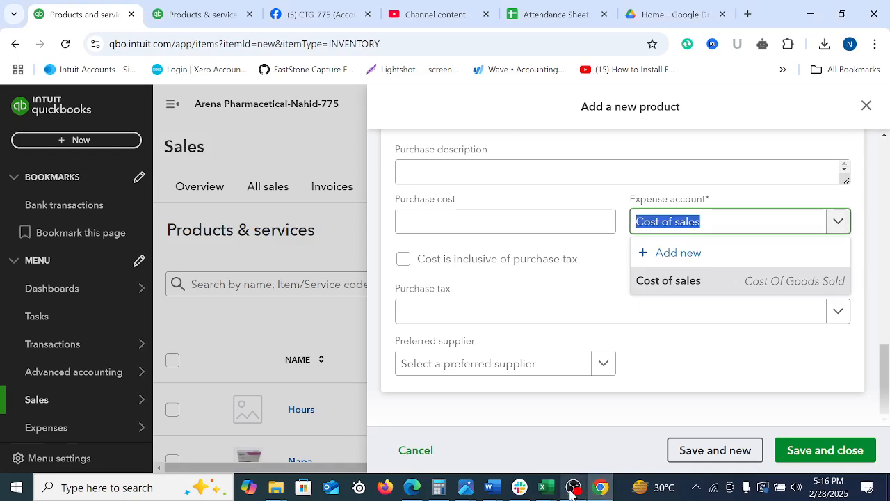
mouse_move(551, 490)
left_click(680, 438)
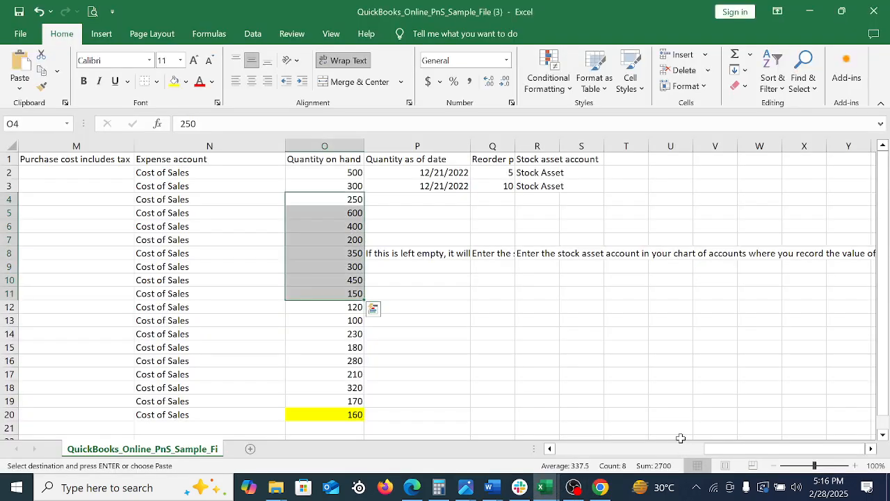
left_click(420, 174)
right_click(448, 173)
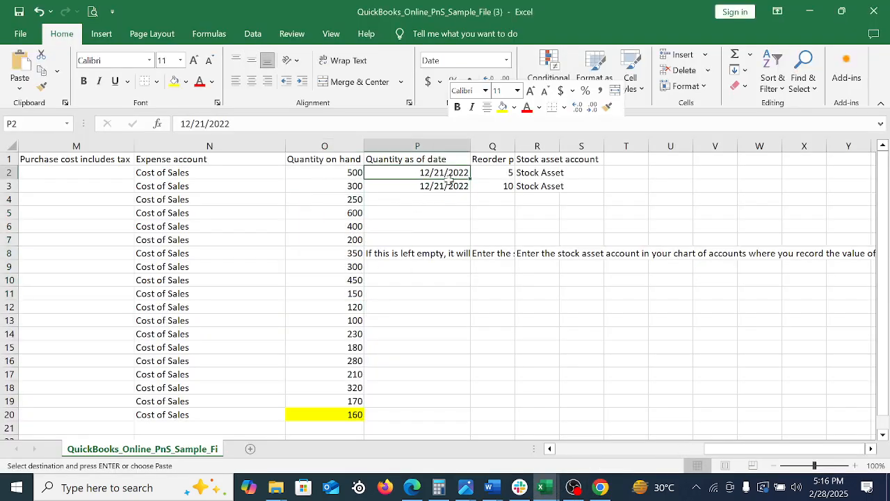
left_click(477, 217)
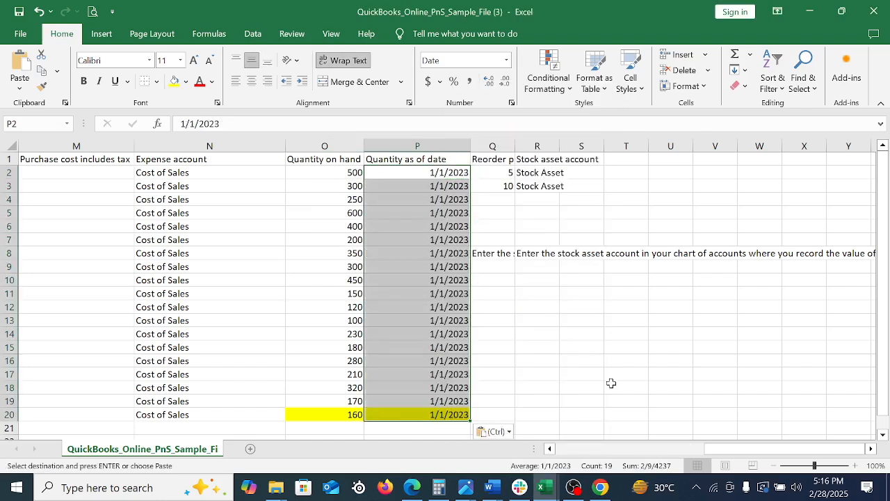
Resize the Reorder point column to fit its heading
double_click(513, 142)
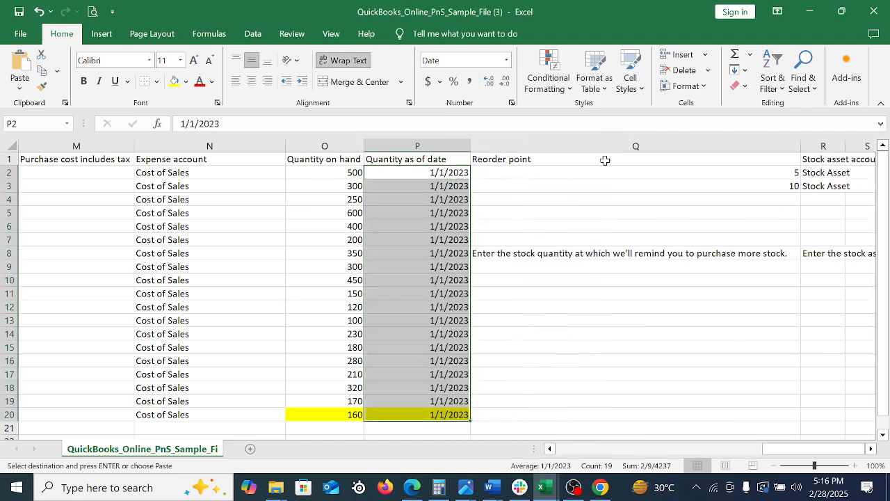
left_click_drag(800, 146, 598, 183)
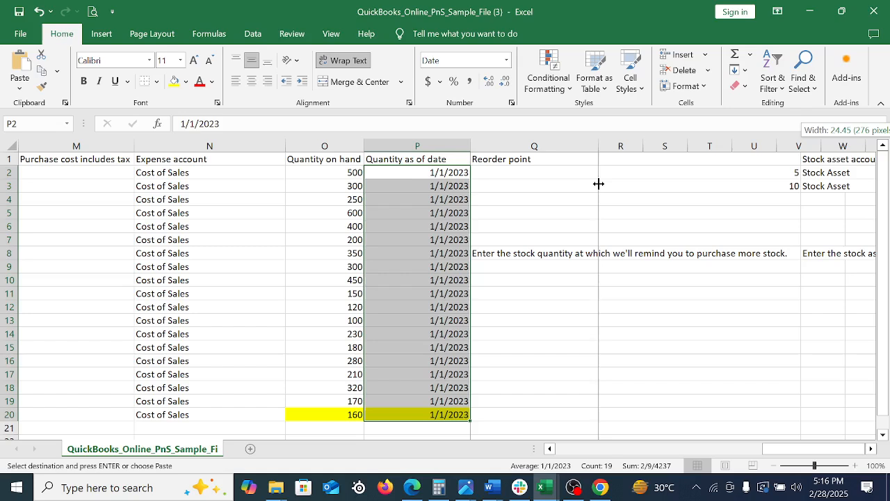
left_click(562, 174)
left_click_drag(595, 143, 548, 156)
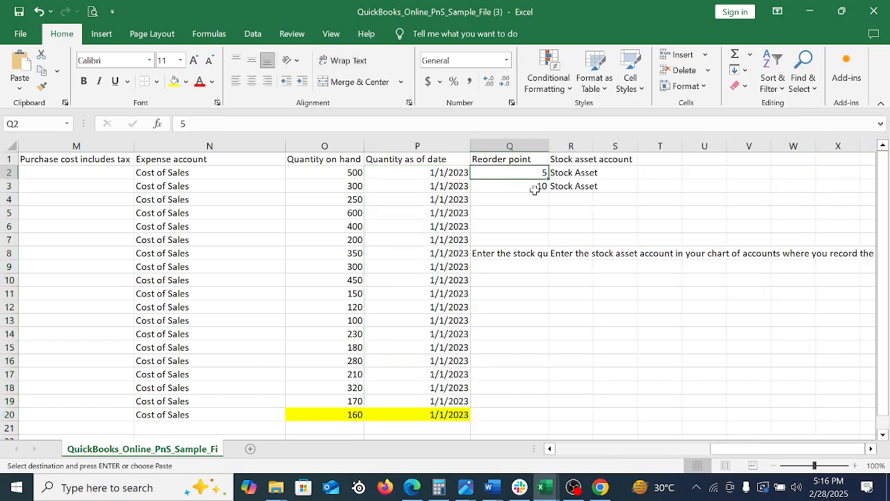
Set the reorder point in Q2 to 40 and fill it down to Q20
type("40")
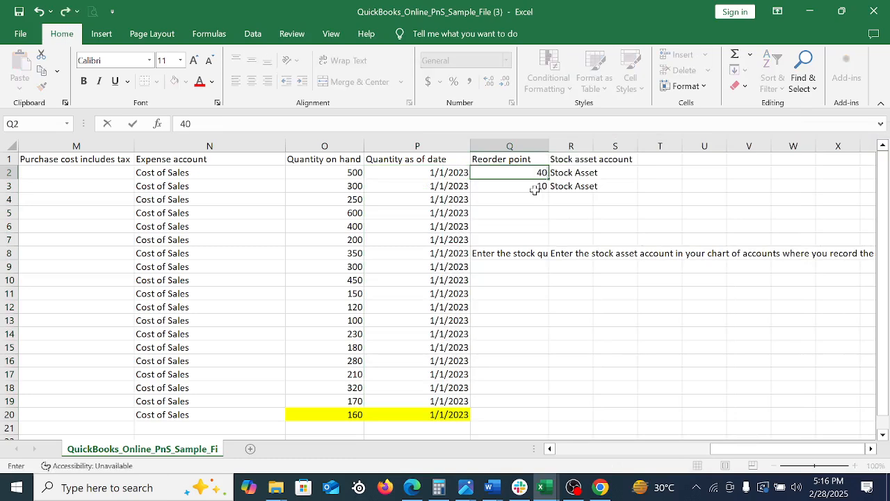
key("shift+Down")
key("shift+Down")
key("shift+Down")
key("shift+Down")
key("shift+Down")
key("shift+Down")
key("shift+Down")
key("shift+Down")
key("shift+Down")
key("shift+Down")
key("shift+Down")
key("shift+Down")
key("shift+Down")
key("shift+Down")
key("shift+Down")
key("shift+Down")
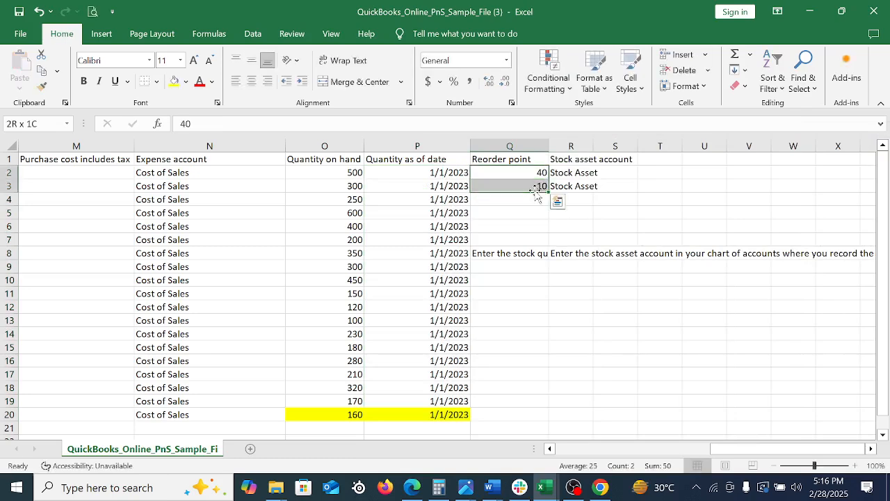
key("shift+Down")
key("shift+Down")
key("ctrl+d")
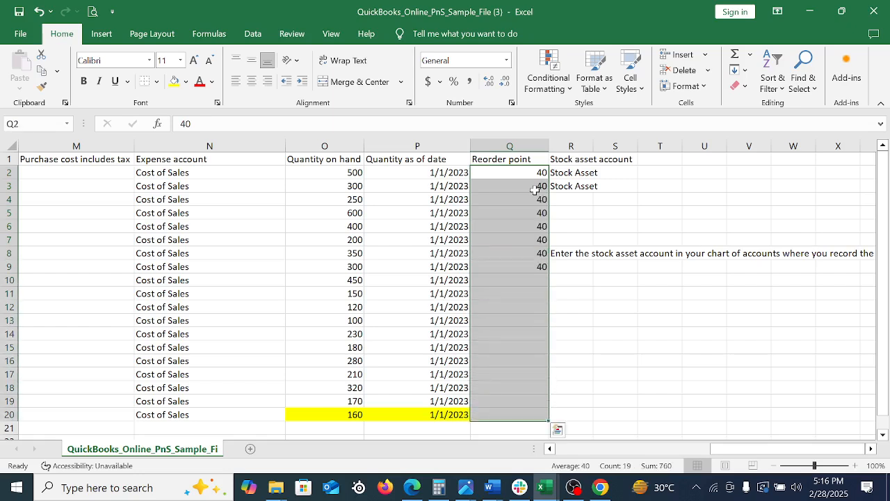
Switch to QuickBooks and check the Stock asset account in the new product form's Stock info section
double_click(595, 141)
left_click(579, 172)
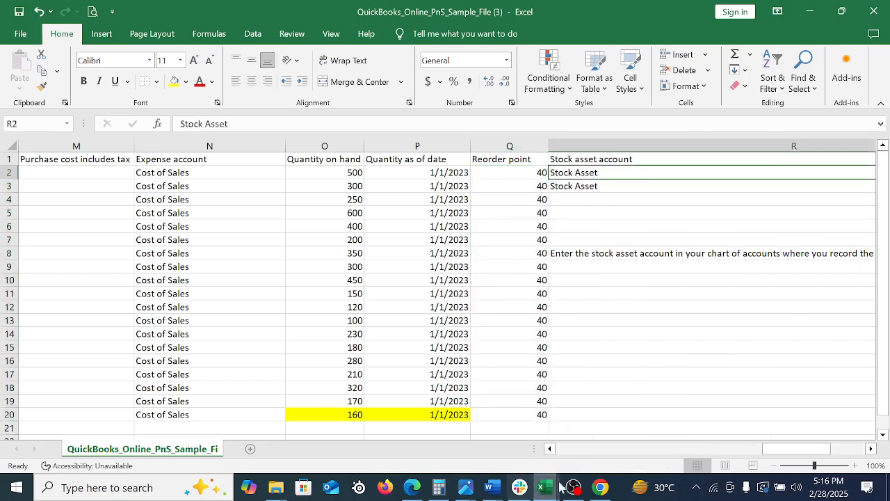
left_click(600, 486)
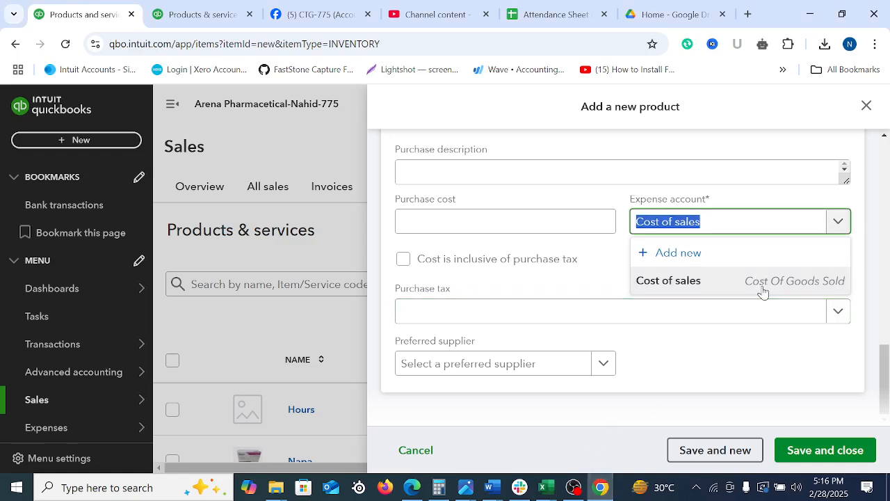
left_click_drag(881, 376, 887, 232)
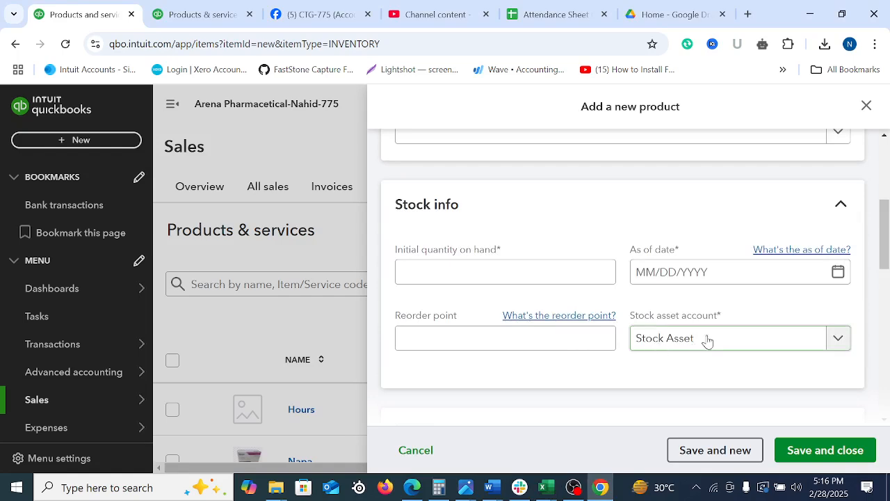
Return to the QuickBooks sample template and narrow the Stock asset account column to suit its heading
left_click(546, 487)
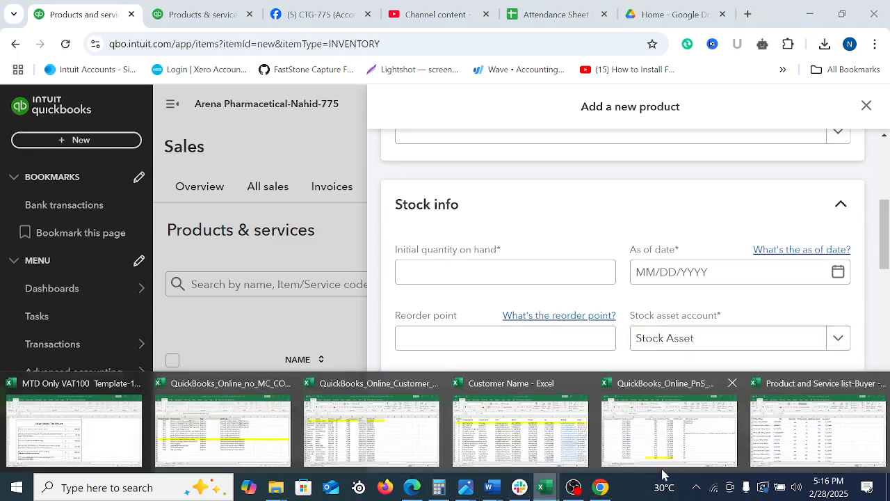
left_click(669, 427)
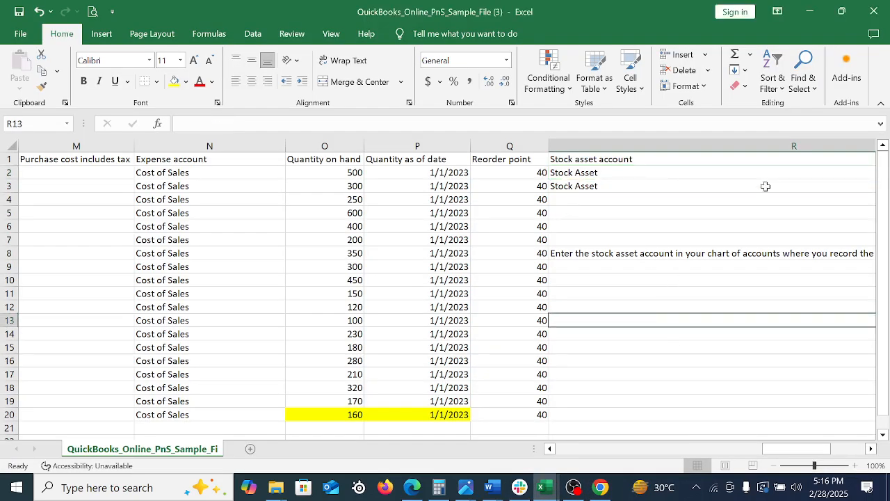
left_click(695, 177)
left_click_drag(788, 455, 826, 455)
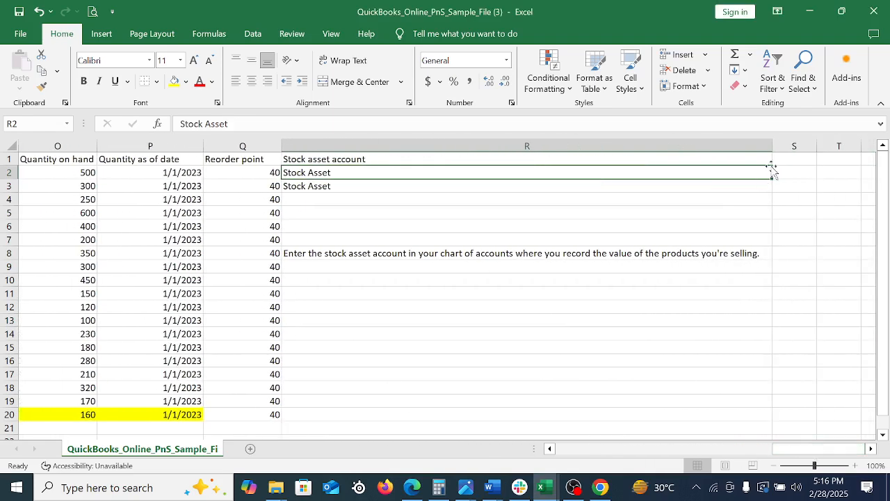
left_click_drag(772, 145, 435, 185)
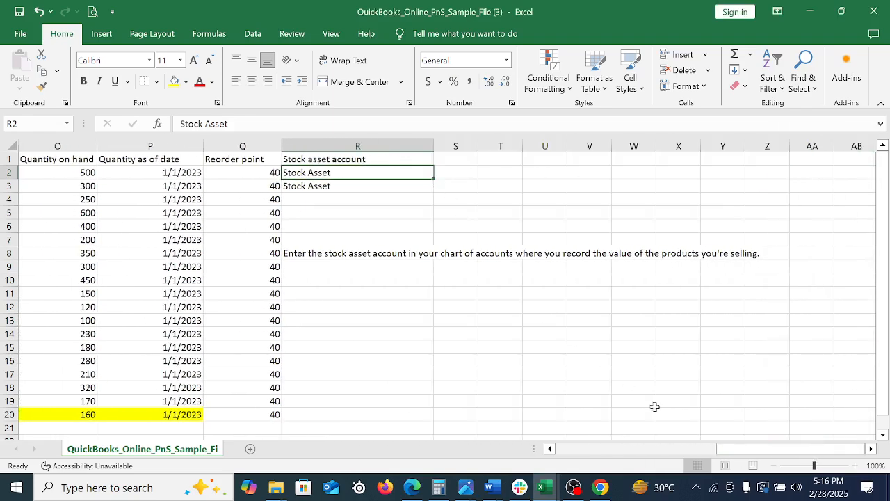
mouse_move(737, 456)
left_mouse_down()
mouse_move(621, 456)
mouse_move(737, 456)
left_mouse_up()
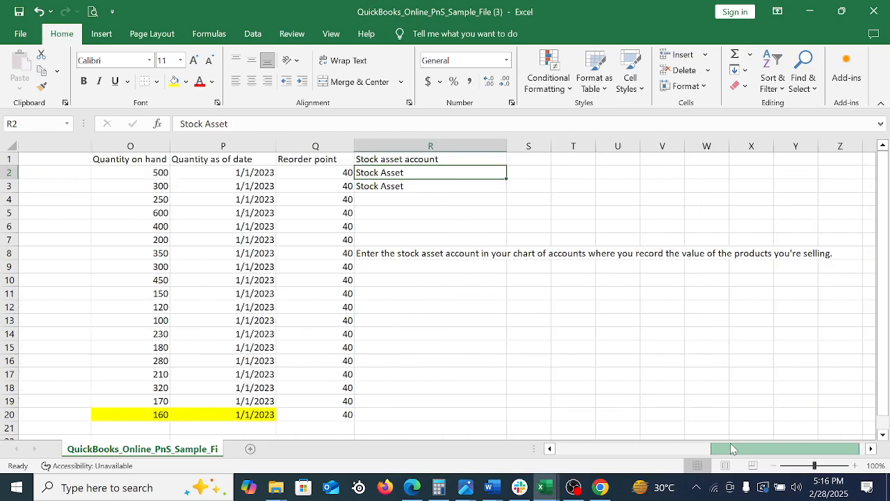
Fill Stock Asset from R2 down to R20 in the Stock asset account column
left_click(500, 280)
left_click_drag(308, 173, 352, 387)
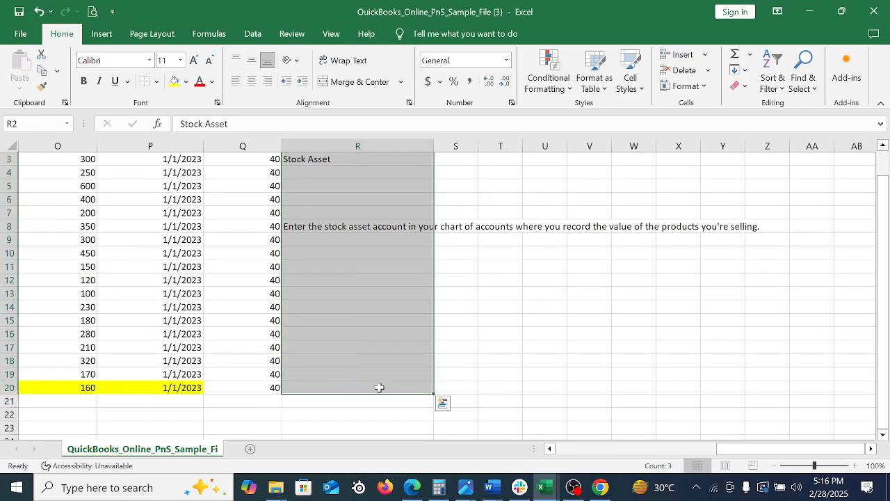
key("ctrl+d")
left_click(549, 359)
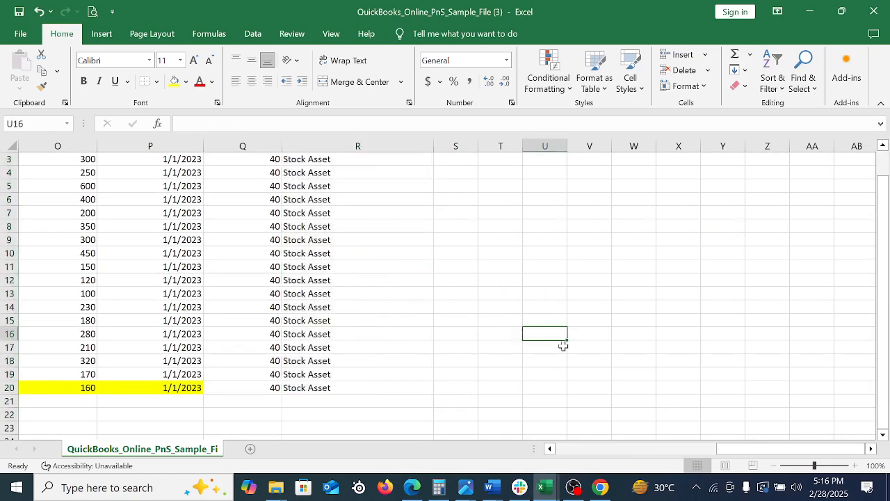
scroll(556, 329, "up", 1)
left_click(489, 279)
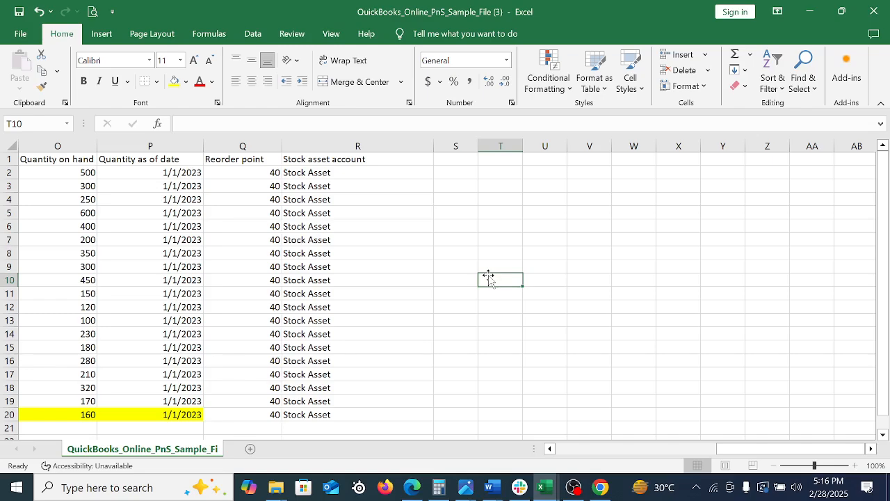
Go back to the first columns of the template and save the workbook
key("Left")
key("Left")
key("Left")
key("Left")
key("Left")
key("Left")
key("Left")
key("Left")
key("Left")
key("Left")
key("Left")
key("Left")
key("Left")
key("Left")
key("Left")
key("Left")
key("Left")
key("Left")
key("Left")
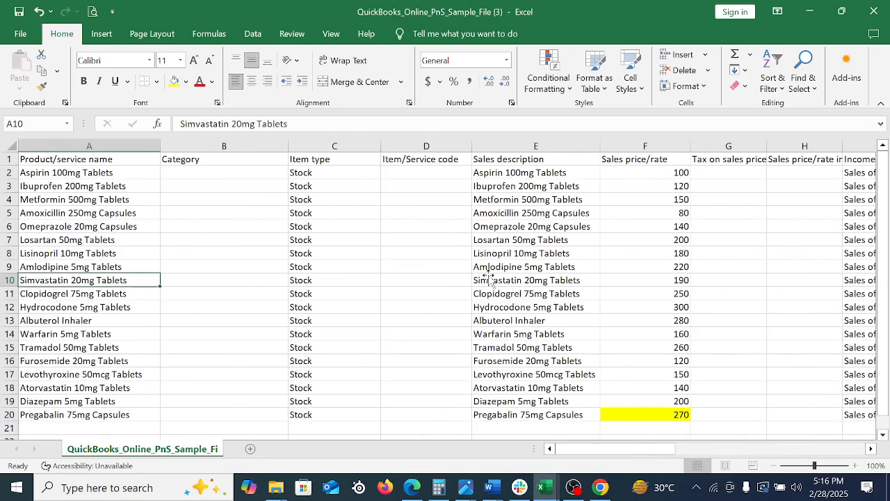
left_click(18, 12)
Switch to QuickBooks, close the new product form and open the batch import for products and services
left_click(407, 244)
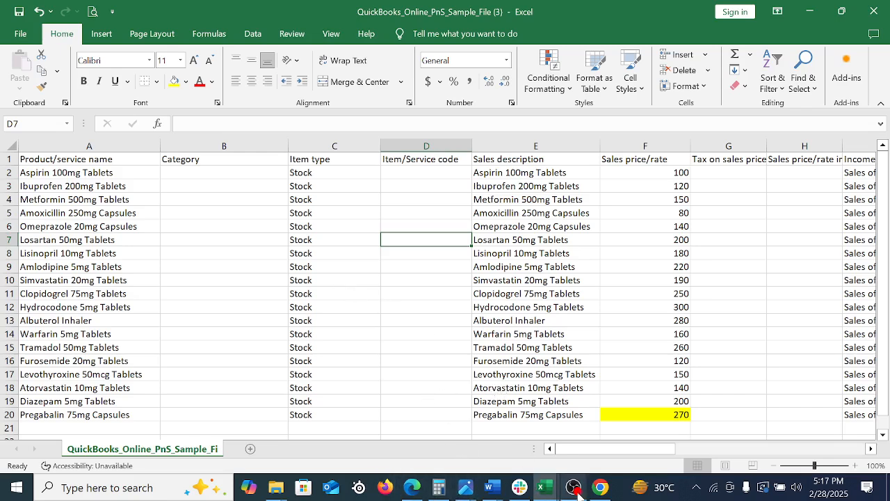
left_click(600, 488)
scroll(540, 401, "up", 5)
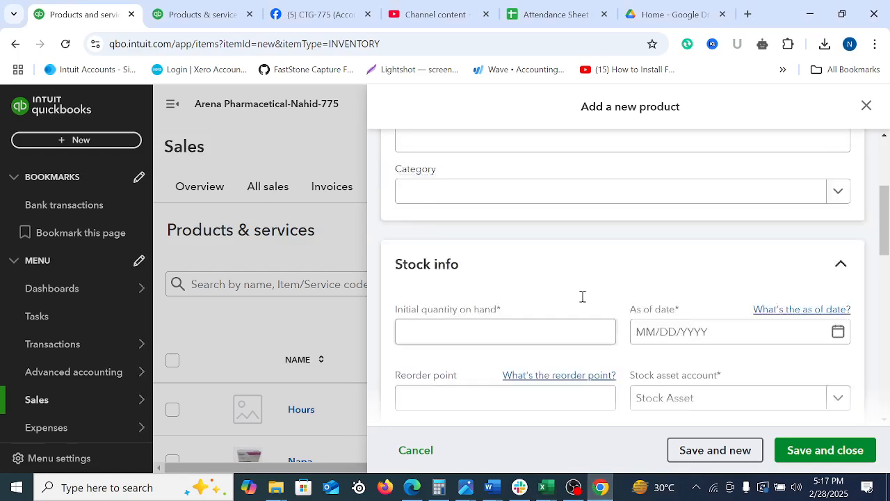
left_click(867, 105)
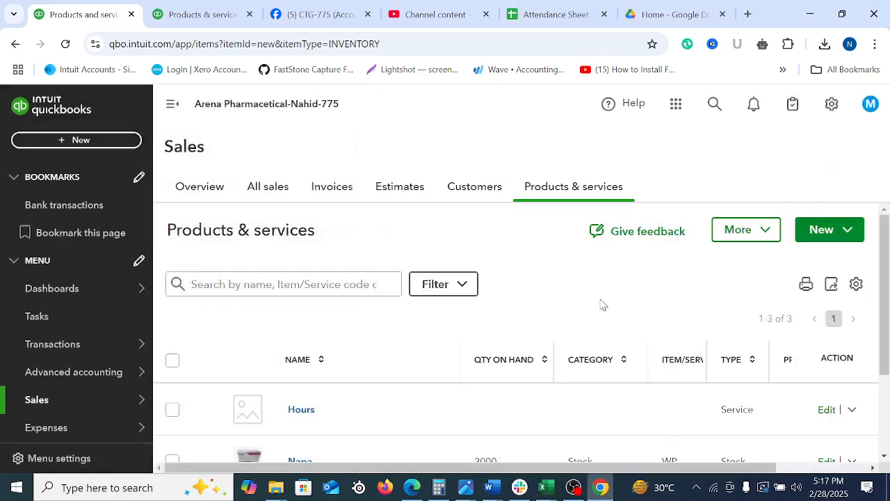
left_click(854, 235)
left_click(809, 370)
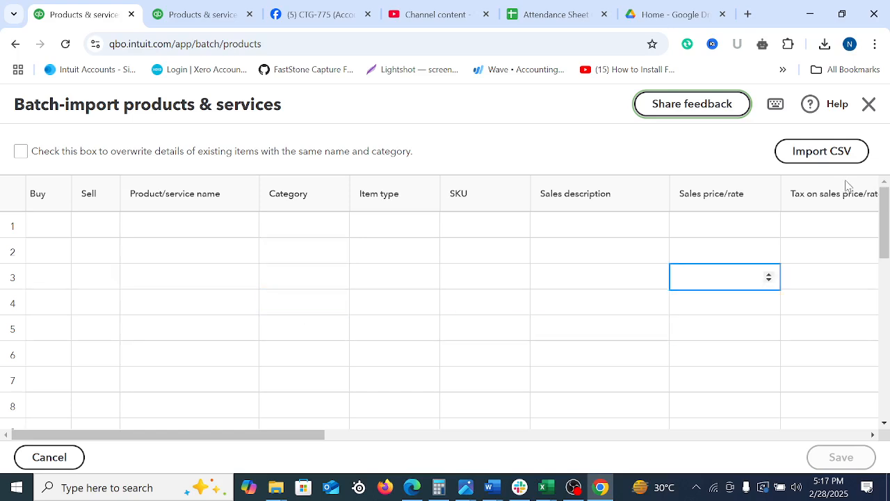
Upload QuickBooks_Online_PnS_Sample_File (3) from Downloads as the import CSV and continue to the field mapping
left_click(821, 159)
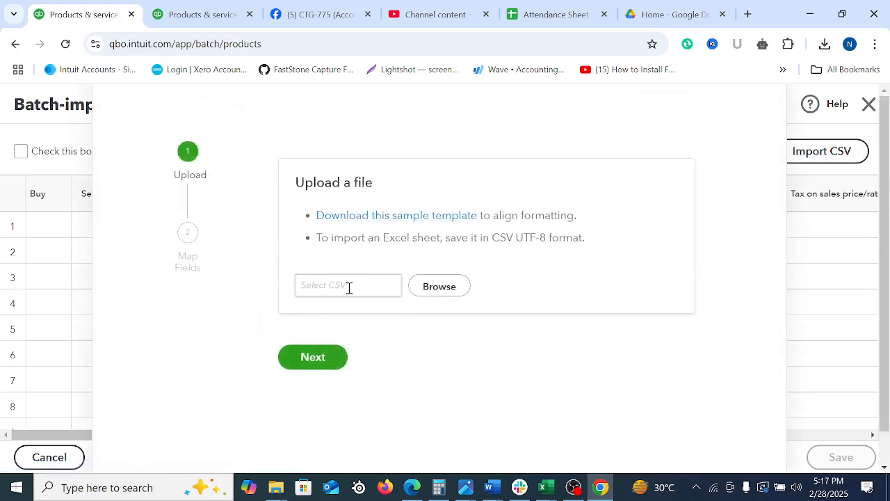
left_click(435, 287)
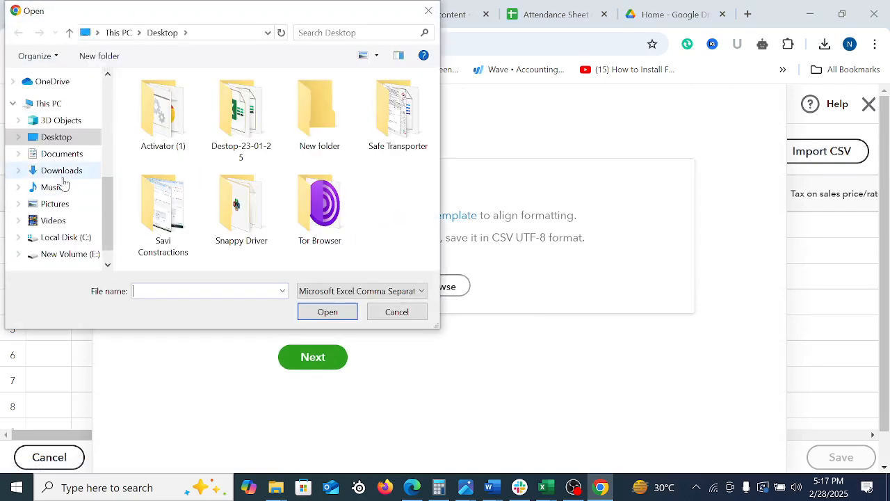
scroll(63, 183, "up", 5)
left_click(60, 121)
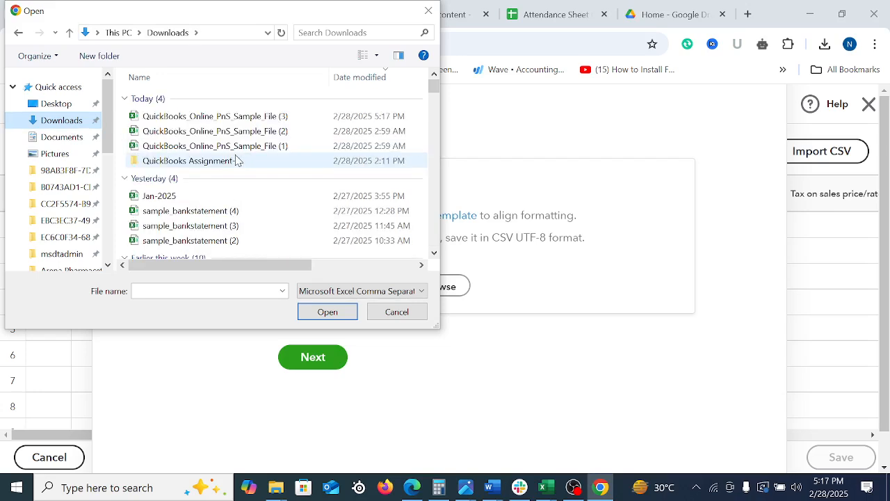
left_click(236, 118)
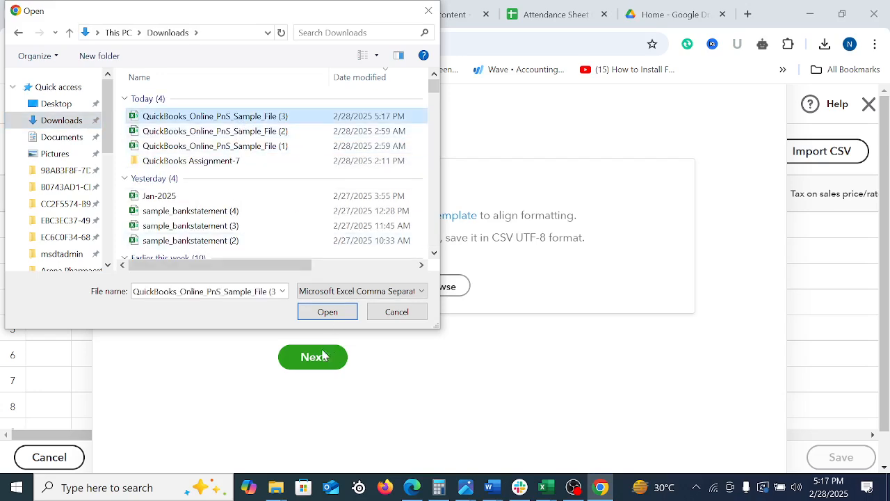
left_click(331, 313)
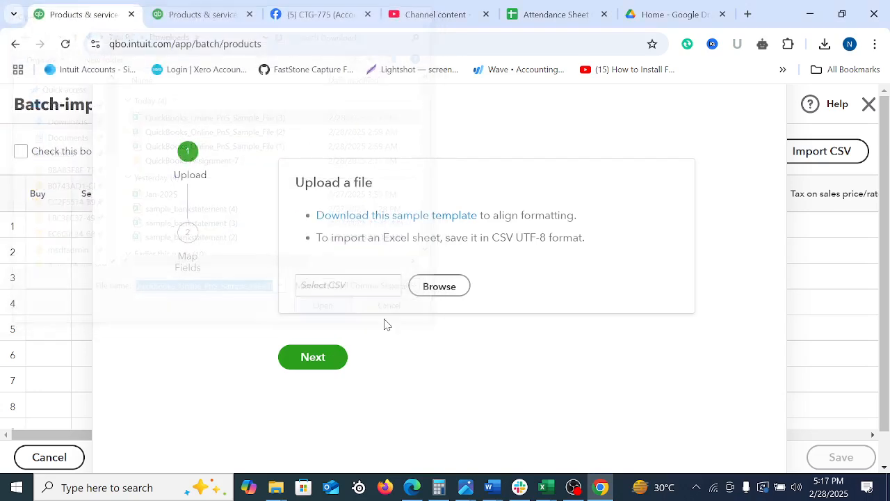
left_click(317, 364)
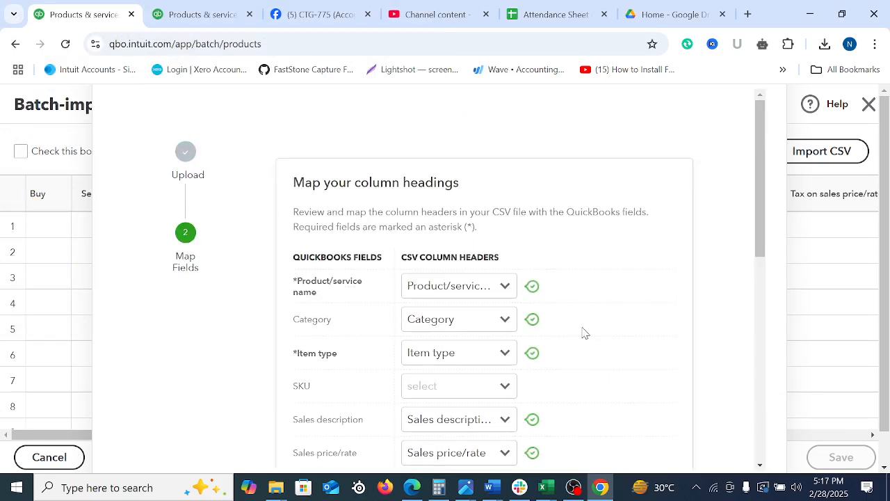
Map the SKU field to the Item/Service code column and review the remaining mappings down to Stock asset account
left_click_drag(767, 184, 770, 242)
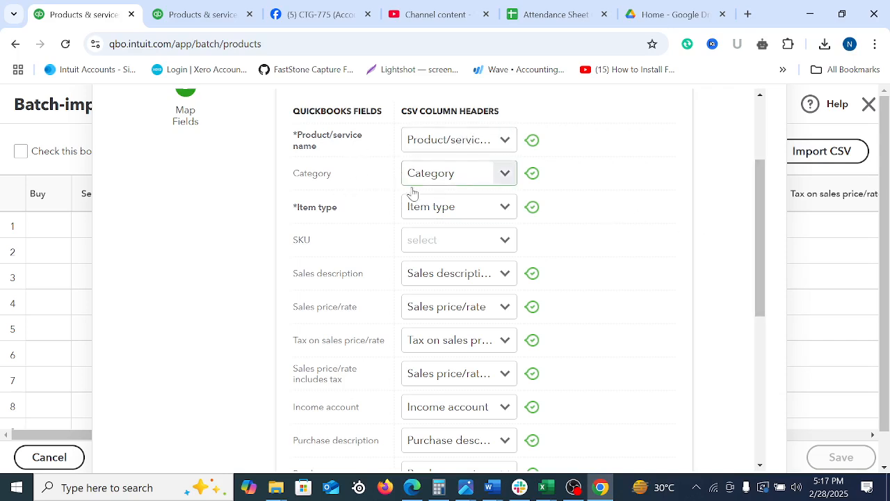
left_click(505, 241)
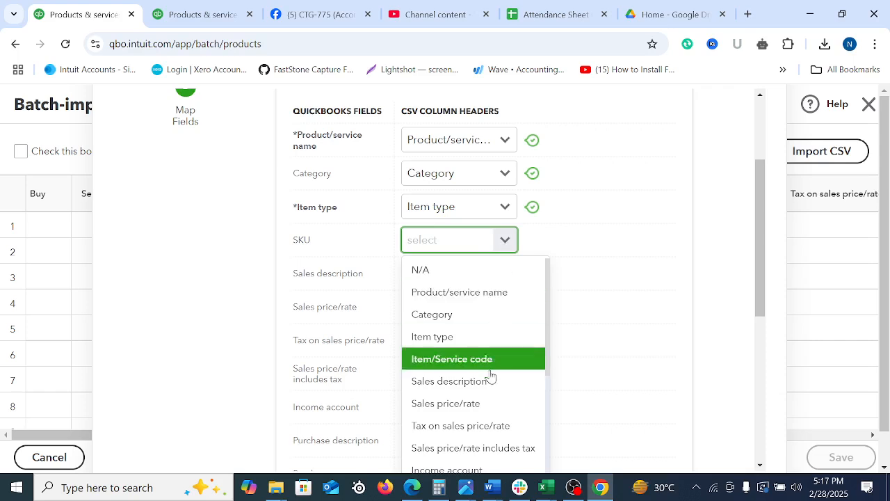
left_click(459, 363)
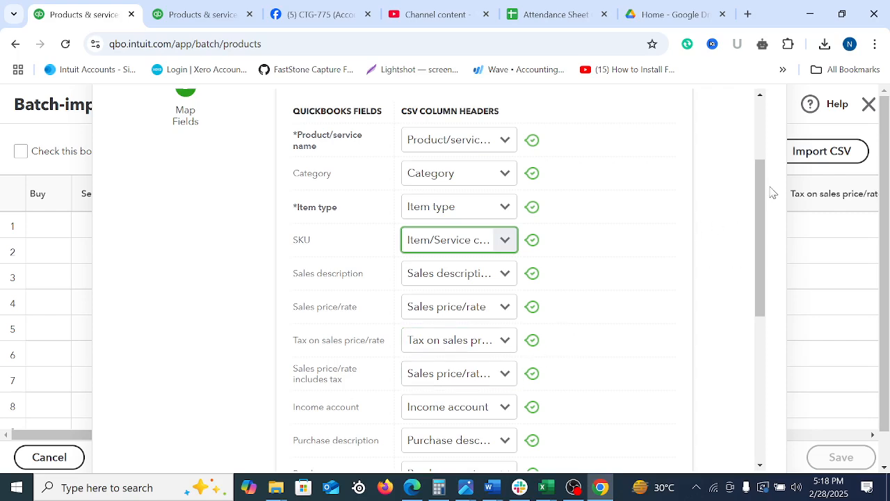
left_click_drag(762, 193, 766, 249)
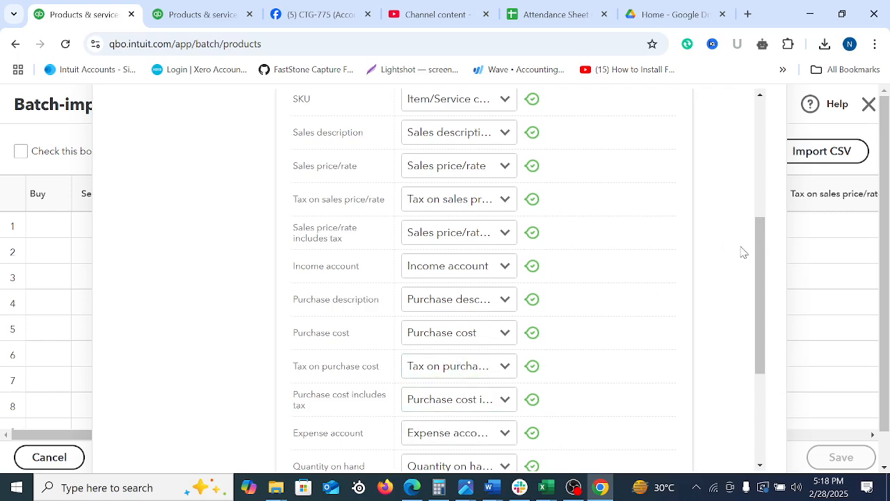
left_click_drag(760, 238, 765, 361)
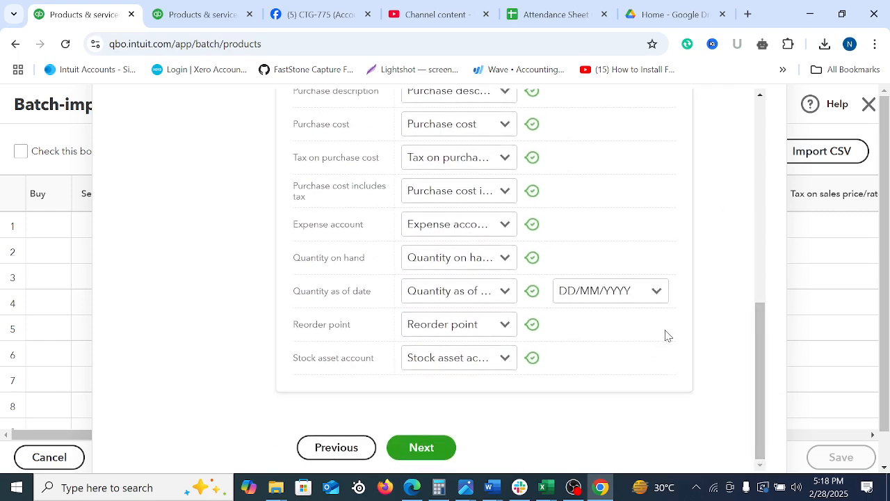
scroll(682, 310, "up", 7)
scroll(682, 310, "down", 7)
Switch to the Product and Service list-Buyer workbook in Excel and check the first As of Date entry
left_click(542, 487)
left_click(825, 427)
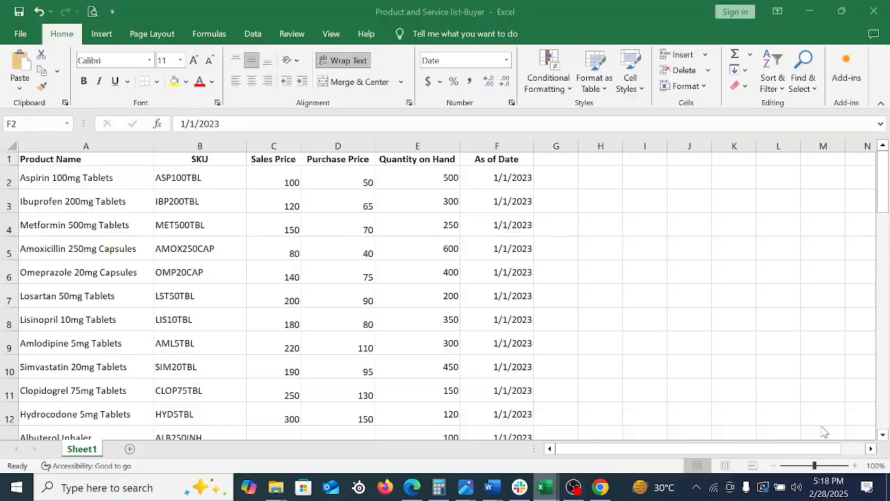
left_click(515, 177)
left_click(591, 243)
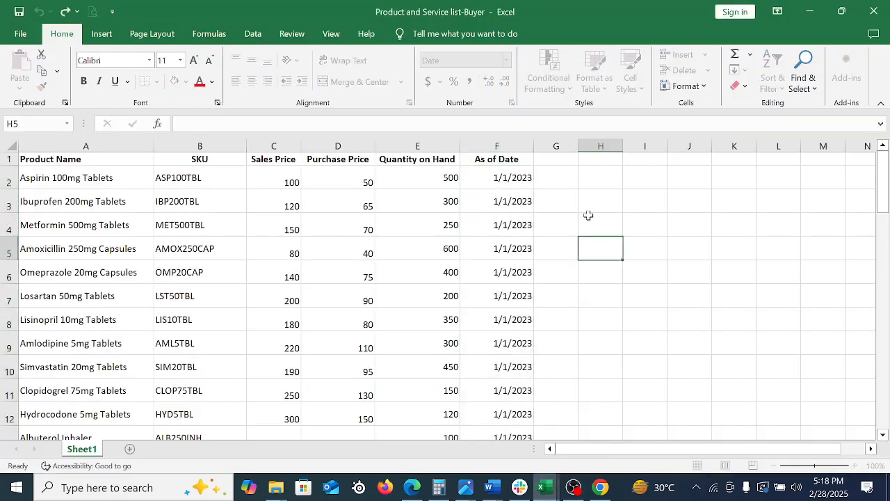
left_click(564, 176)
type("=")
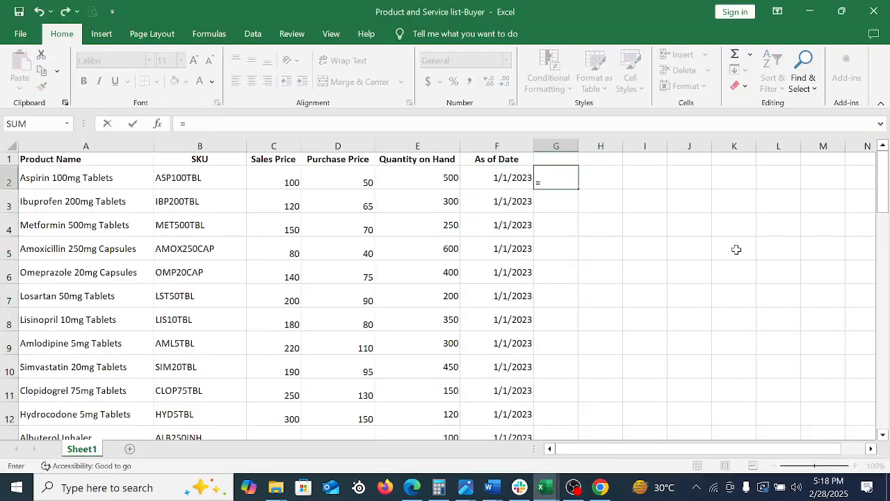
key("BackSpace")
left_click(736, 249)
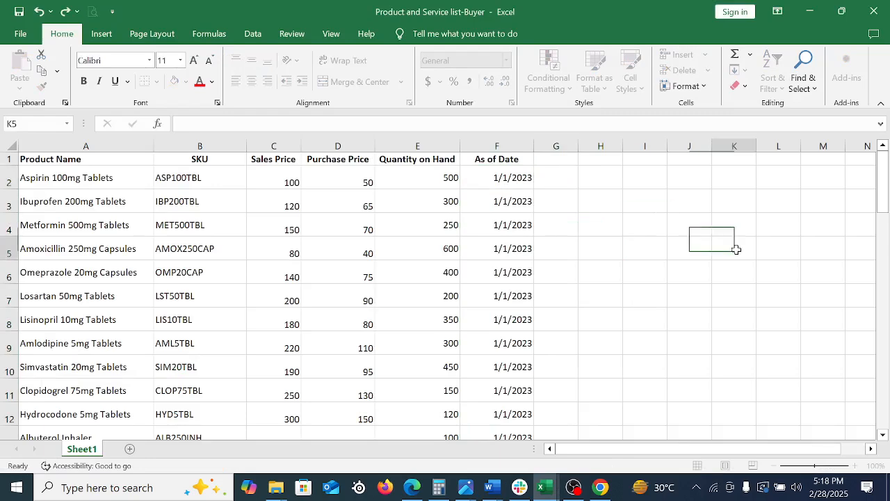
Enter the formula =F2=2 in cell H2, referring to the first As of Date entry
left_click(597, 174)
type("=")
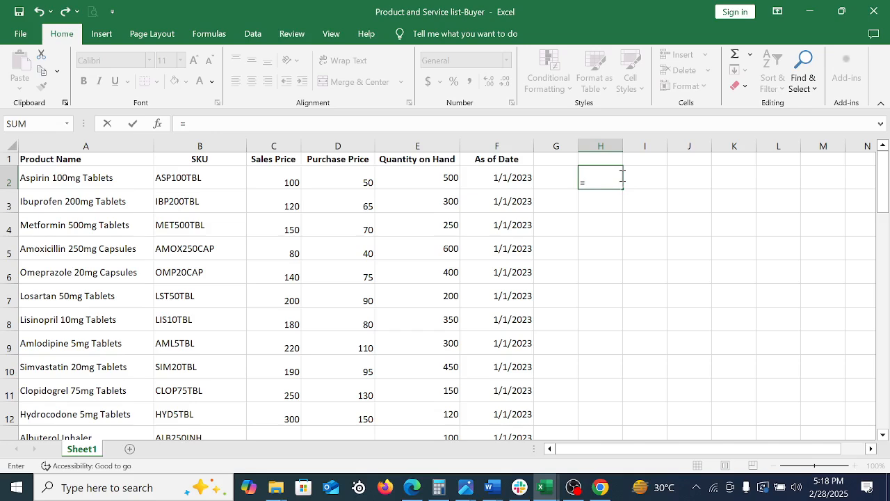
left_click(504, 185)
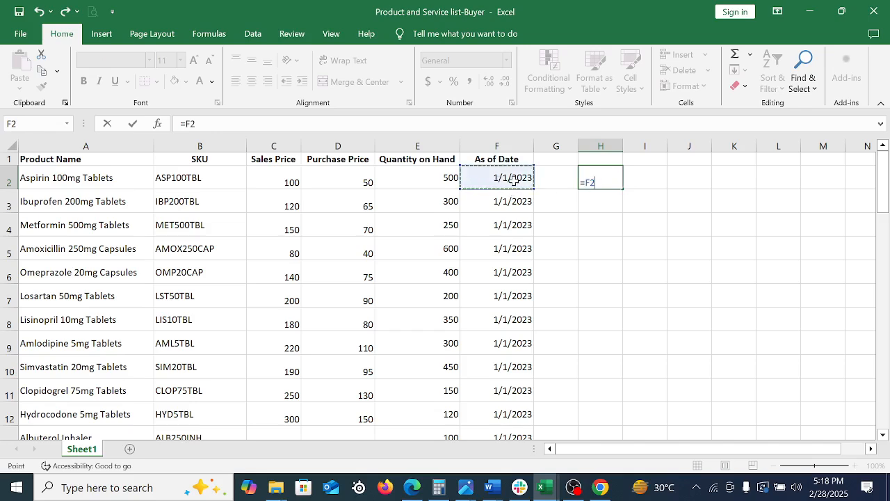
type("=2")
key("Return")
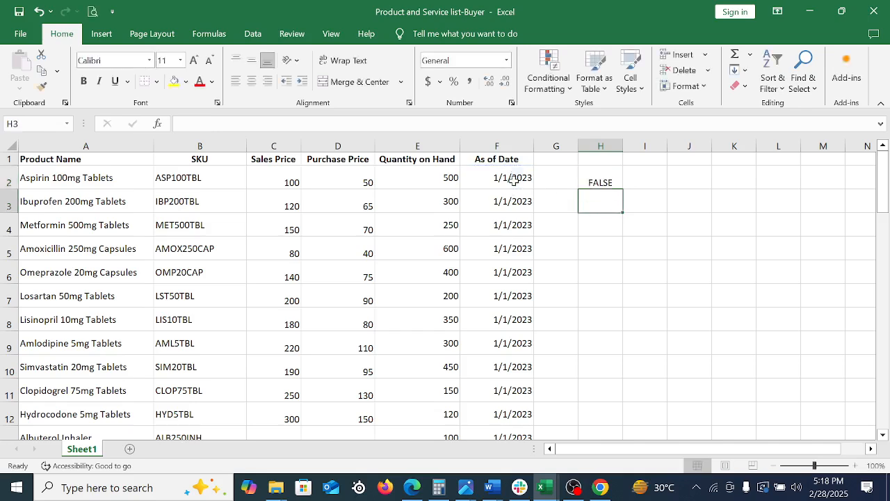
Correct the formula in H2 to =F2+2 and check which part of the date changes
left_click(609, 181)
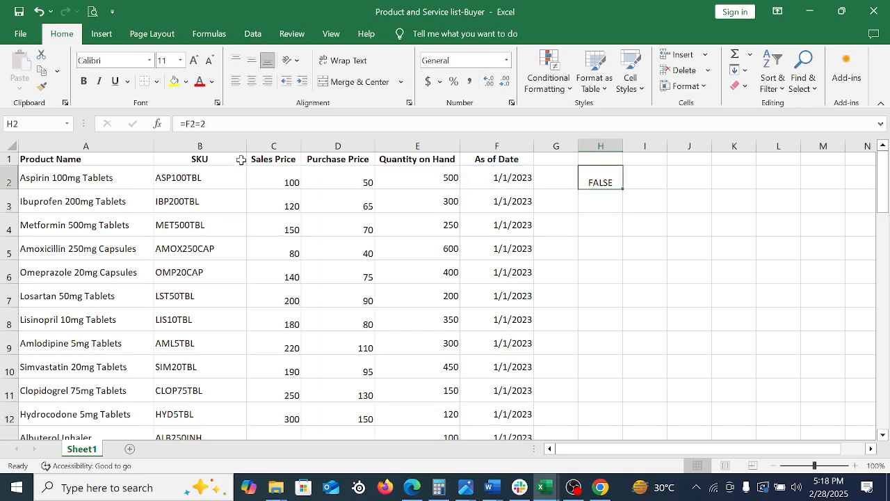
left_click(200, 123)
key("BackSpace")
type("+")
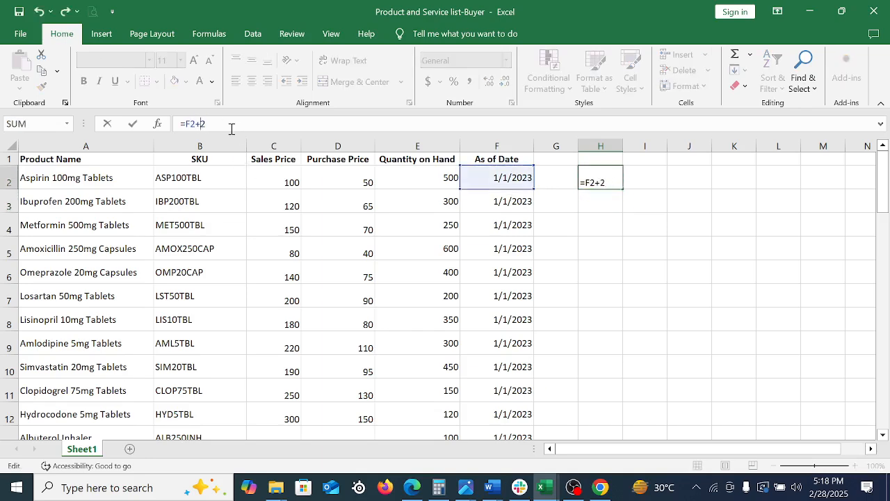
key("Return")
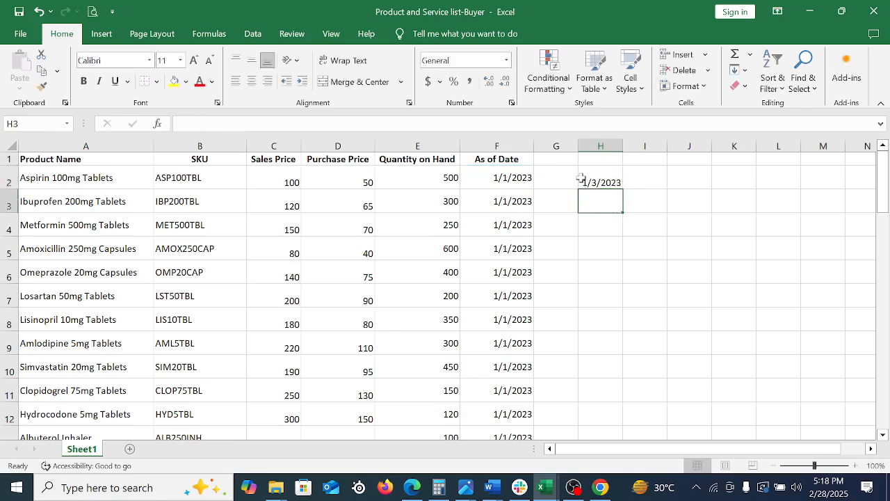
left_click(582, 179)
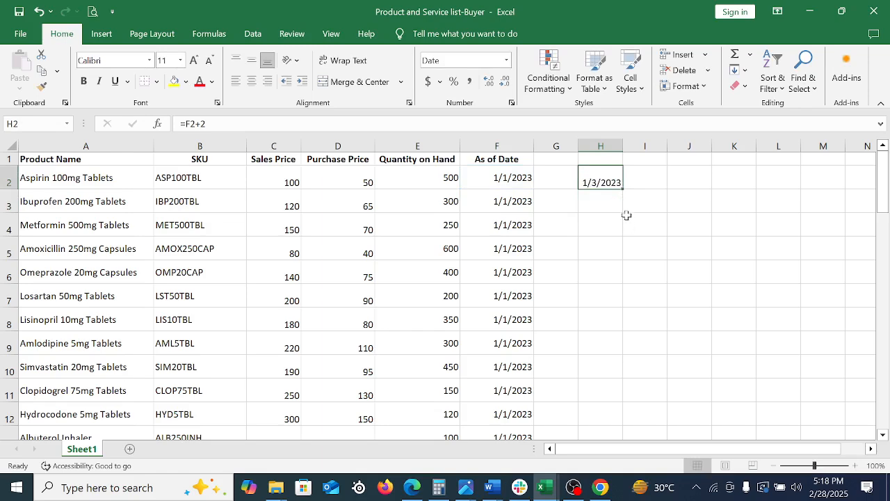
Return to QuickBooks, set the Quantity as of date format to MM/DD/YYYY and proceed to the imported product grid
left_click(602, 486)
left_click(657, 292)
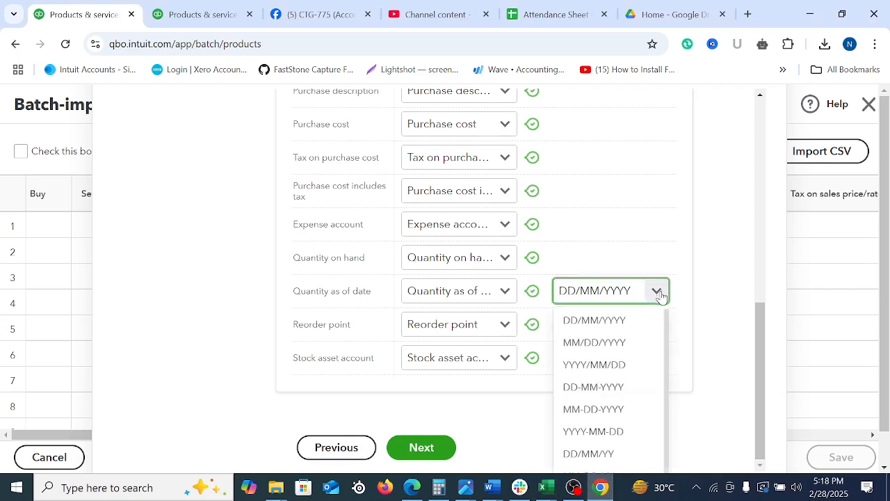
left_click(599, 345)
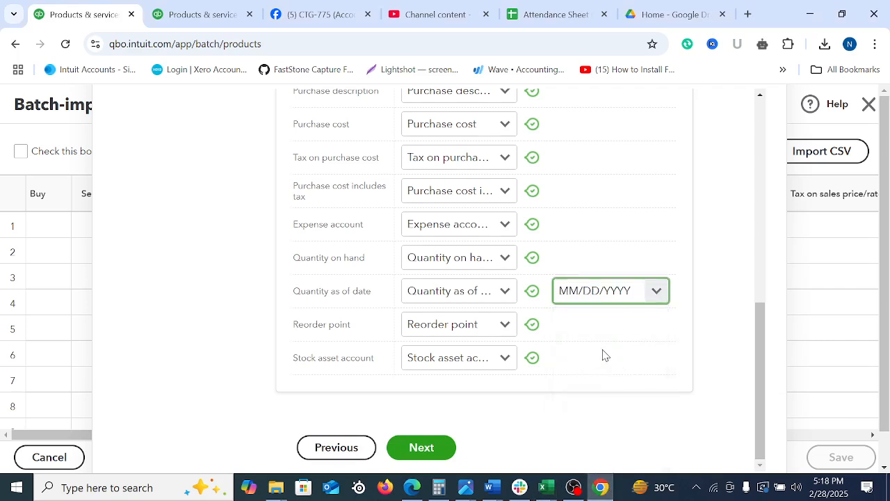
left_click(426, 451)
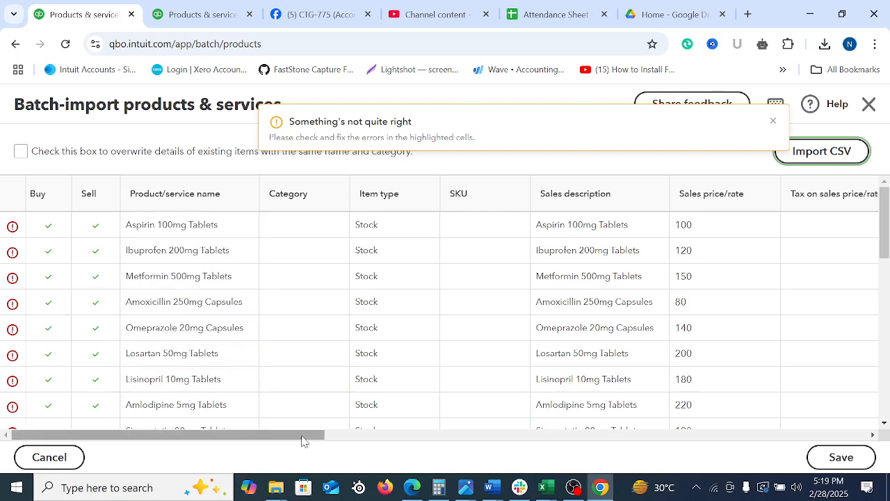
Review the imported columns for highlighted errors and open the first product's Quantity as of date cell for editing
left_click_drag(302, 438, 403, 438)
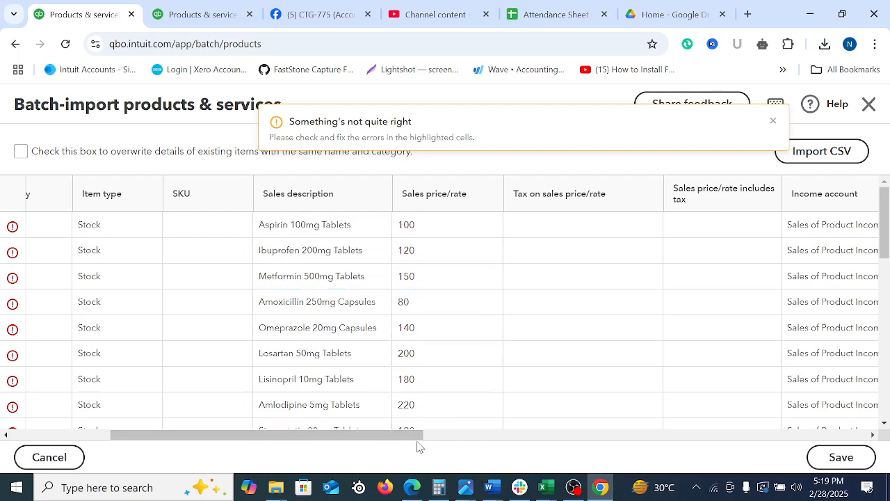
left_click_drag(417, 443, 589, 456)
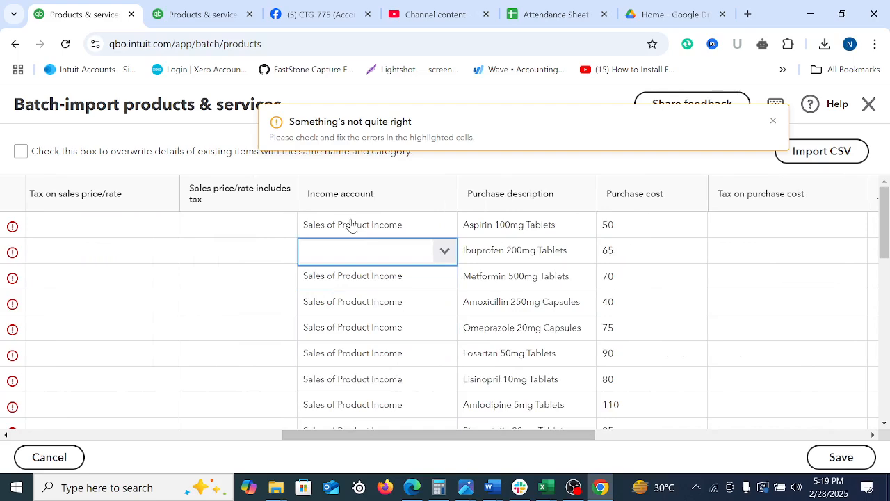
left_click_drag(518, 438, 594, 436)
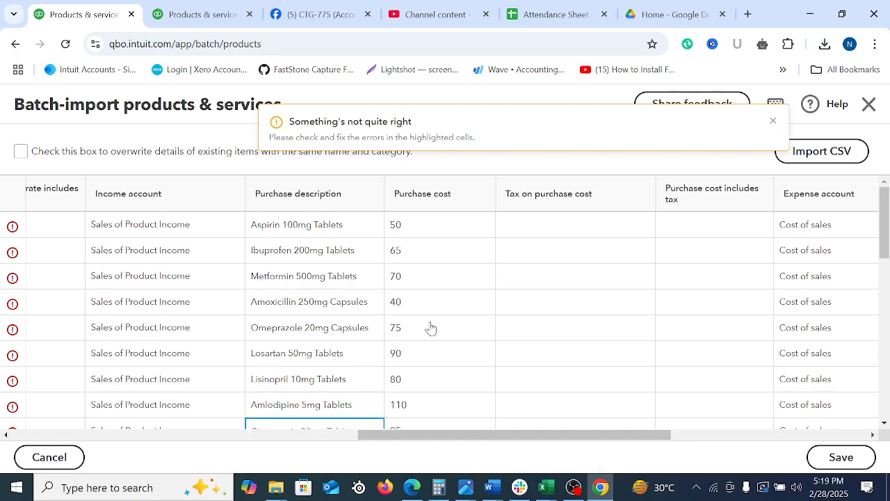
left_click_drag(535, 442, 676, 444)
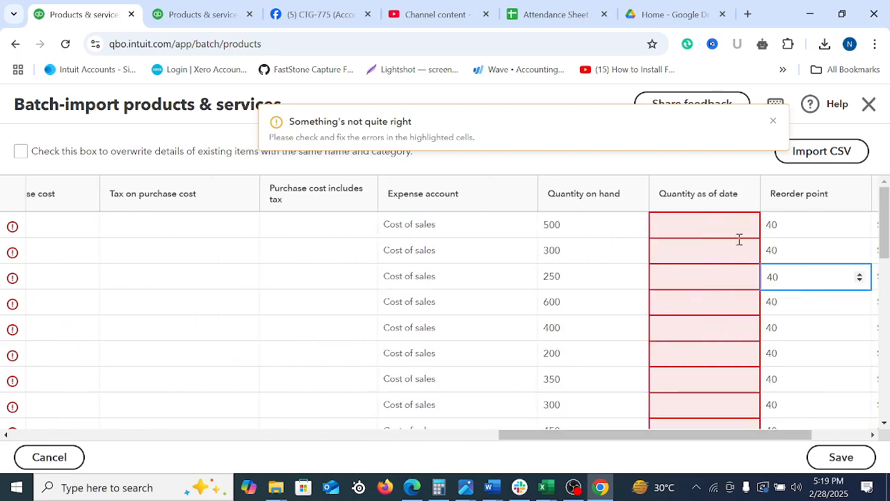
mouse_move(711, 234)
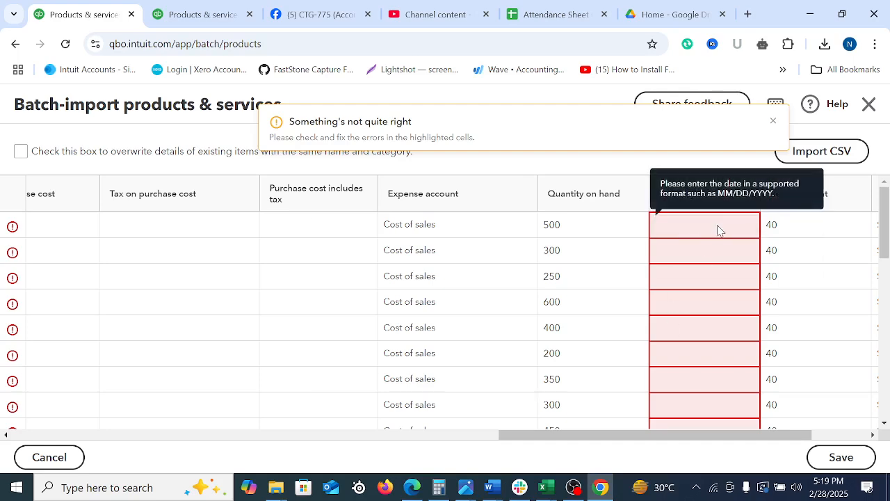
left_click(719, 230)
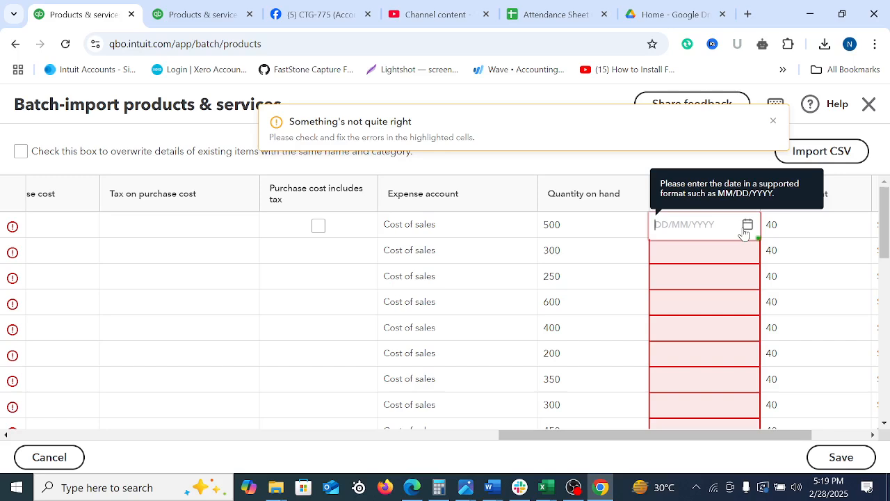
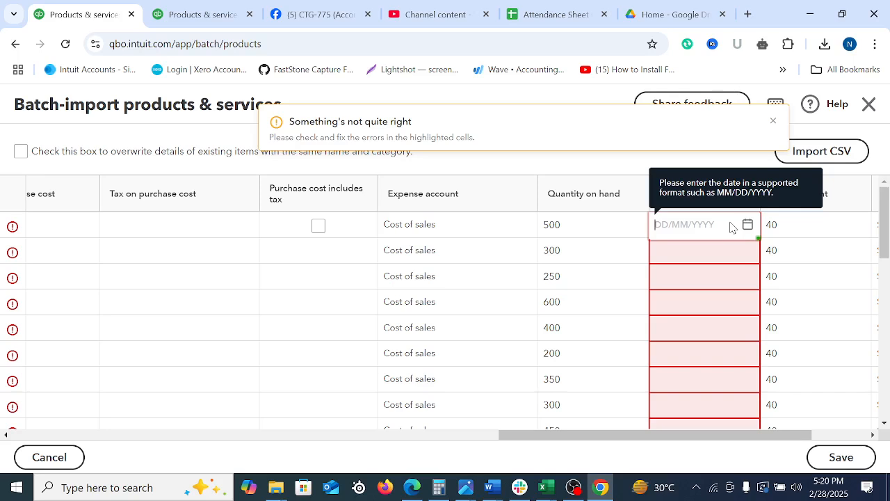
Switch to the Product and Service list-Buyer workbook and compare the As of Date entries with the test formula in H2
left_click(546, 486)
left_click(775, 438)
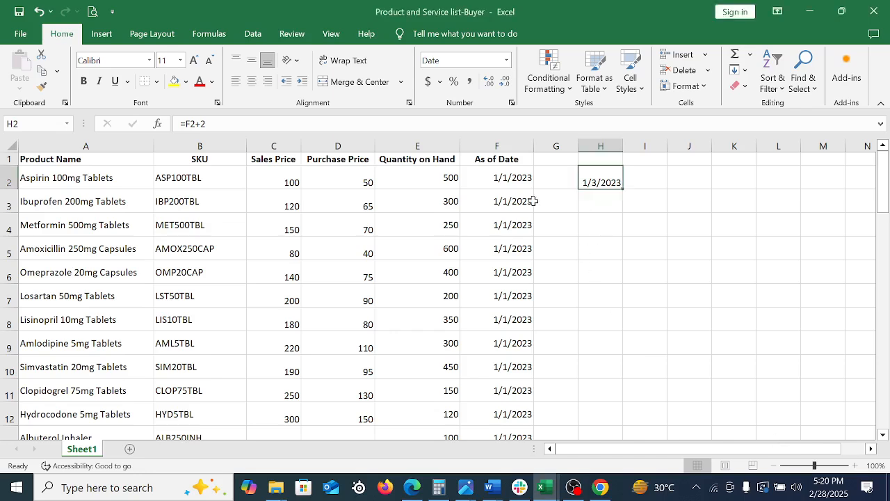
left_click(502, 178)
left_click(605, 183)
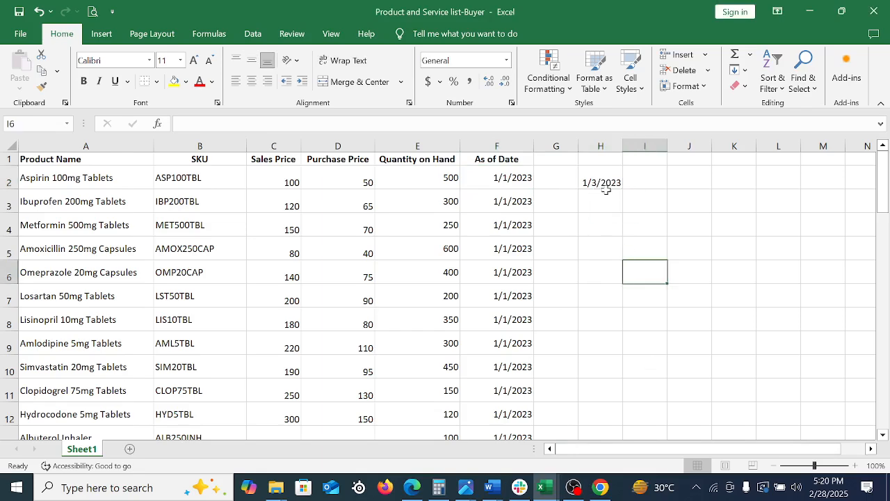
left_click(628, 245)
left_click(512, 178)
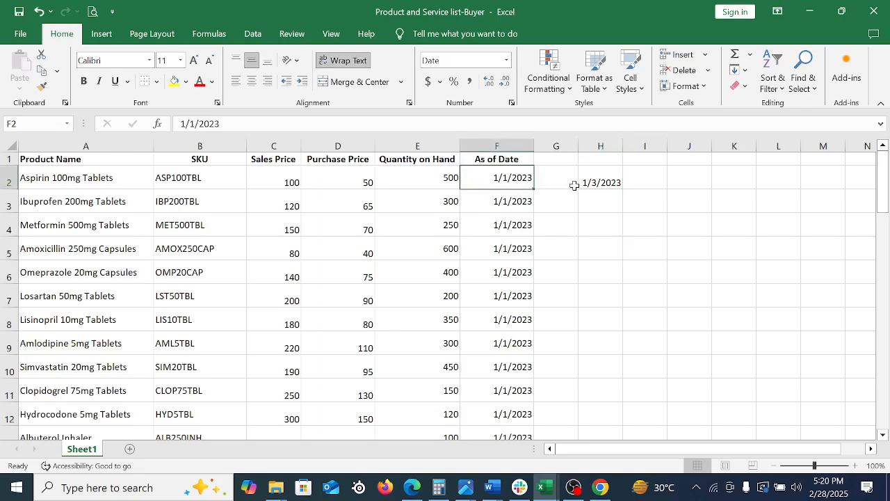
left_click_drag(510, 182, 503, 238)
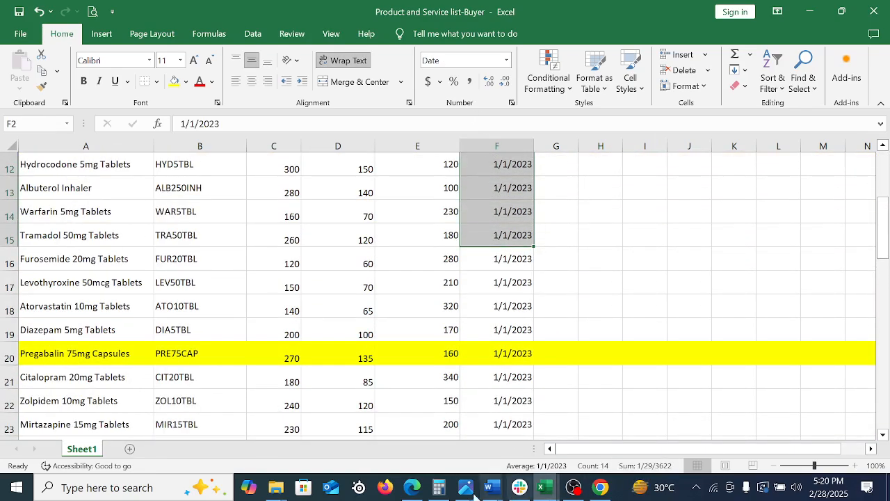
Switch to the QuickBooks_Online_PnS_Sample_File (3) workbook and go across to its Quantity as of date column
left_click(276, 486)
left_click(242, 461)
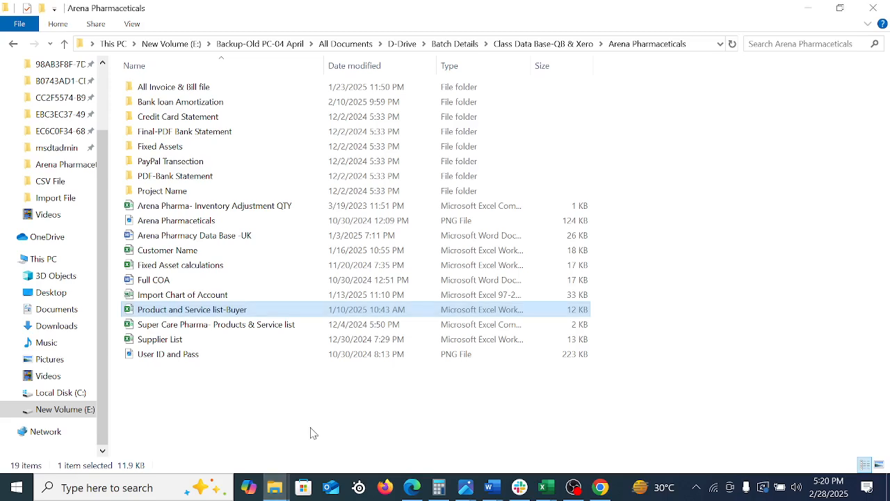
left_click(547, 490)
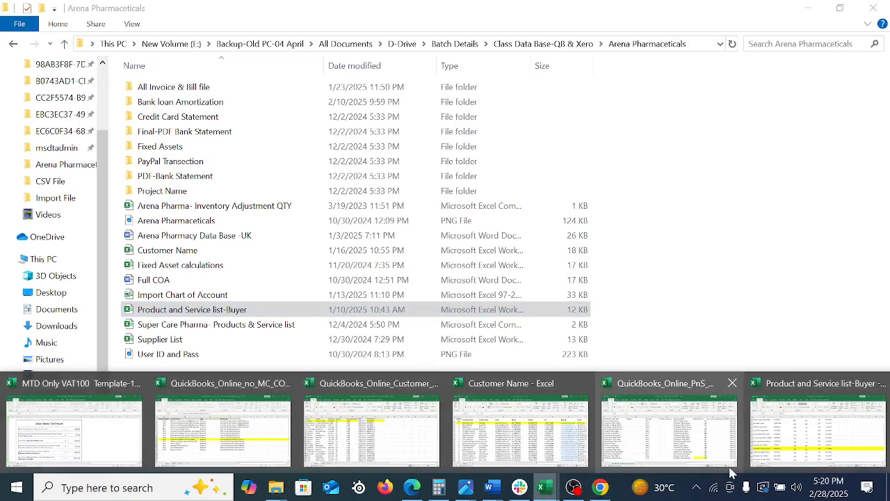
left_click(680, 442)
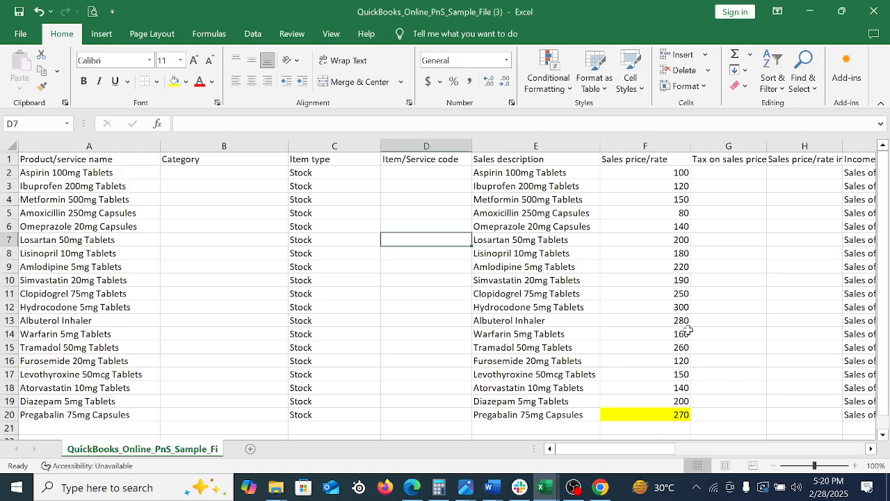
left_click(658, 268)
left_click(267, 238)
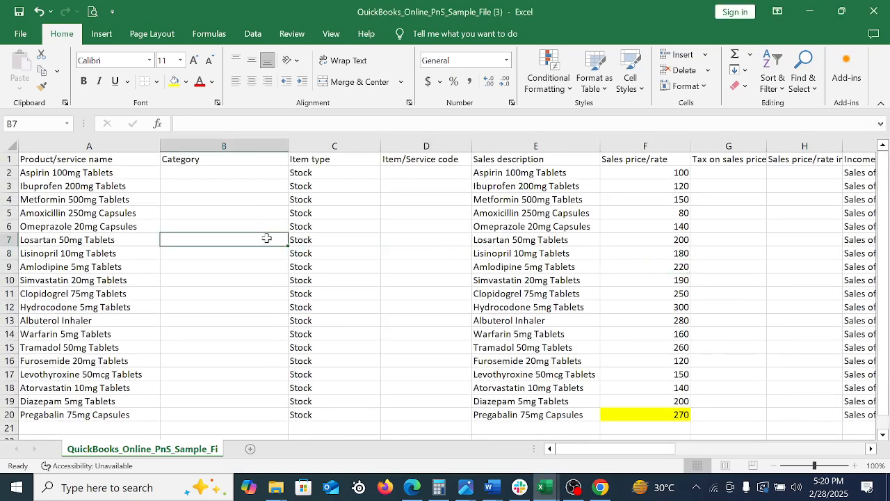
key("Right")
key("Right")
key("Right")
key("Right")
key("Right")
key("Right")
key("Right")
key("Right")
key("Right")
key("Right")
key("Right")
key("Right")
key("Right")
key("Right")
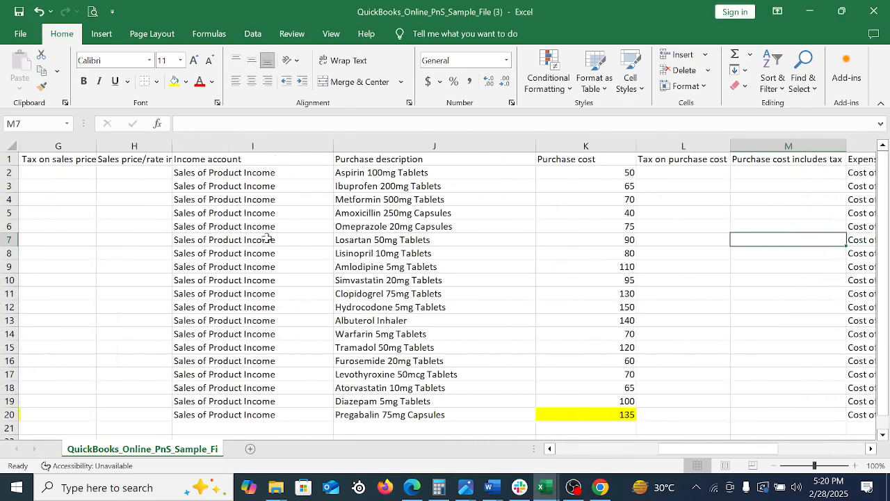
key("Right")
key("Right")
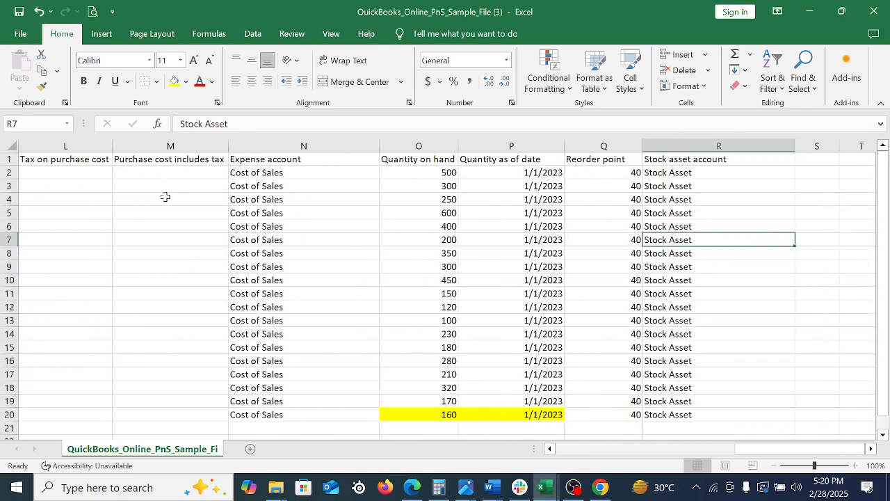
Format the Quantity as of date cells P2:P20 as Date, type 3/14/2012, with the English (United States) locale
left_click_drag(546, 173, 560, 414)
right_click(513, 276)
left_click(564, 391)
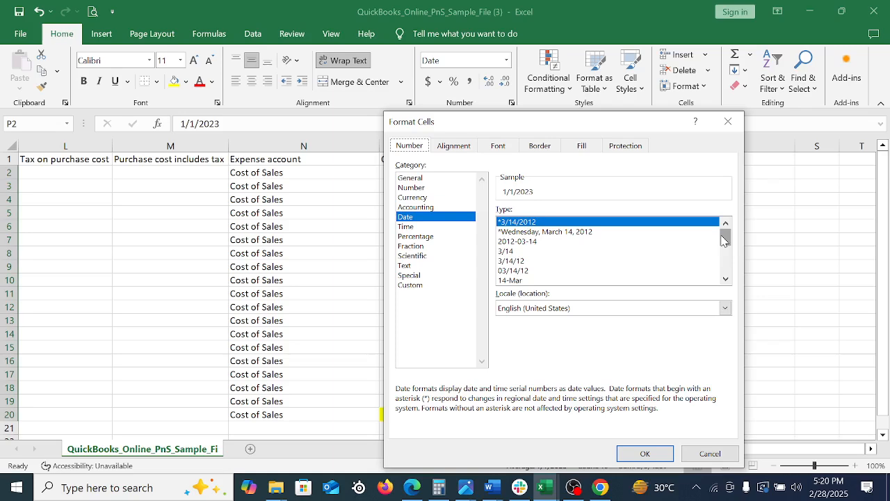
left_click_drag(723, 240, 729, 274)
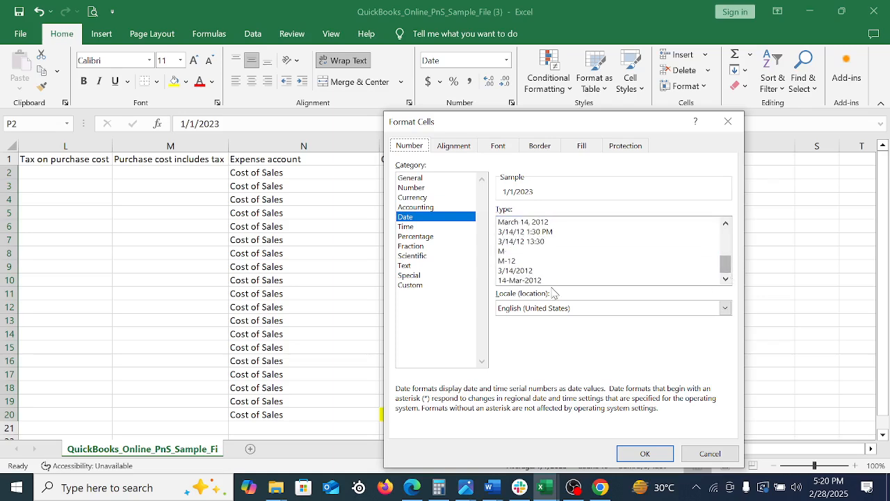
left_click(522, 271)
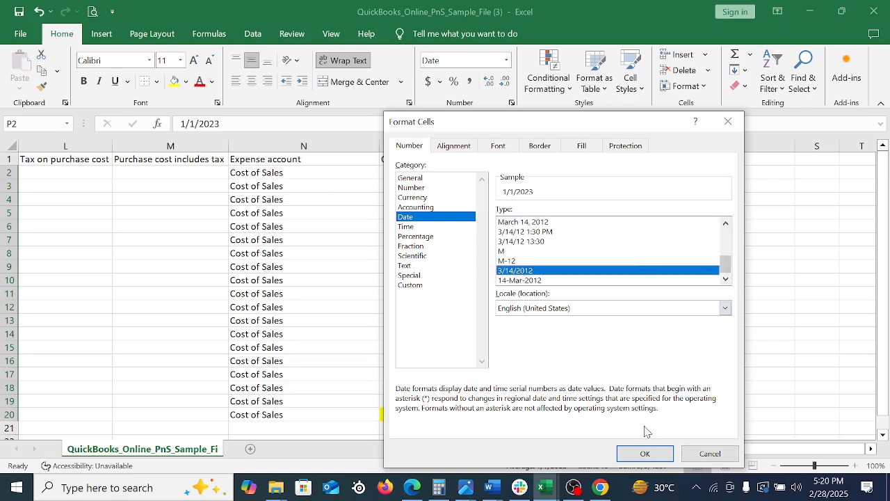
left_click(645, 454)
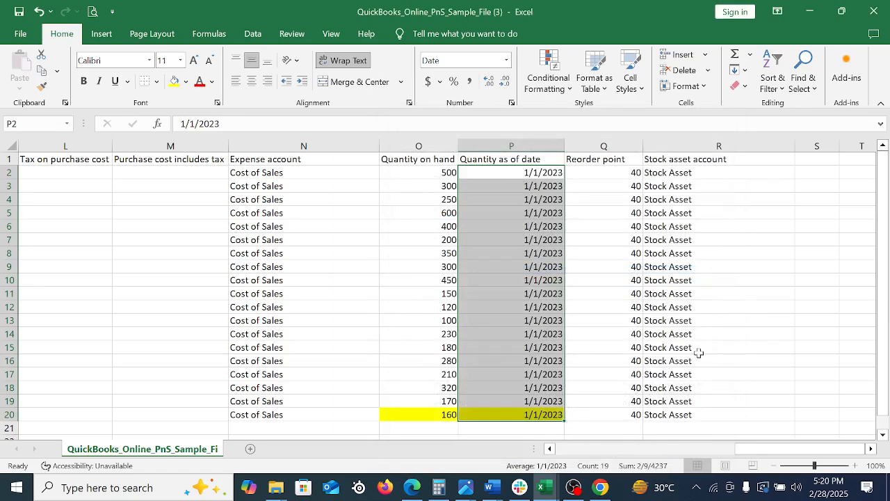
right_click(531, 262)
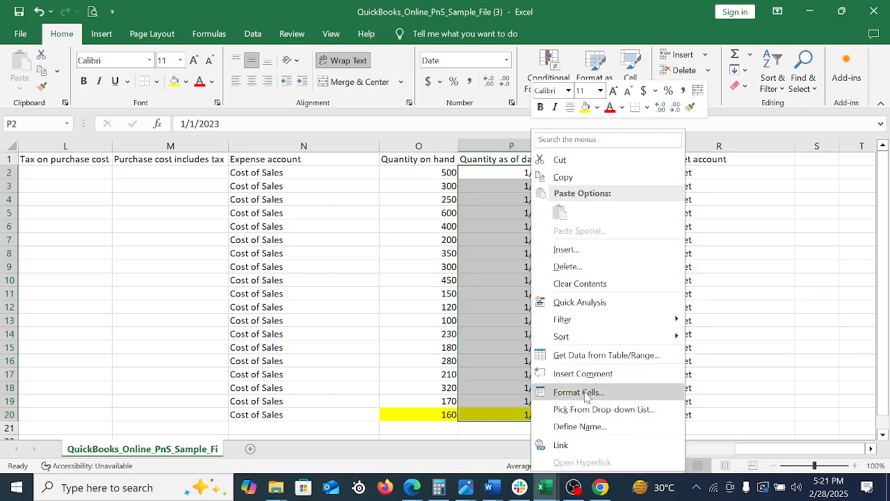
key("Escape")
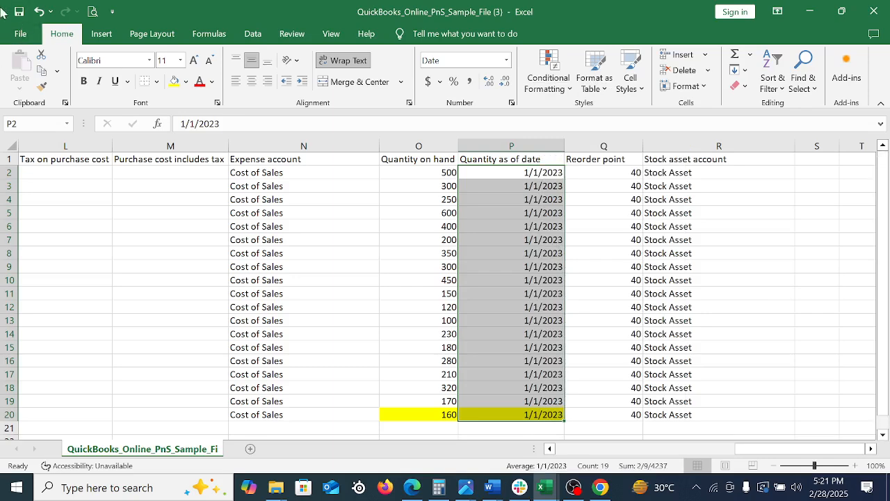
right_click(506, 225)
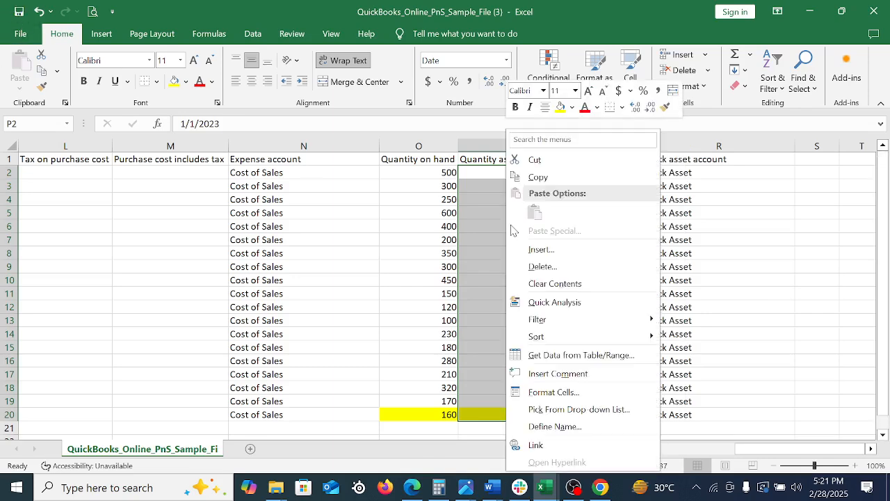
key("Escape")
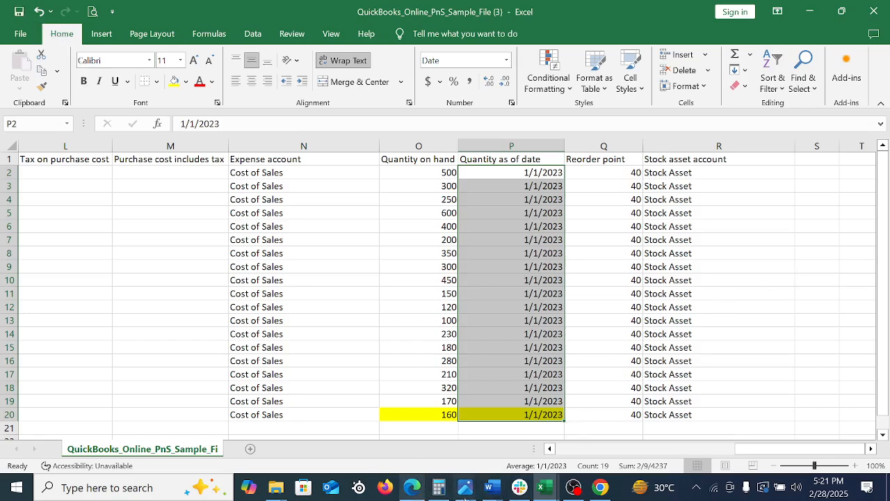
Return to QuickBooks in the browser and leave the current batch import without saving
left_click(601, 487)
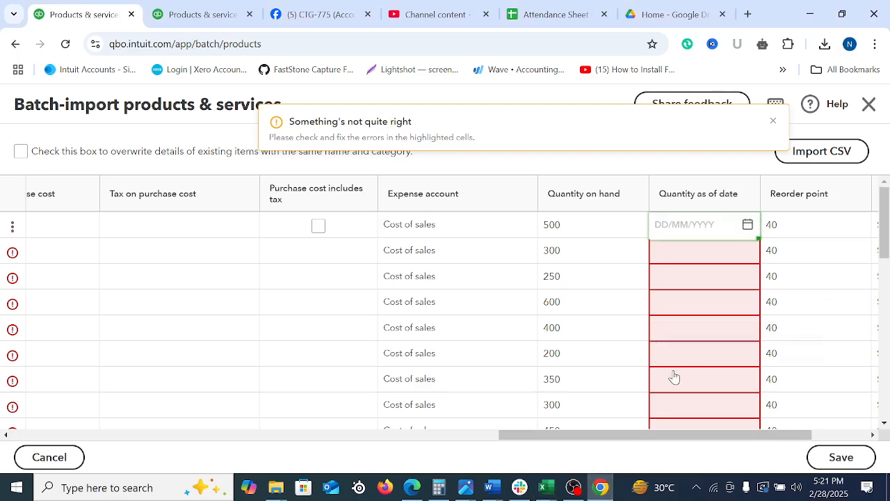
scroll(677, 382, "down", 5)
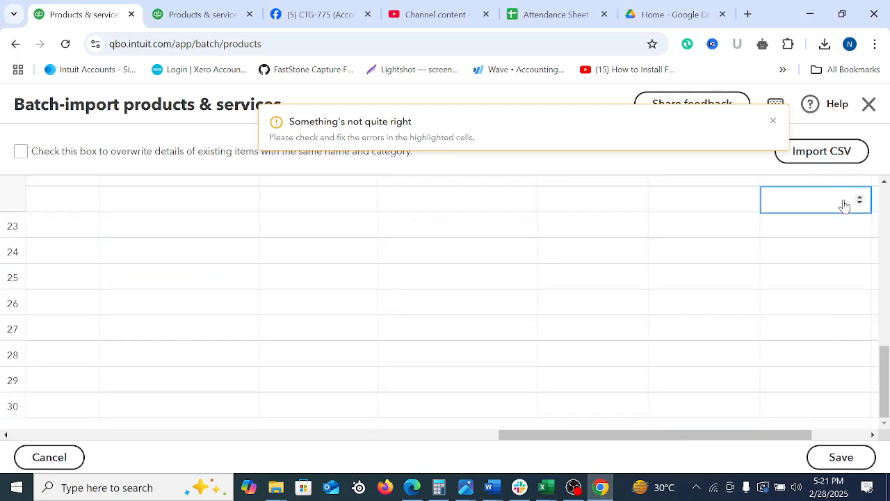
left_click(44, 463)
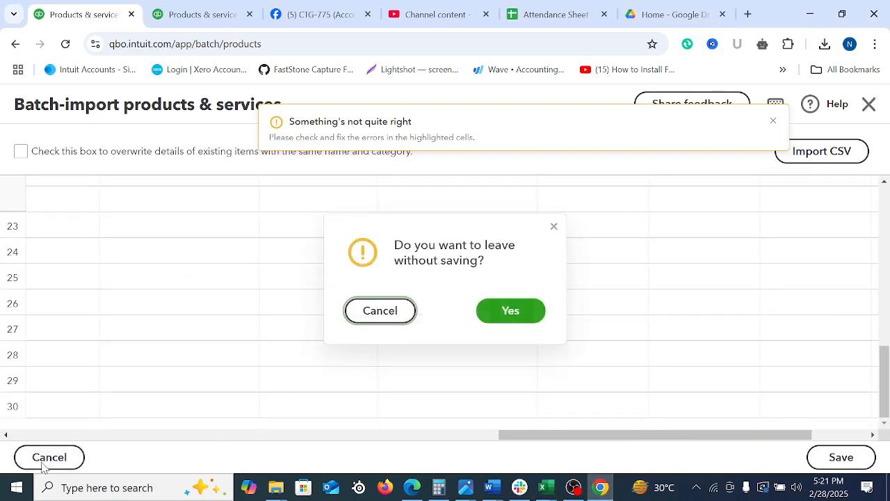
left_click(535, 313)
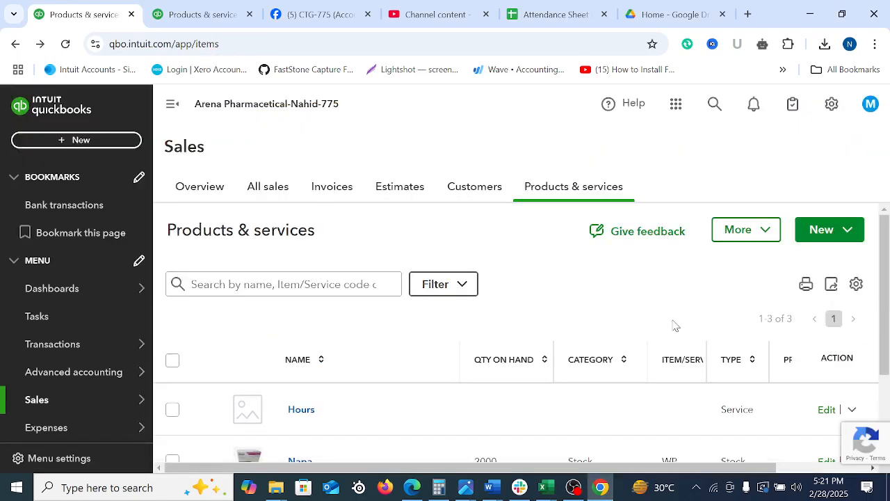
Start a new batch import of products and upload QuickBooks_Online_PnS_Sample_File (3) from Downloads, continuing to the field mapping
left_click(845, 233)
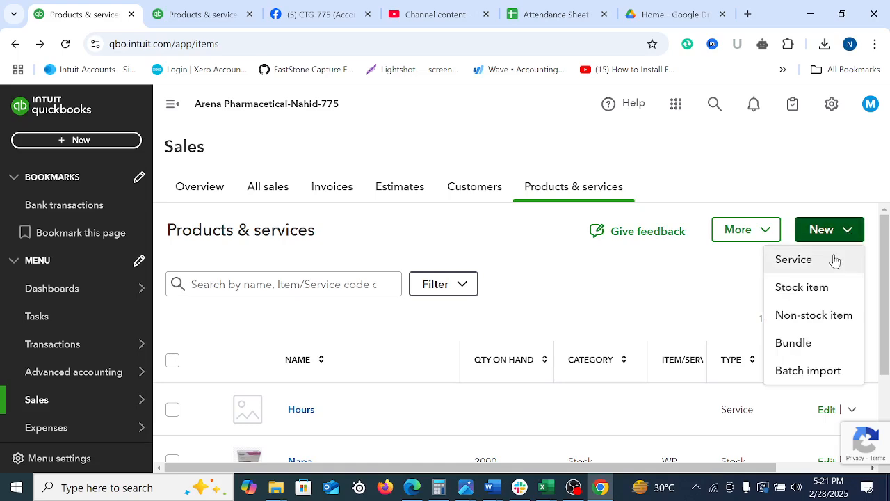
left_click(812, 373)
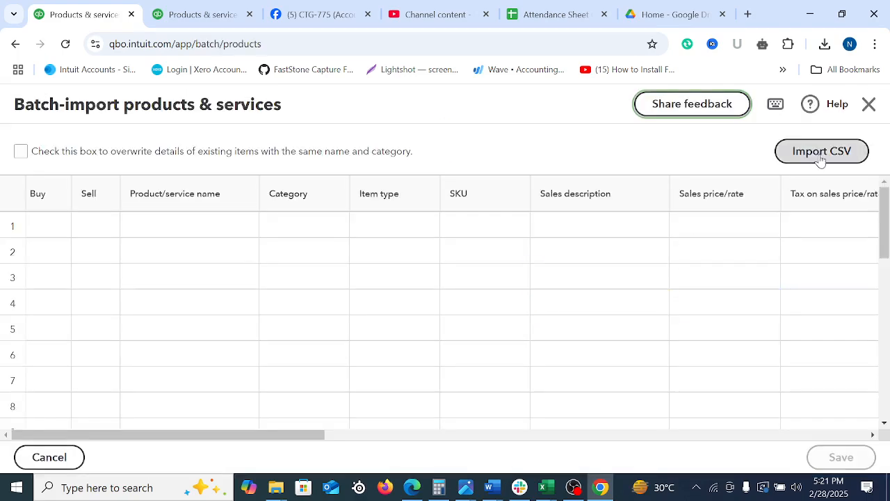
left_click(821, 151)
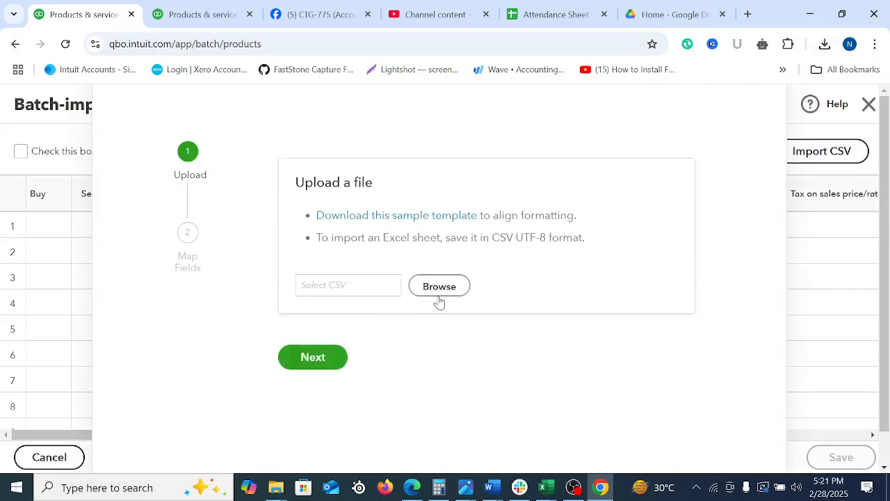
left_click(438, 286)
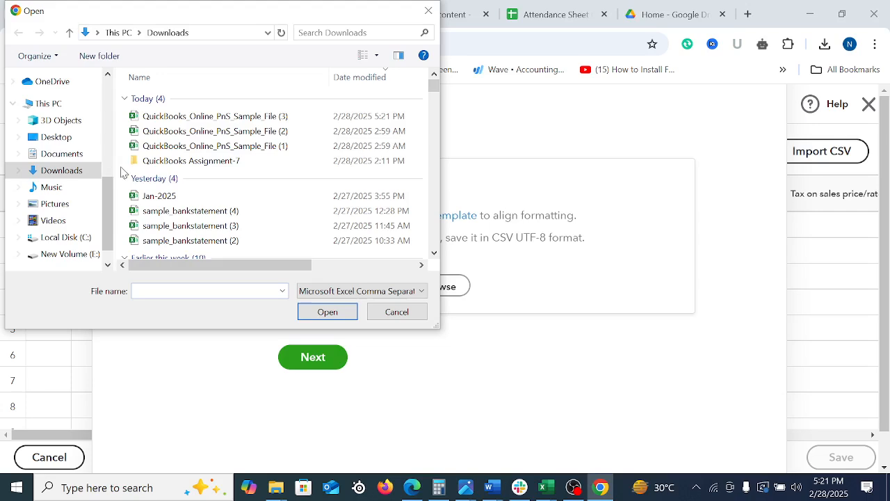
left_click(250, 118)
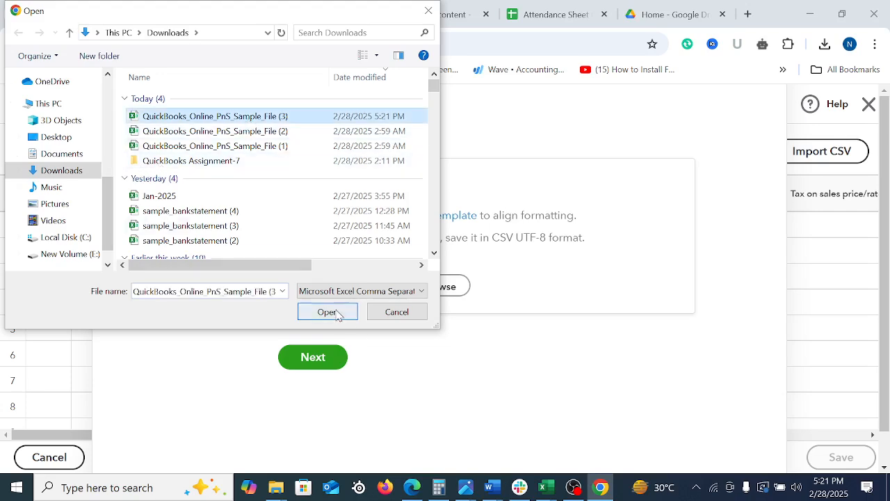
left_click(328, 313)
left_click(345, 364)
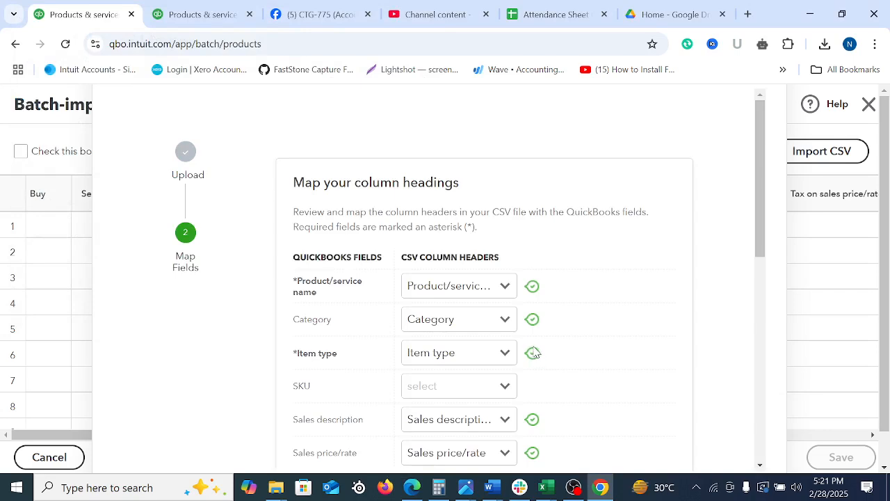
Map SKU to Item/Service code, set the Quantity as of date format to MM/DD/YYYY and continue to the product grid
left_click(502, 387)
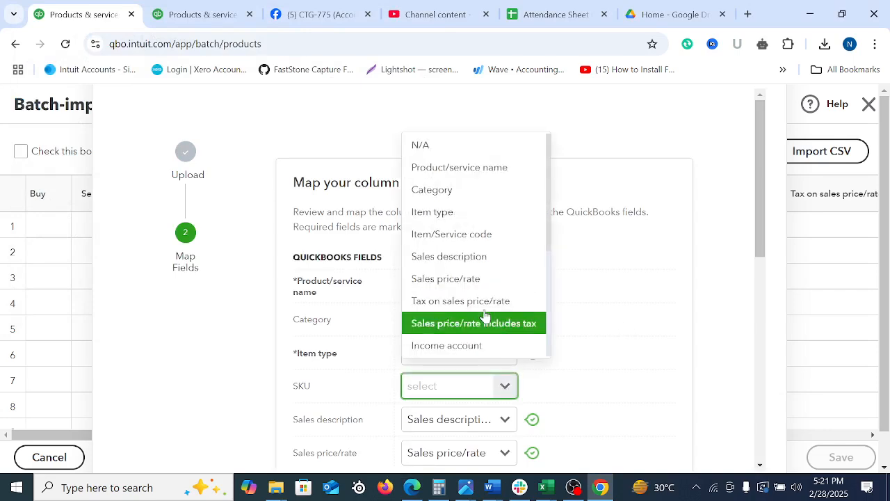
left_click(456, 235)
left_click_drag(761, 233, 789, 449)
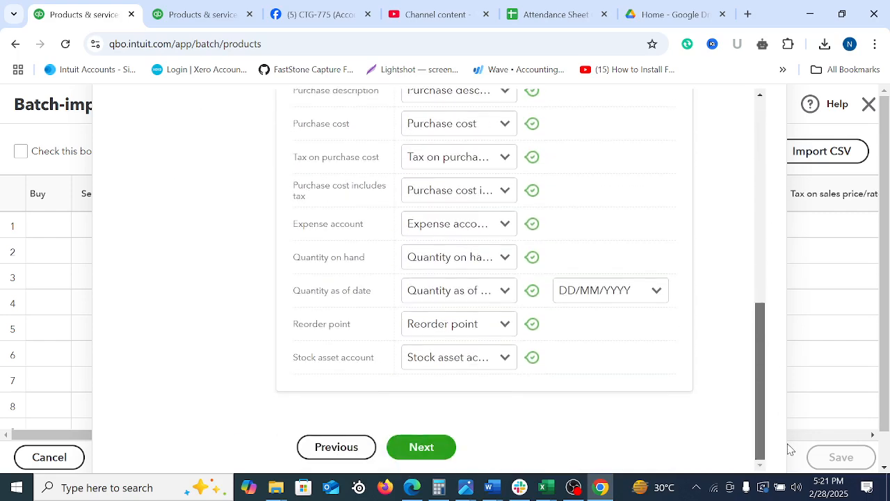
left_click(655, 292)
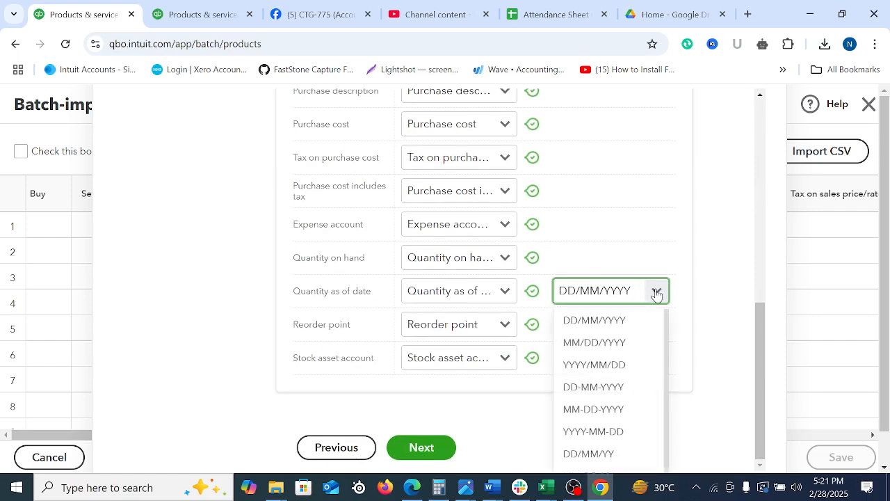
left_click(588, 343)
left_click(420, 447)
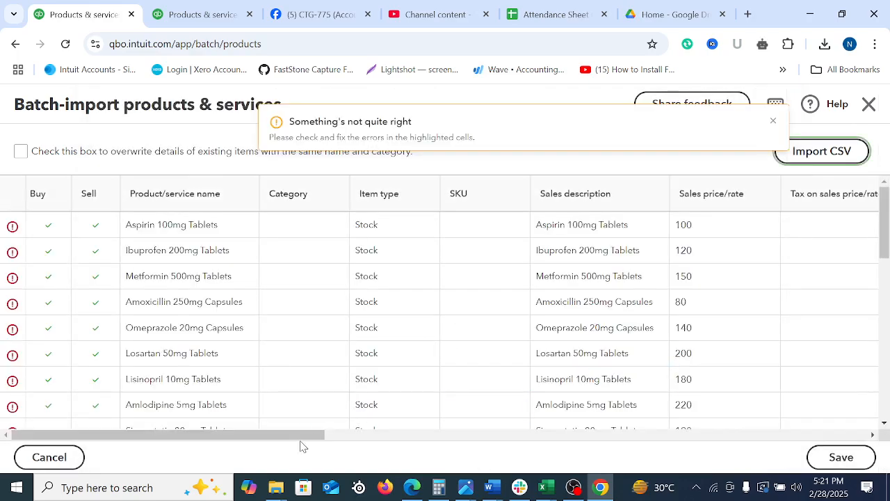
Set the Quantity as of date of the first product row, Aspirin 100mg Tablets, to 01/01/2023
left_click_drag(304, 437, 786, 412)
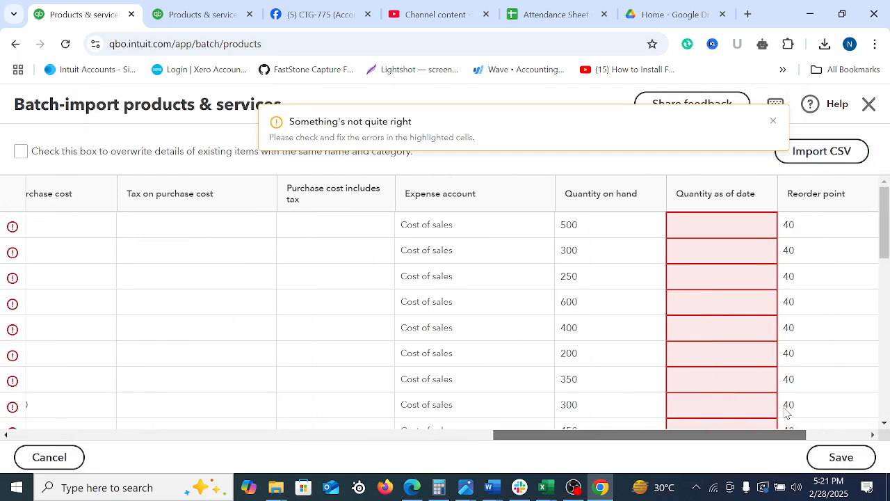
left_click(725, 226)
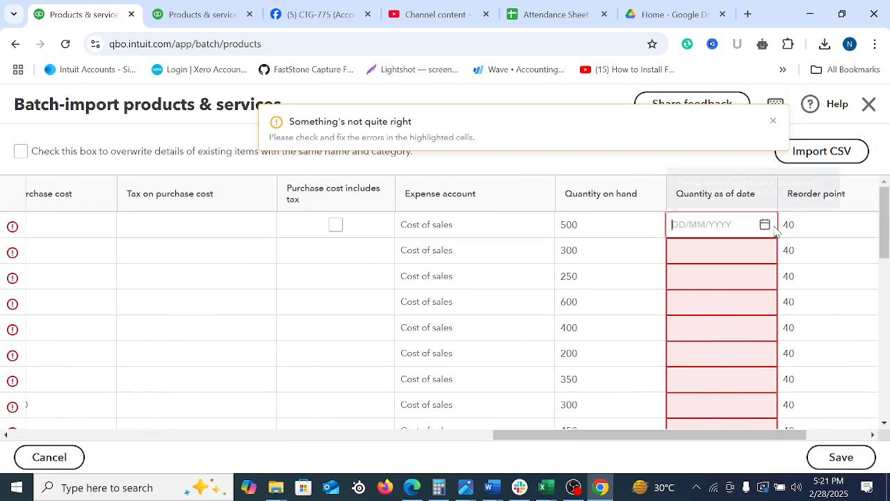
left_click(765, 225)
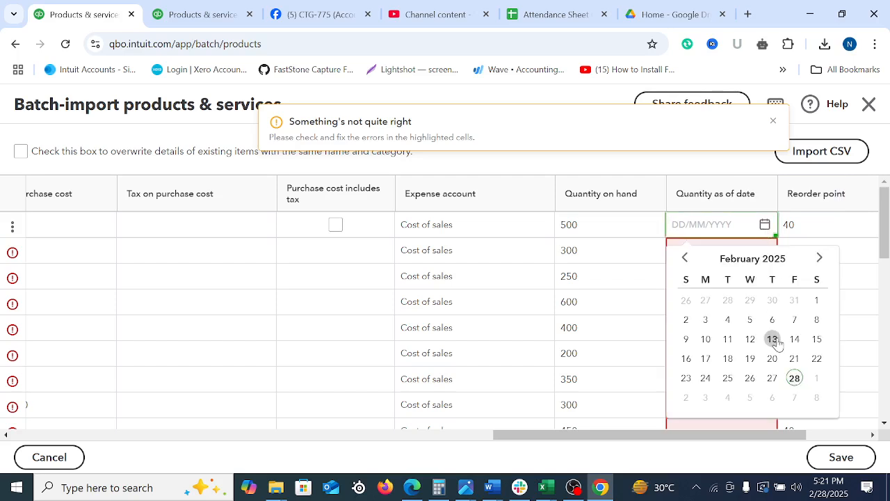
left_click(685, 259)
left_click(685, 259)
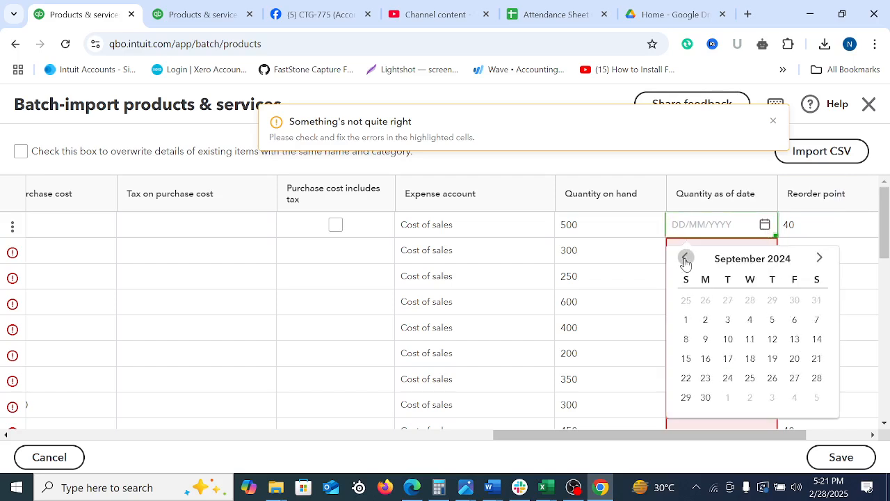
left_click(684, 259)
left_click(685, 259)
left_click(685, 259)
left_click(685, 259)
left_click(685, 259)
left_click(685, 259)
left_click(686, 260)
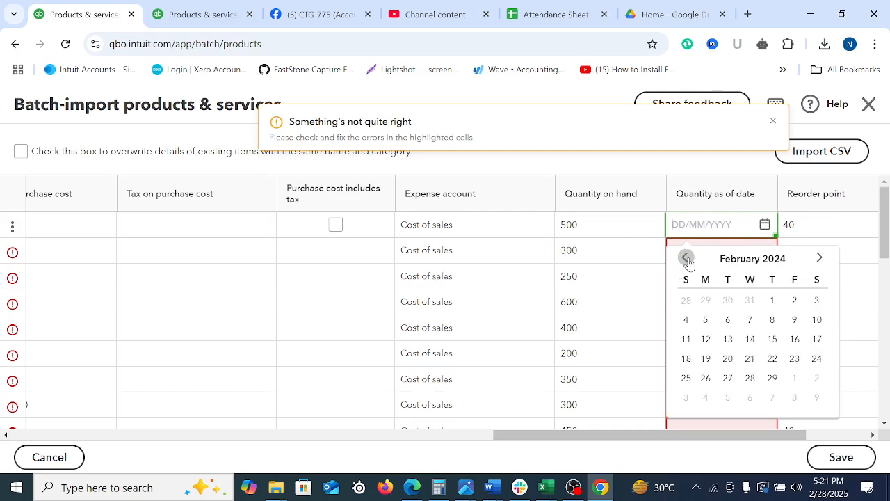
left_click(687, 259)
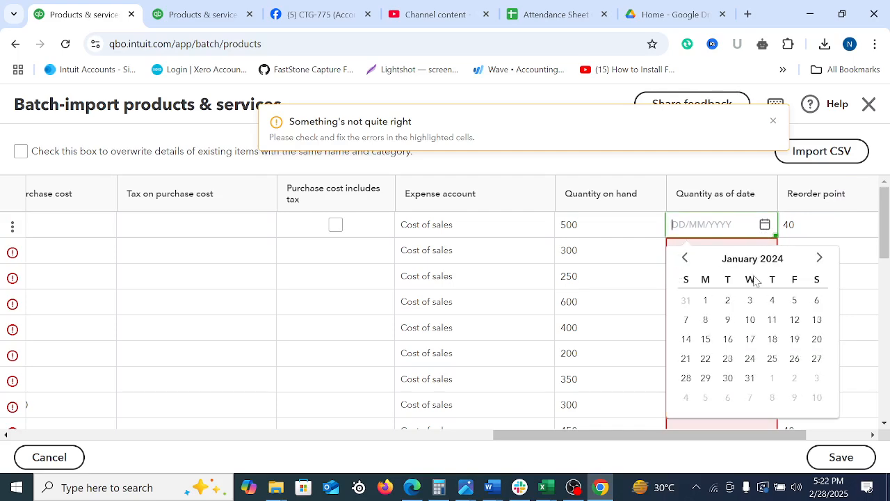
left_click(704, 301)
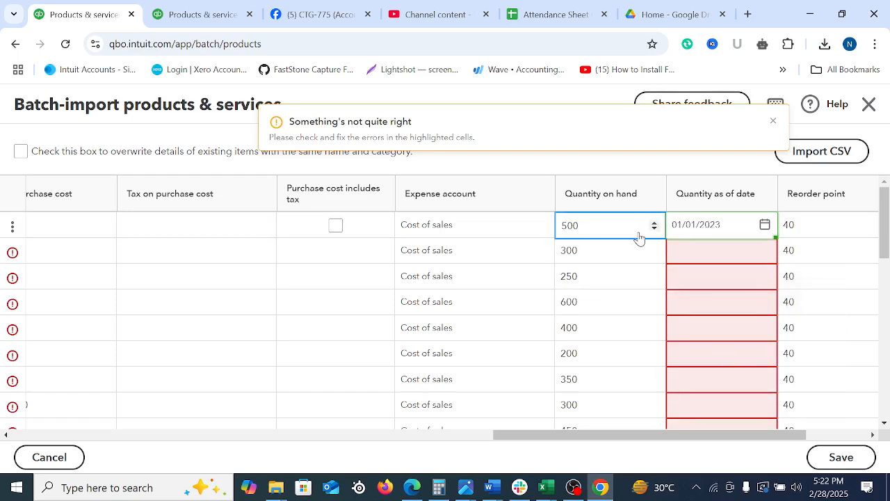
Set the Quantity as of date of row 2, Ibuprofen 200mg Tablets, to 01/01/2023
left_click(730, 259)
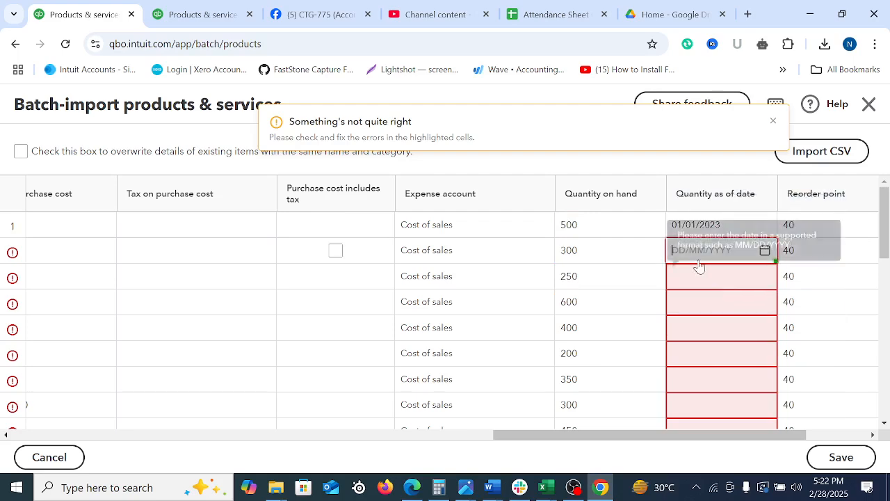
left_click(764, 251)
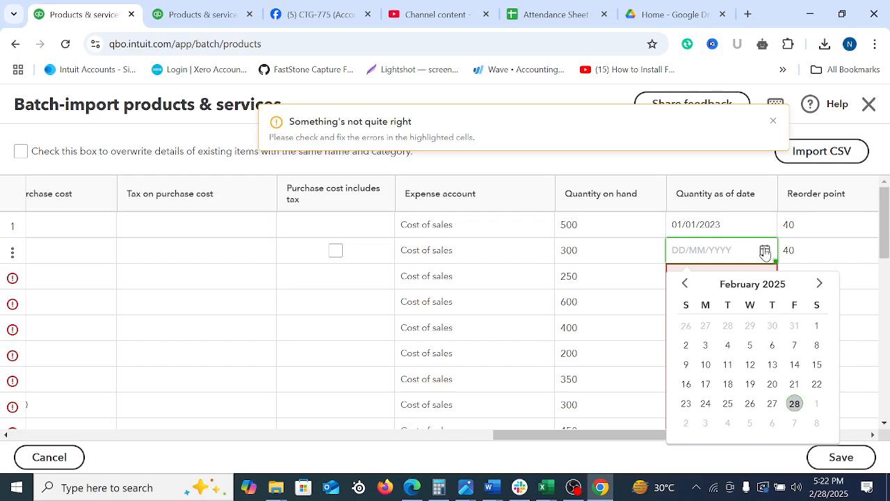
left_click(686, 284)
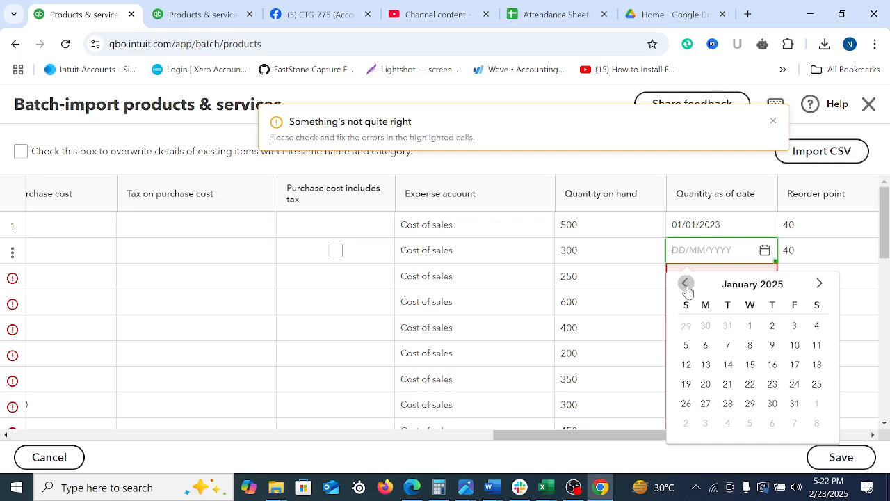
left_click(750, 326)
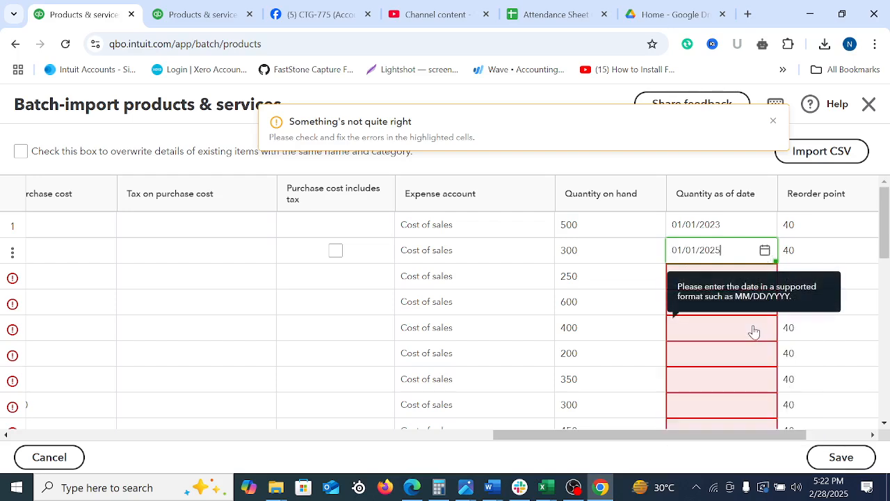
Copy the Quantity as of date 01/01/2023 from row 2 and paste it into row 3
left_click(755, 286)
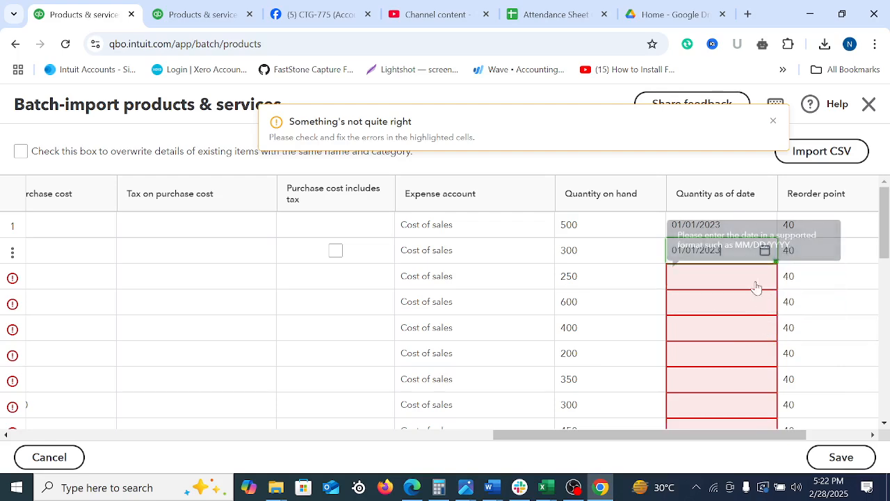
left_click(764, 277)
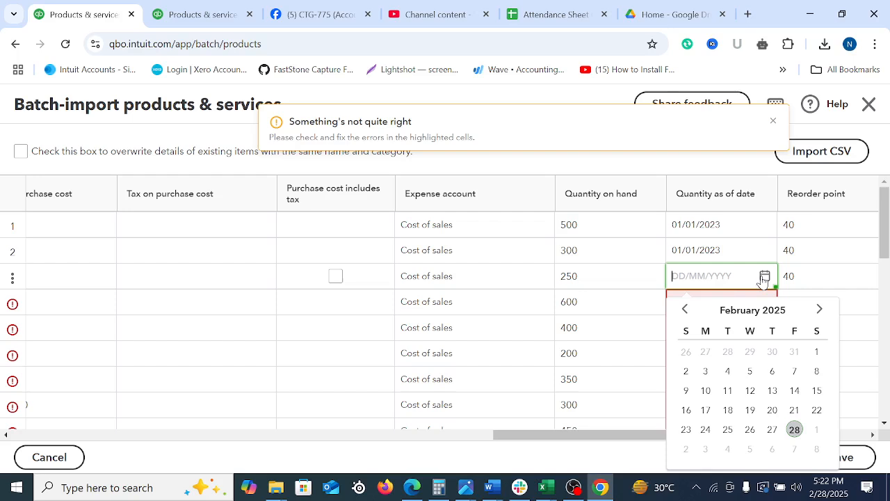
double_click(704, 251)
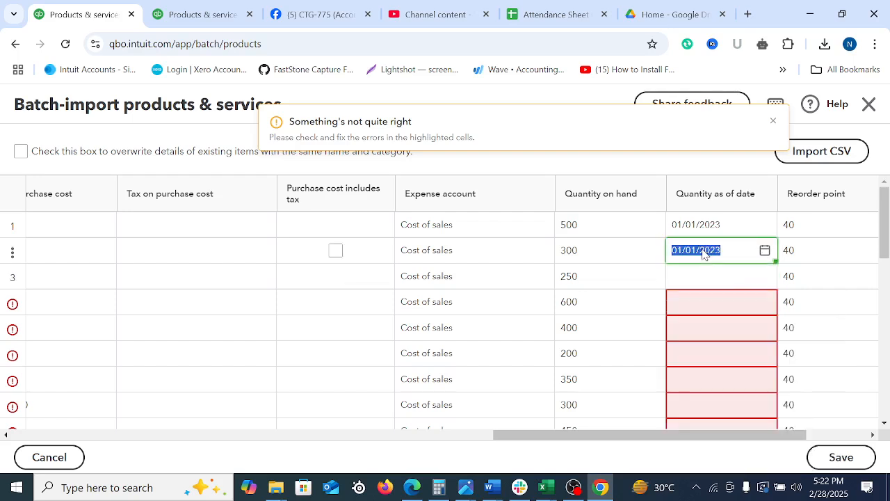
right_click(709, 250)
left_click(514, 174)
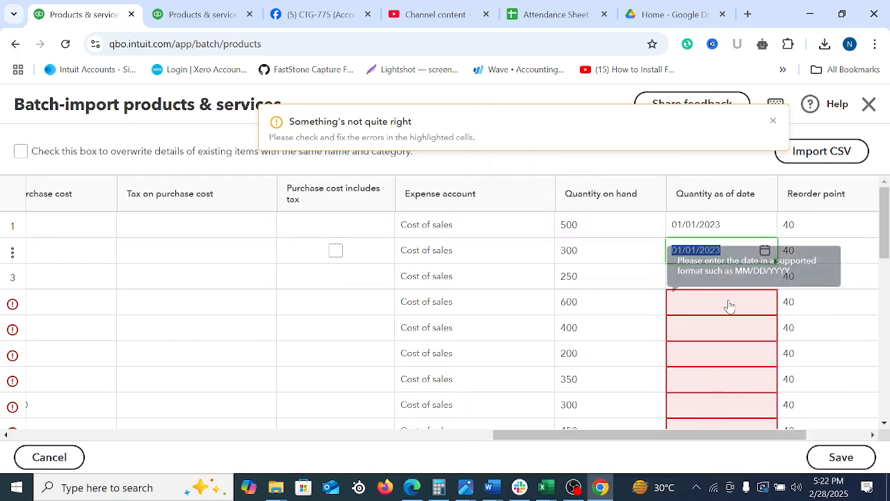
left_click(675, 281)
right_click(682, 282)
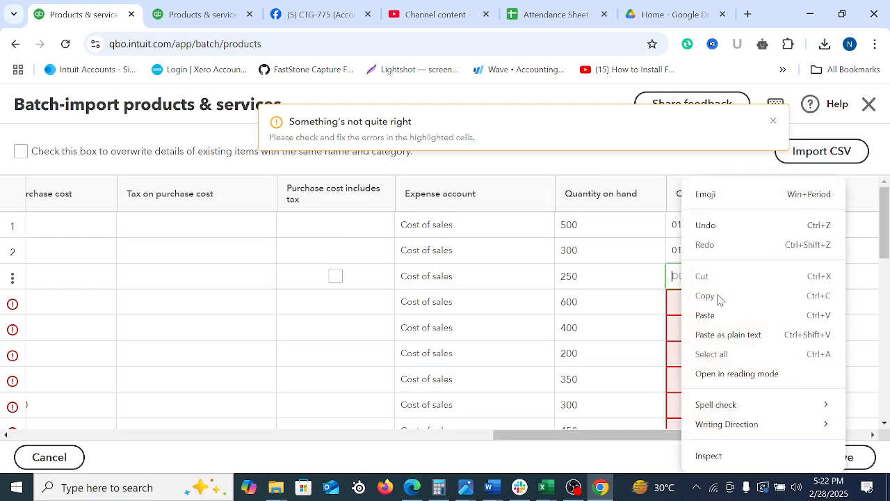
left_click(704, 315)
Paste the copied date 01/01/2023 into the Quantity as of date cells of rows 4 and 5
left_click(699, 304)
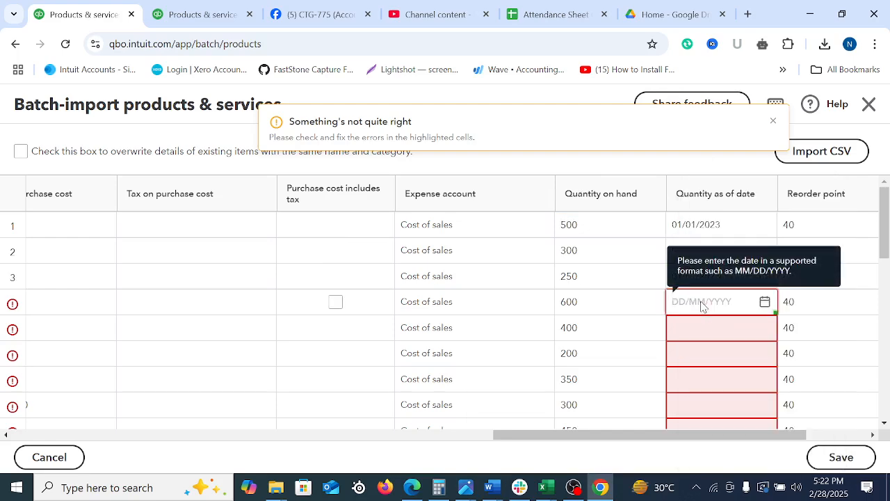
right_click(701, 306)
left_click(739, 161)
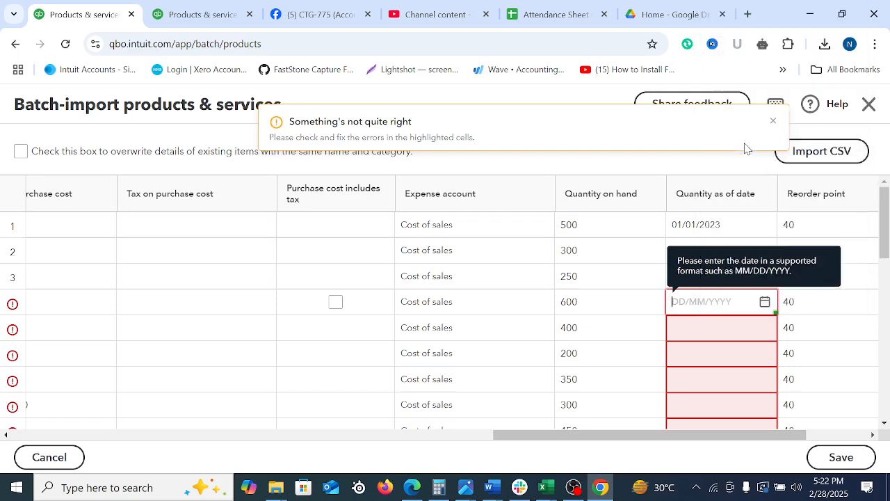
left_click(701, 338)
right_click(698, 333)
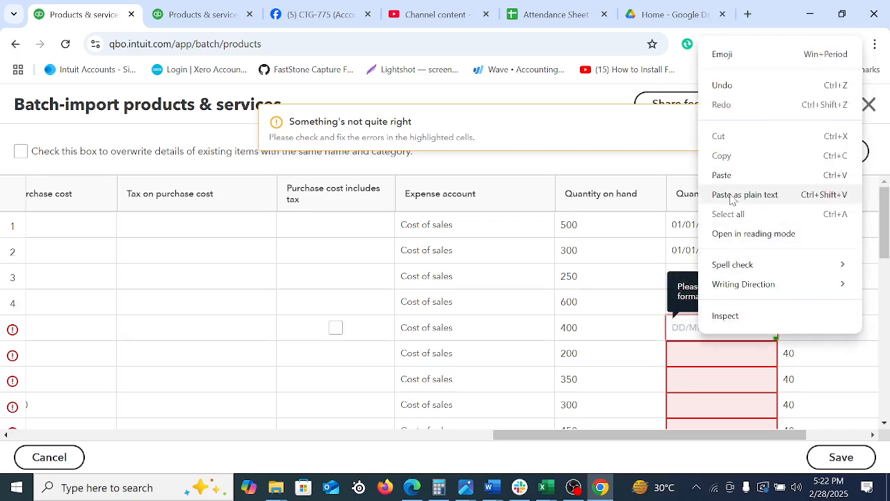
left_click(731, 198)
Paste 01/01/2023 into the Quantity as of date cells of rows 6, 7 and 8
left_click(708, 360)
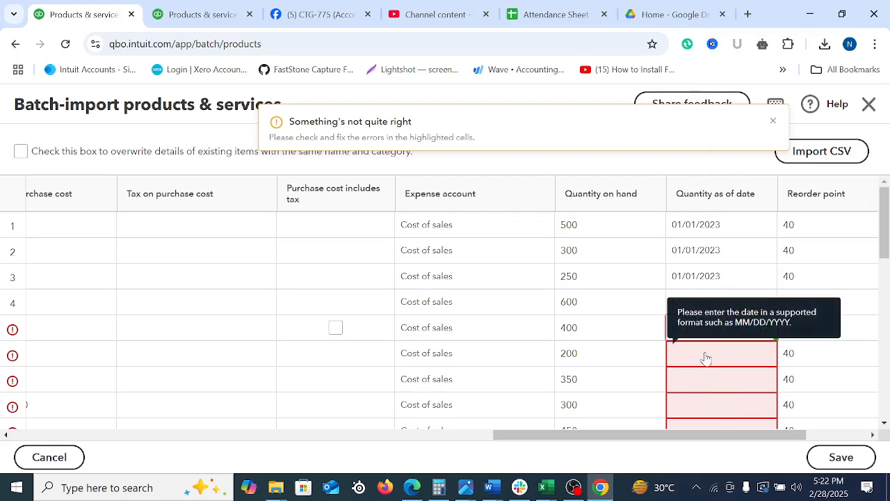
right_click(706, 360)
left_click(734, 213)
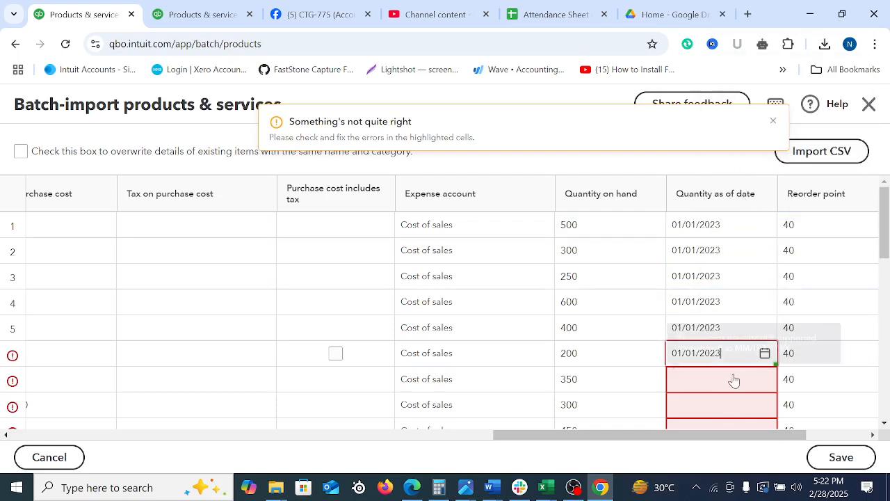
left_click(730, 381)
right_click(716, 382)
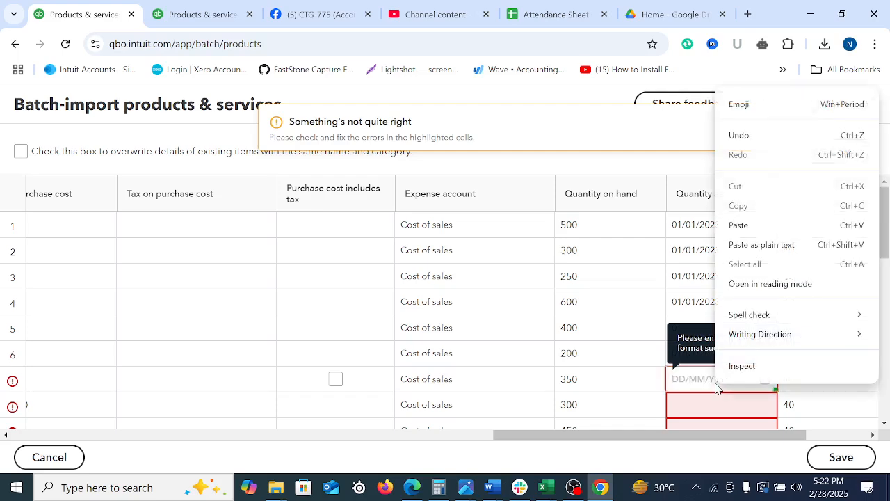
left_click(761, 244)
left_click(721, 409)
right_click(720, 406)
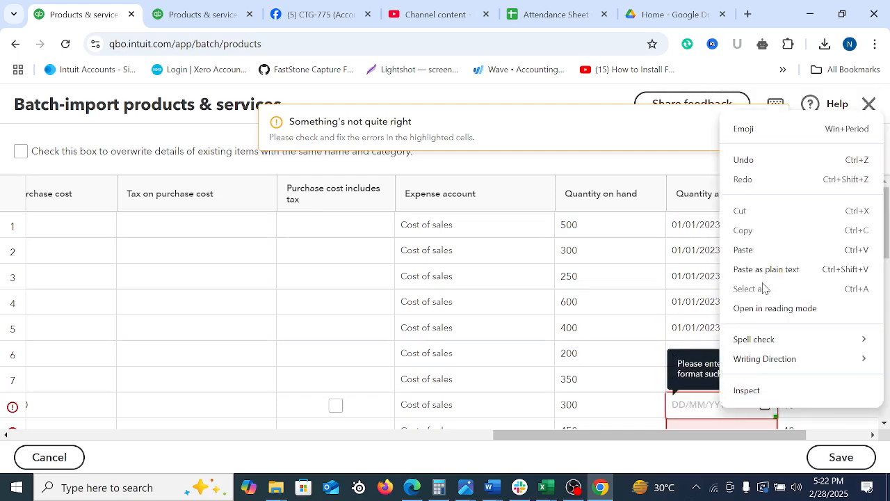
left_click(760, 251)
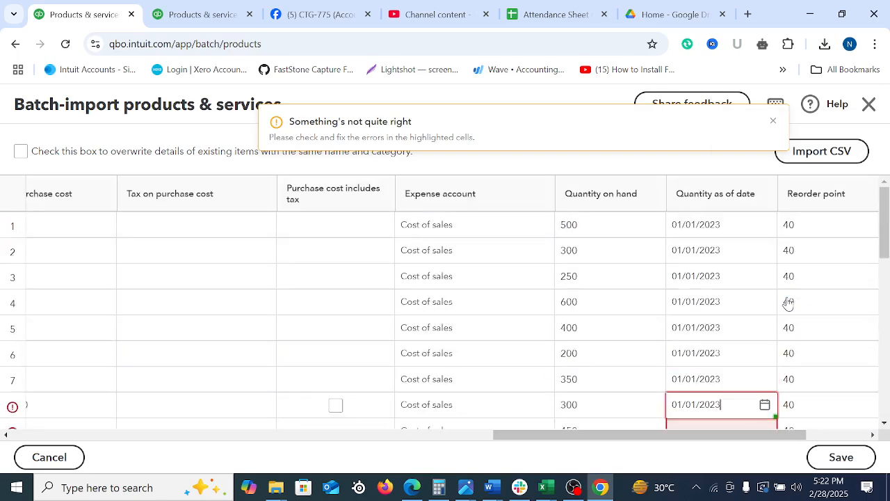
Fill the Quantity as of date cells of rows 9, 10 and 11 with the copied date 01/01/2023
scroll(787, 303, "down", 3)
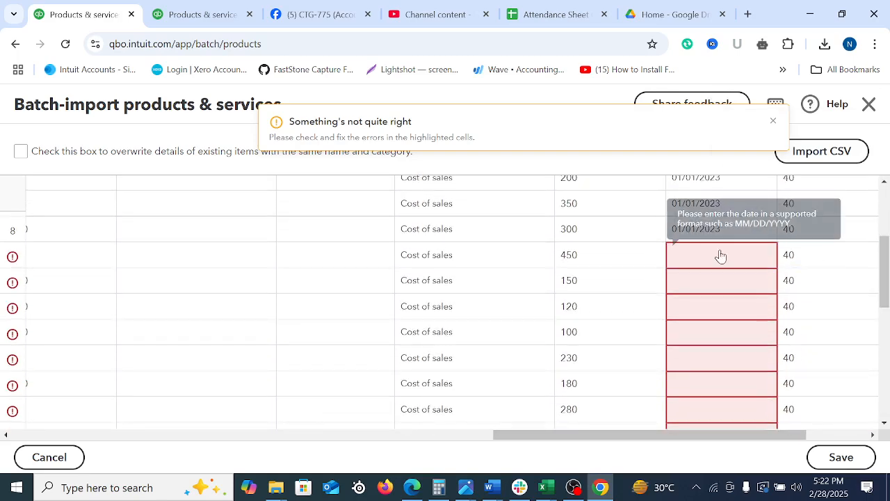
left_click(721, 256)
right_click(720, 255)
left_click(734, 314)
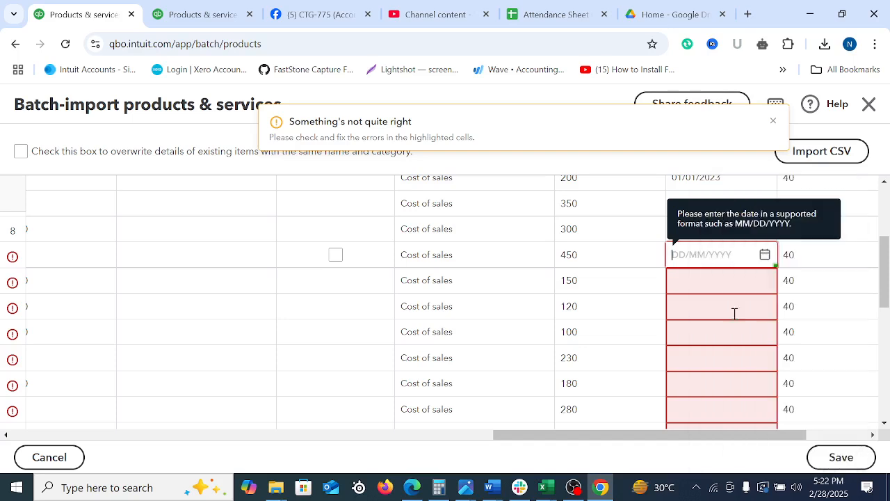
left_click(697, 305)
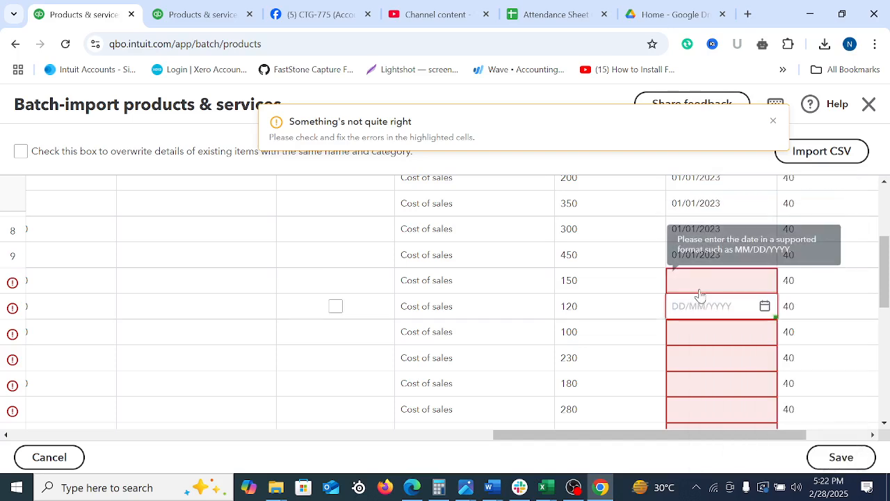
left_click(701, 289)
right_click(701, 290)
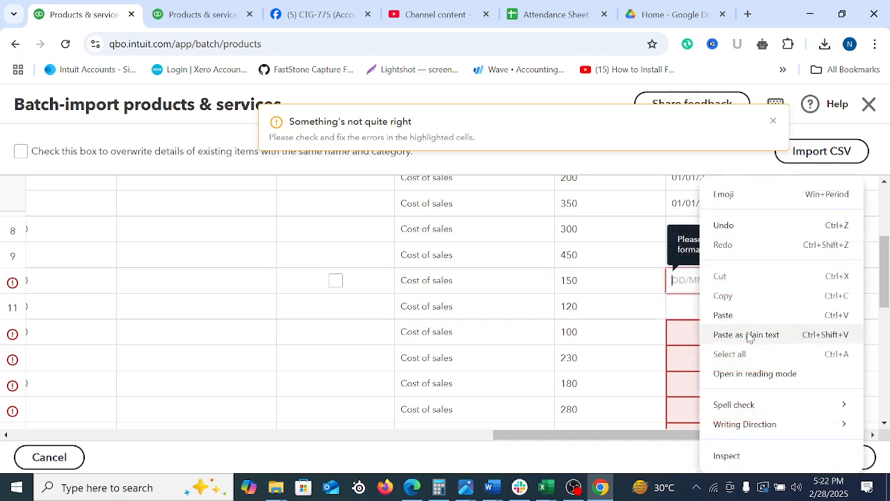
left_click(734, 314)
left_click(697, 314)
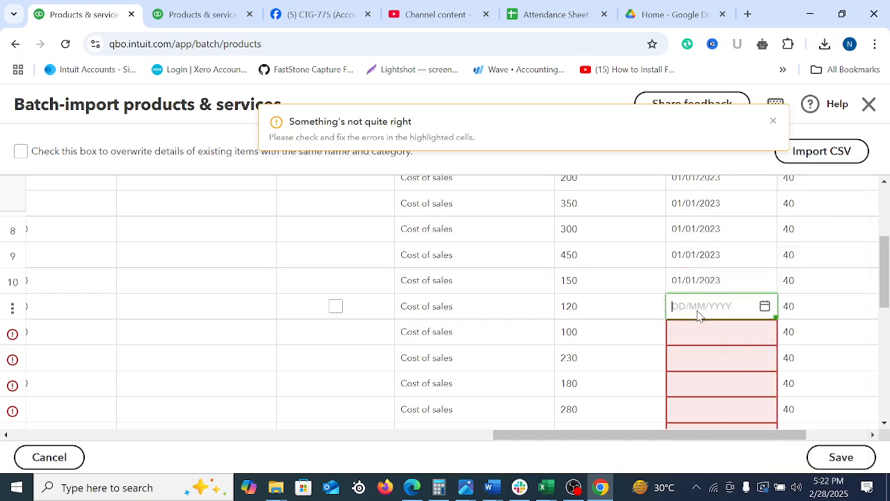
right_click(698, 313)
left_click(720, 153)
Paste the copied date 01/01/2023 into the Quantity as of date cells of rows 12 and 13
left_click(703, 337)
right_click(704, 342)
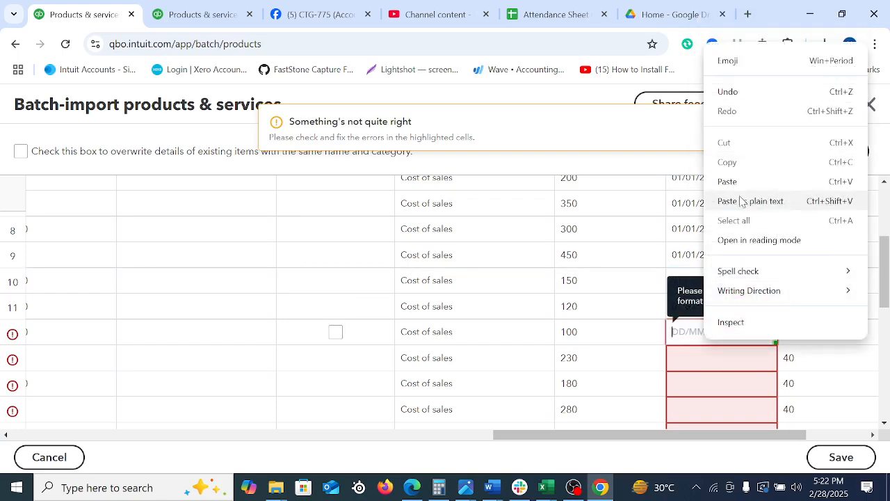
left_click(737, 180)
left_click(693, 362)
right_click(694, 360)
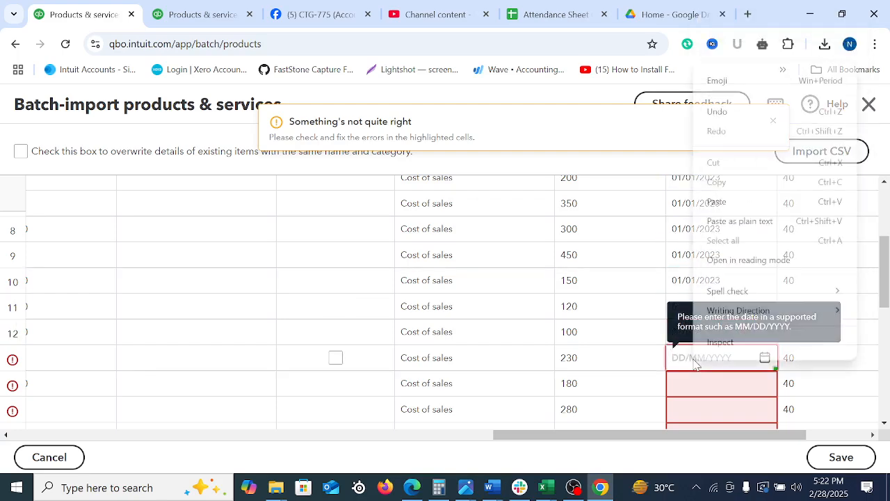
left_click(735, 201)
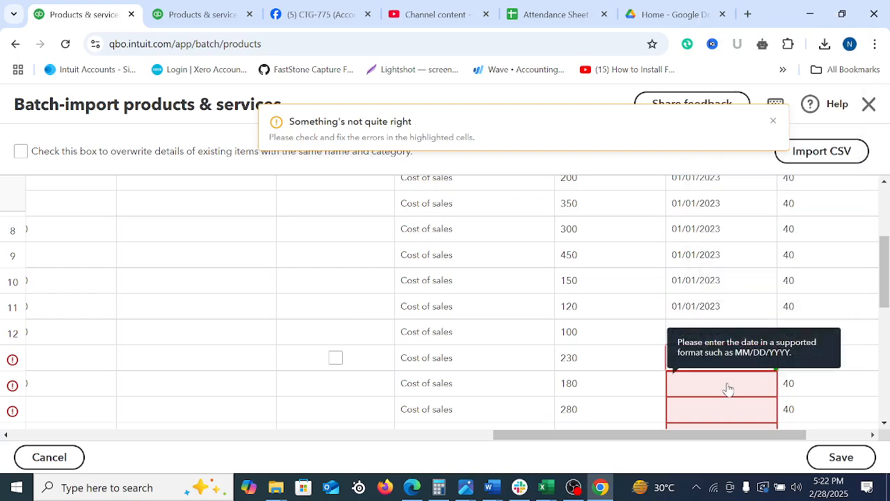
Paste the copied date 01/01/2023 into the Quantity as of date cells of rows 14 and 15
left_click(727, 388)
right_click(728, 386)
left_click(765, 233)
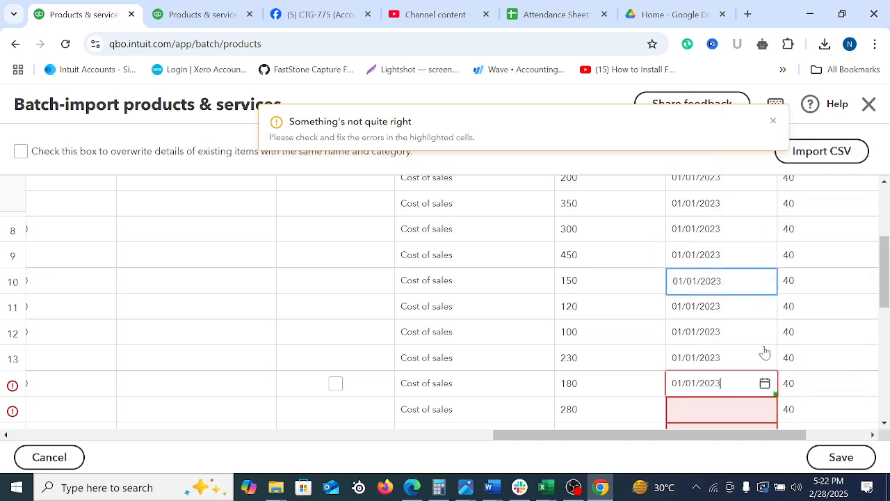
left_click(739, 418)
right_click(739, 418)
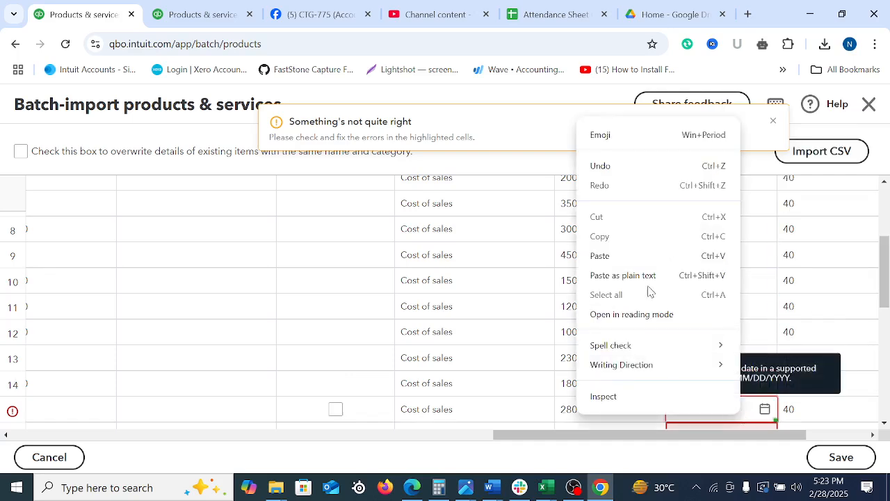
left_click(619, 256)
scroll(884, 263, "down", 3)
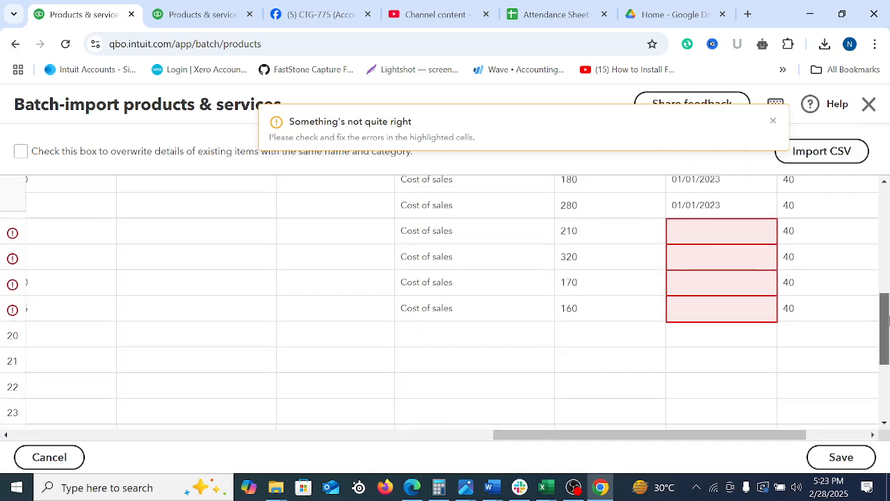
Paste the copied date 01/01/2023 into the Quantity as of date cells of rows 16 and 17
left_click(723, 243)
right_click(723, 248)
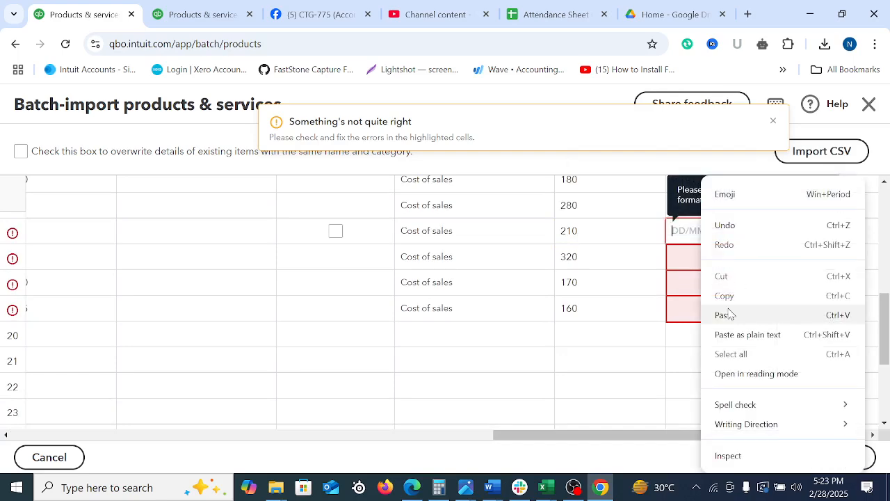
left_click(729, 314)
left_click(704, 260)
right_click(704, 260)
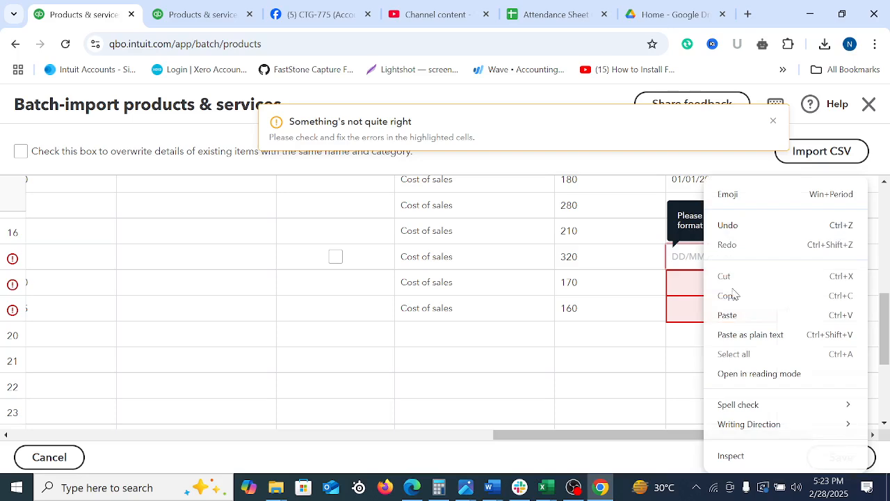
left_click(730, 315)
Paste the copied date 01/01/2023 into the Quantity as of date cells of rows 18 and 19
left_click(697, 288)
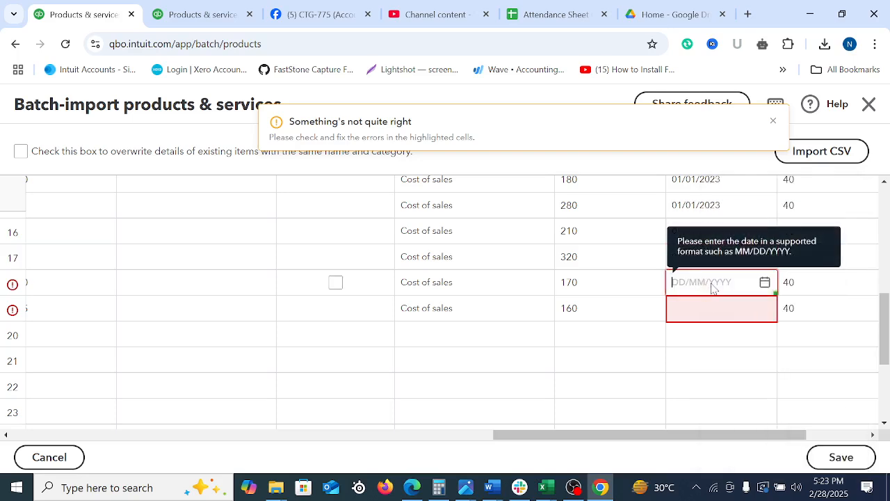
right_click(710, 288)
left_click(739, 314)
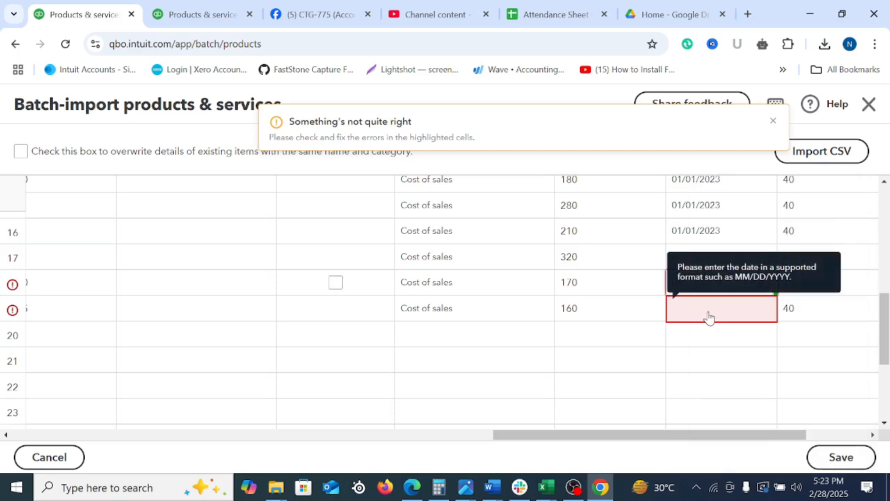
left_click(708, 317)
right_click(709, 317)
left_click(742, 154)
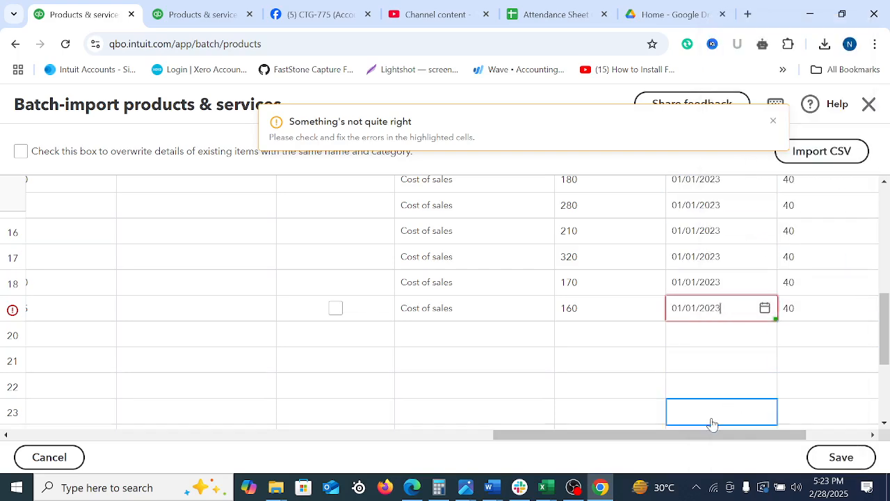
left_click(748, 405)
Review the whole import grid, from the Stock asset account column back to the product names, for remaining flagged cells
left_click_drag(776, 437, 881, 432)
scroll(843, 388, "up", 2)
scroll(843, 388, "up", 3)
left_click(820, 382)
left_click(828, 327)
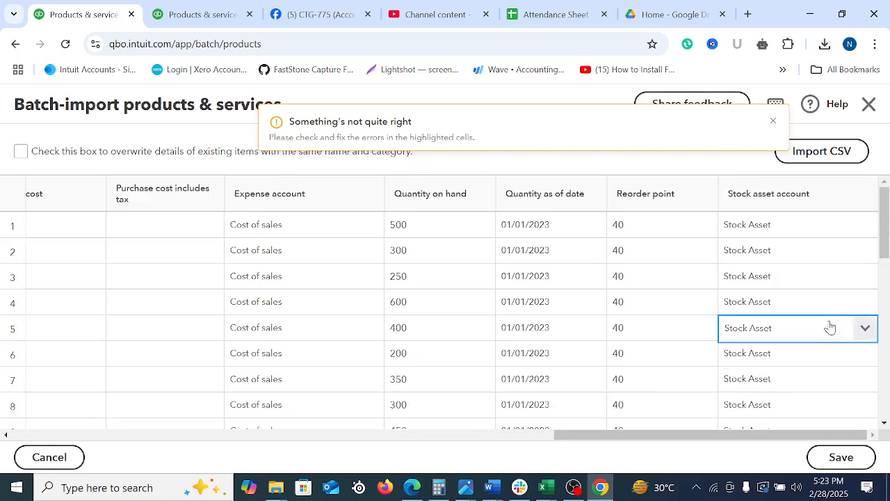
scroll(810, 334, "down", 8)
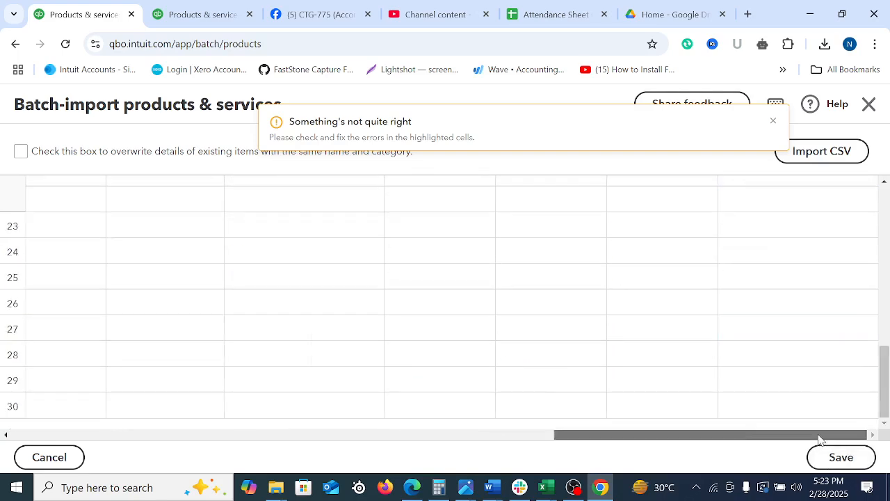
left_click_drag(814, 439, 280, 347)
scroll(285, 349, "up", 8)
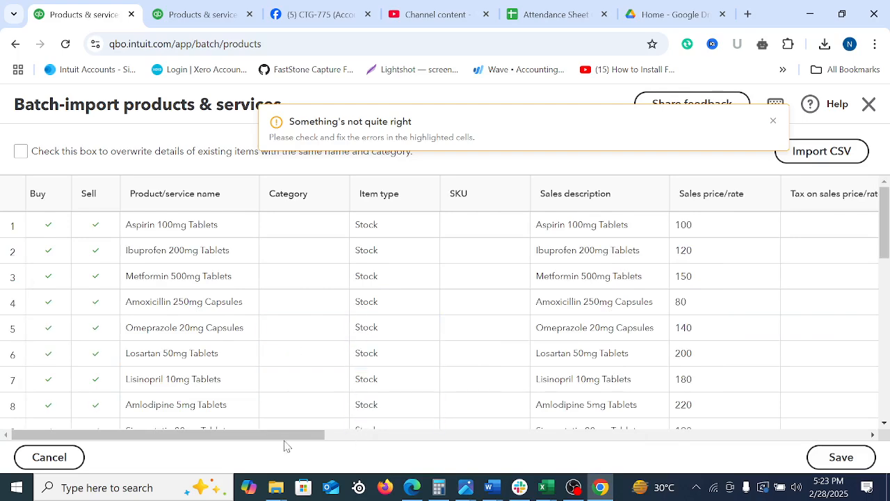
left_click(35, 370)
left_click(49, 276)
scroll(513, 367, "down", 8)
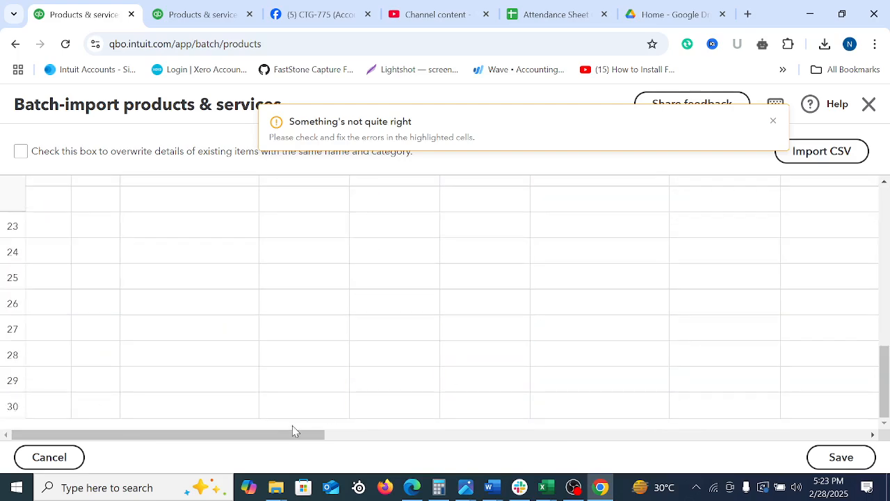
Save the batch-imported products and acknowledge the completion screen to return to the product list
scroll(765, 368, "up", 8)
left_click(855, 451)
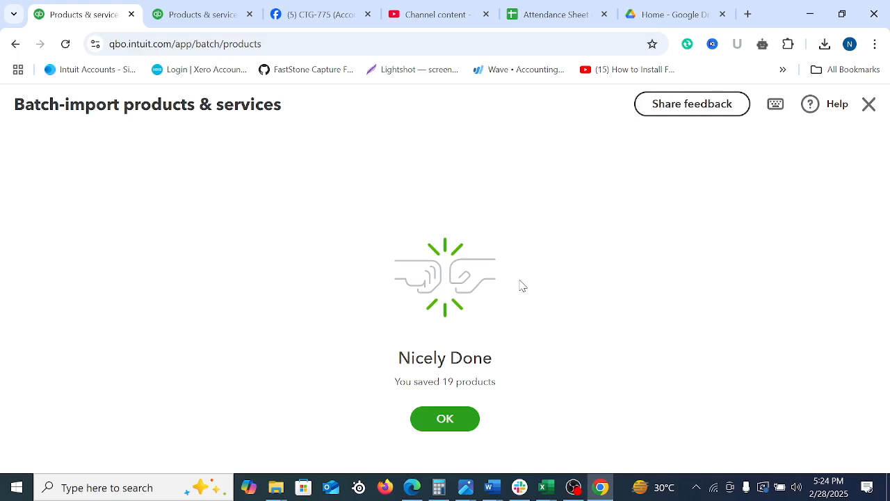
left_click(433, 423)
Look through the Products & services list, checking the imported items' quantities, types, prices and costs
scroll(602, 387, "down", 2)
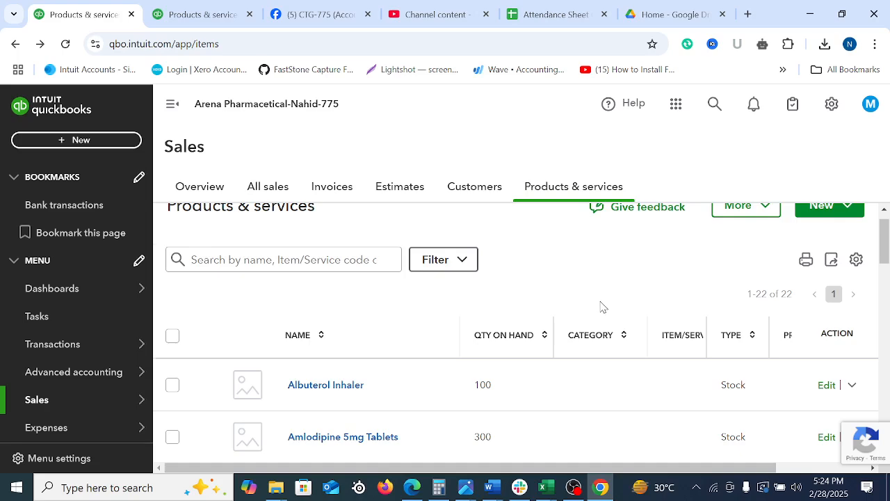
scroll(600, 303, "down", 15)
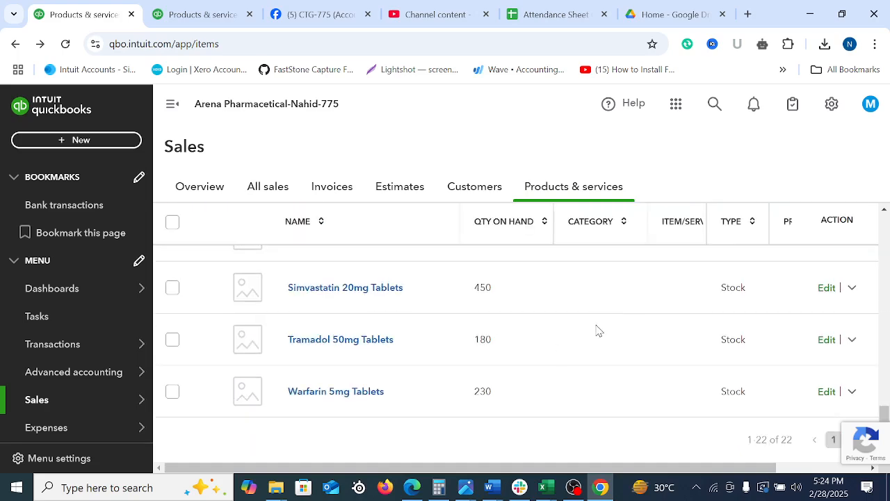
scroll(634, 409, "up", 15)
scroll(634, 408, "down", 15)
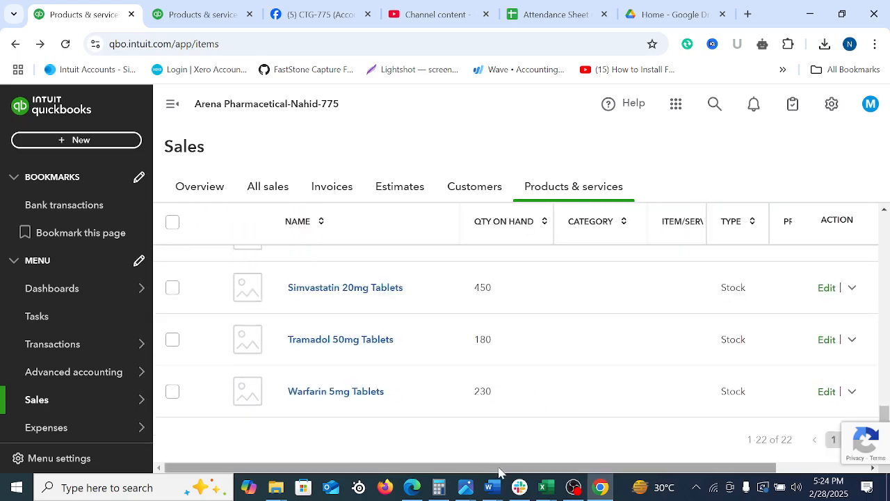
left_click_drag(501, 469, 800, 456)
scroll(812, 407, "up", 15)
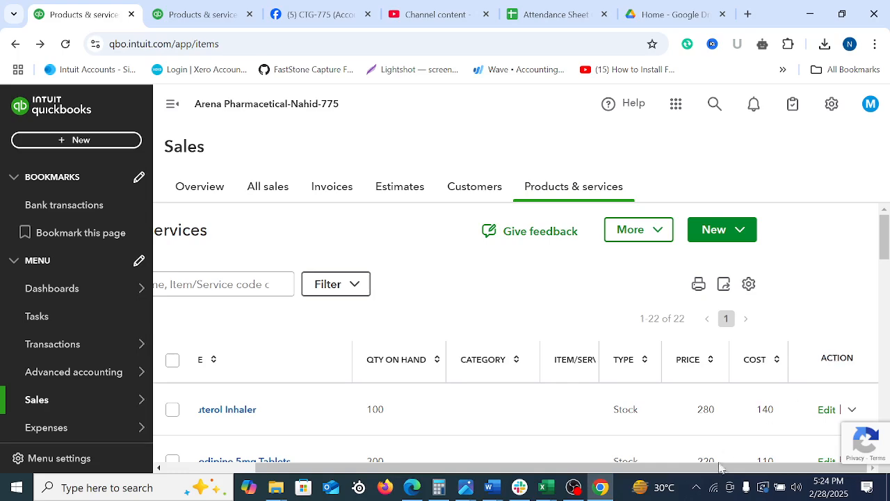
scroll(775, 354, "down", 10)
scroll(774, 353, "up", 10)
Export the Products & services list and open the downloaded CSV file in Excel
left_click(723, 285)
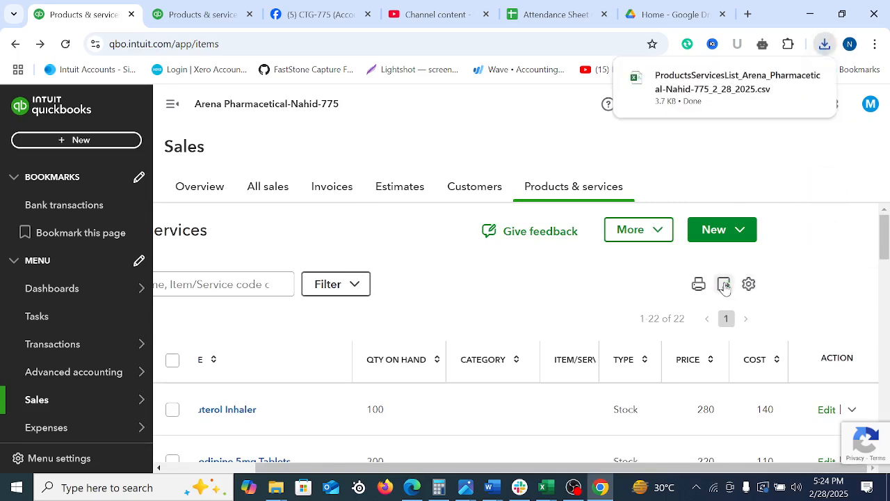
left_click(546, 487)
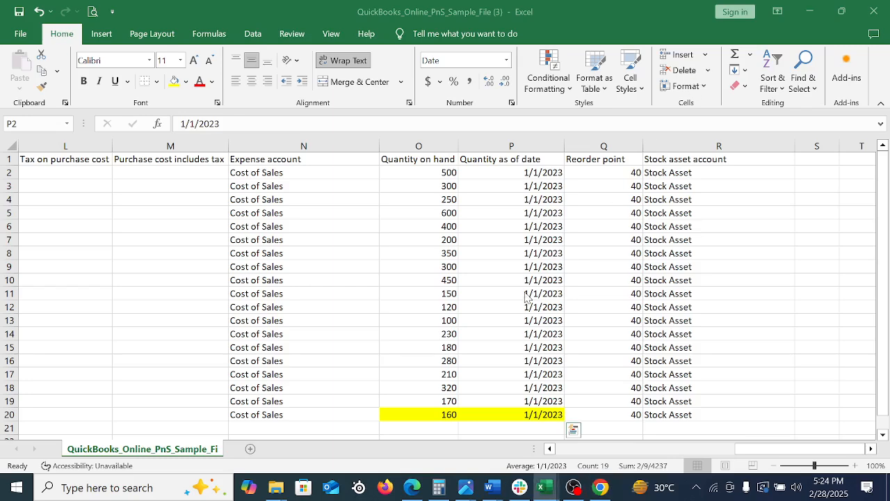
left_click(750, 263)
left_click(782, 304)
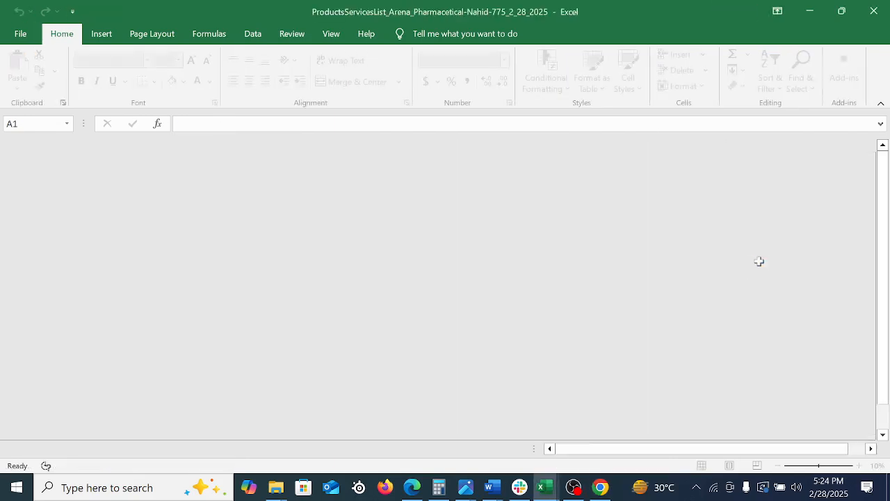
left_click(758, 263)
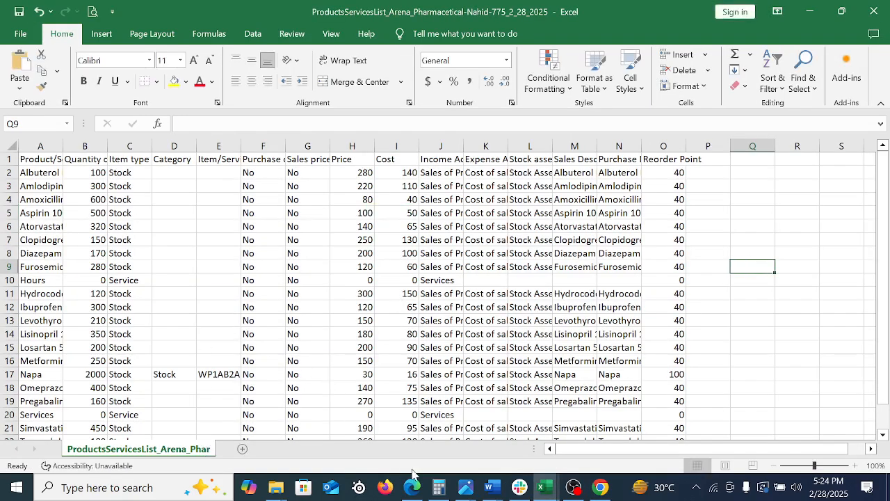
Examine the exported list's data and its column headings in row 1, from Product/Service Name through Reorder Point
mouse_move(643, 451)
left_mouse_down()
mouse_move(802, 454)
mouse_move(643, 454)
left_mouse_up()
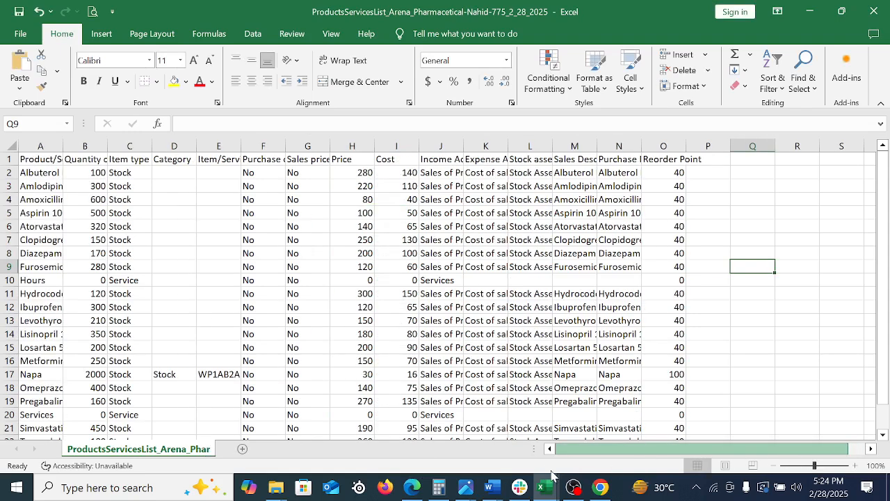
left_click(432, 229)
left_click(482, 207)
left_click(390, 220)
left_click(298, 228)
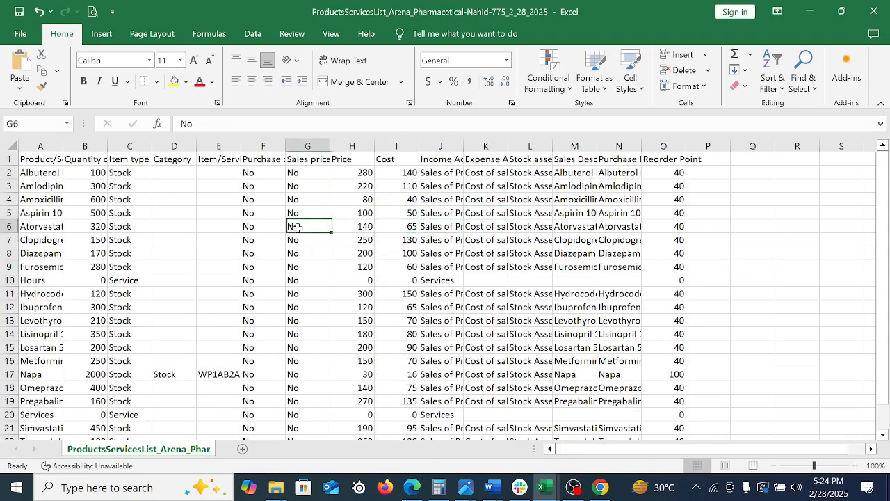
key("Left")
key("Home")
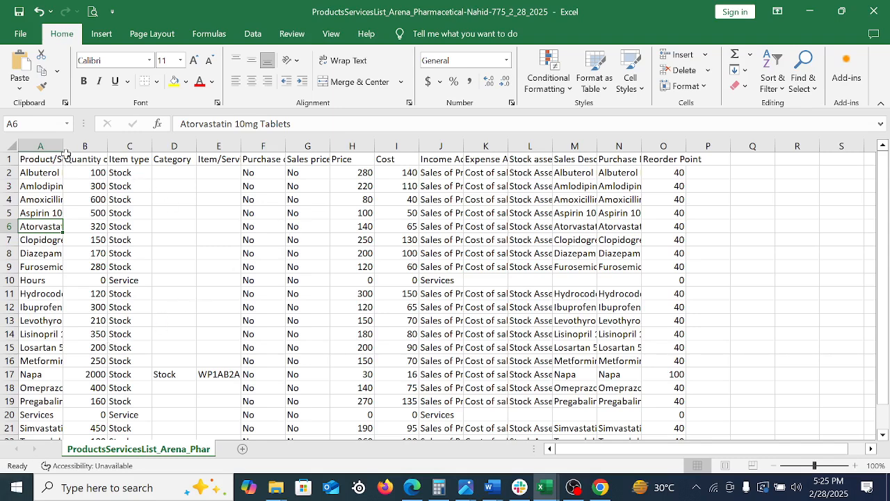
left_click(257, 159)
left_click(382, 159)
key("Right")
key("Right")
key("Right")
key("Right")
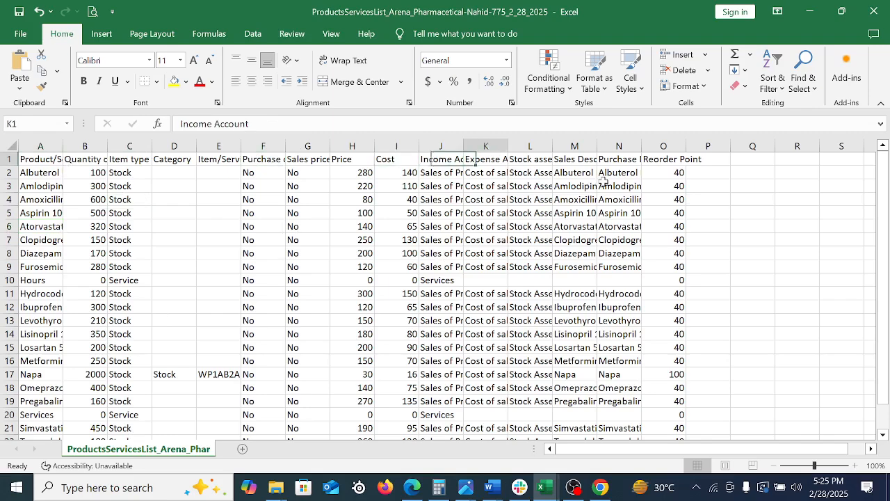
key("Right")
key("Right")
key("Right")
key("Right")
key("Right")
key("Right")
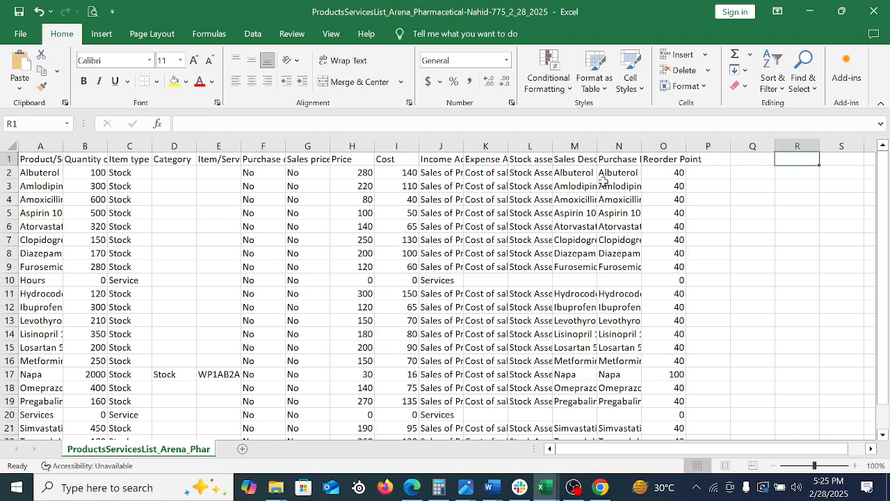
Auto-fit the widths of the Product/Service Name and Quantity on hand columns in the exported list
left_click(56, 147)
double_click(58, 146)
left_click(182, 253)
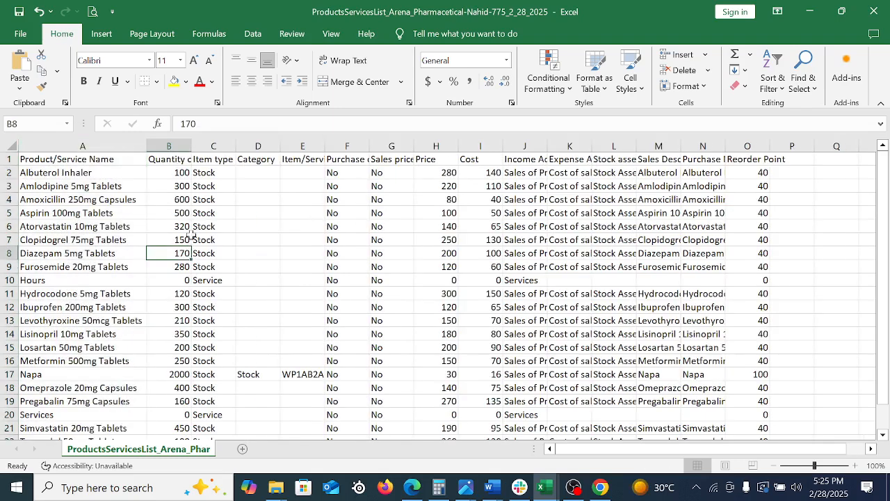
double_click(196, 146)
Auto-fit the widths of the Income Account and Expense Account columns in the exported list
left_click(341, 160)
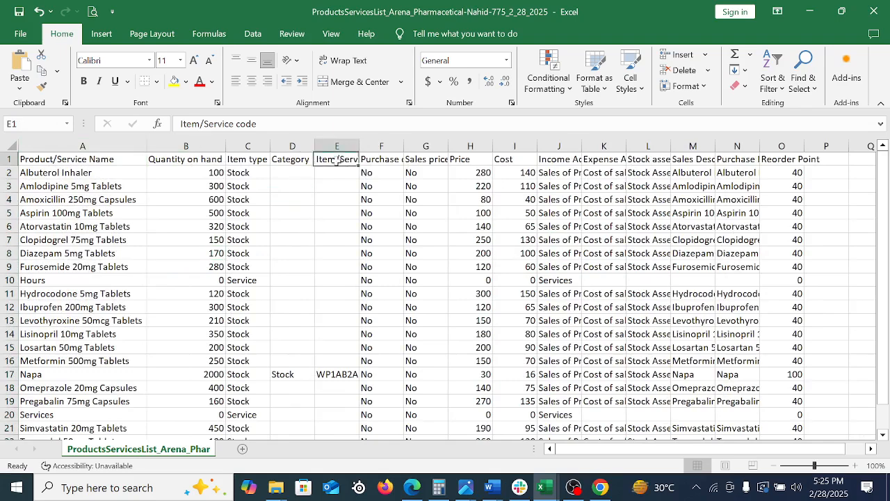
left_click(567, 158)
double_click(582, 146)
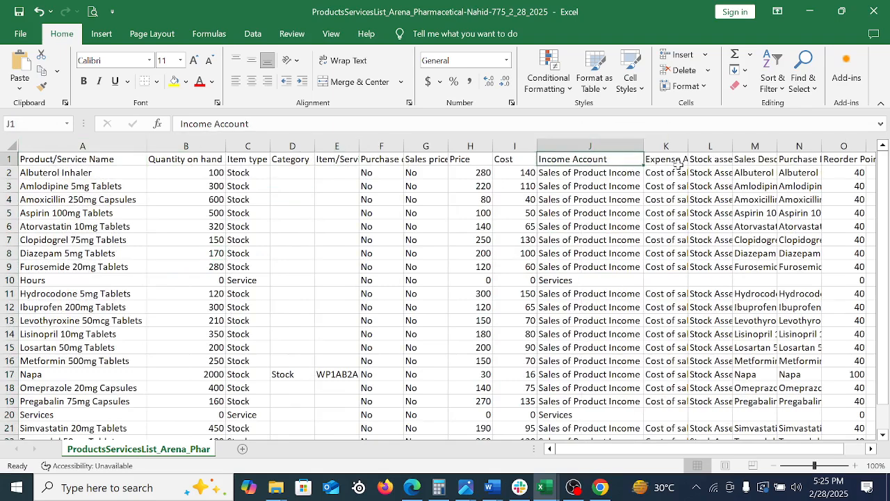
double_click(688, 146)
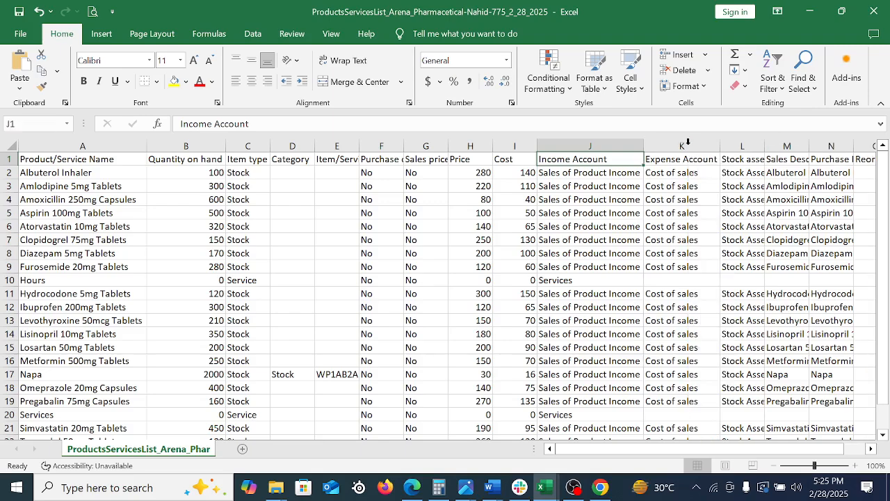
Check the remaining headings from the stock asset account to Reorder Point, then the product rows of the exported list
left_click(741, 162)
key("Right")
key("Right")
key("Right")
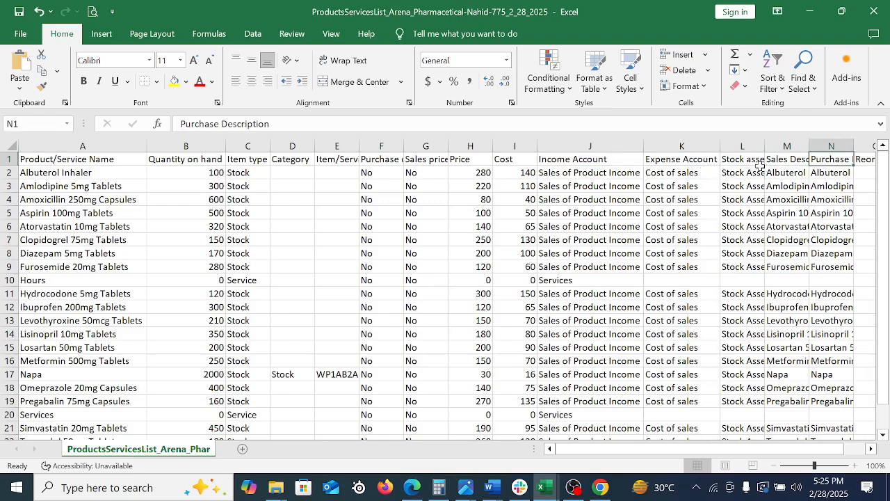
key("Right")
key("Right")
key("Right")
key("Right")
key("Right")
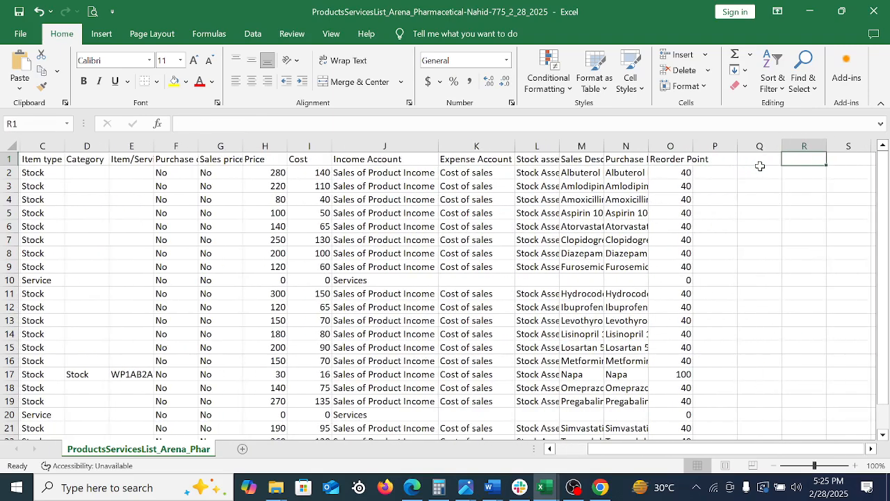
key("Left")
key("Left")
key("Left")
key("Left")
key("Left")
key("Left")
key("Left")
key("Left")
key("Left")
key("Left")
key("Left")
key("Left")
key("Left")
key("Left")
key("Left")
key("Left")
key("Left")
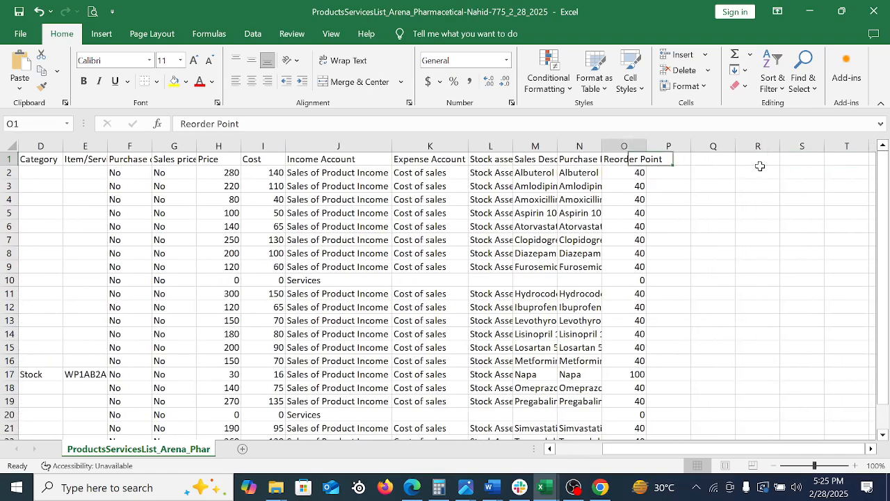
key("Left")
key("Left")
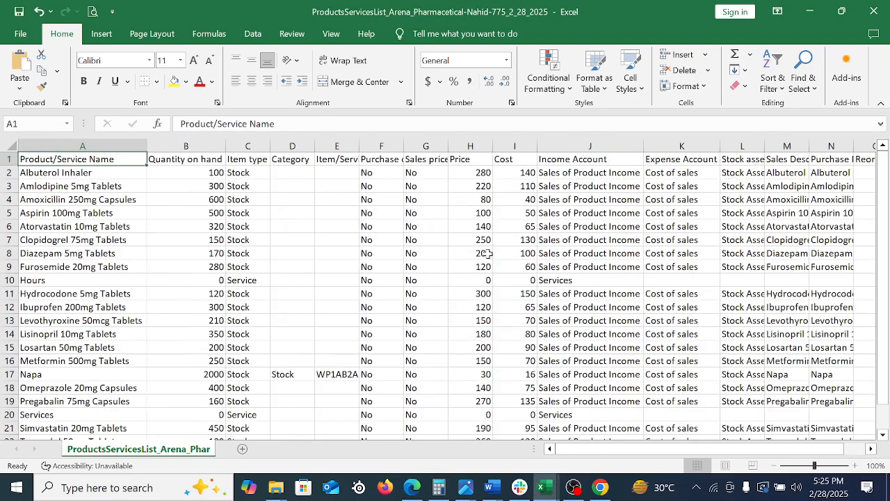
scroll(515, 261, "down", 17)
scroll(500, 257, "up", 17)
Return to the QuickBooks_Online_PnS_Sample_File (3) workbook and examine its stock asset account, reorder point and Quantity as of date values
left_click(809, 11)
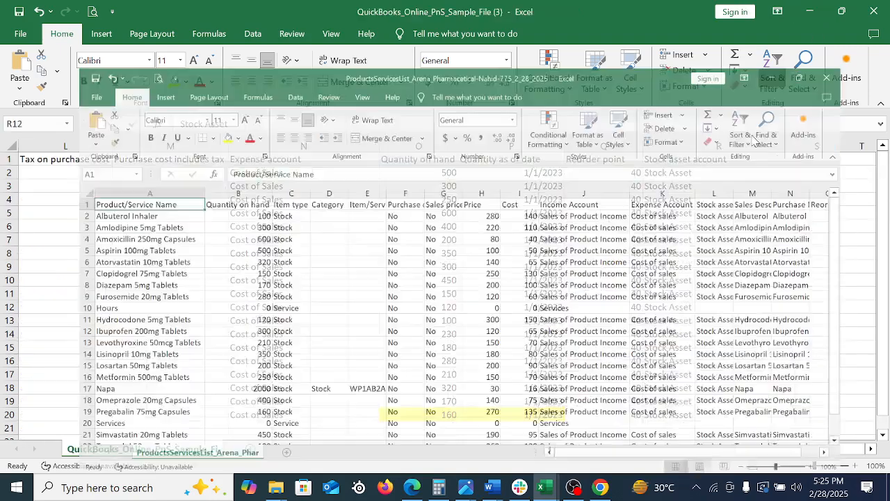
key("Down")
key("Down")
scroll(770, 334, "down", 20)
scroll(758, 332, "up", 20)
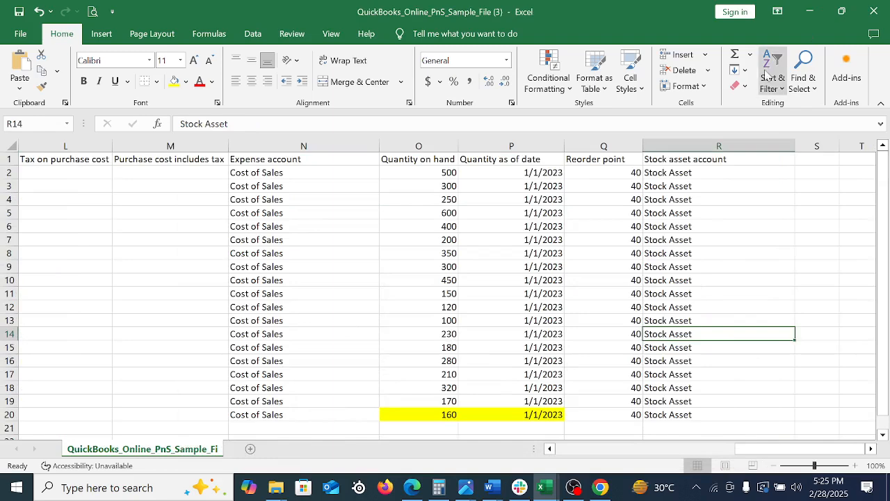
left_click(648, 241)
left_click(594, 268)
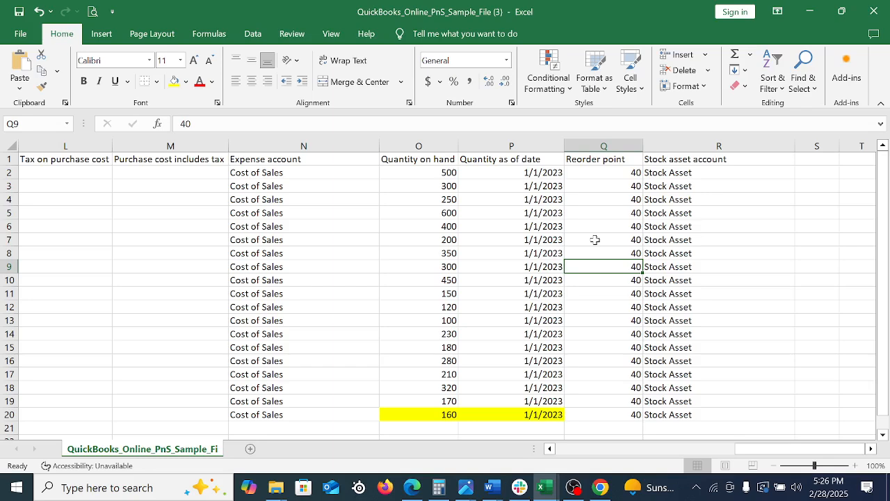
left_click(532, 185)
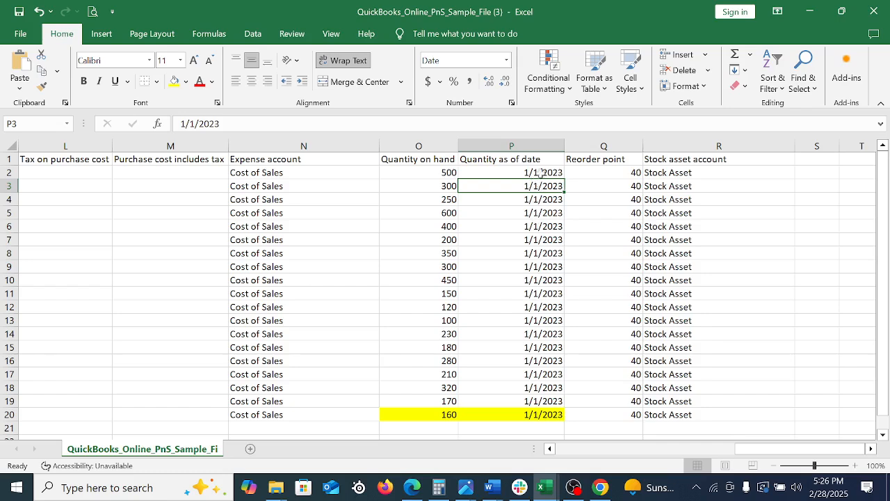
Check individual Quantity as of date and Stock asset account entries in the sample file's product rows
left_click(537, 174)
left_click(720, 198)
left_click(732, 267)
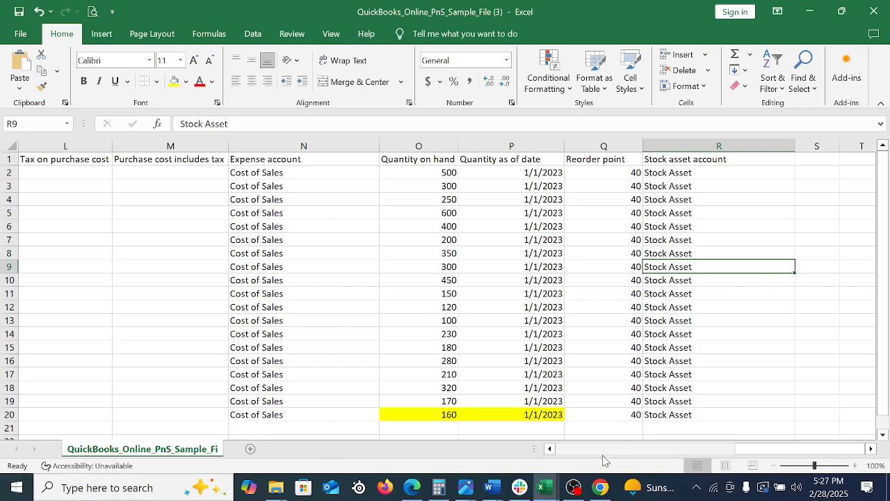
Switch to QuickBooks Online in Chrome and review the names and quantities on hand in the Products & services list
mouse_move(570, 490)
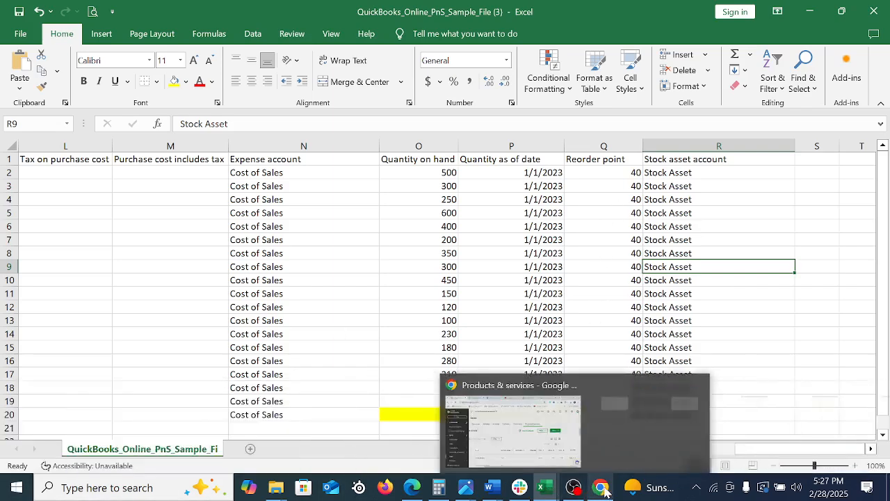
left_click(600, 487)
scroll(629, 347, "up", 15)
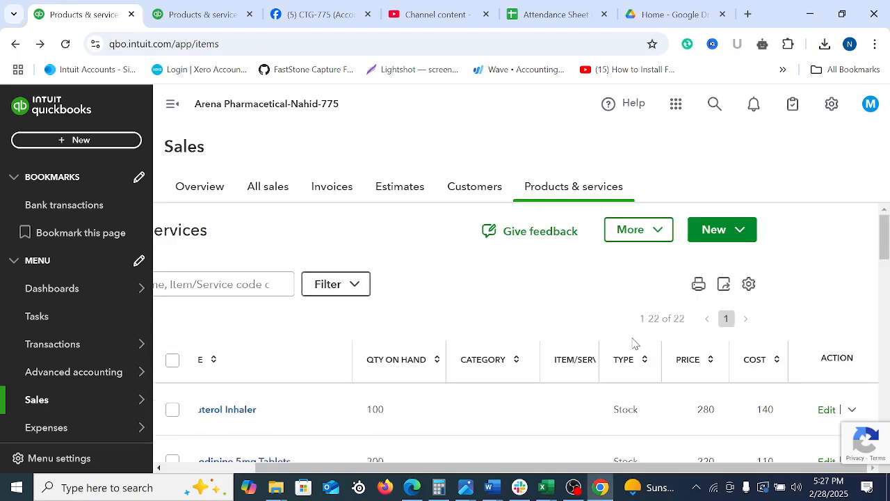
left_click_drag(682, 470, 529, 481)
scroll(596, 396, "down", 10)
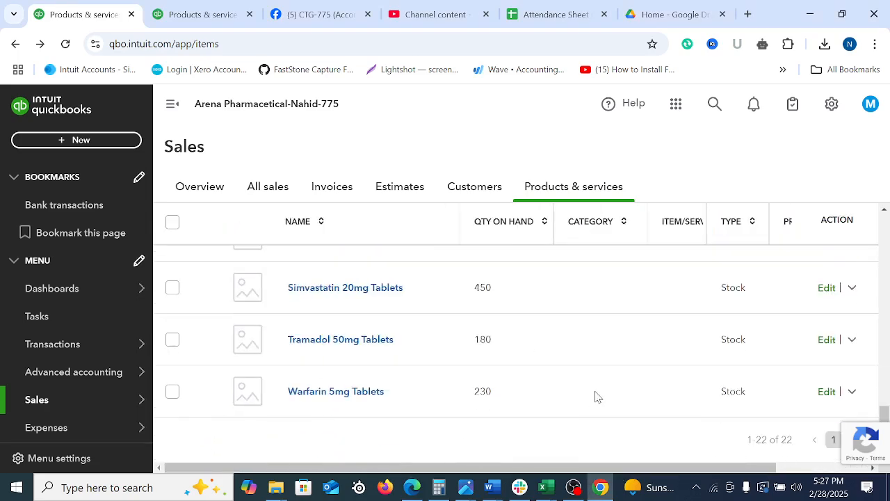
scroll(659, 389, "up", 10)
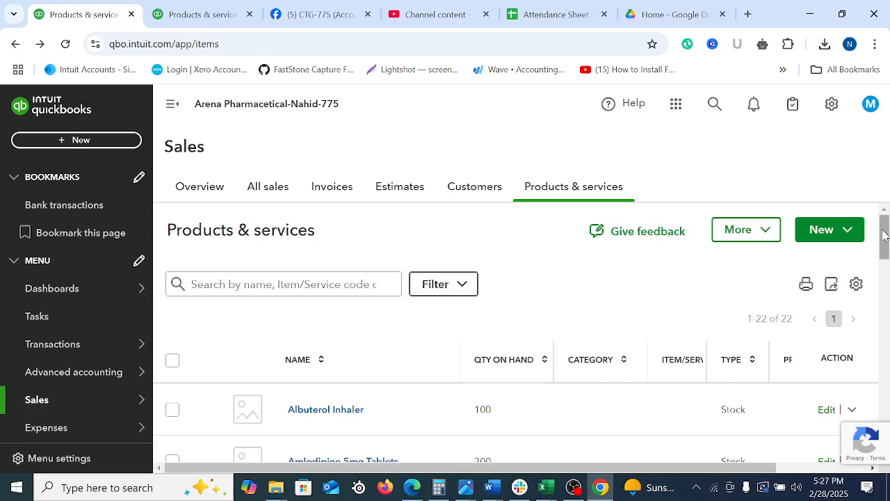
scroll(885, 257, "down", 2)
mouse_move(888, 259)
left_mouse_down()
mouse_move(888, 270)
mouse_move(882, 237)
mouse_move(883, 254)
left_mouse_up()
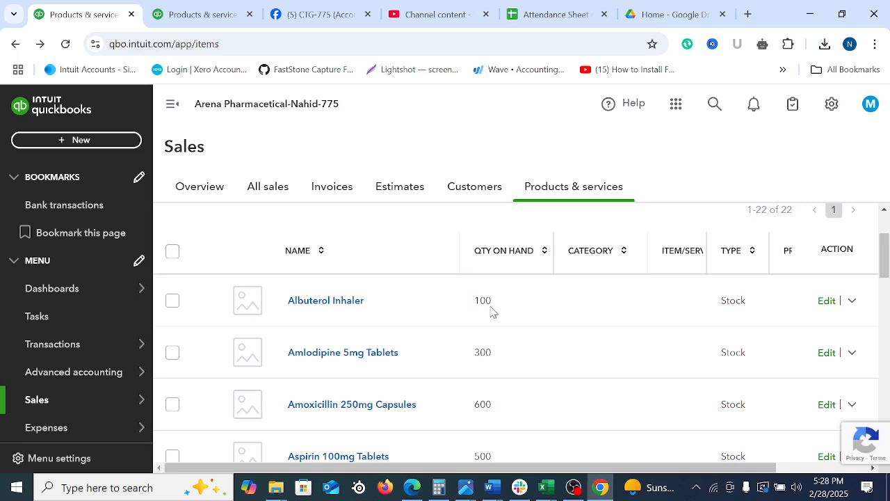
Open the Albuterol Inhaler item for editing and examine its quantity on hand in the stock info
left_click_drag(511, 470, 672, 471)
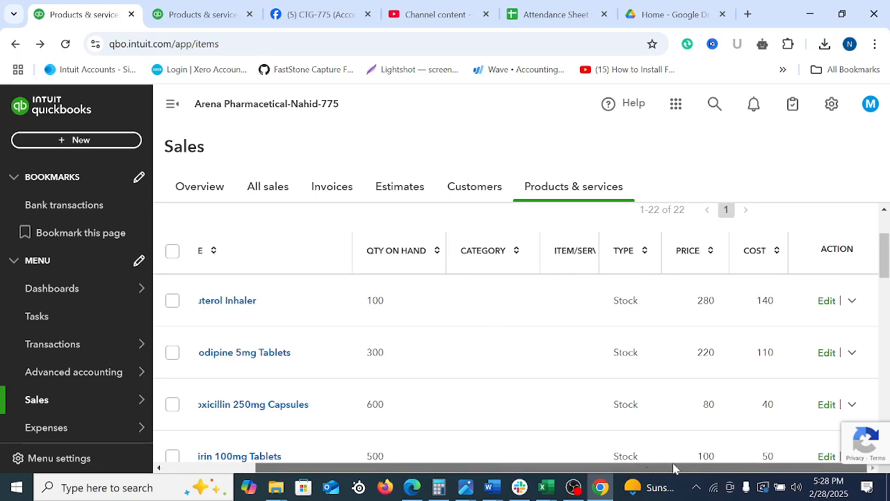
left_click(825, 303)
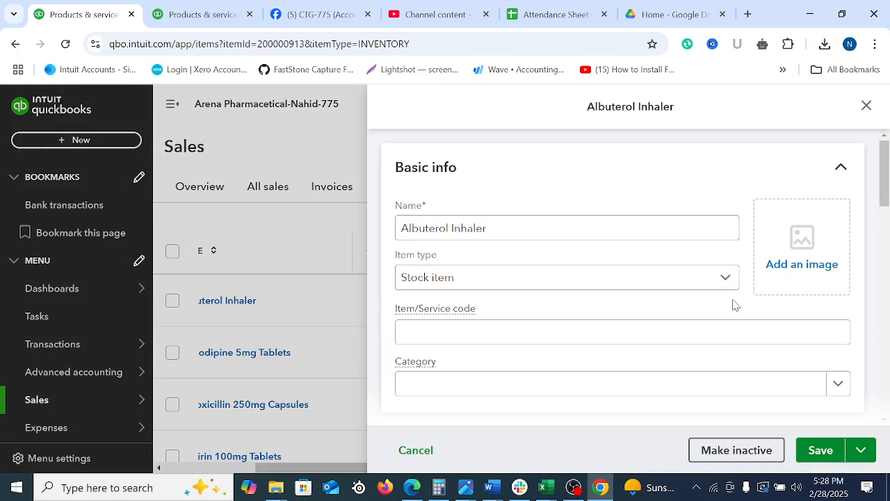
scroll(885, 177, "down", 4)
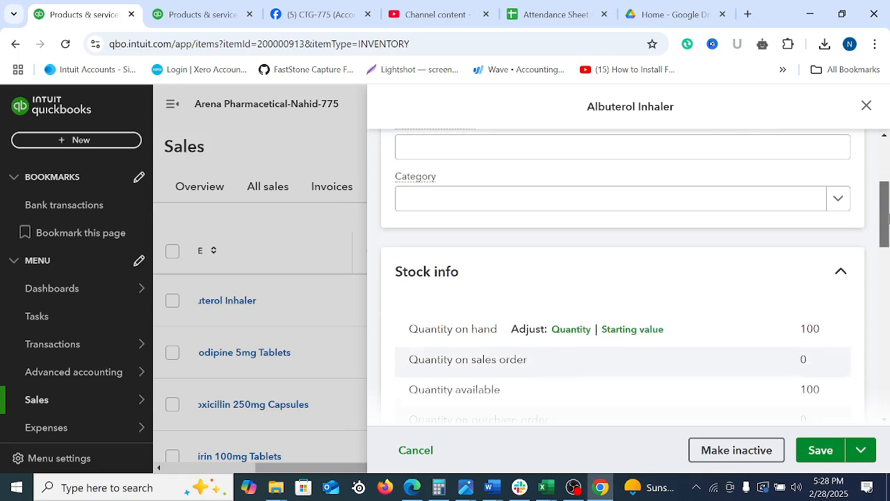
double_click(822, 248)
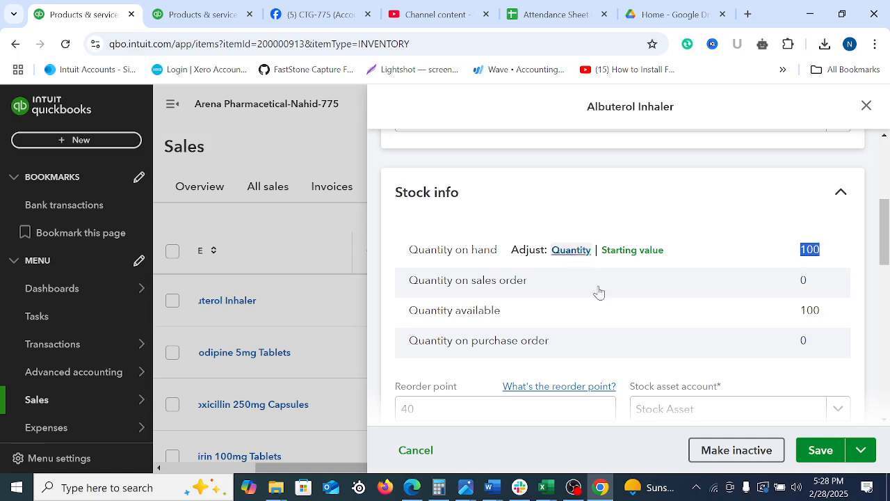
Mark up a full-screen capture with ticks and underlines at Quantity and Starting value and a circle around Adjust, and discard it
key("Print")
mouse_move(0, 0)
left_mouse_down()
mouse_move(864, 340)
mouse_move(889, 495)
left_mouse_up()
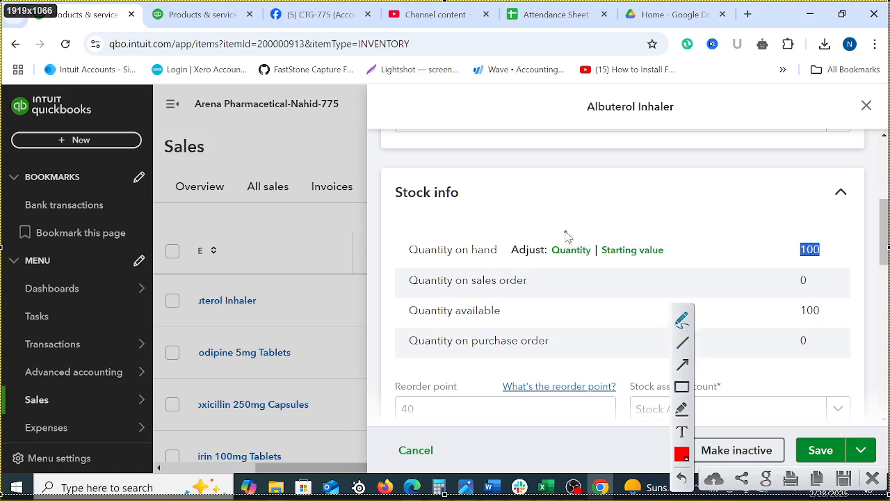
mouse_move(564, 231)
left_mouse_down()
mouse_move(574, 244)
mouse_move(600, 198)
left_mouse_up()
mouse_move(631, 229)
left_mouse_down()
mouse_move(643, 239)
mouse_move(676, 203)
left_mouse_up()
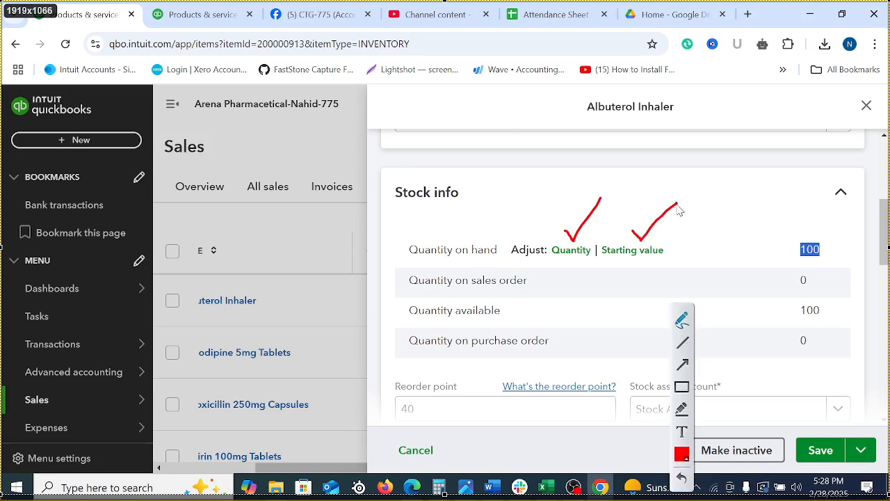
mouse_move(499, 254)
left_mouse_down()
mouse_move(529, 228)
mouse_move(551, 244)
mouse_move(539, 270)
mouse_move(502, 251)
mouse_move(503, 241)
left_mouse_up()
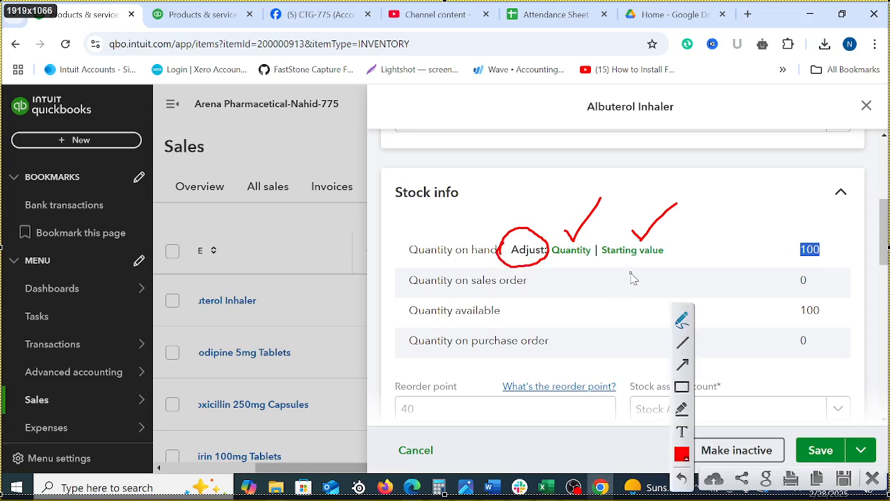
left_click_drag(610, 263, 686, 258)
left_click_drag(557, 265, 585, 263)
mouse_move(652, 216)
left_mouse_down()
mouse_move(665, 235)
mouse_move(714, 195)
left_mouse_up()
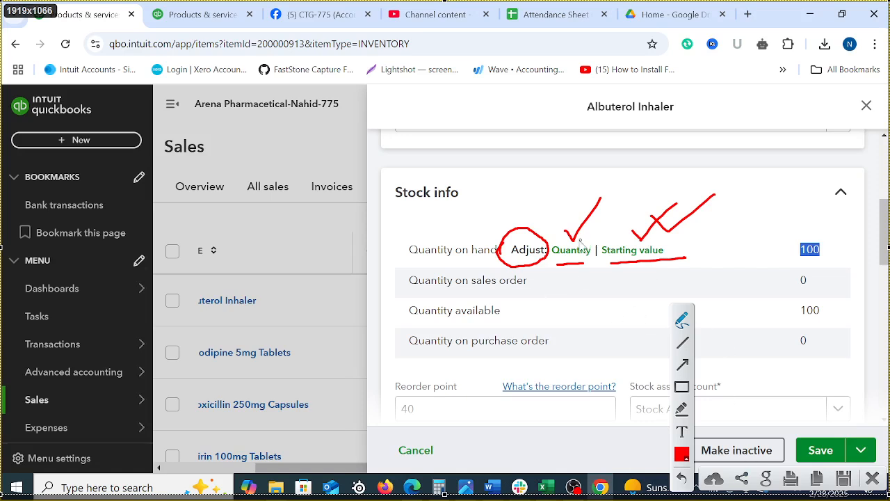
left_click_drag(555, 234, 611, 187)
left_click(872, 478)
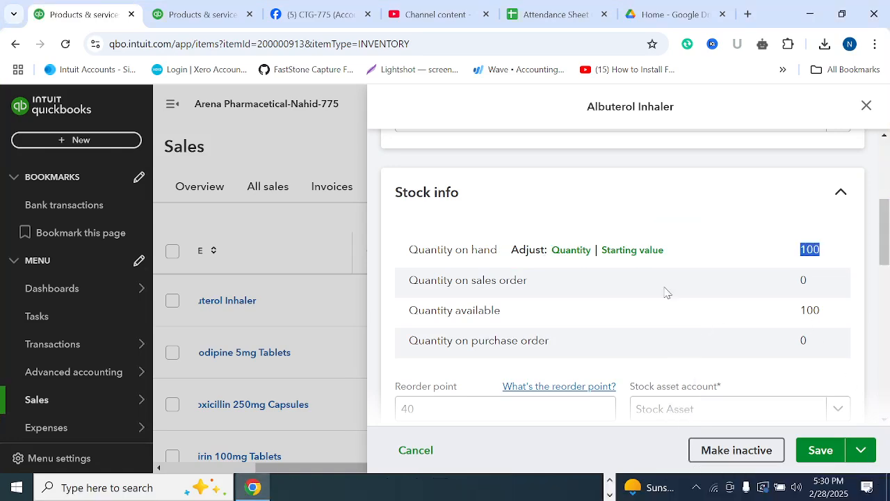
Open the starting value adjustment for Albuterol Inhaler and set its initial quantity to 200
left_click(641, 254)
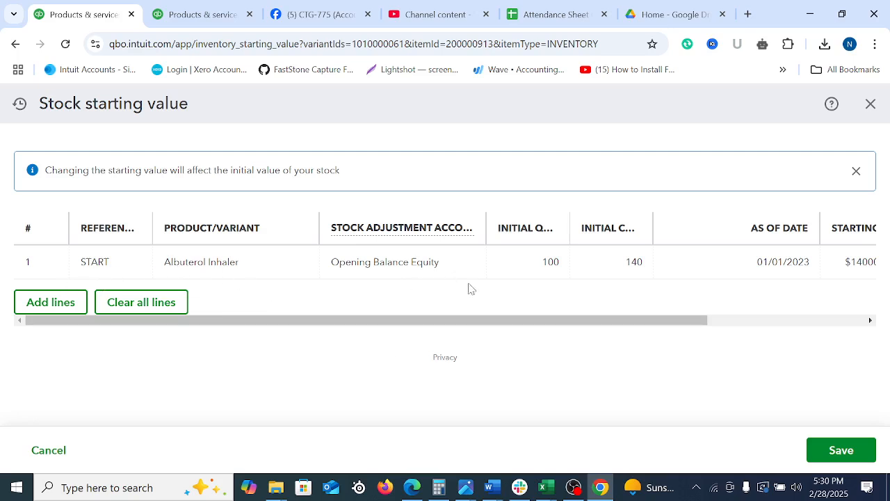
left_click(559, 270)
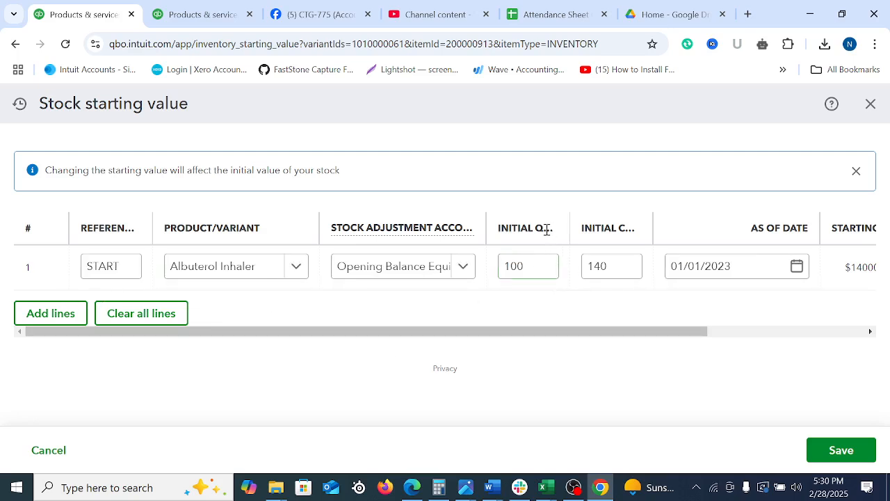
left_click(542, 275)
type("200")
Review the Albuterol Inhaler starting value line, including its as-of date, and save the adjustment, closing the item record
left_click_drag(671, 332, 788, 332)
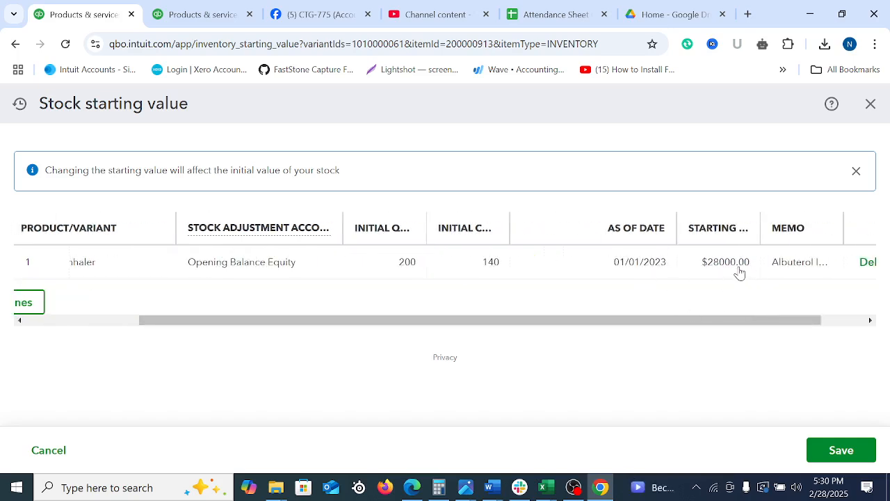
left_click_drag(748, 320, 495, 353)
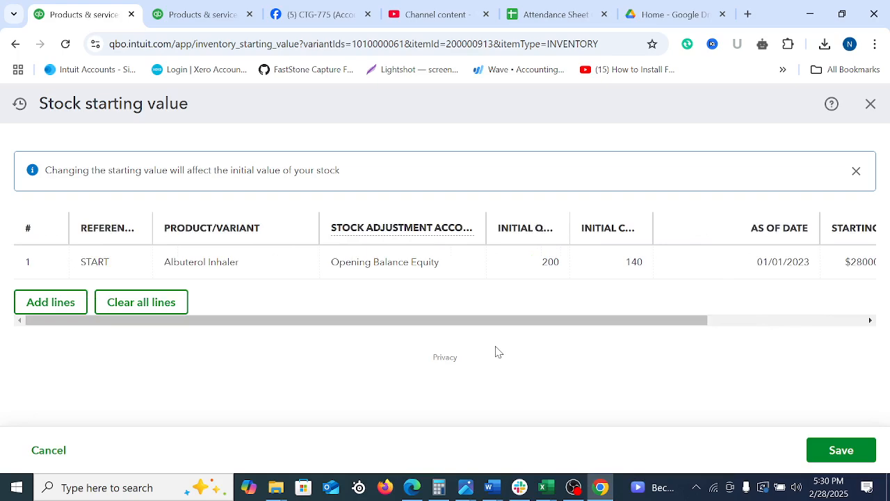
left_click_drag(526, 321, 807, 304)
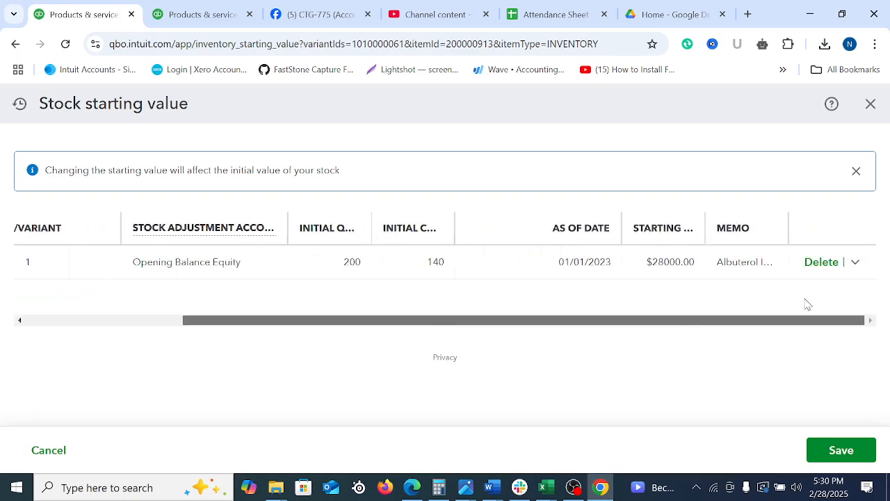
left_click_drag(372, 323, 98, 298)
left_click(176, 265)
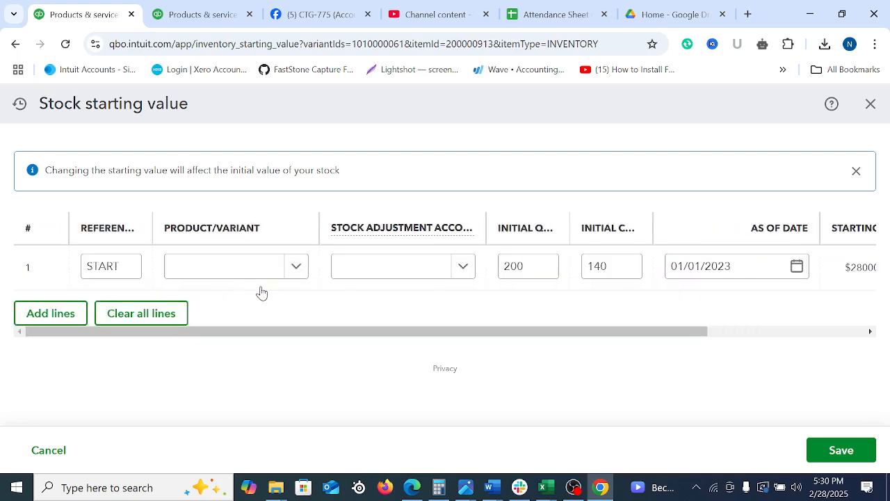
triple_click(723, 274)
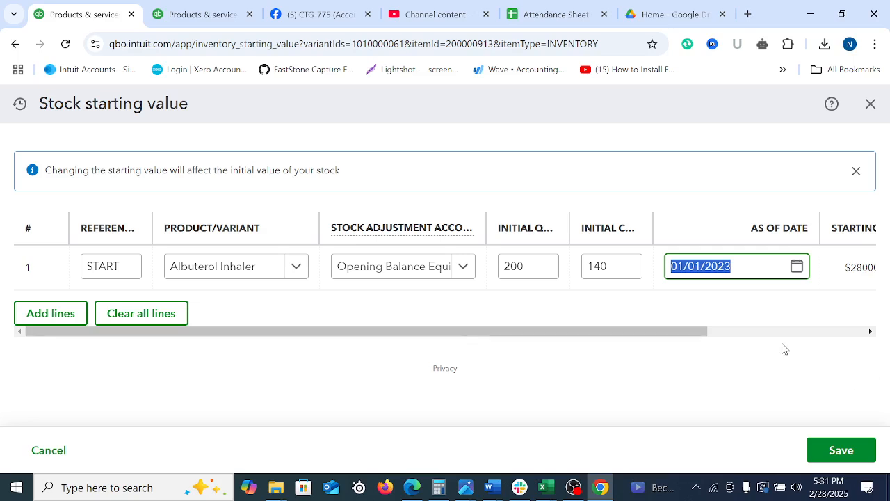
left_click(847, 452)
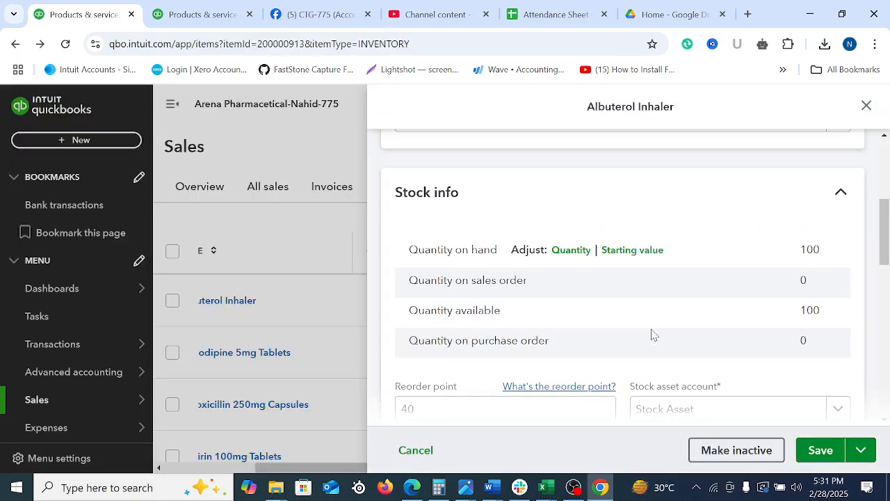
left_click(867, 106)
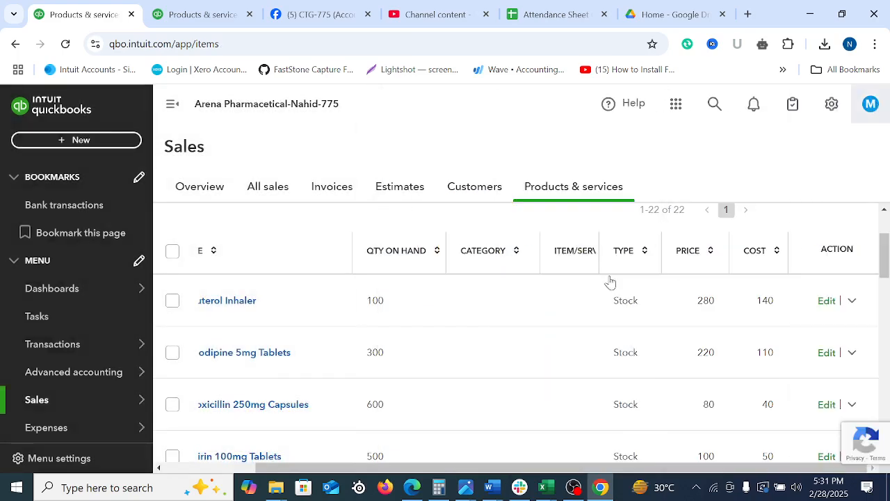
Preview the printout of the Products & services list and close it without saving a PDF
scroll(467, 353, "down", 12)
scroll(467, 354, "up", 14)
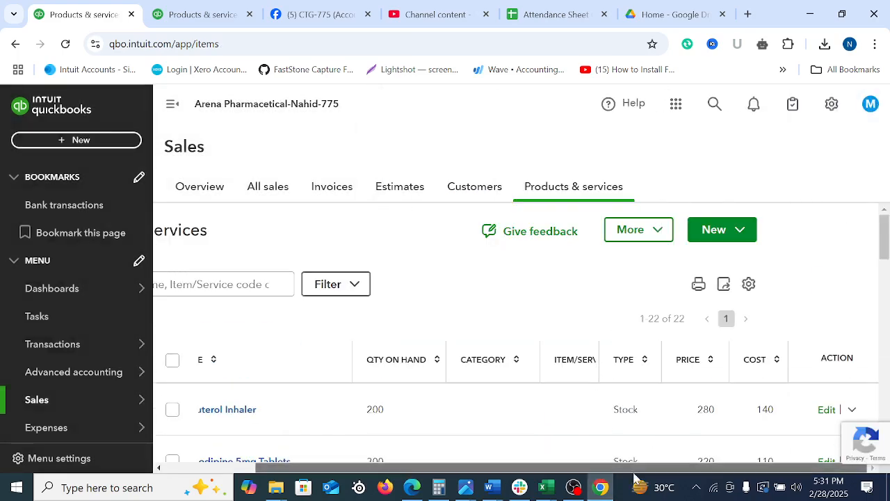
left_click(698, 284)
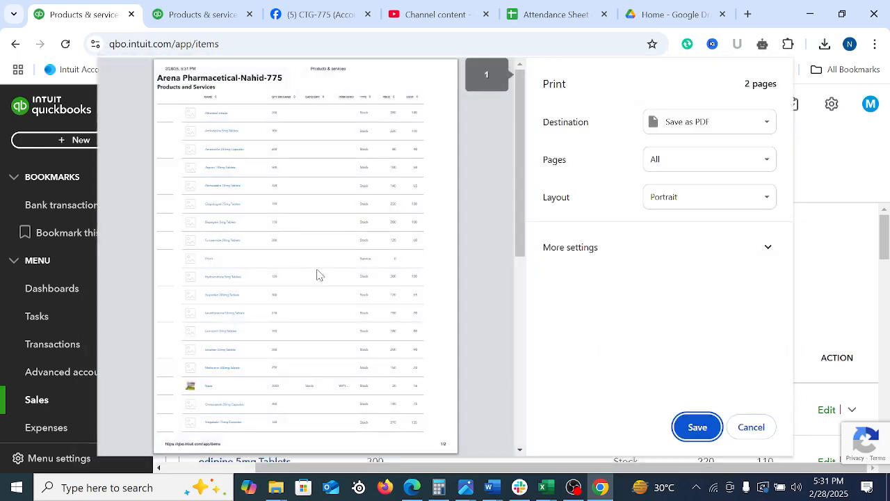
scroll(357, 288, "down", 5)
scroll(357, 295, "up", 5)
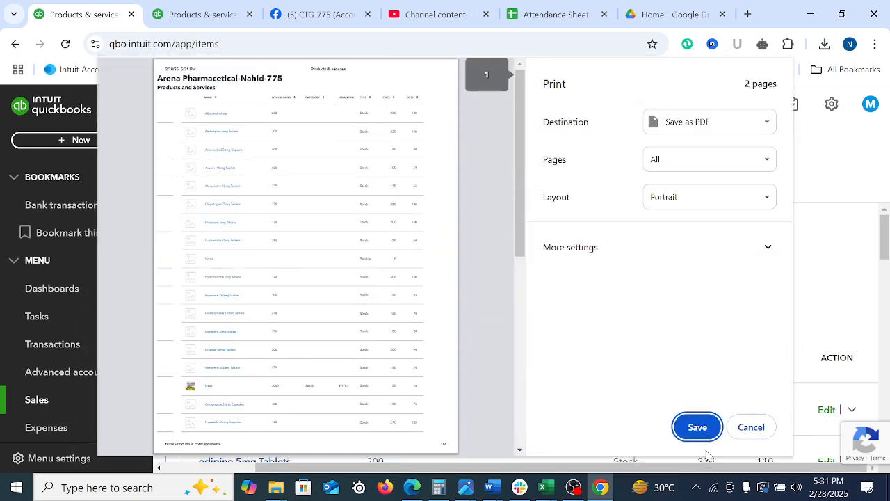
left_click(748, 430)
Examine the additional actions available for Simvastatin 20mg Tablets
scroll(793, 334, "down", 15)
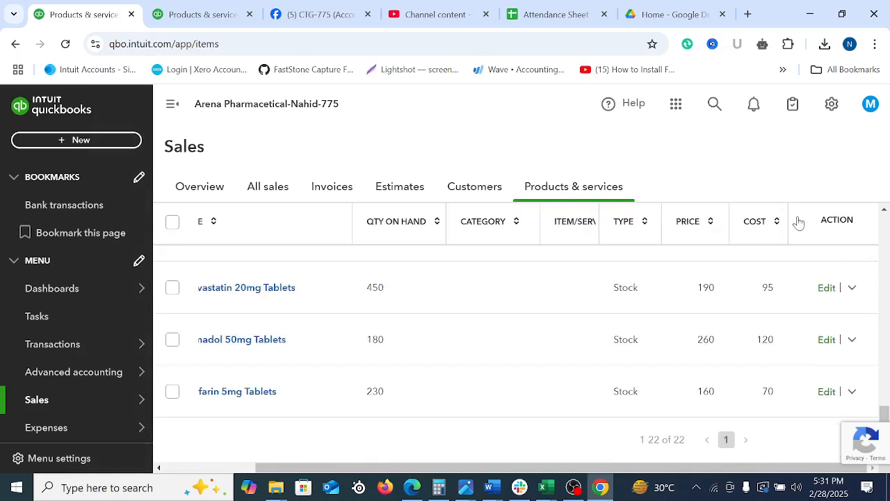
left_click(851, 288)
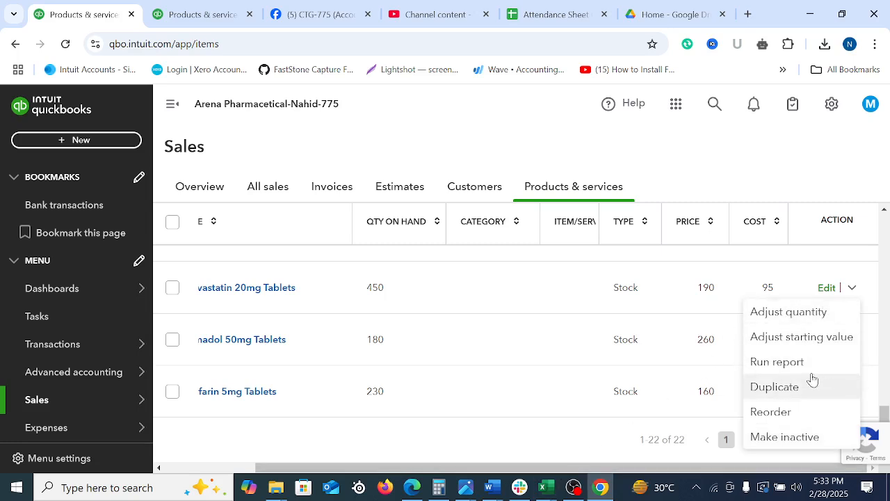
left_click(183, 294)
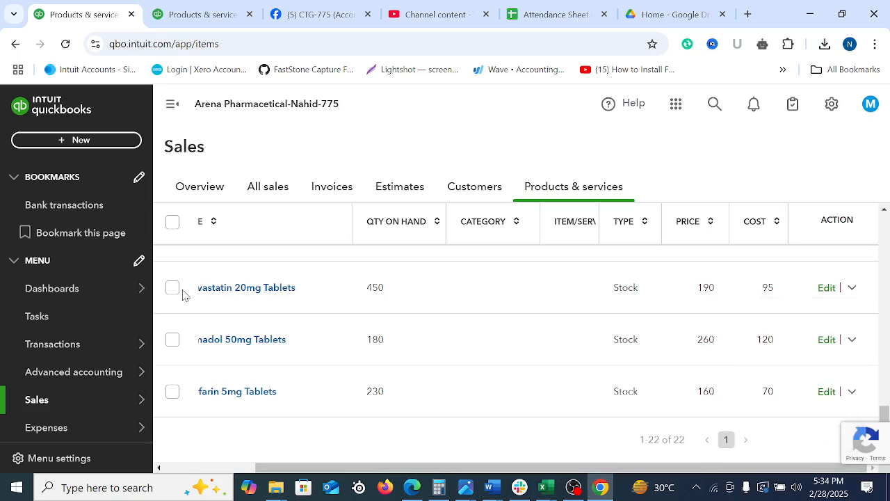
Select Simvastatin 20mg Tablets and Tramadol 50mg Tablets to view the batch actions, and clear the selection
left_click(174, 289)
left_click(172, 342)
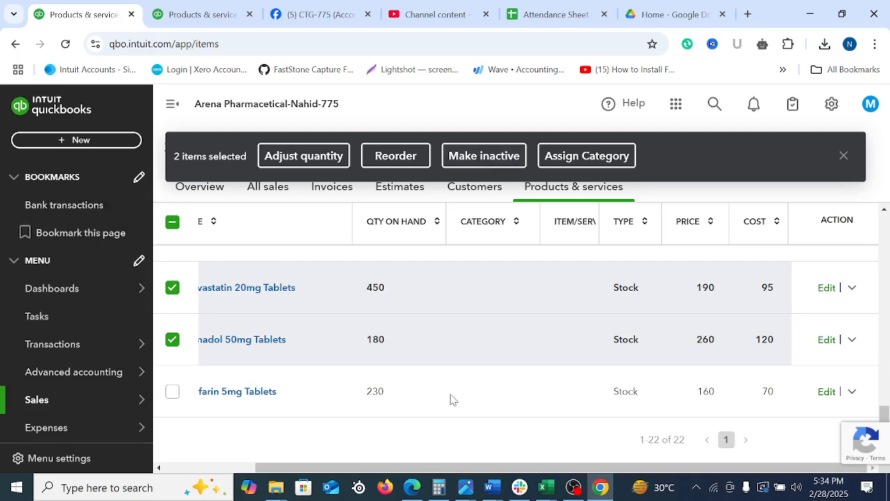
left_click(172, 288)
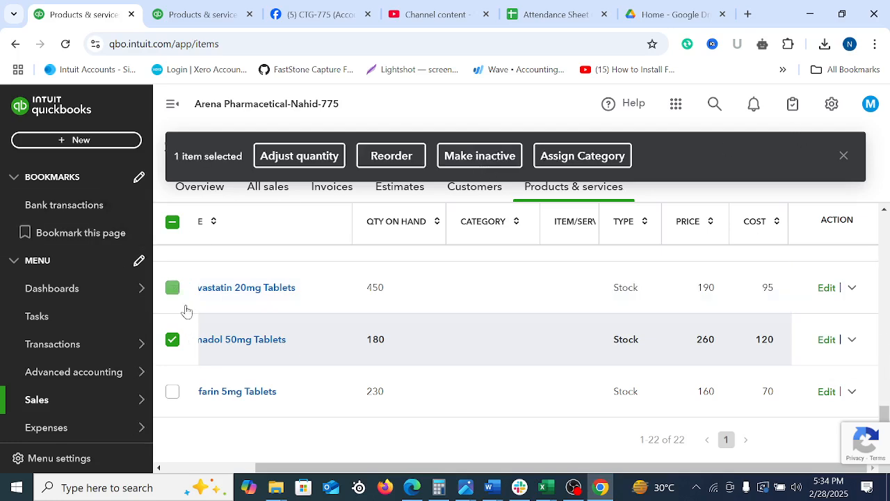
left_click(173, 340)
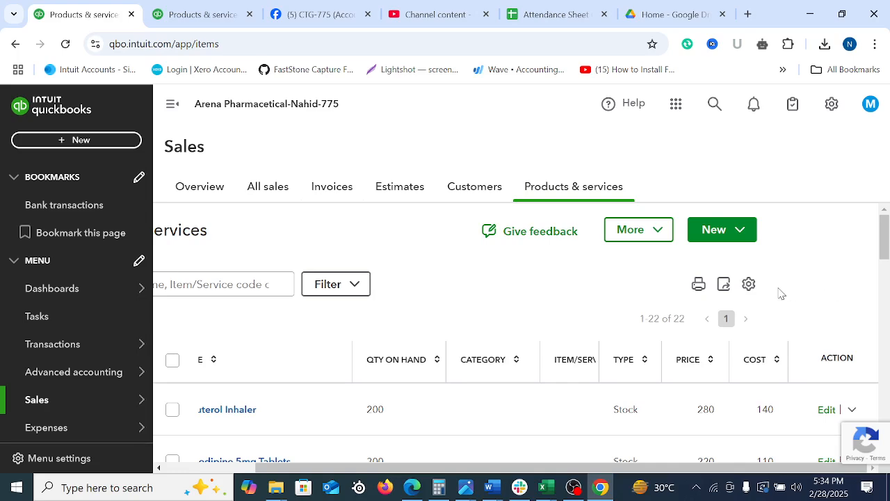
Switch to the Product and Service list-Buyer workbook in Excel and clear the date formula in cell H2
scroll(676, 323, "down", 15)
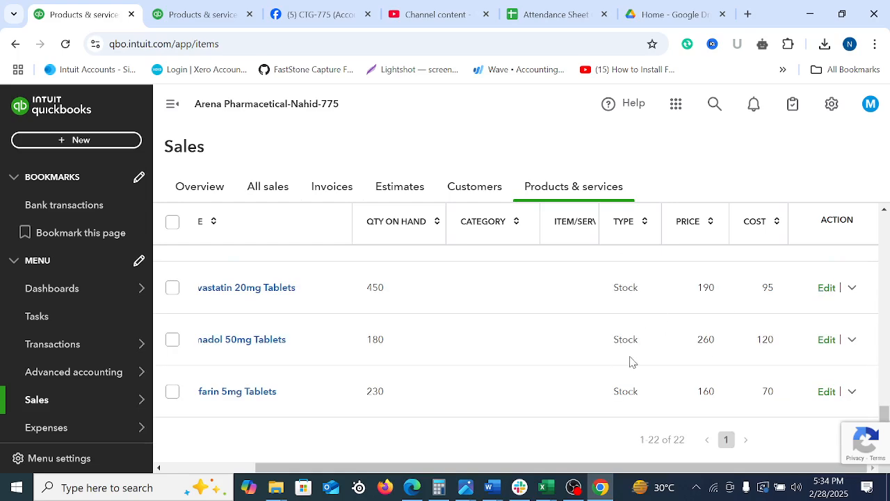
mouse_move(548, 495)
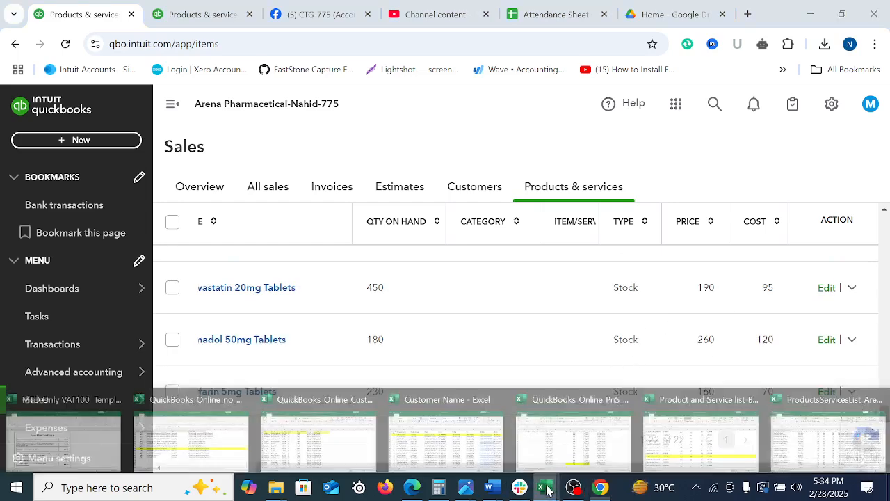
left_click(777, 411)
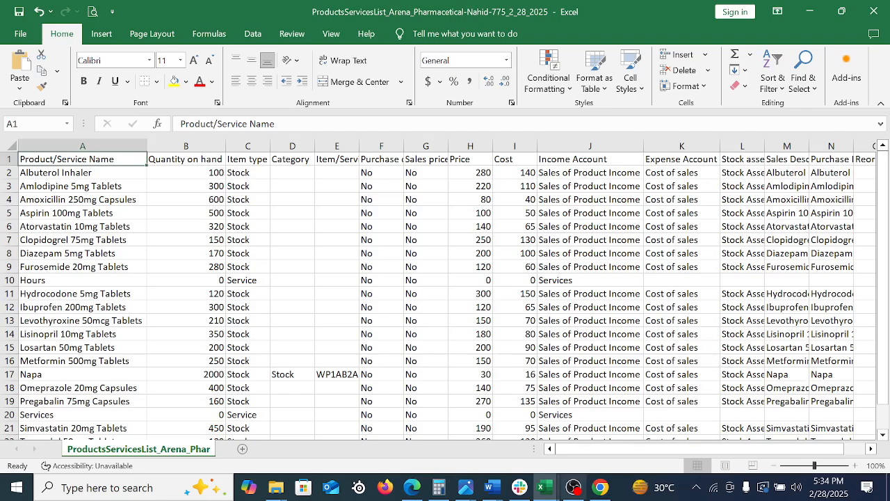
mouse_move(541, 491)
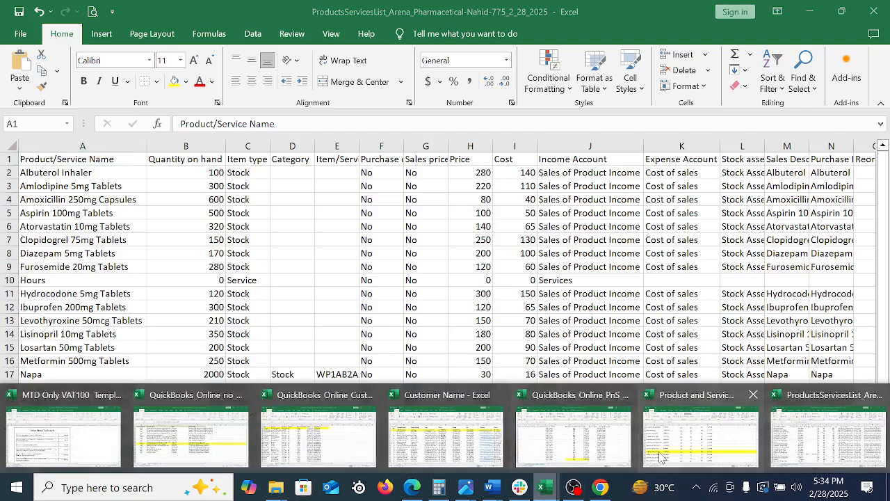
left_click(699, 431)
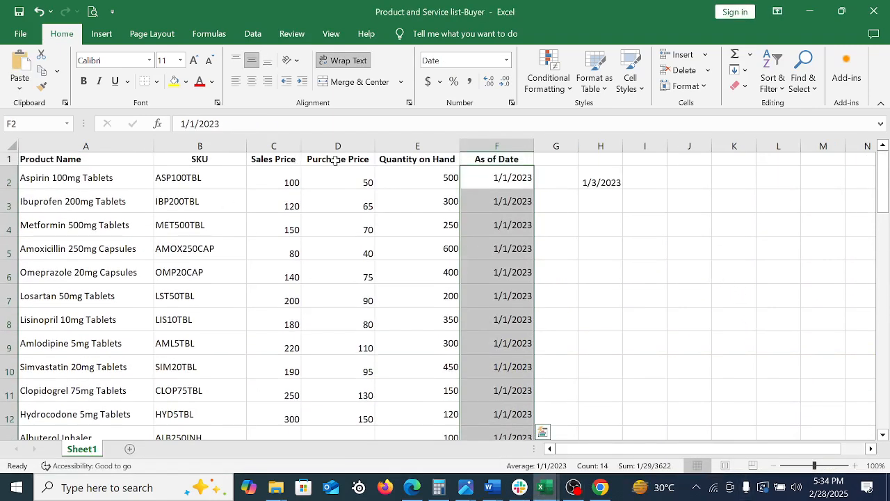
left_click(422, 179)
left_click(616, 171)
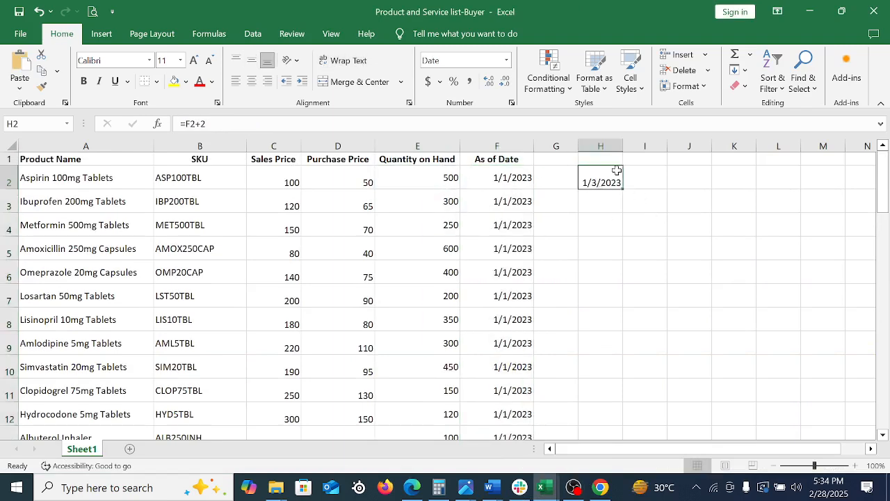
key("Delete")
left_click(690, 229)
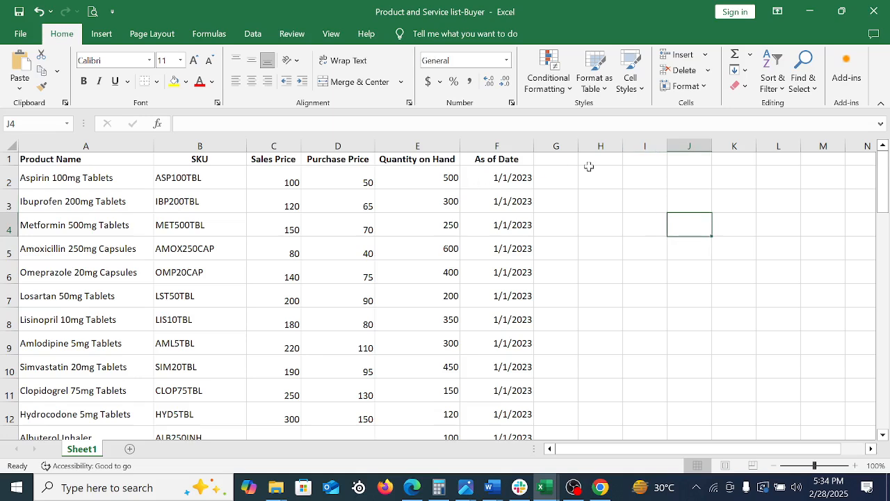
Enter the formula =E2*D2 in cell H2 to multiply the quantity on hand by the purchase price
left_click(591, 172)
type("=")
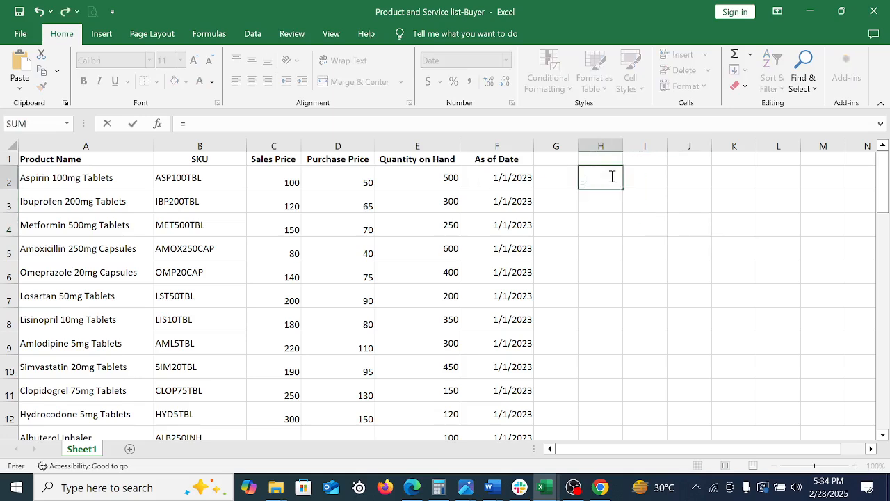
left_click(452, 178)
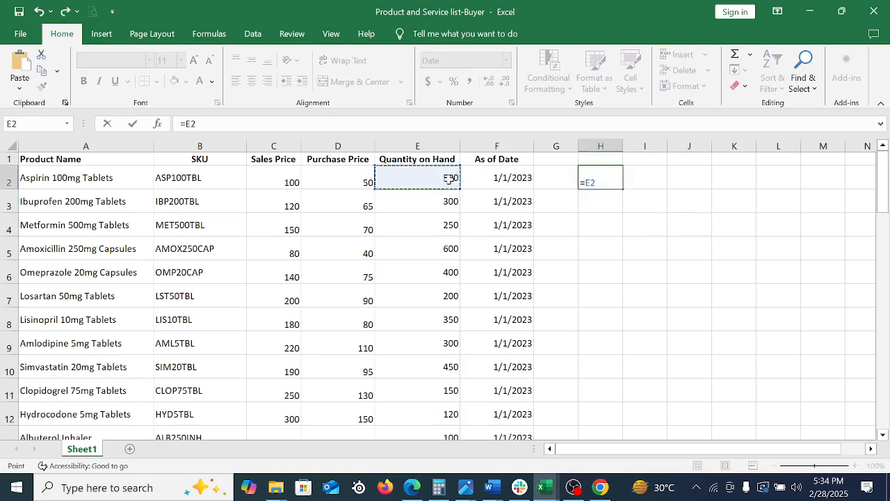
type("*")
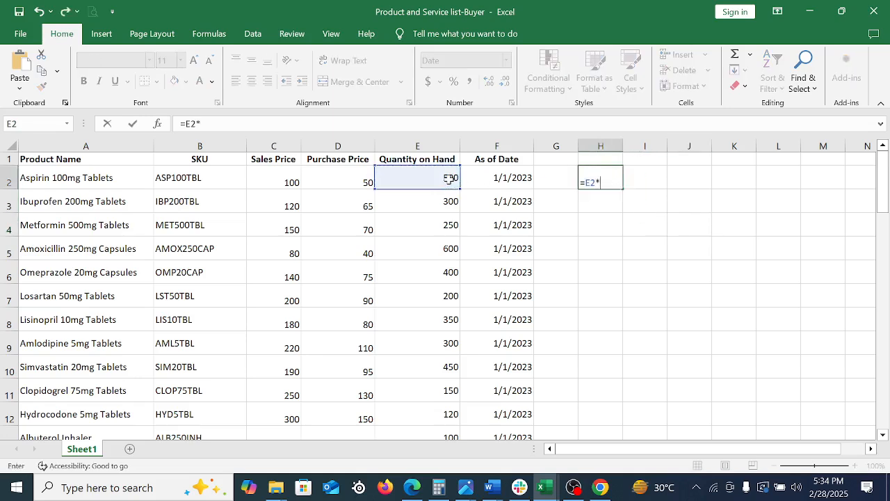
left_click(343, 182)
key("Return")
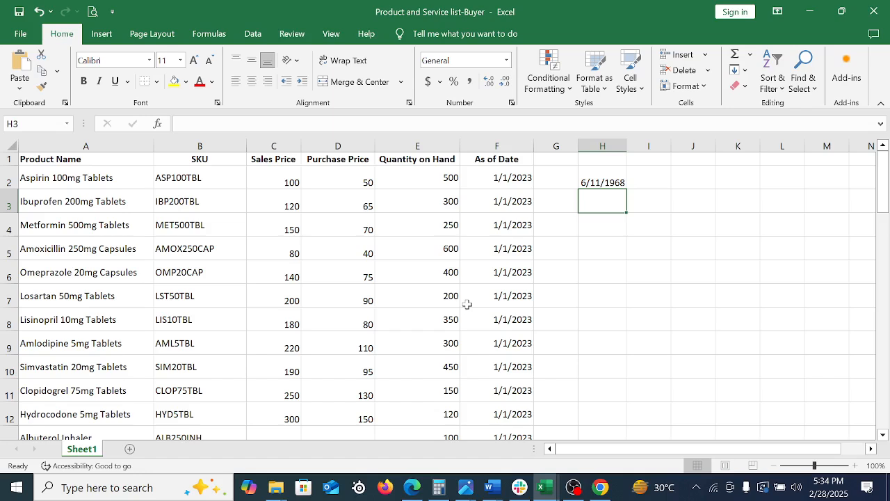
Apply the General number format to column H from H2 down and fill the stock value formula through H20
left_click(602, 182)
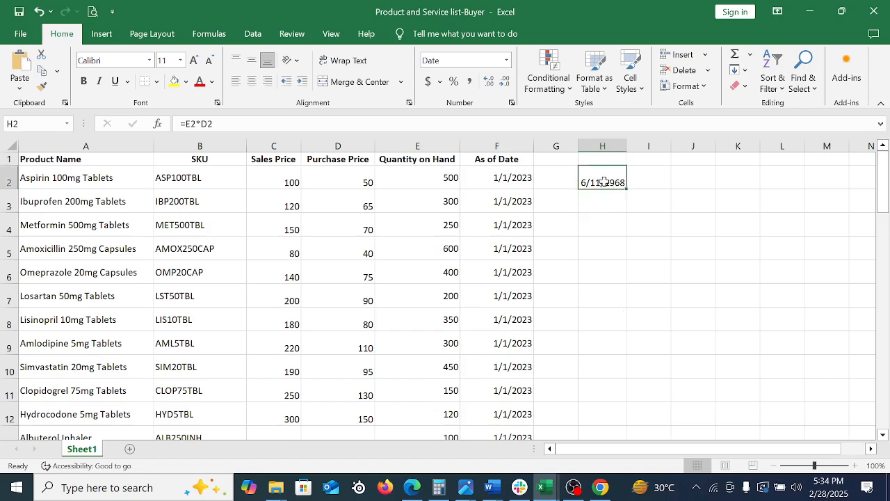
right_click(604, 181)
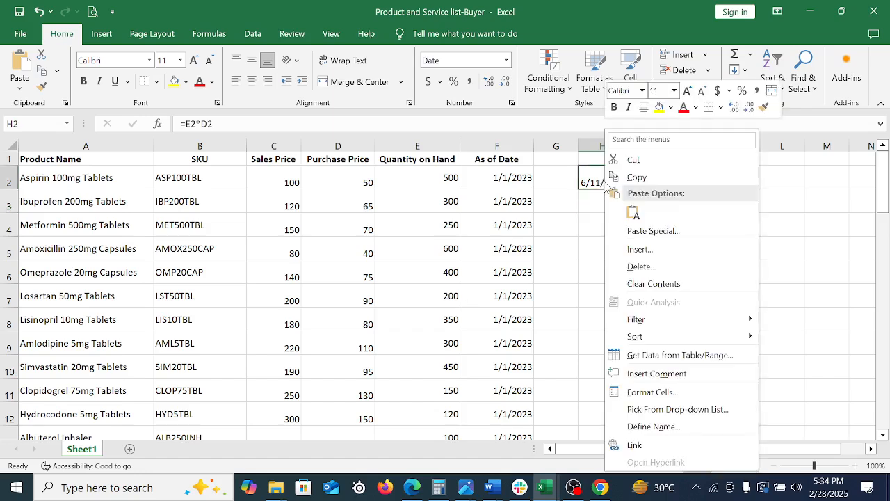
left_click(607, 186)
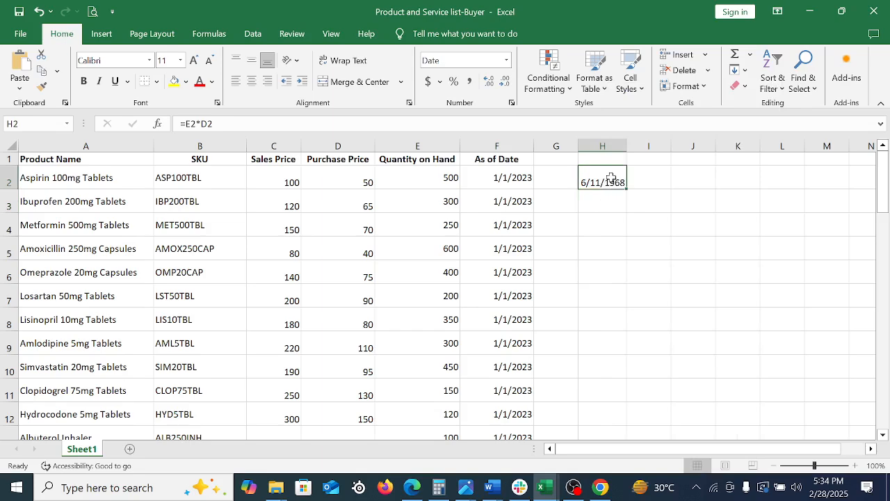
left_click_drag(610, 180, 603, 138)
scroll(628, 310, "up", 11)
right_click(605, 244)
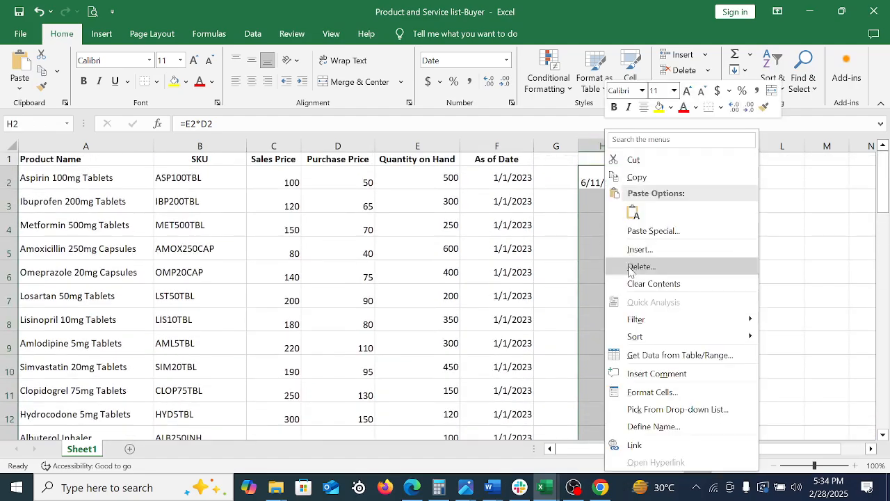
left_click(664, 394)
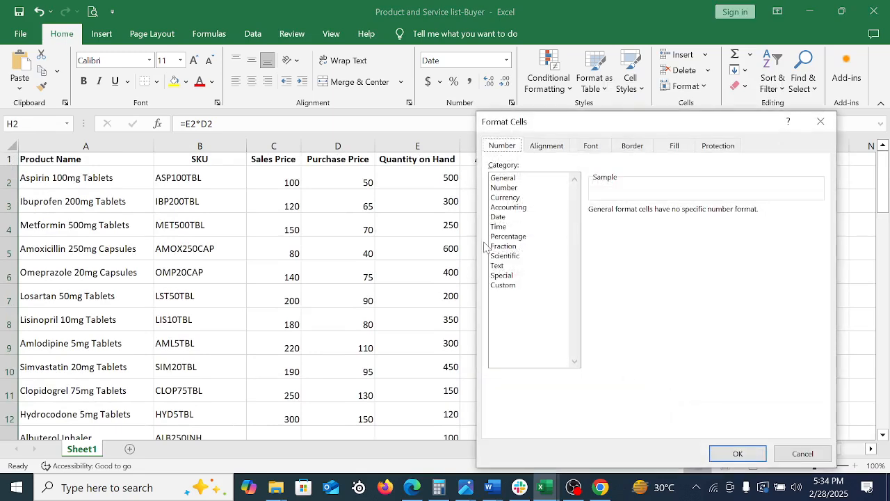
left_click(503, 178)
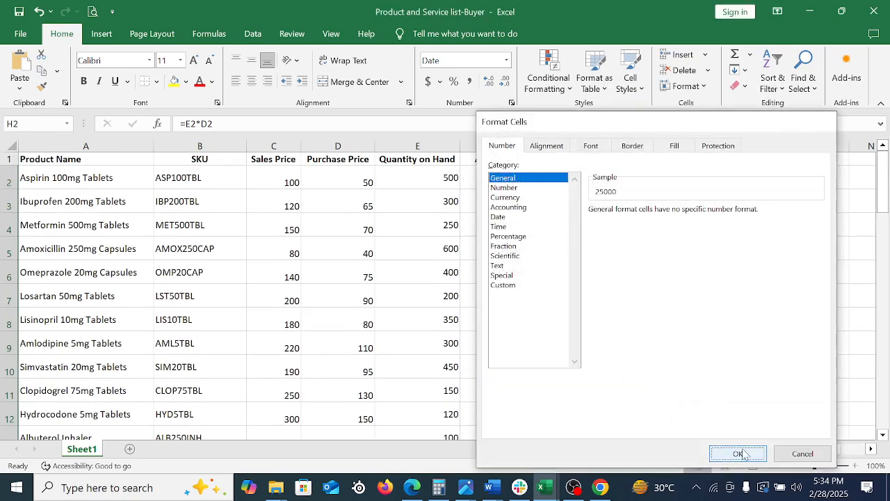
left_click(738, 454)
left_click_drag(602, 174, 602, 374)
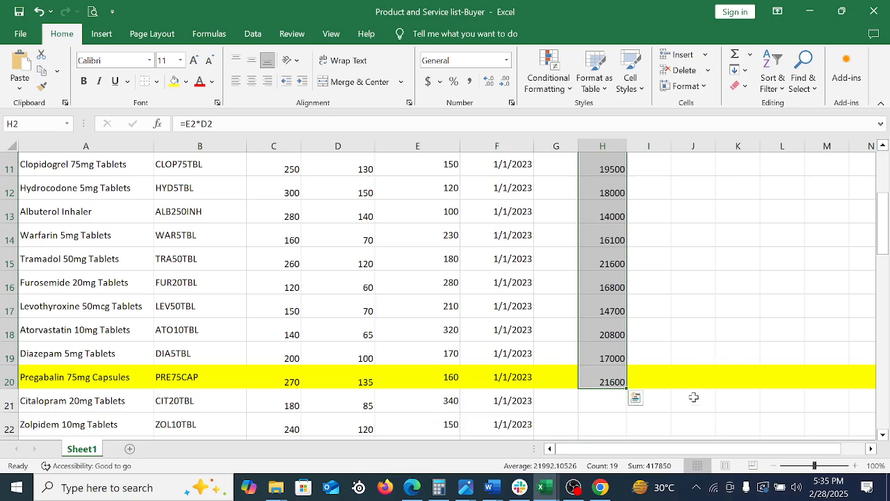
left_click(648, 274)
Switch to QuickBooks Online in Chrome, leave the batch product import, and open the Balance Sheet report
left_click(597, 489)
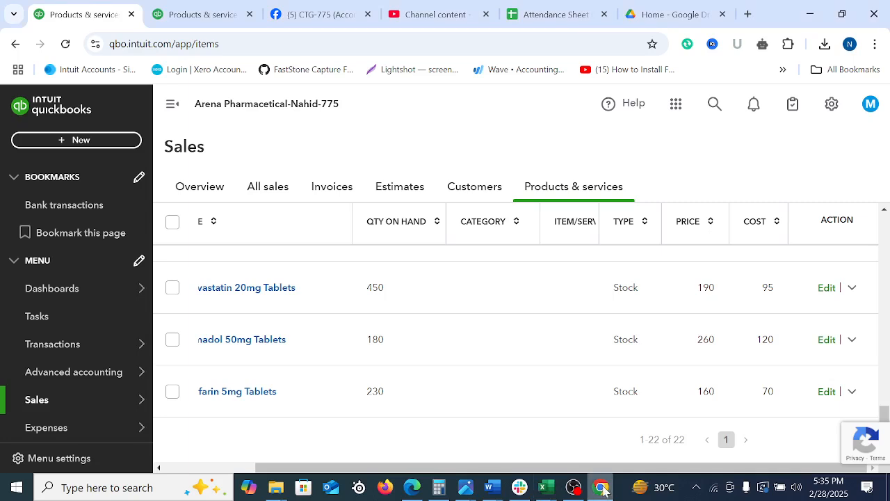
left_click(209, 19)
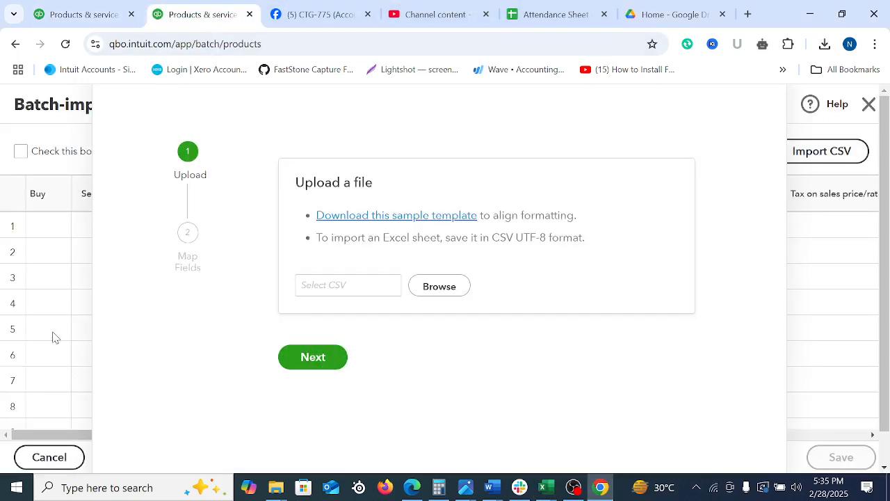
scroll(886, 123, "down", 1)
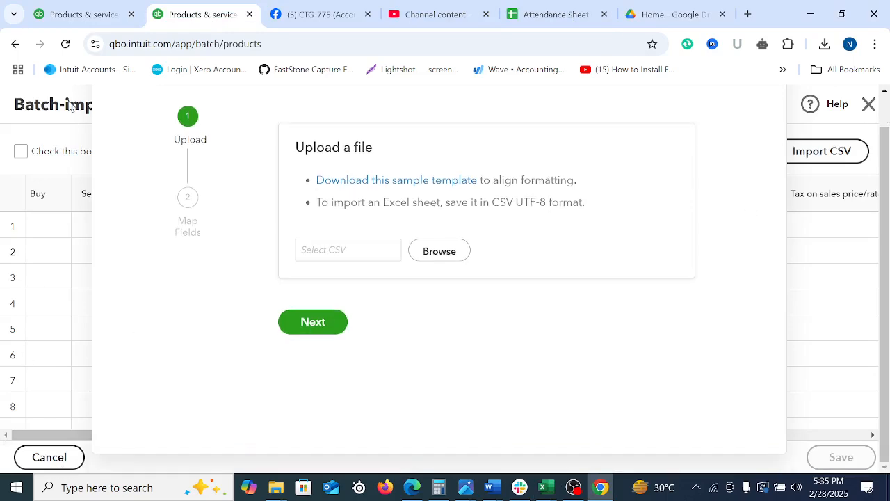
left_click(15, 44)
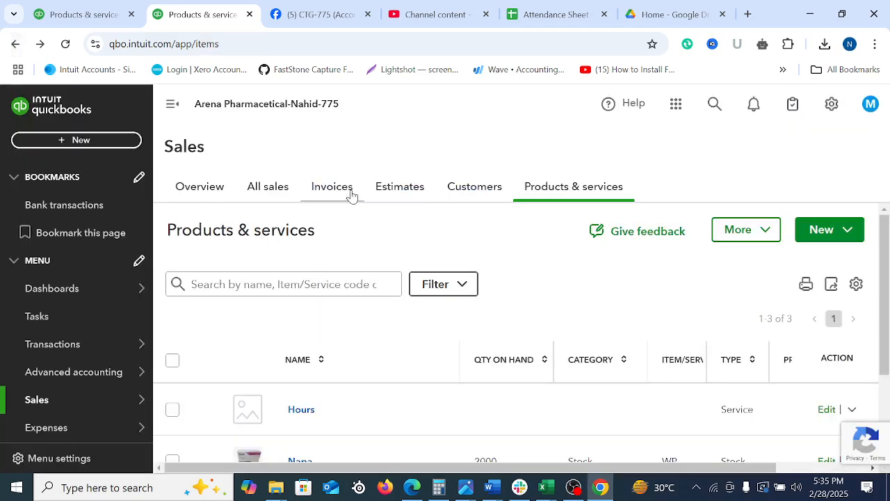
scroll(60, 383, "down", 3)
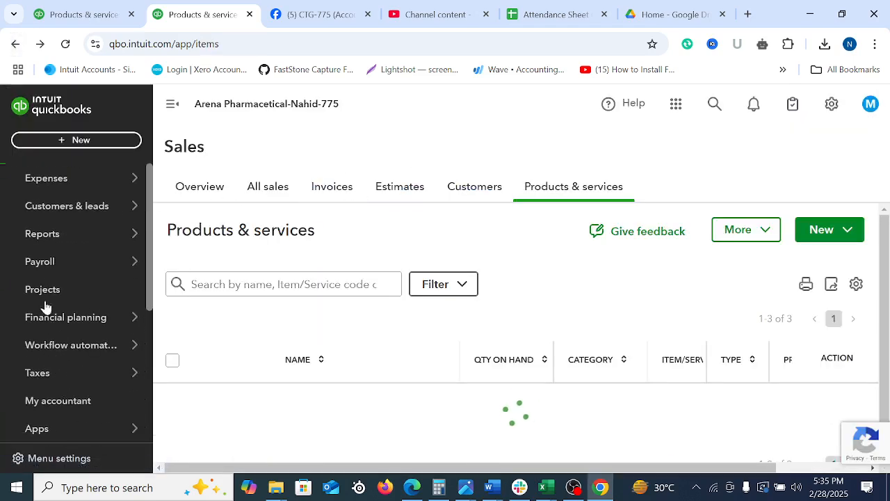
left_click(51, 236)
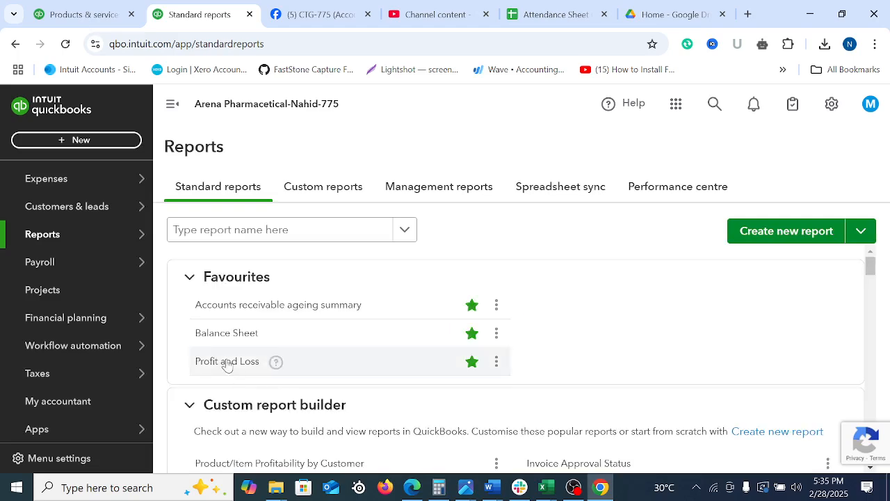
left_click(226, 333)
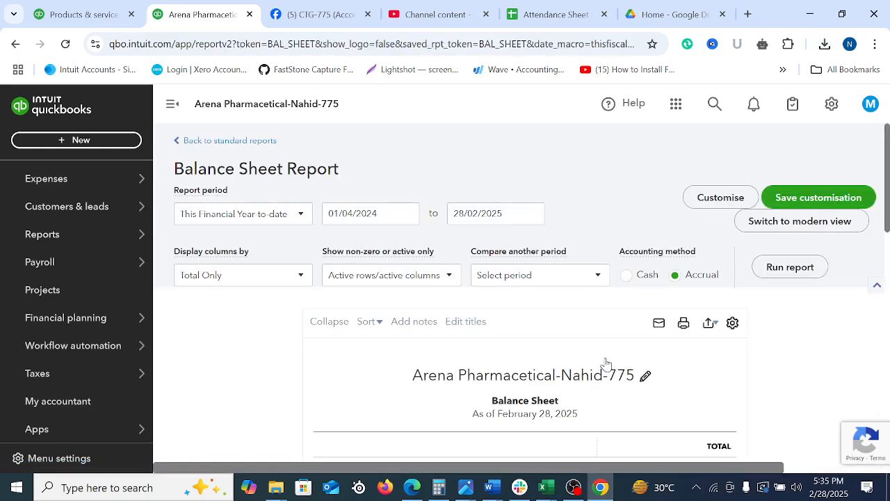
Run the Balance Sheet for All Dates and review the Stock Asset balance under Current Assets
left_click(301, 216)
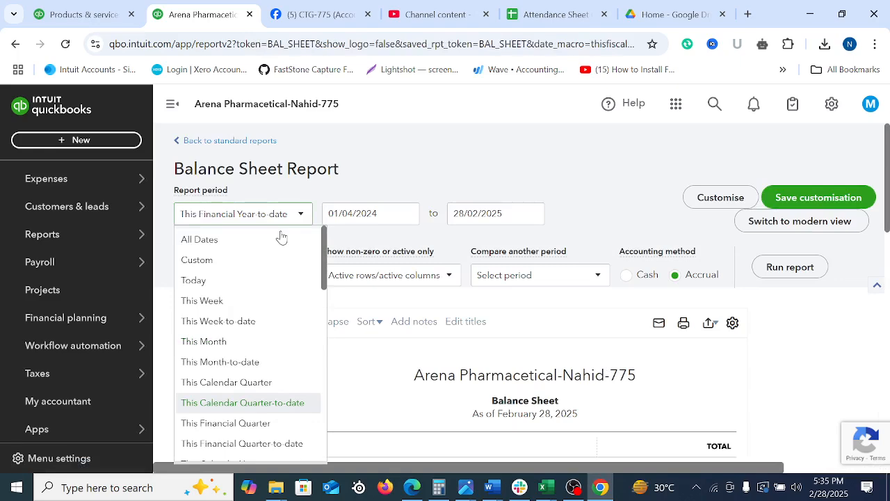
left_click(232, 241)
left_click(768, 262)
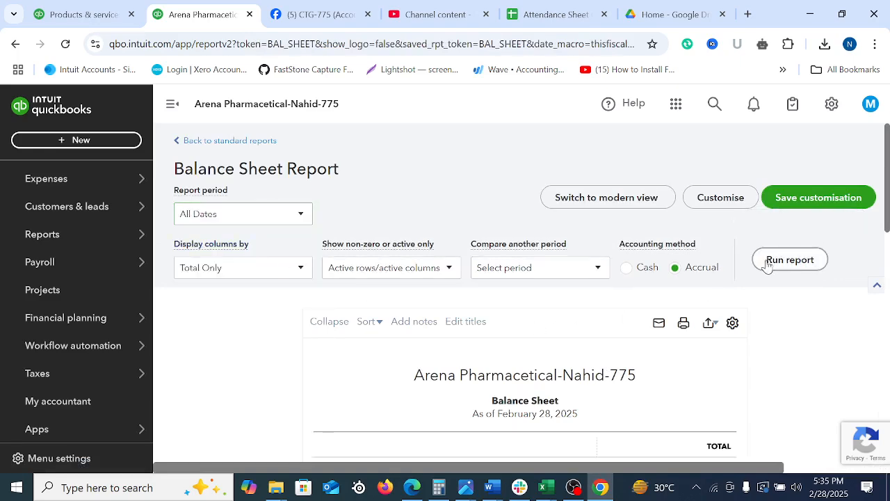
scroll(716, 317, "down", 3)
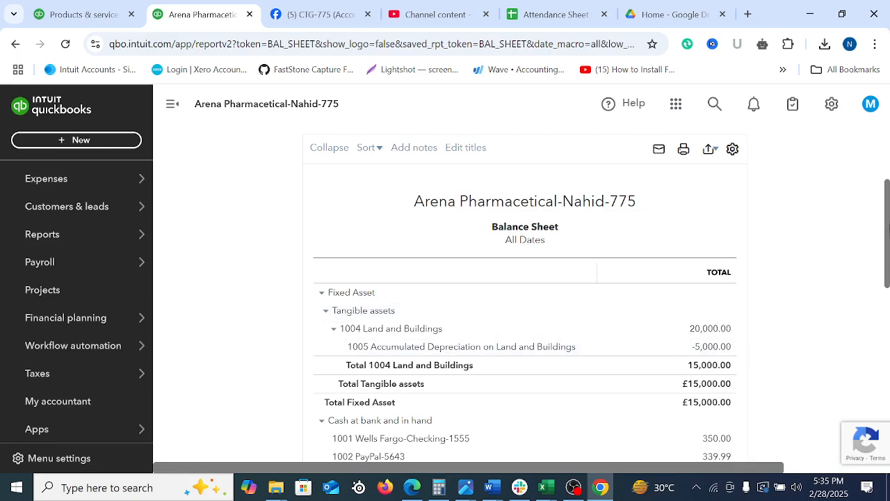
left_click_drag(887, 205, 888, 281)
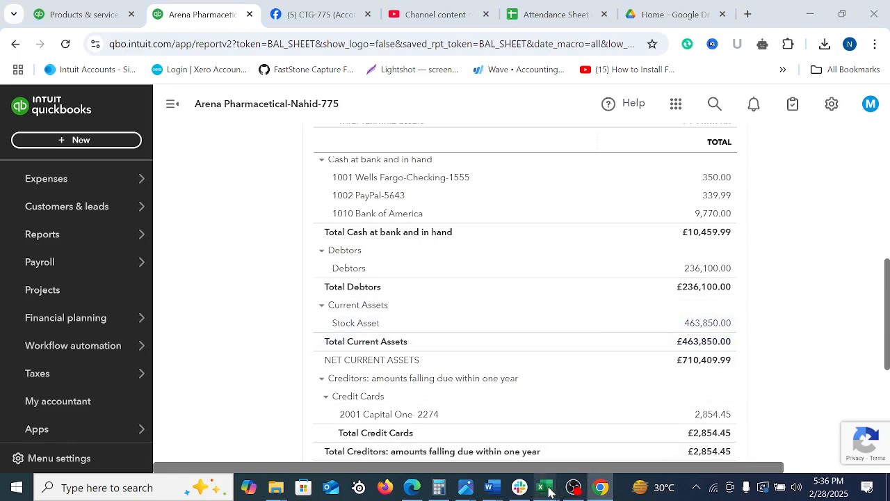
Return to the Product and Service list-Buyer workbook in Excel and enter the formula =2000*16 in cell J19
mouse_move(545, 487)
left_click(809, 426)
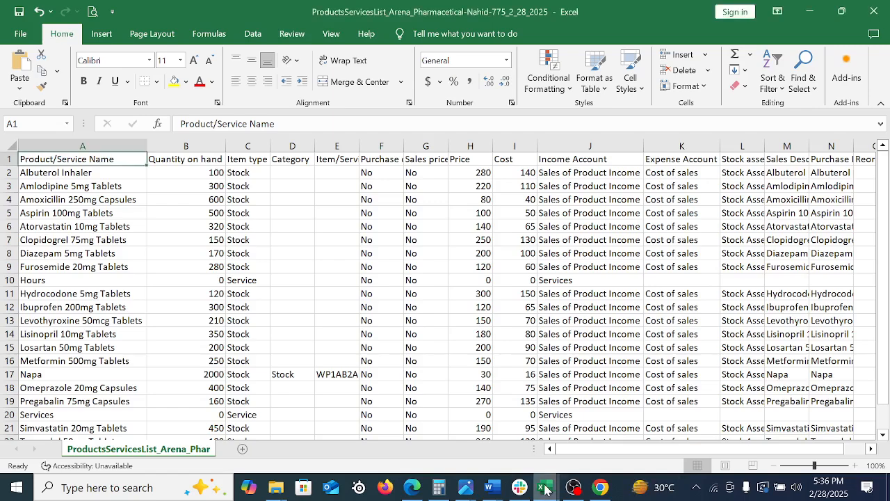
left_click(702, 438)
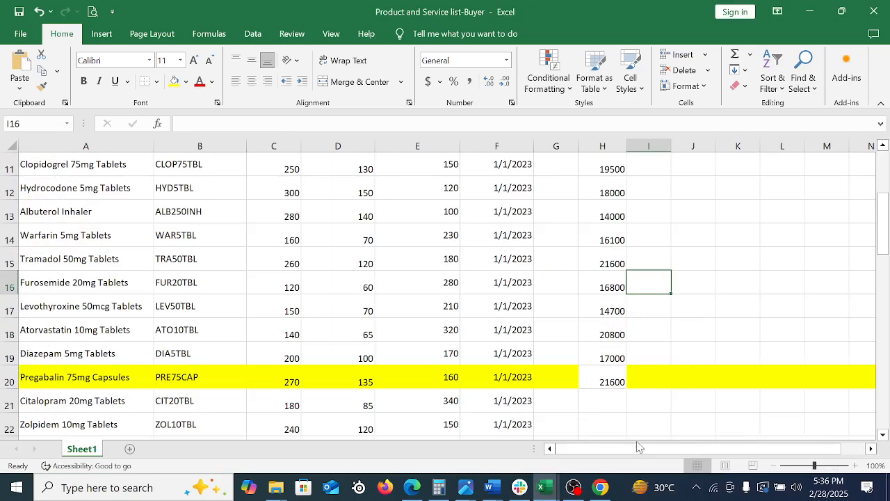
left_click(737, 340)
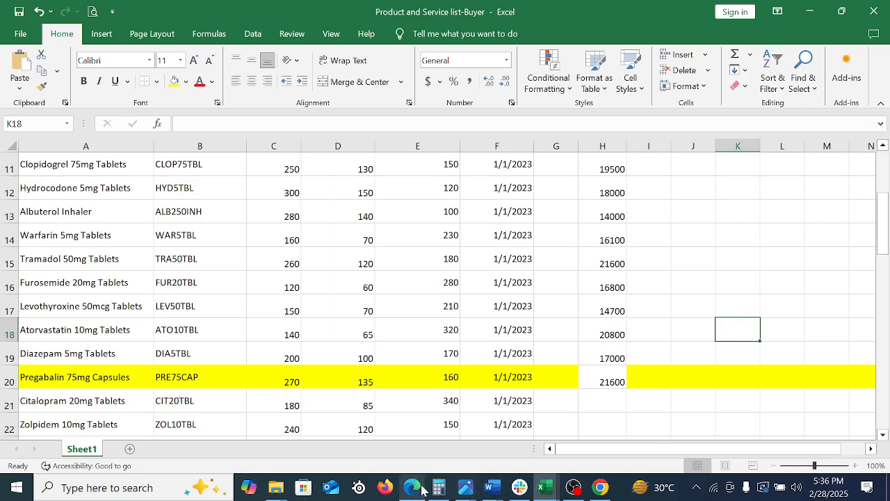
left_click(696, 358)
type("=2000*16")
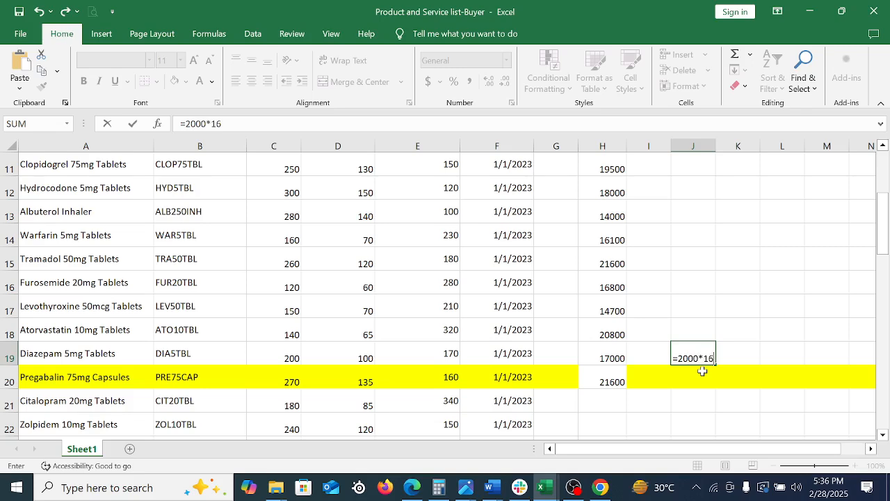
key("Return")
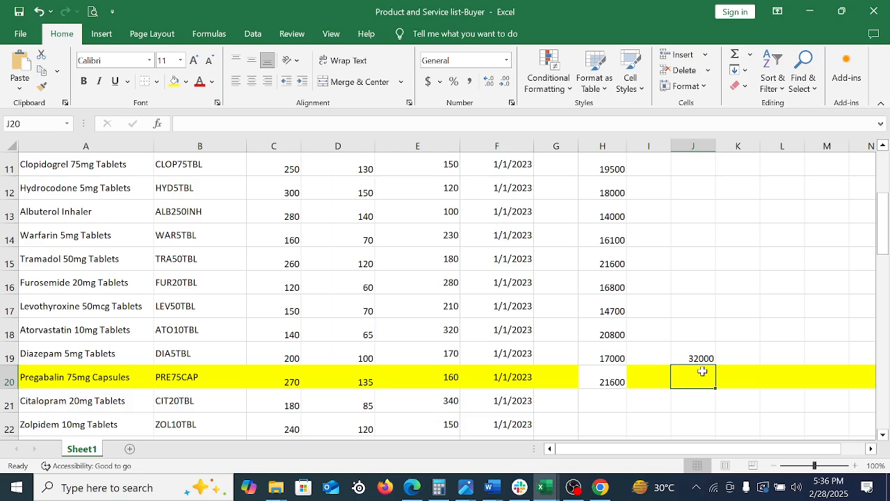
left_click(696, 357)
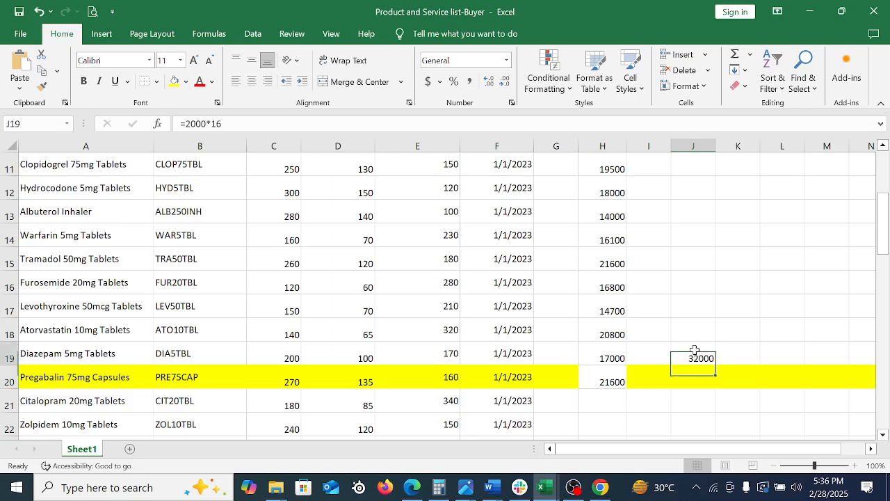
Move the =2000*16 formula from J19 to H21 and select H2:H21 to total the stock values
left_click_drag(691, 366, 612, 414)
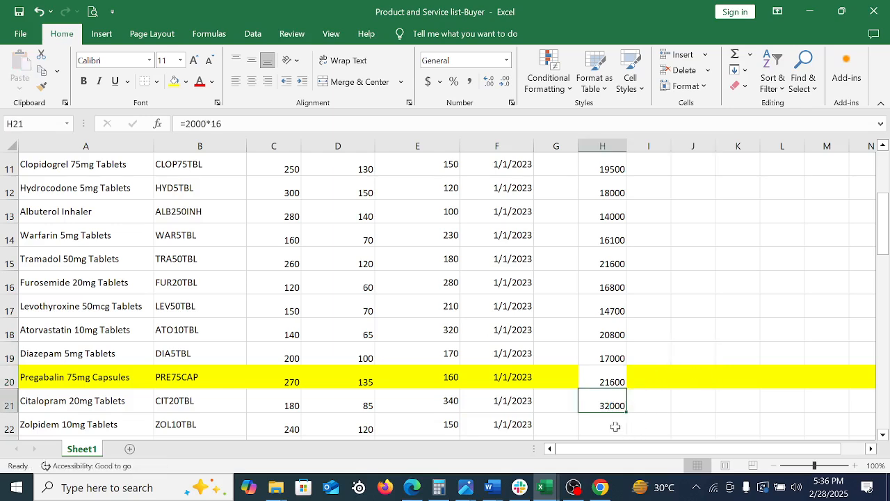
left_click(613, 422)
scroll(591, 229, "up", 4)
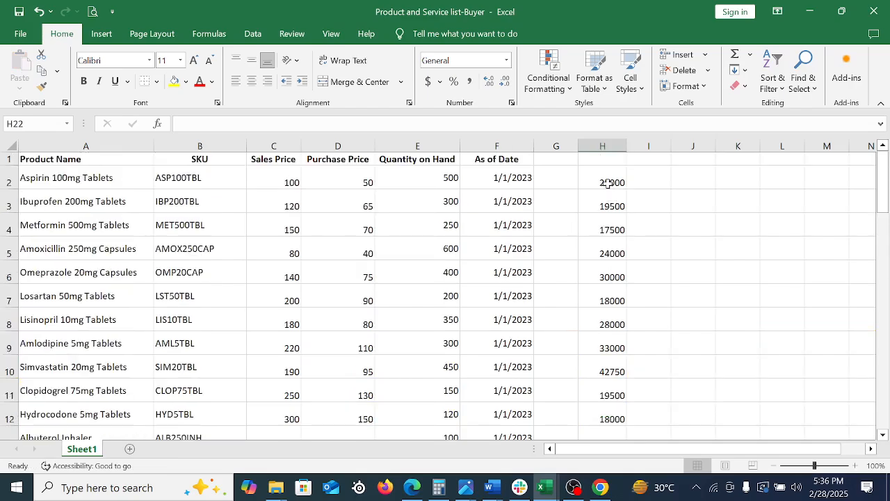
left_click_drag(602, 183, 622, 427)
left_click_drag(609, 429, 609, 429)
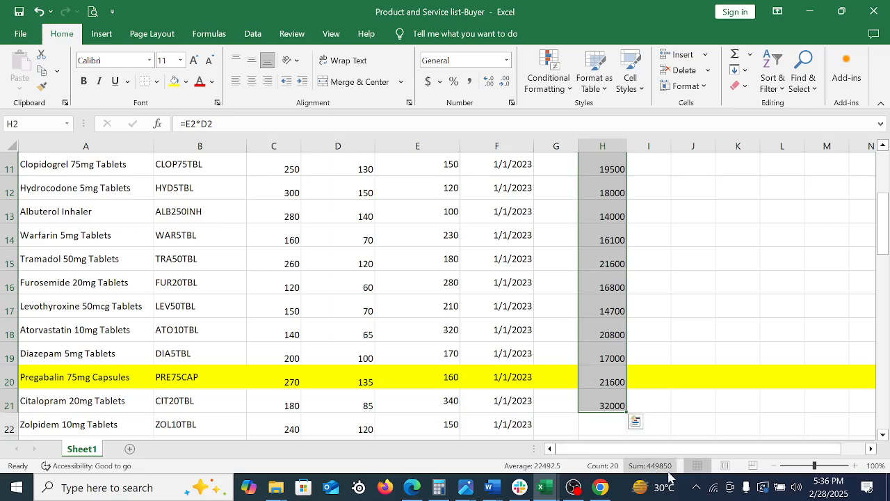
Switch to QuickBooks Online in Chrome, drill into the Balance Sheet's Stock Asset balance, and export its Transaction Report to Excel
left_click(601, 488)
scroll(605, 311, "down", 10)
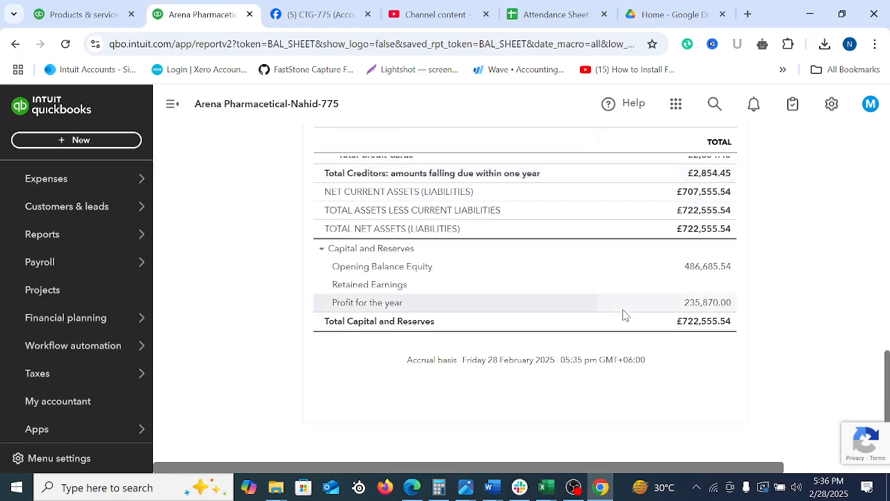
scroll(886, 391, "up", 3)
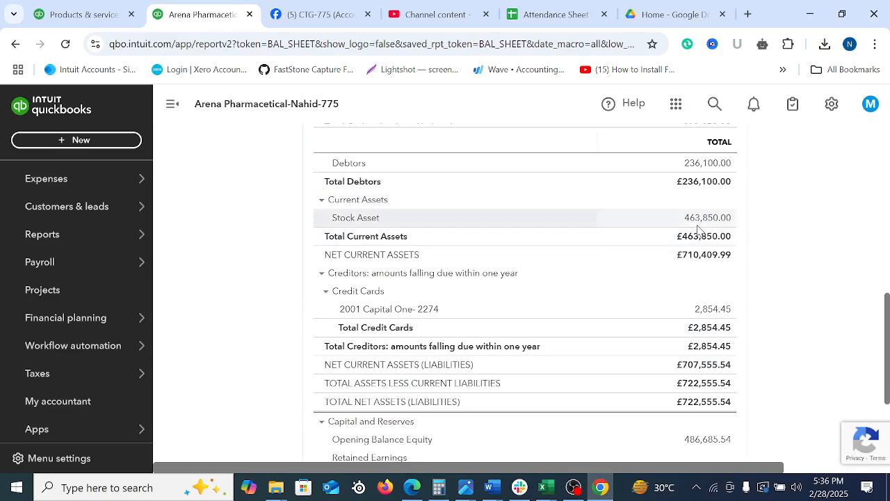
left_click(719, 217)
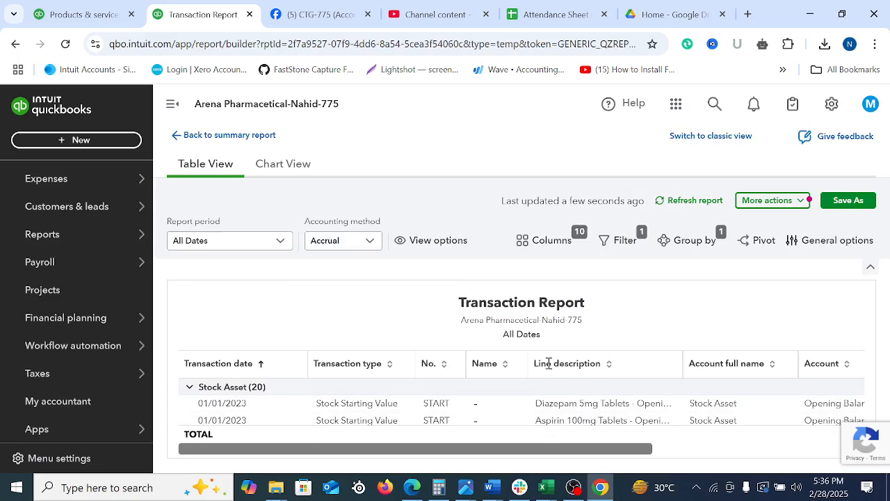
left_click_drag(609, 448, 851, 455)
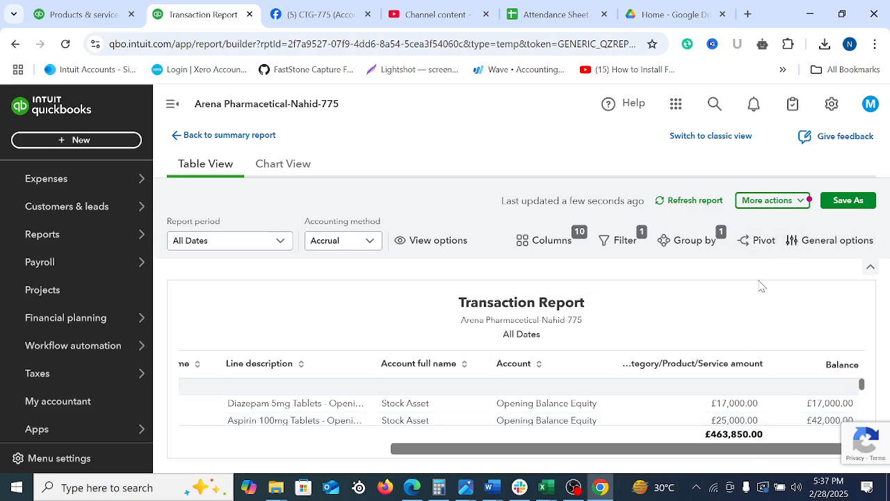
left_click(799, 203)
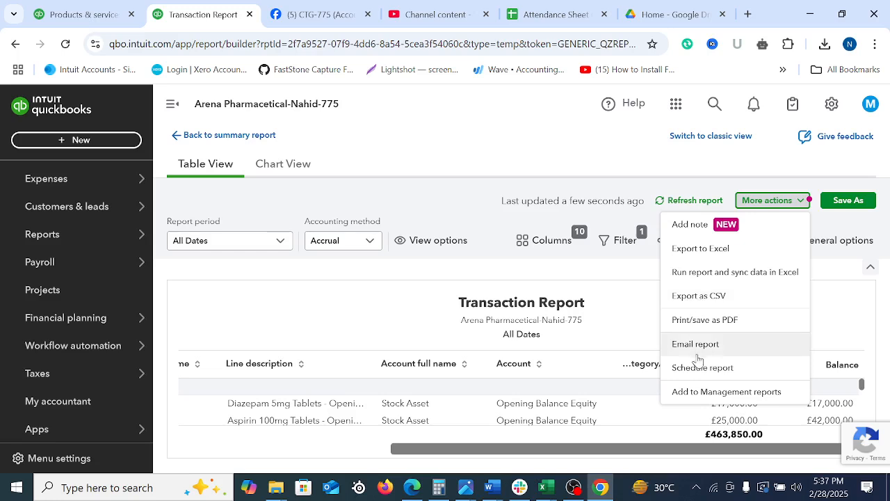
left_click(698, 249)
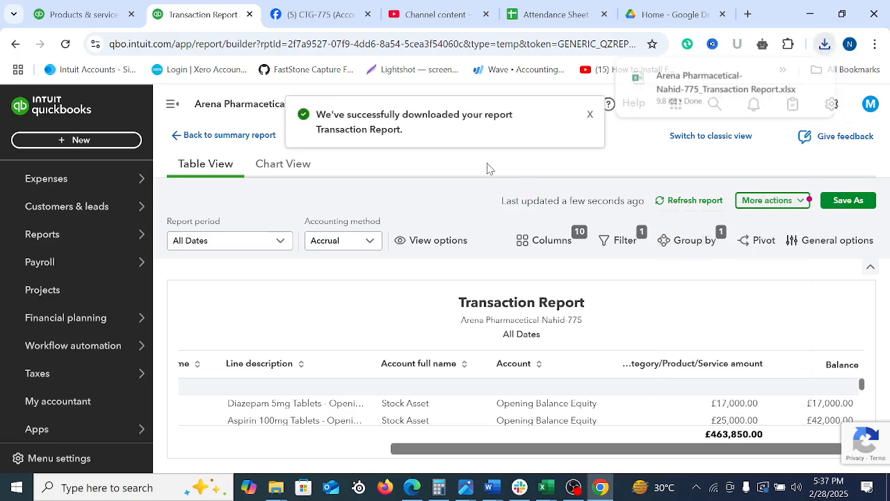
Switch to Excel, open the downloaded Arena Pharmacetical-Nahid-775_Transaction Report workbook, and enable editing
left_click(546, 487)
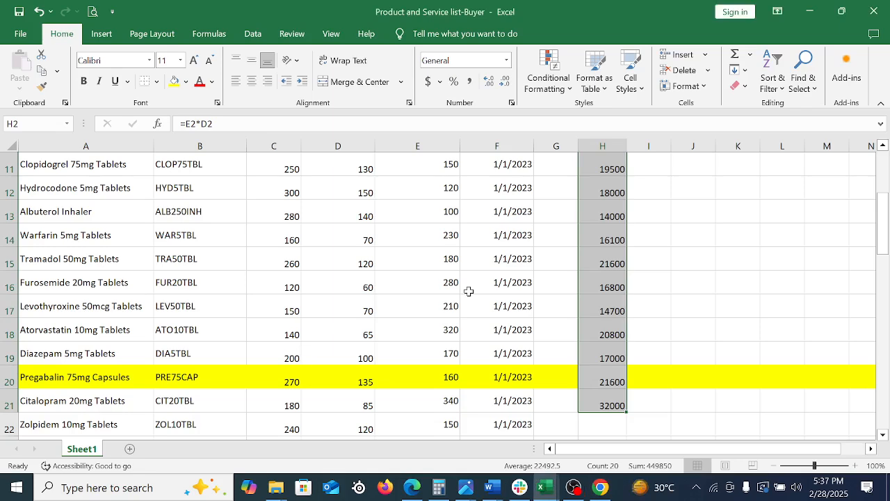
left_click(497, 192)
left_click(755, 249)
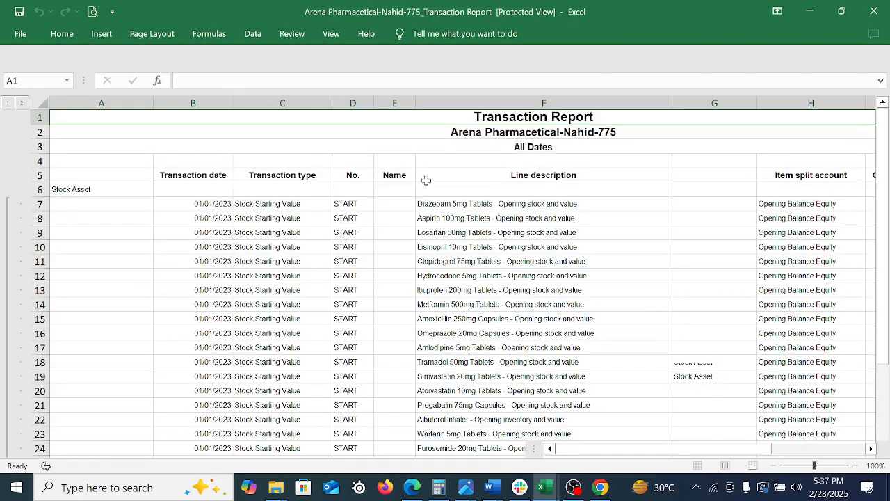
left_click(576, 56)
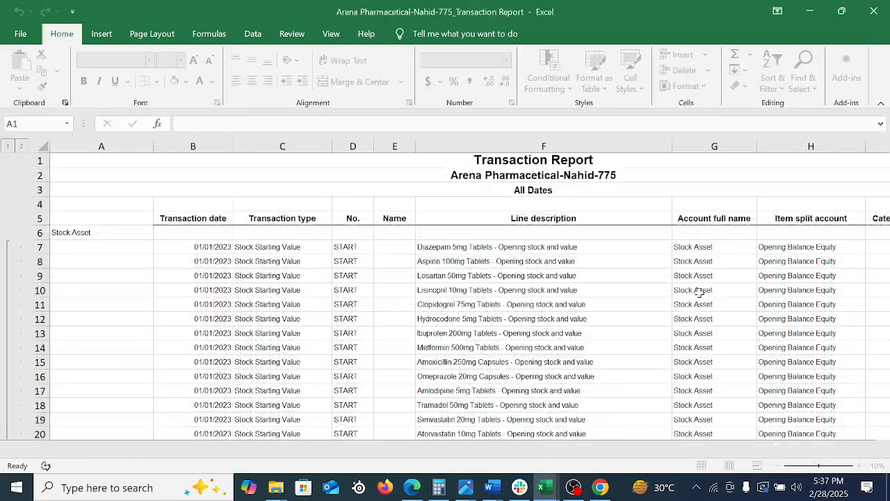
left_click(397, 278)
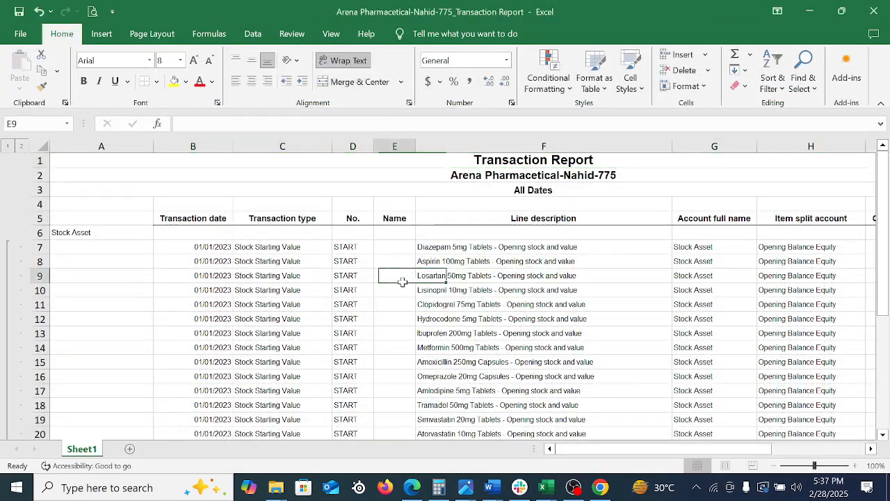
Examine the Category/Product/Service amounts in the Transaction Report, down to the Napa opening stock row
left_click(693, 330)
key("Right")
key("Right")
key("Right")
key("Right")
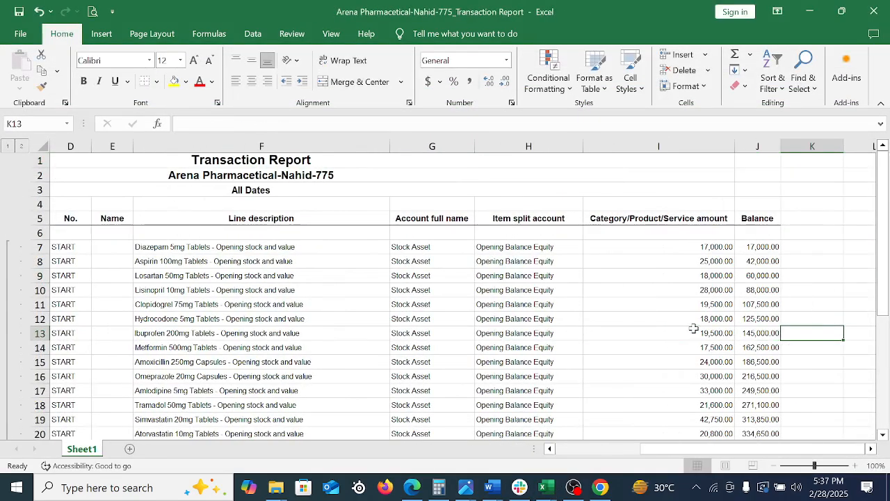
left_click_drag(695, 247, 695, 375)
left_click(193, 375)
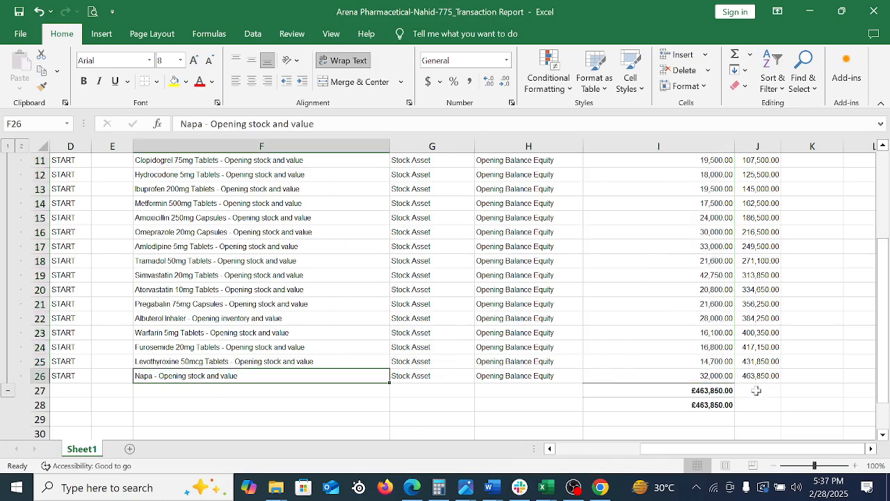
left_click(709, 376)
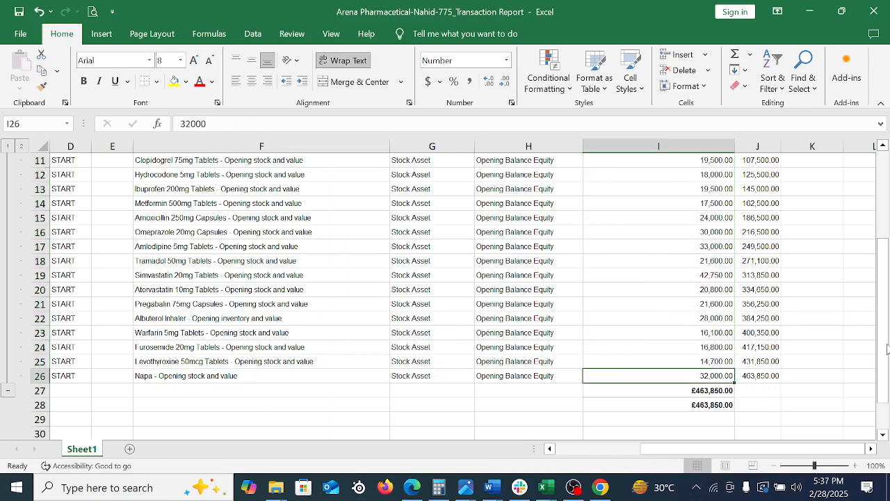
Sum the opening stock amounts from I7 to I25 by selection and compare them with the Napa row's amount and balance
scroll(882, 337, "up", 2)
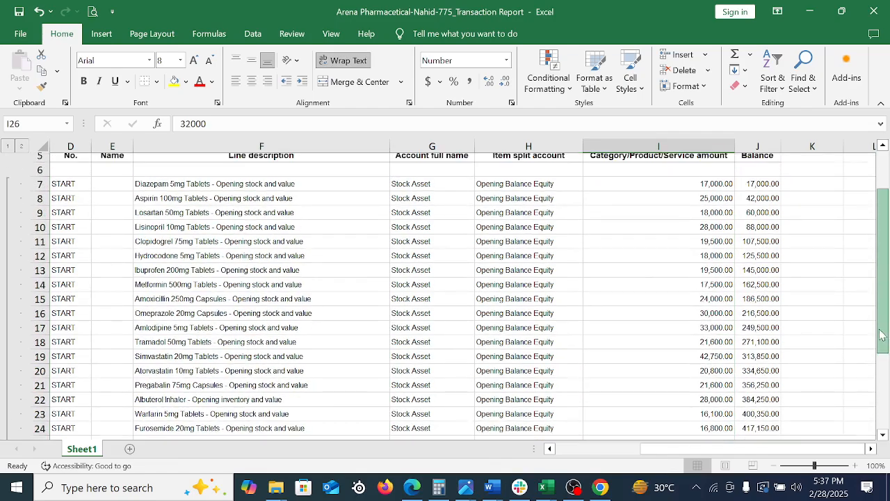
left_click_drag(709, 190, 730, 363)
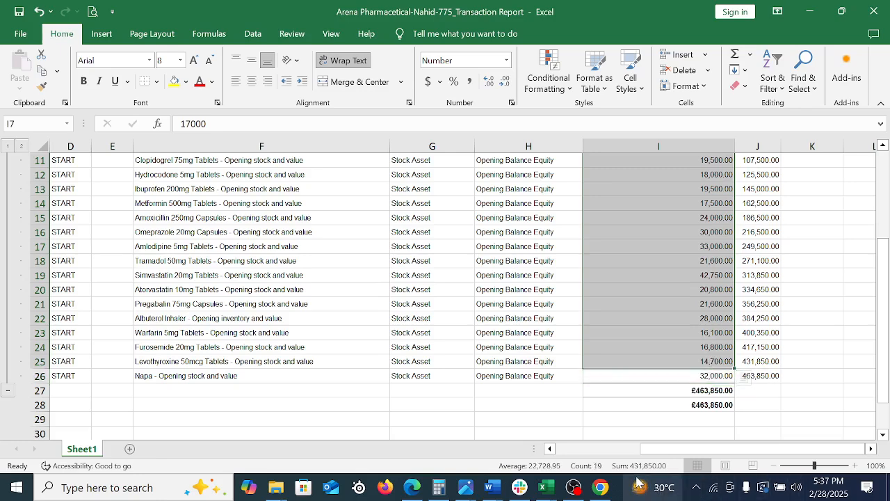
left_click(720, 379)
left_click(765, 375)
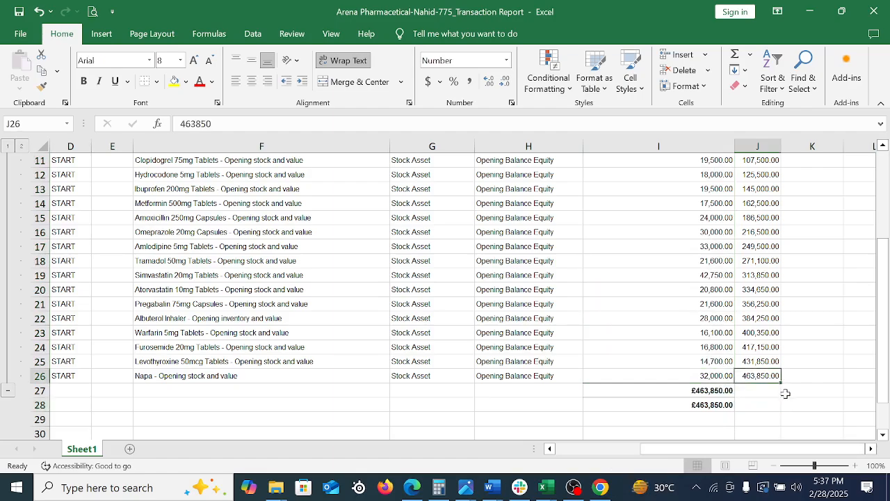
scroll(765, 318, "up", 4)
left_click_drag(719, 244, 744, 421)
left_click(727, 348)
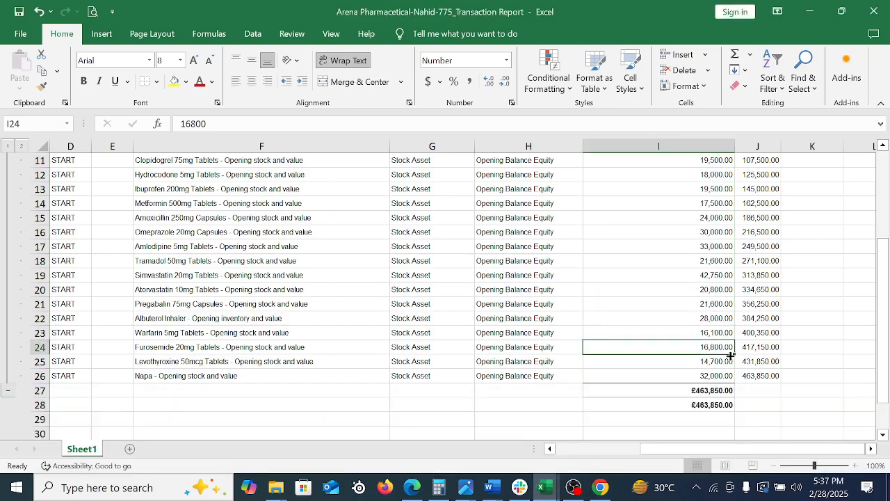
Recheck the Transaction Report's amounts, then close that workbook to return to the Product and Service list-Buyer workbook
scroll(667, 325, "up", 4)
scroll(667, 325, "down", 17)
left_click(633, 305)
scroll(649, 312, "up", 17)
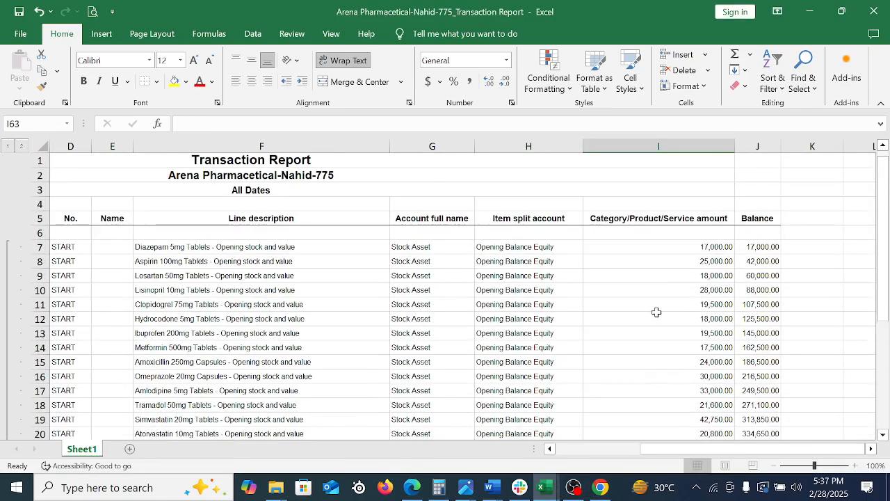
left_click(874, 11)
scroll(699, 316, "up", 3)
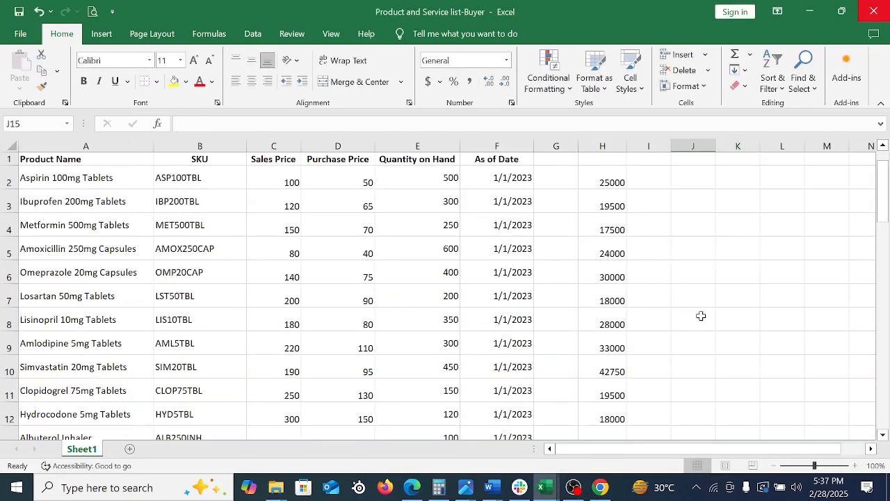
Switch to QuickBooks Online in Chrome and open the Payroll overview page
left_click(600, 486)
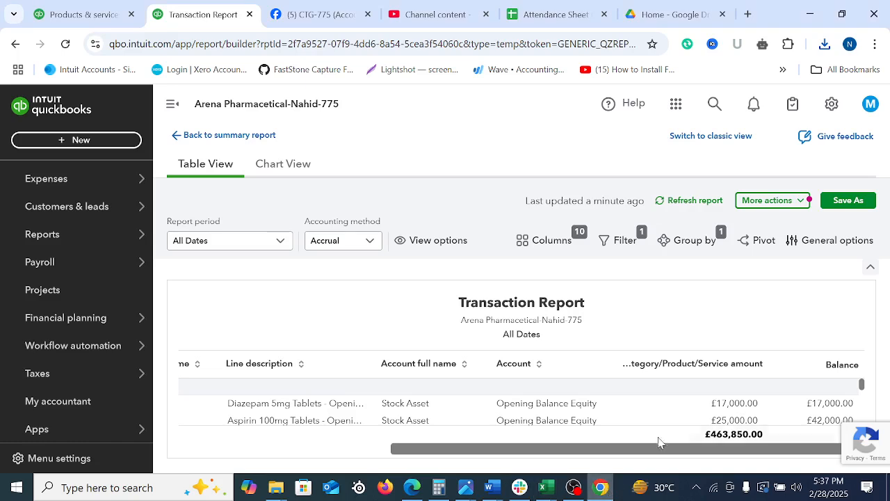
left_click(46, 289)
left_click(48, 261)
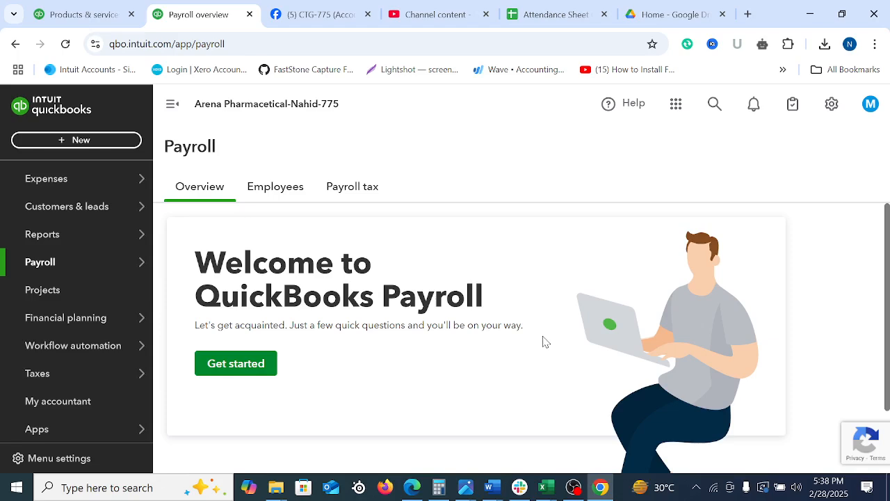
Show the list of new transaction types and capture nearly the whole screen for annotation
scroll(77, 229, "up", 4)
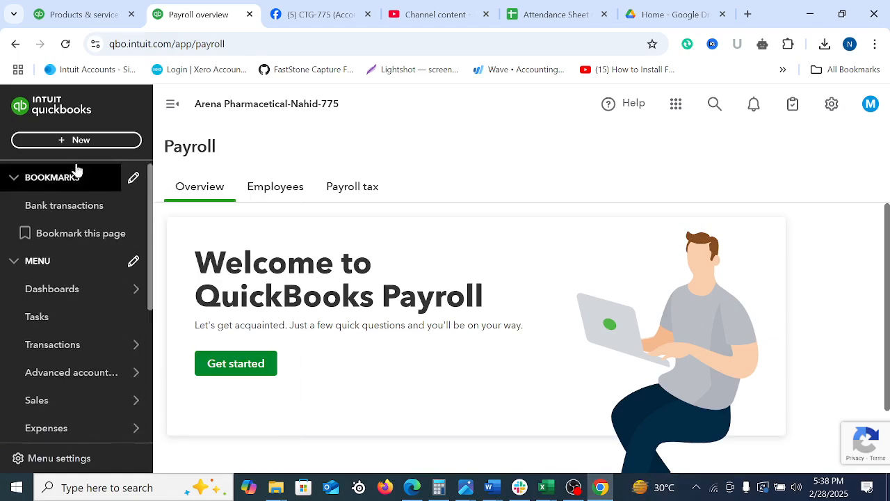
left_click(77, 142)
key("Print")
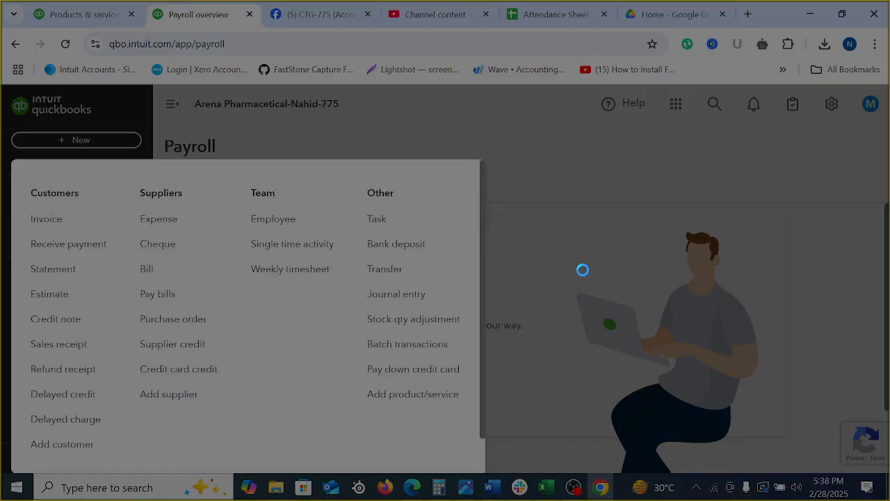
left_click_drag(0, 0, 886, 452)
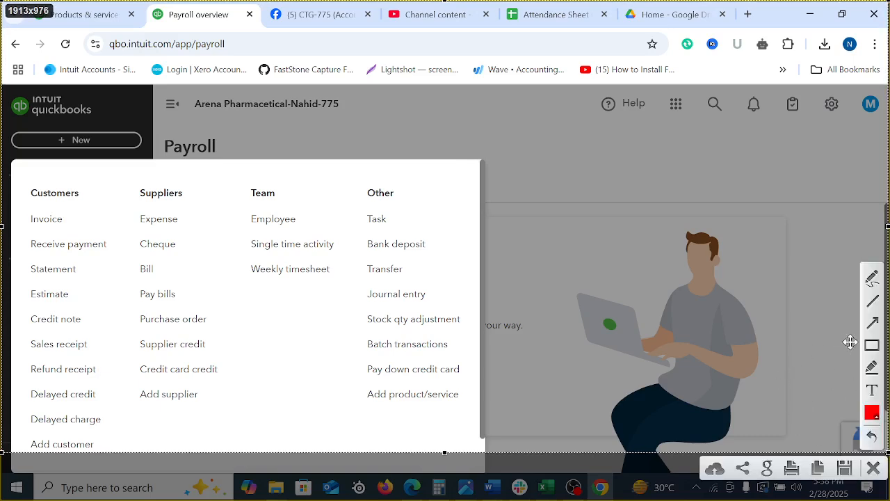
Outline the Customers heading and its entries from Invoice to Delayed charge with red rectangles, then discard the screen capture
left_click_drag(26, 179, 84, 206)
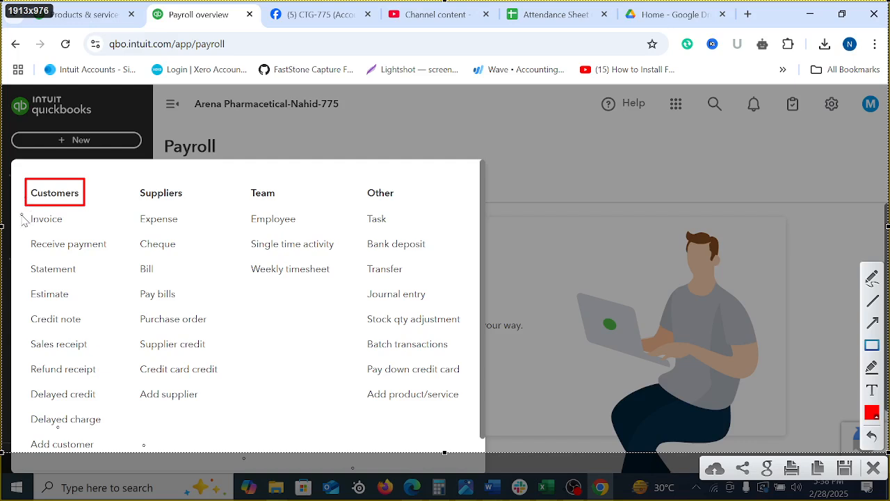
mouse_move(16, 206)
left_mouse_down()
mouse_move(130, 368)
mouse_move(131, 461)
mouse_move(65, 232)
mouse_move(87, 230)
left_mouse_up()
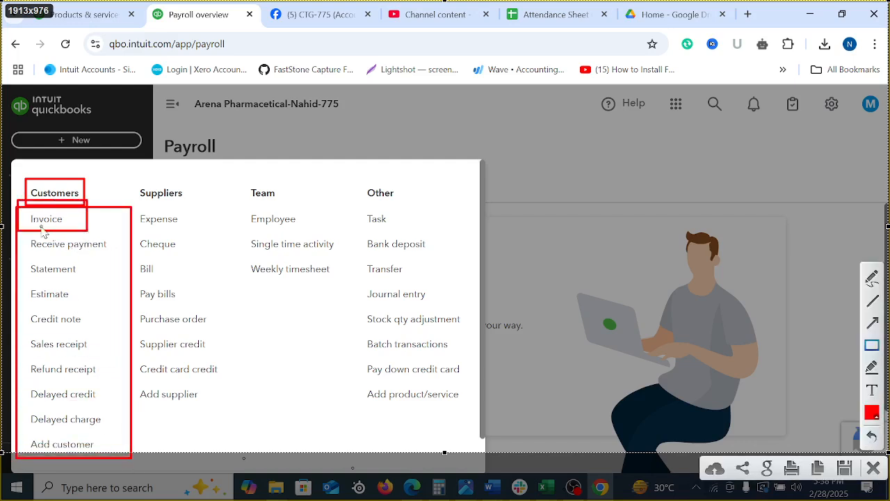
mouse_move(16, 223)
left_mouse_down()
mouse_move(98, 267)
mouse_move(130, 255)
left_mouse_up()
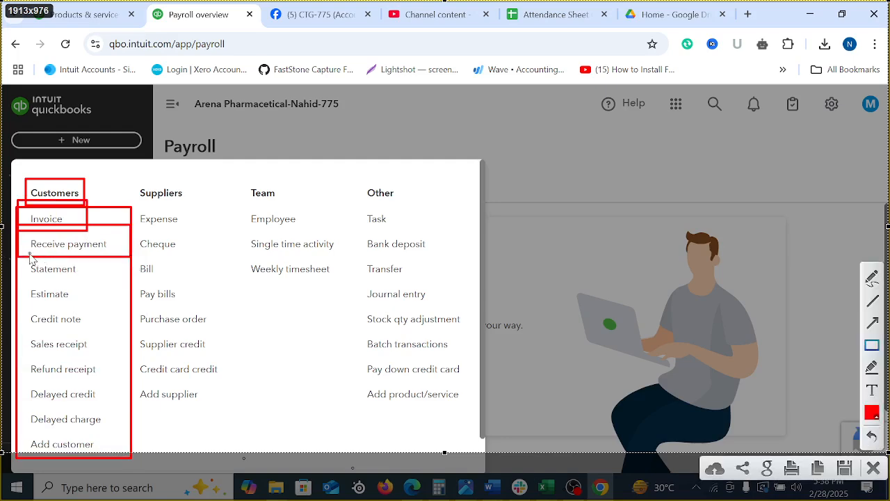
left_click_drag(21, 256, 86, 282)
left_click_drag(21, 285, 89, 305)
mouse_move(16, 308)
left_mouse_down()
mouse_move(100, 337)
mouse_move(97, 329)
left_mouse_up()
mouse_move(13, 331)
left_mouse_down()
mouse_move(32, 350)
mouse_move(108, 362)
left_mouse_up()
left_click_drag(20, 356, 114, 389)
mouse_move(18, 382)
left_mouse_down()
mouse_move(107, 426)
mouse_move(110, 406)
left_mouse_up()
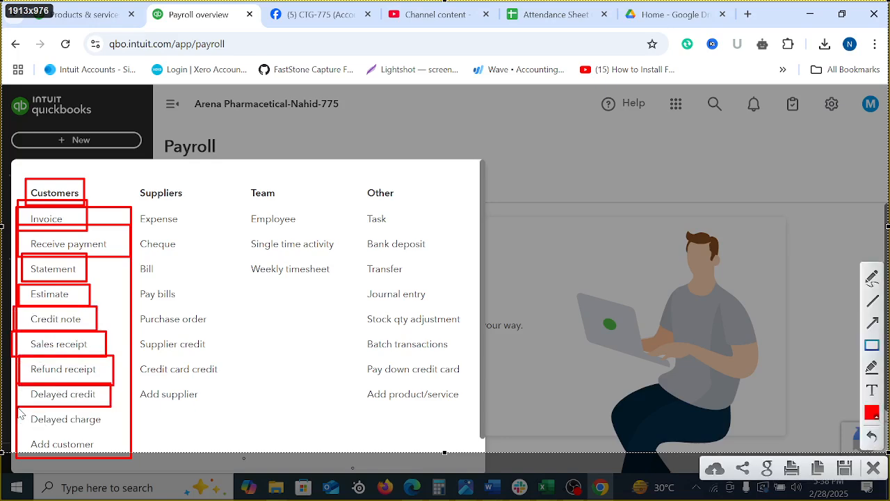
mouse_move(18, 407)
left_mouse_down()
mouse_move(101, 439)
mouse_move(114, 434)
left_mouse_up()
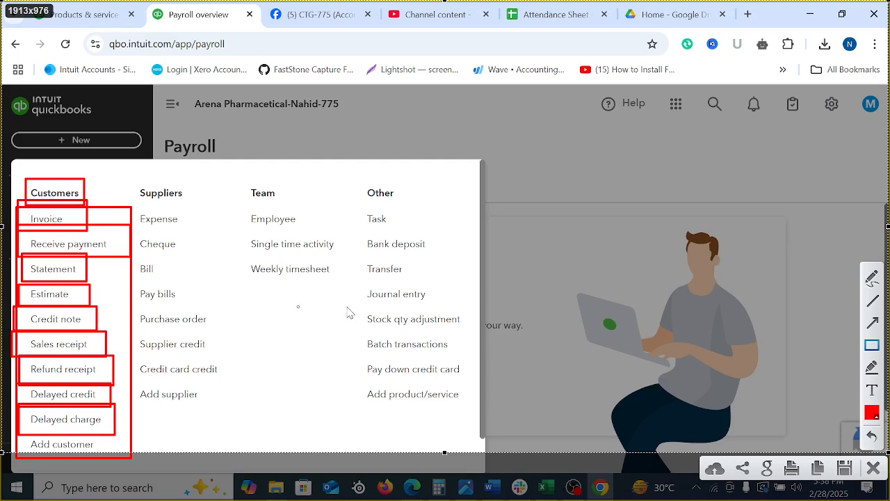
left_click(874, 464)
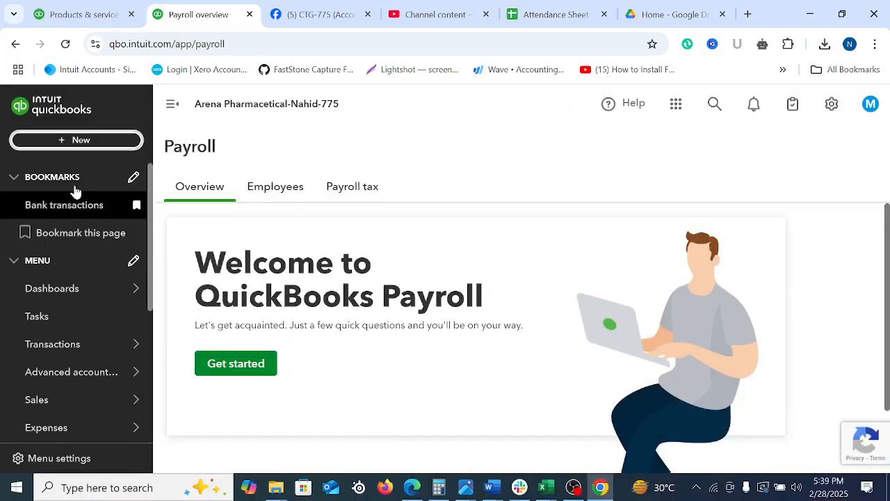
Start a new customer estimate in QuickBooks Online
left_click(99, 141)
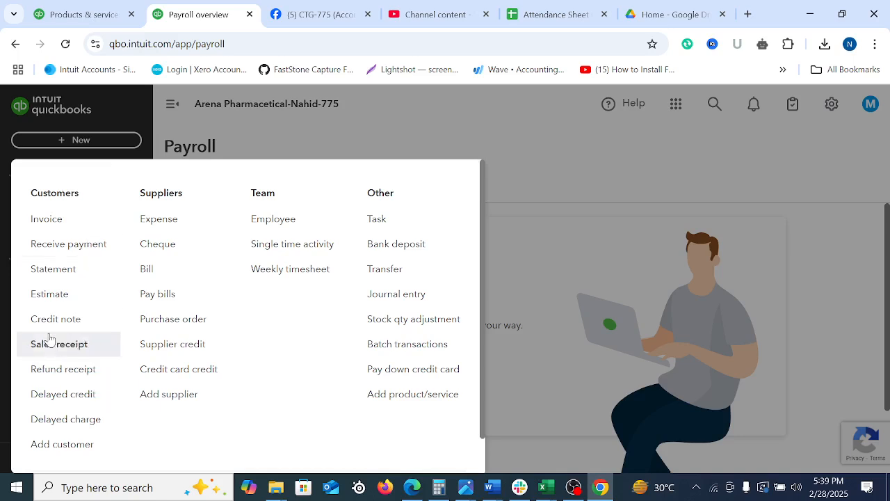
left_click(50, 296)
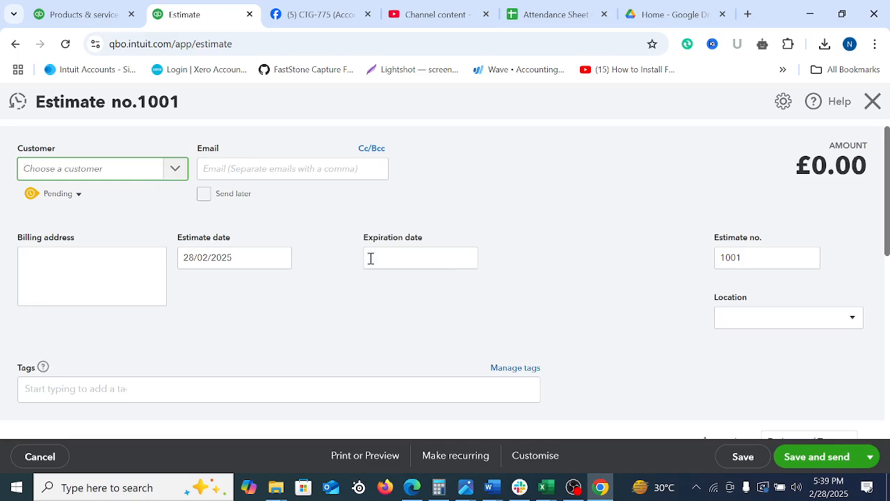
Check which status options are available for the pending estimate, keeping the current choice
left_click(78, 195)
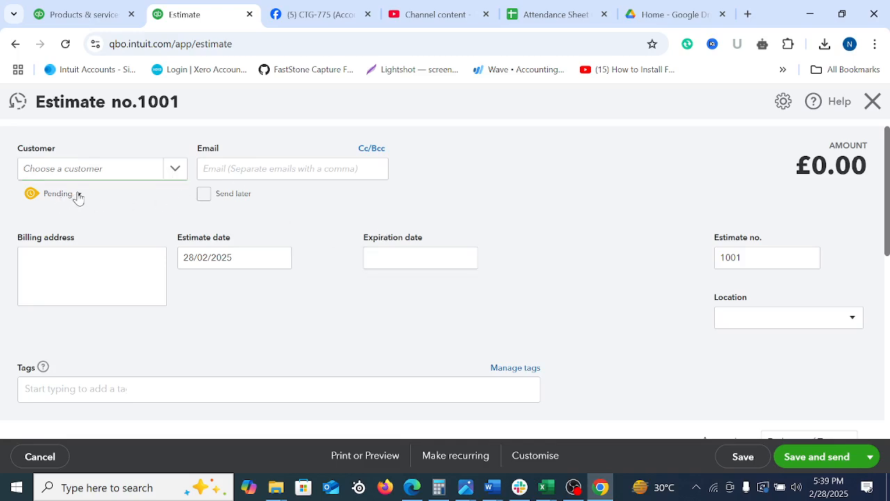
left_click(160, 205)
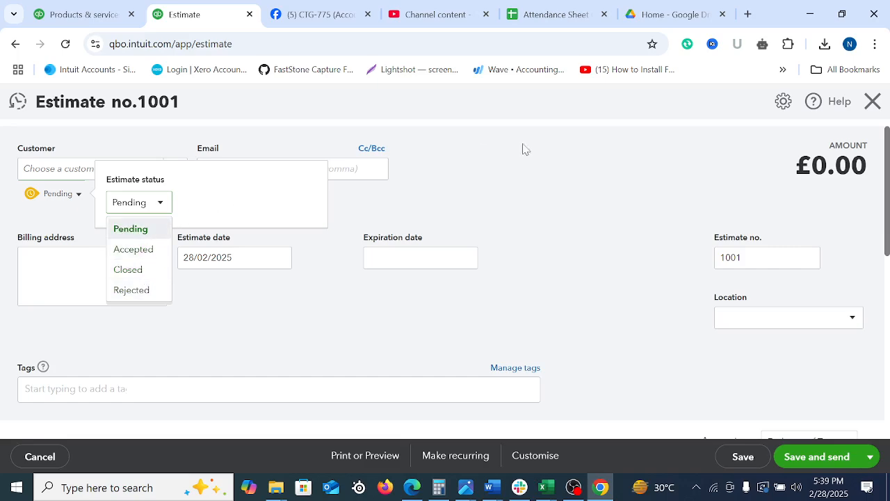
left_click(549, 150)
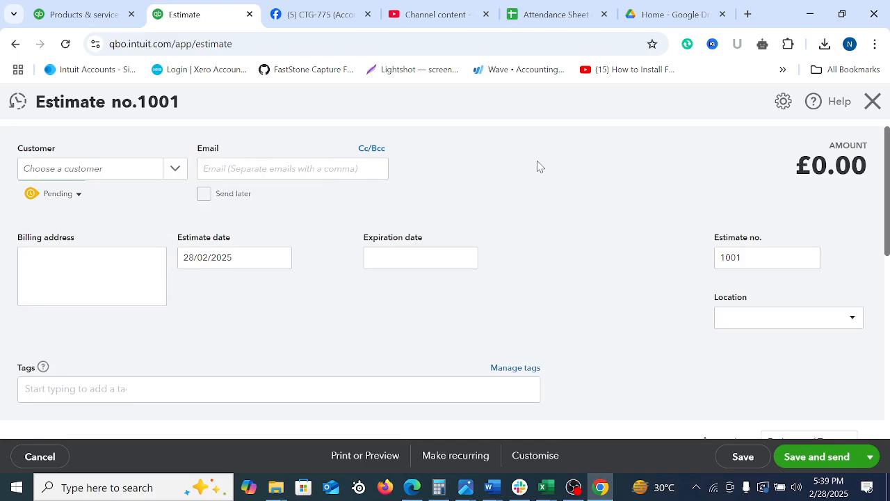
Choose the Spectrum Bio Ltd. contact as the estimate's customer
left_click(165, 171)
scroll(120, 311, "down", 10)
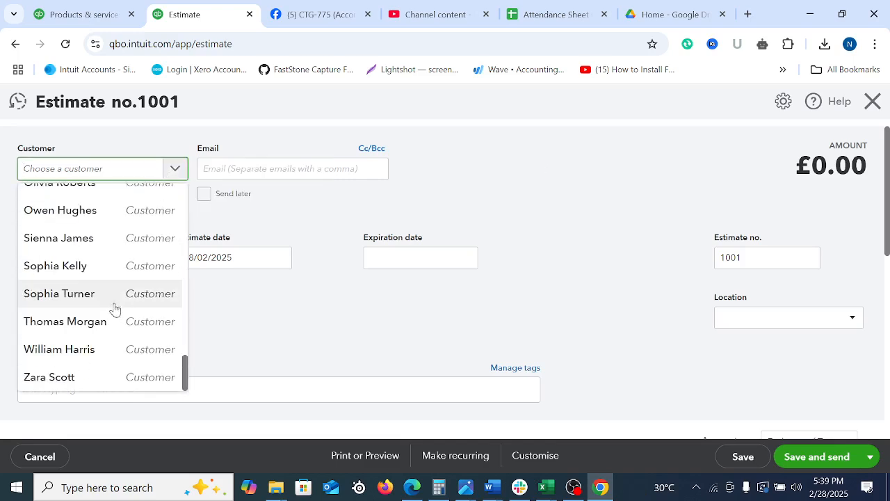
left_click(60, 211)
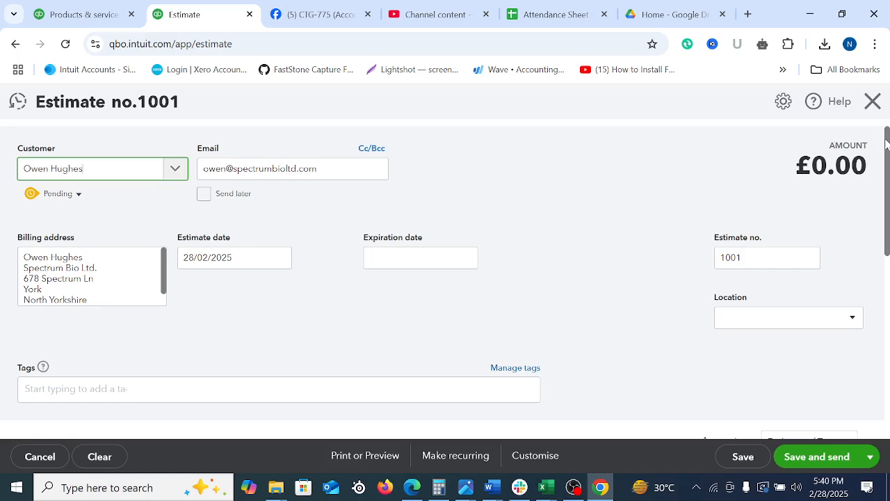
Set the estimate date to 10/01/2025
left_click_drag(886, 132, 886, 169)
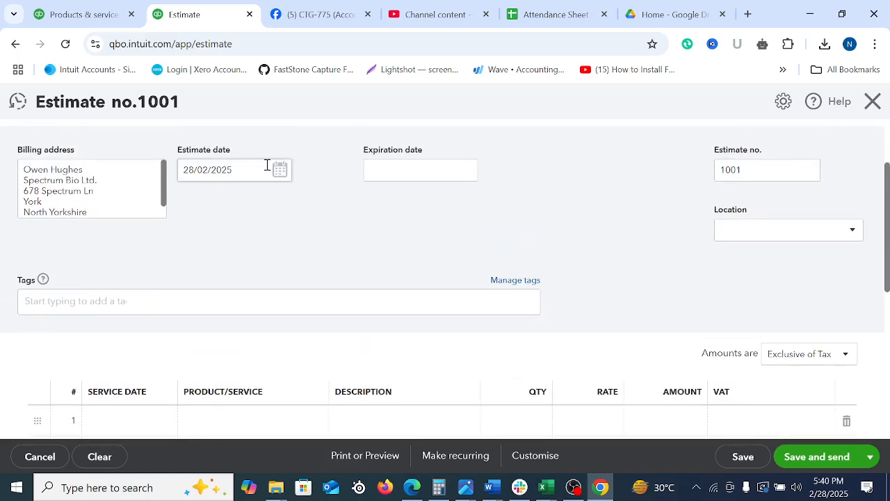
left_click(277, 170)
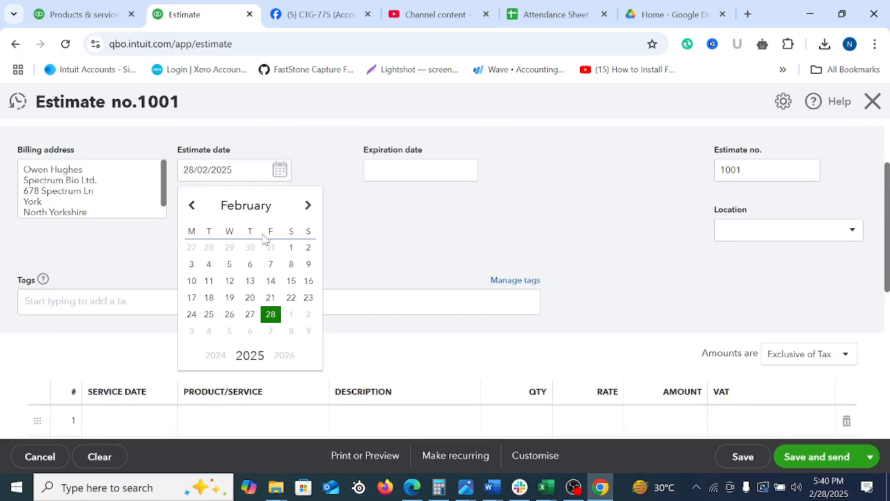
left_click(192, 206)
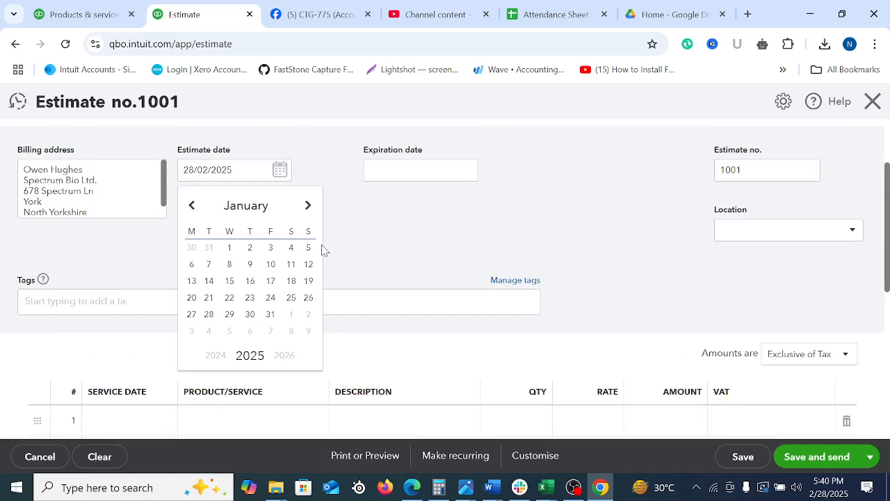
left_click(271, 265)
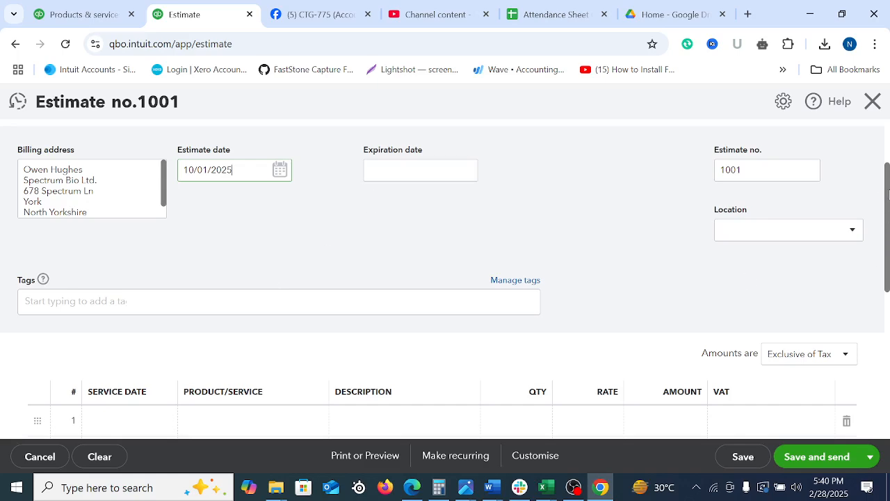
Add Albuterol Inhaler as the product on the estimate's first line
left_click_drag(888, 188, 888, 271)
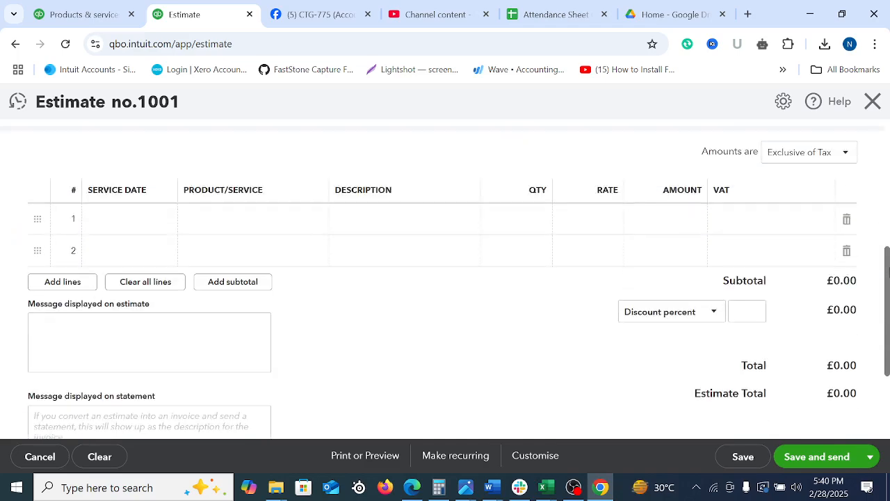
left_click(241, 221)
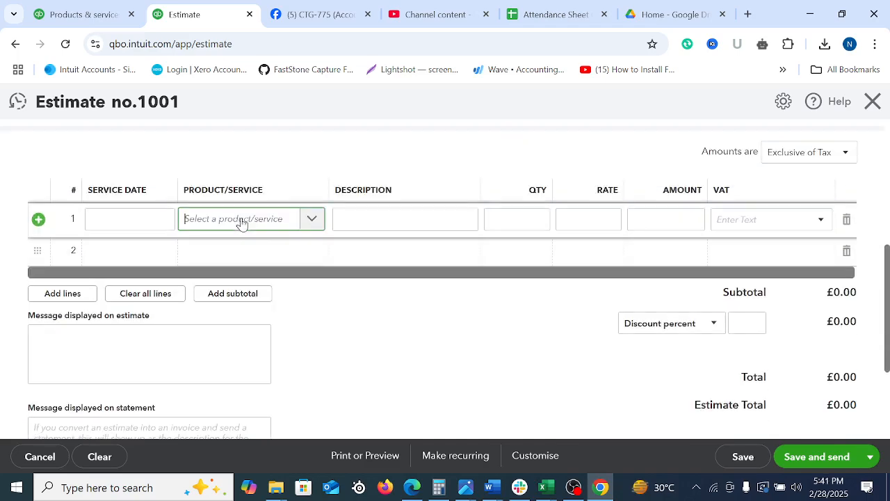
left_click(312, 221)
scroll(240, 326, "down", 10)
scroll(242, 334, "up", 10)
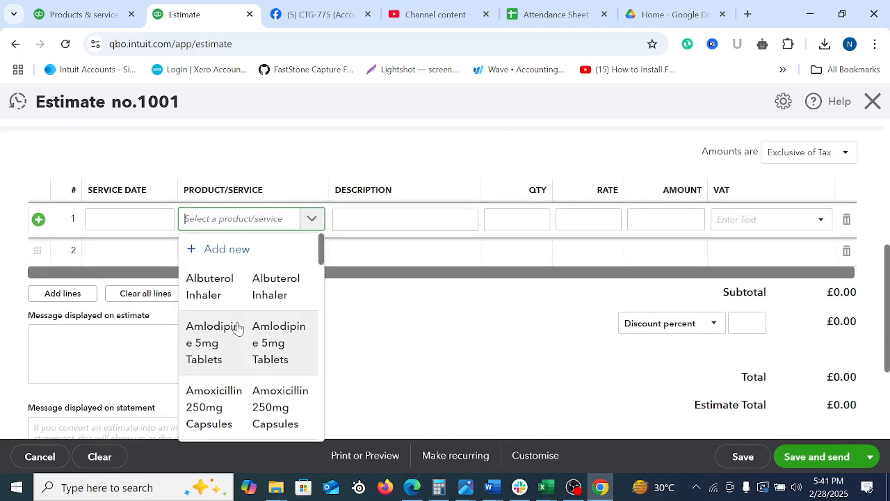
left_click(223, 295)
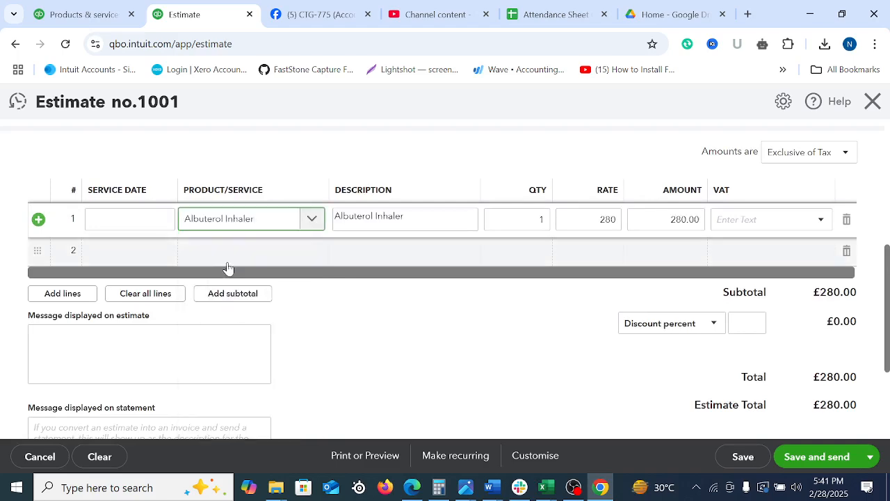
Add Amoxicillin 250mg Capsules as the product on the estimate's second line
left_click(229, 259)
left_click(317, 262)
left_click(305, 253)
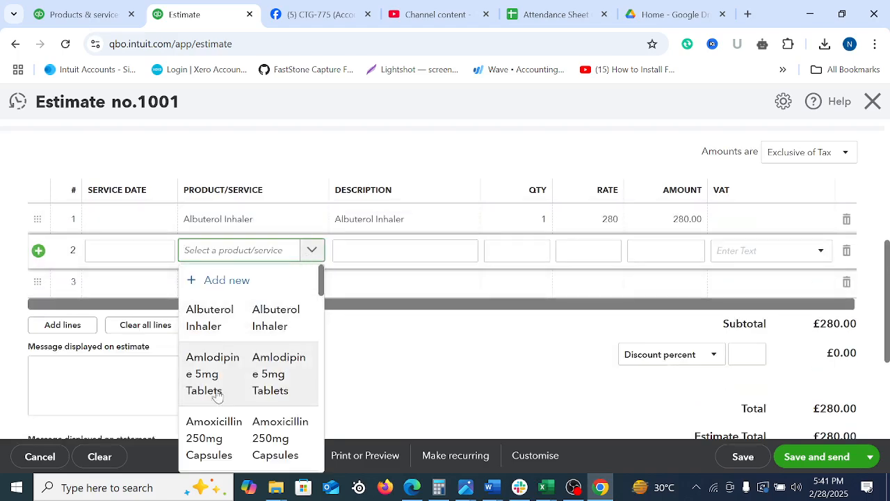
left_click(211, 439)
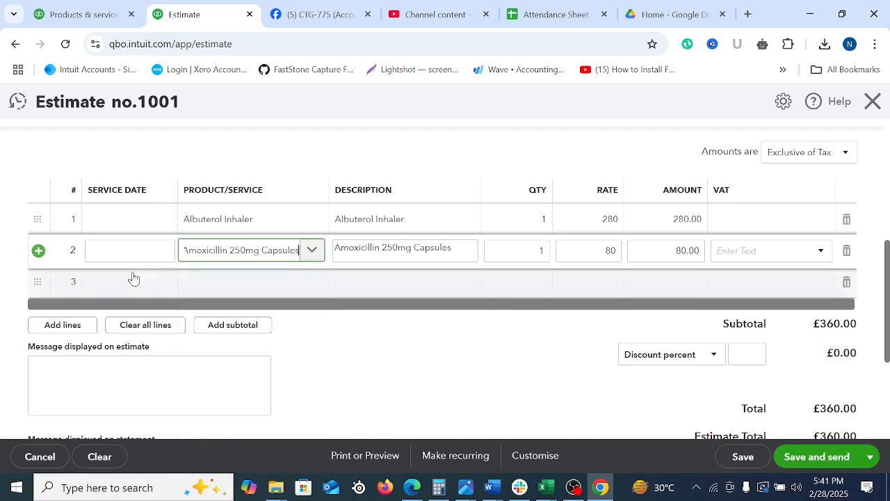
Set the service date of the Albuterol Inhaler line to 08/01/2025
left_click(119, 223)
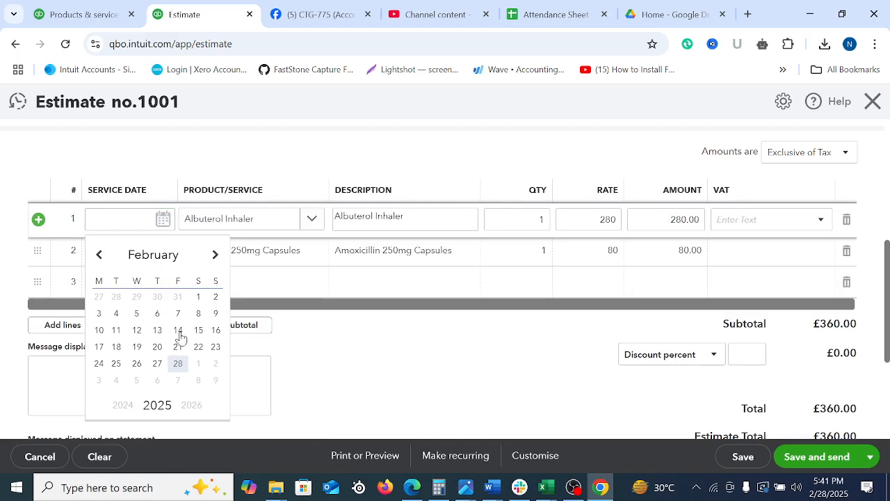
scroll(367, 325, "up", 5)
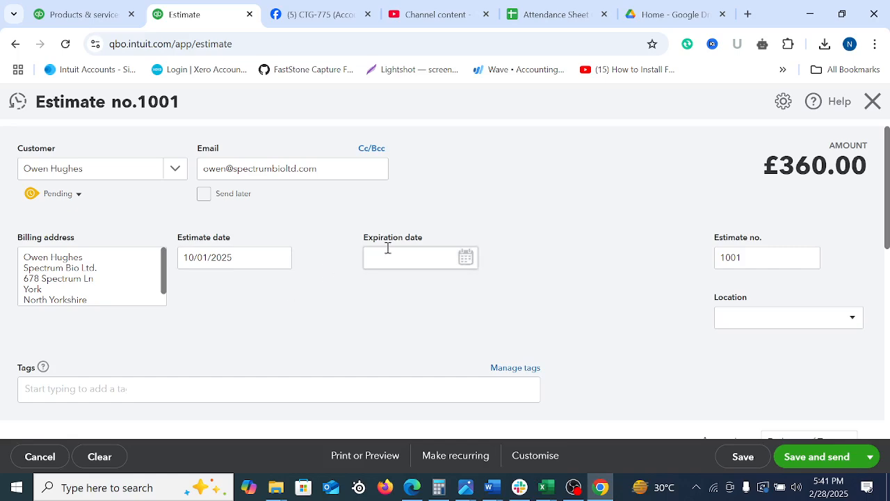
scroll(332, 284, "down", 7)
left_click(451, 308)
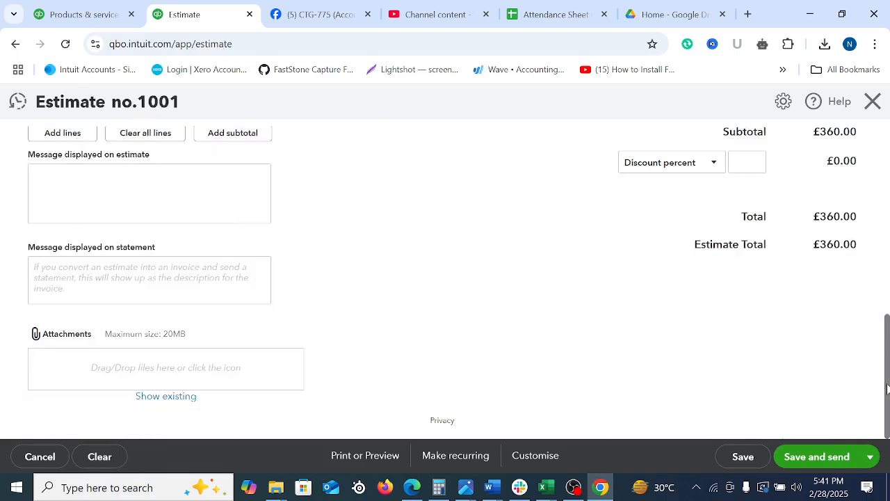
scroll(887, 388, "up", 3)
left_click(172, 206)
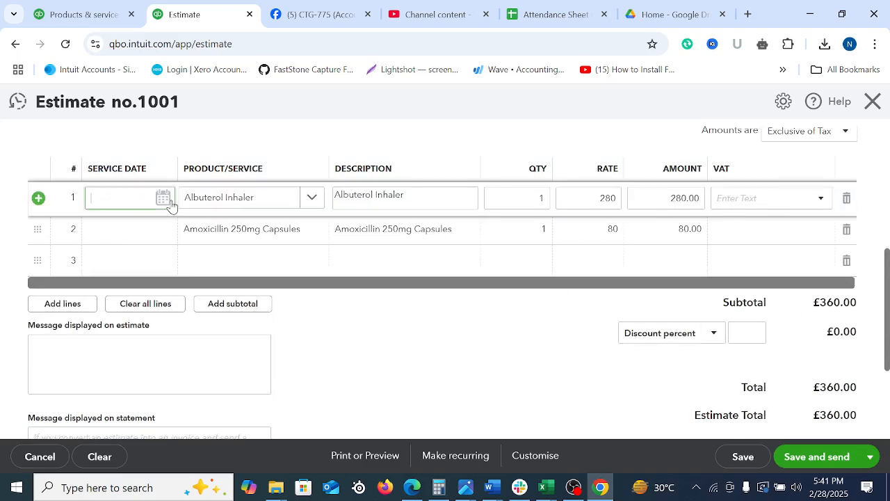
left_click(171, 203)
left_click(99, 238)
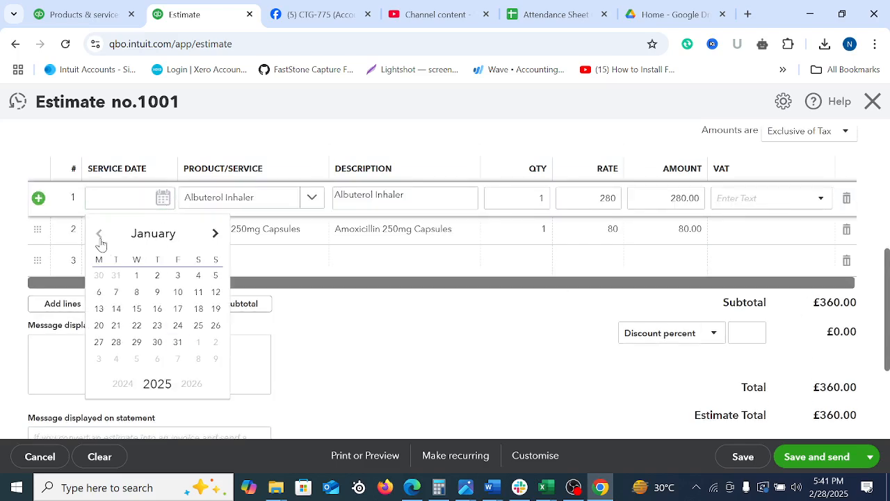
left_click(137, 292)
Set the service date of the Amoxicillin 250mg Capsules line to 09/01/2025
left_click(148, 233)
left_click(147, 231)
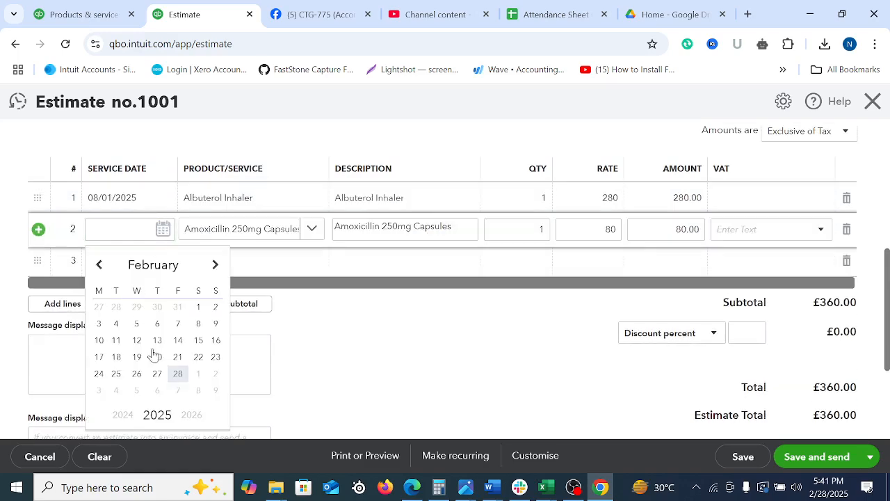
left_click(99, 264)
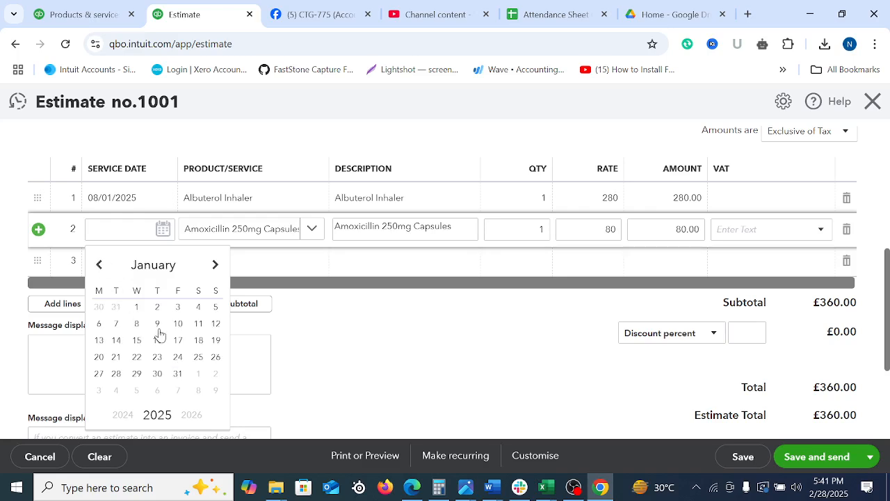
left_click(157, 323)
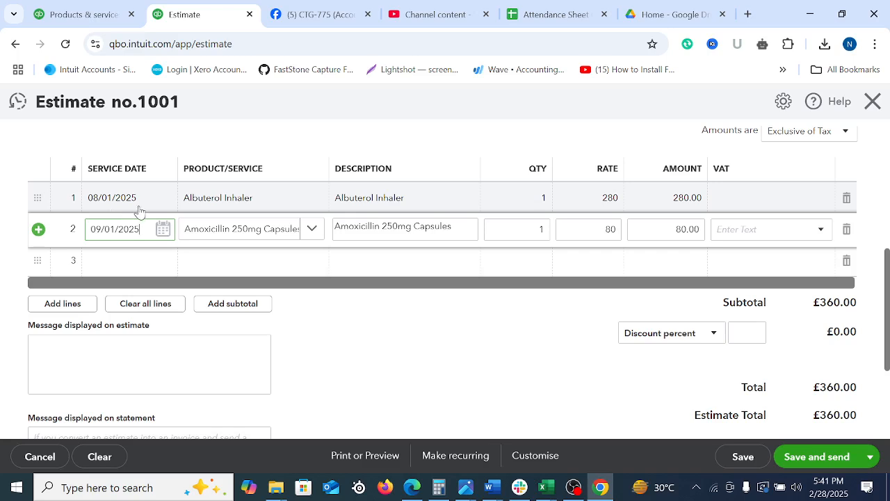
left_click(465, 351)
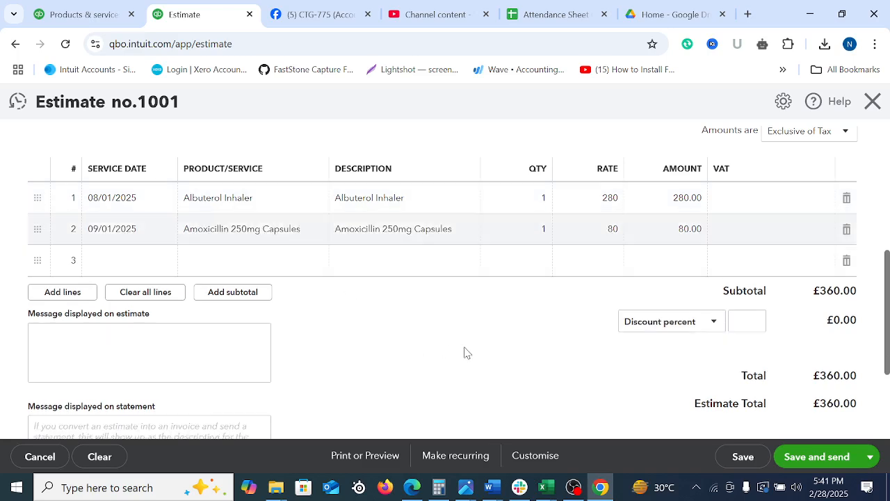
Set the quantities to 30 for Albuterol Inhaler and 50 for Amoxicillin 250mg Capsules, and delete the empty third line
left_click(529, 199)
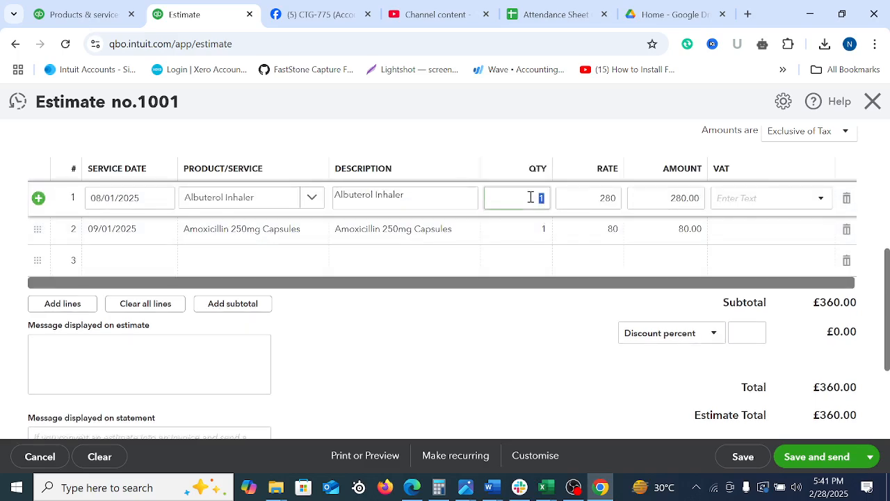
left_click(542, 229)
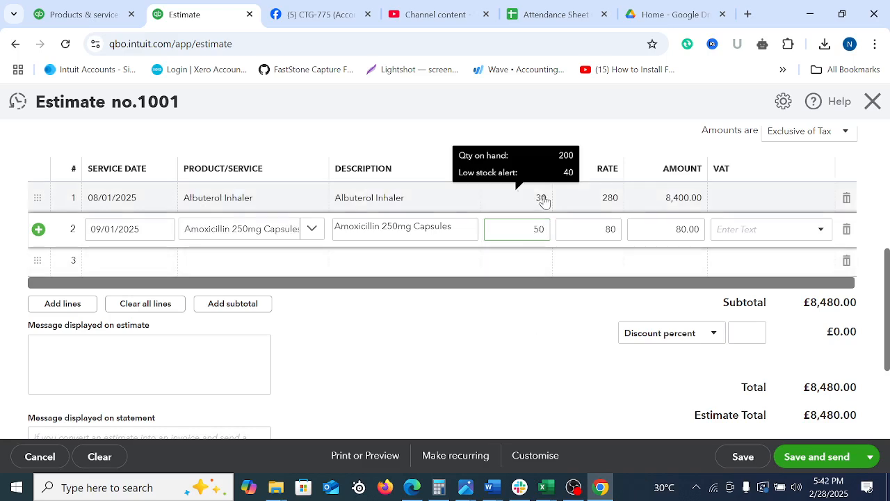
left_click(541, 200)
left_click(542, 320)
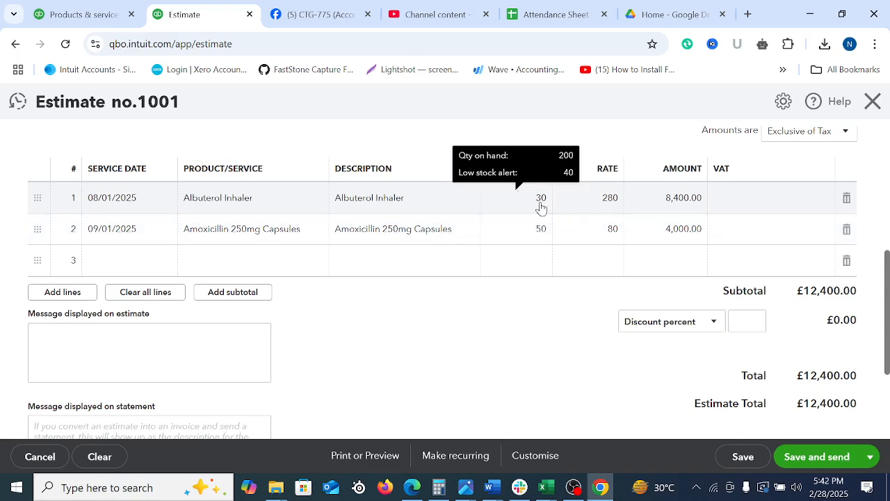
left_click(847, 260)
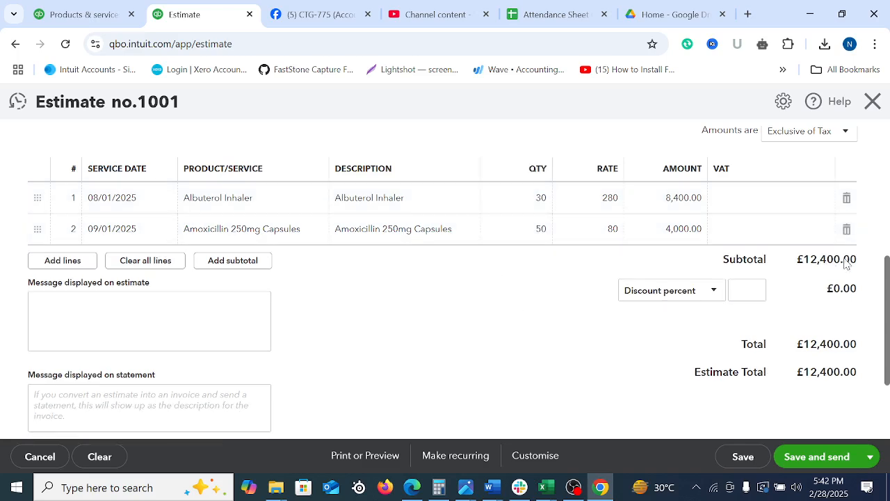
Apply 20.0% S VAT to Albuterol Inhaler and 5.0% R VAT to Amoxicillin 250mg Capsules, and remove the empty third line
left_click(777, 196)
type("20")
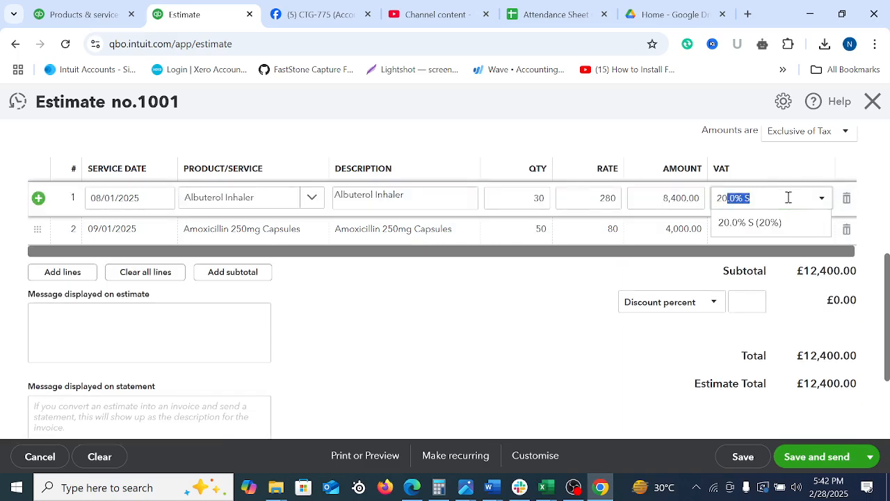
left_click(753, 224)
left_click(756, 231)
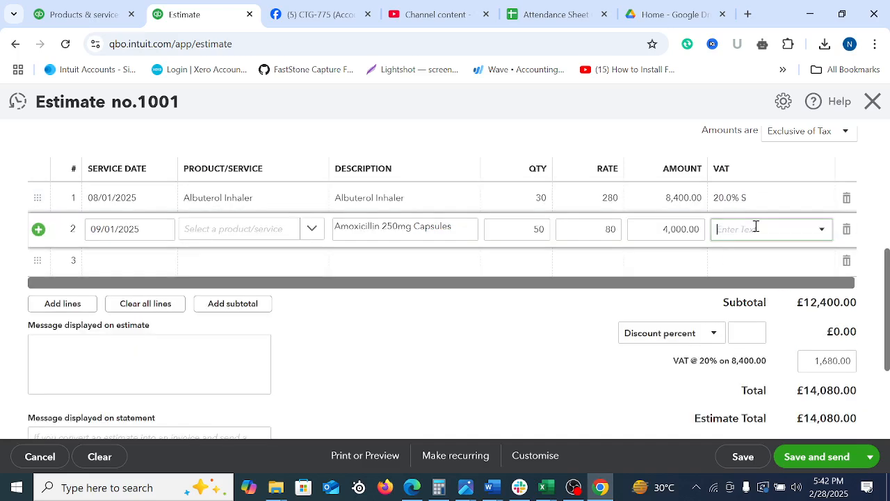
type("5")
left_click(764, 255)
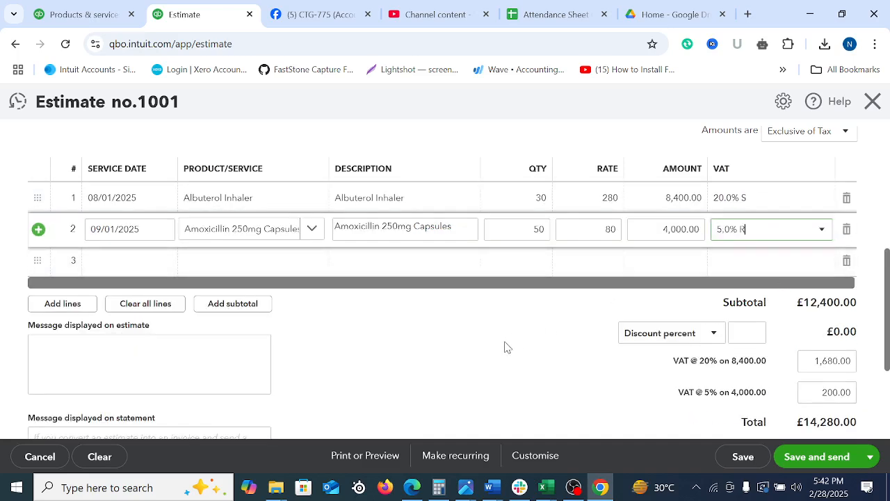
left_click(847, 262)
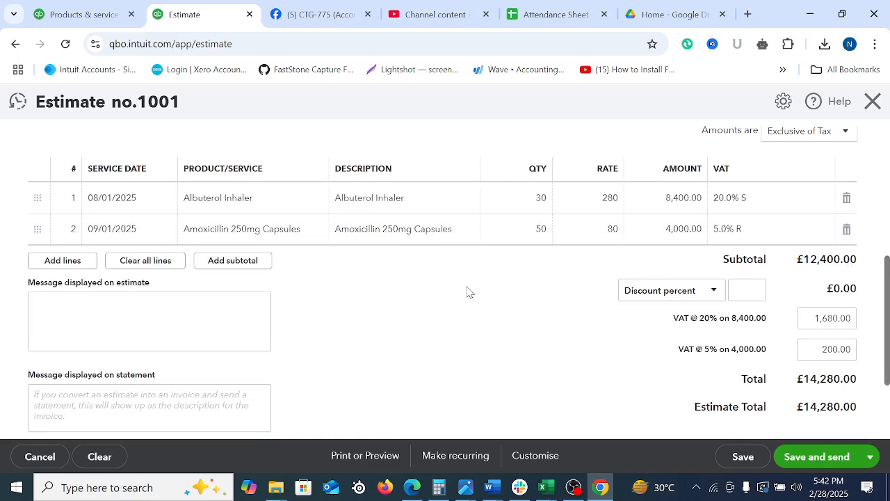
Review the estimate from its header details down to its VAT amounts and totals
scroll(334, 264, "up", 5)
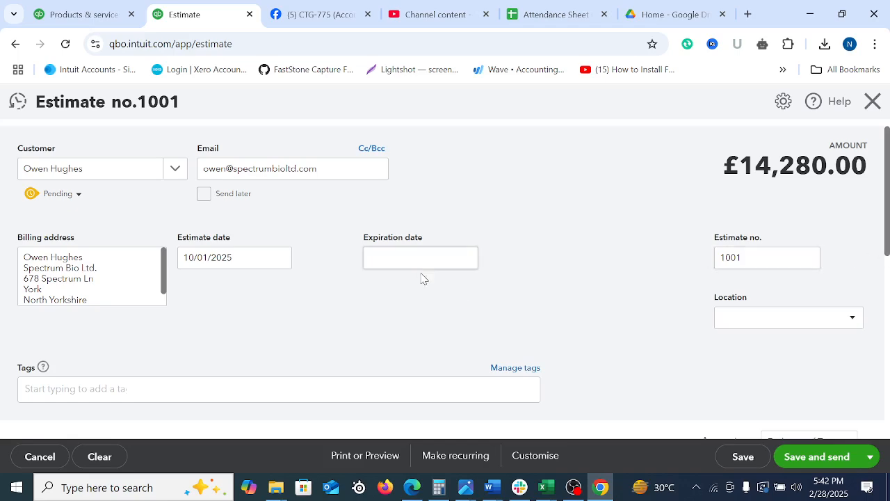
left_click_drag(887, 150, 888, 314)
scroll(748, 310, "up", 6)
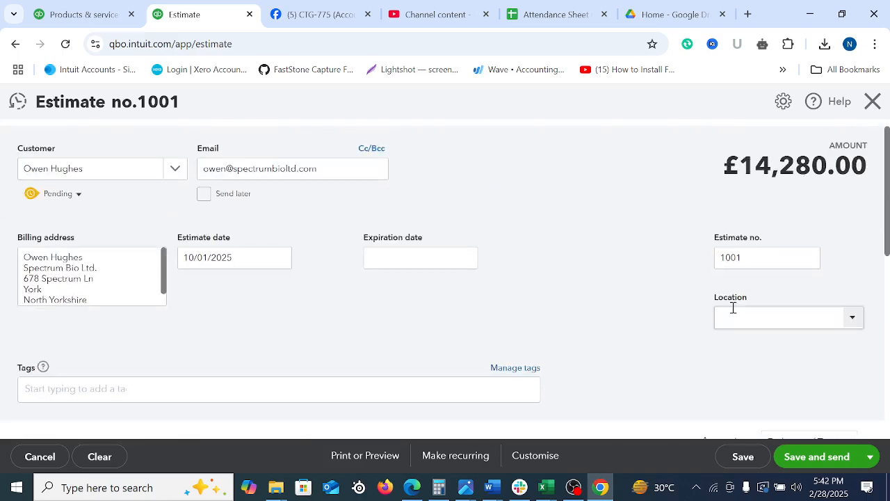
scroll(727, 306, "down", 7)
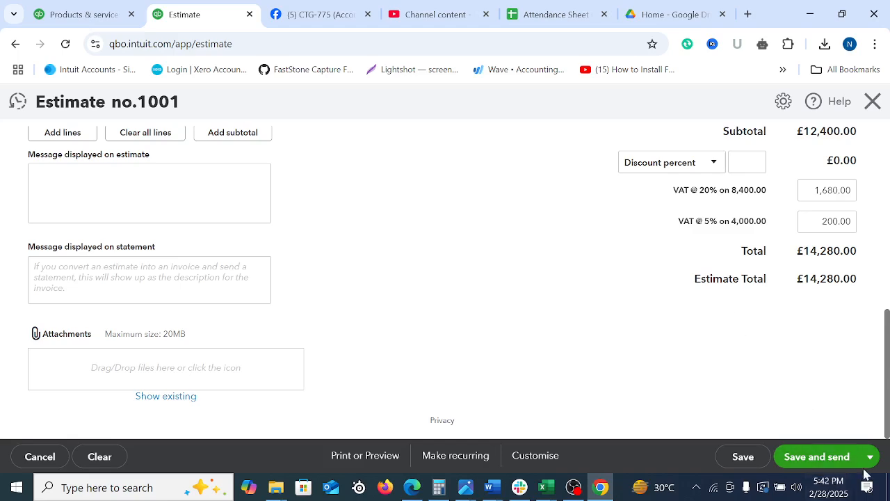
Recheck the estimate's details and totals, and save and close it
scroll(590, 282, "up", 7)
scroll(590, 281, "down", 7)
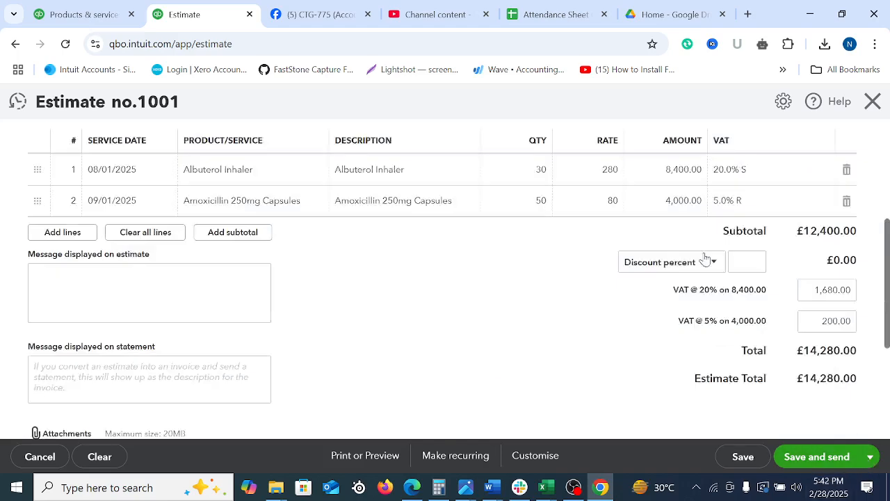
left_click(871, 457)
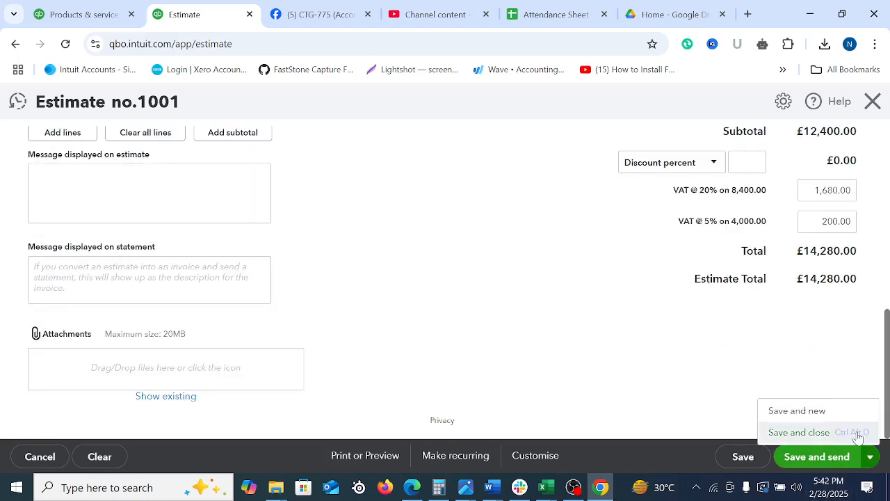
scroll(759, 334, "up", 7)
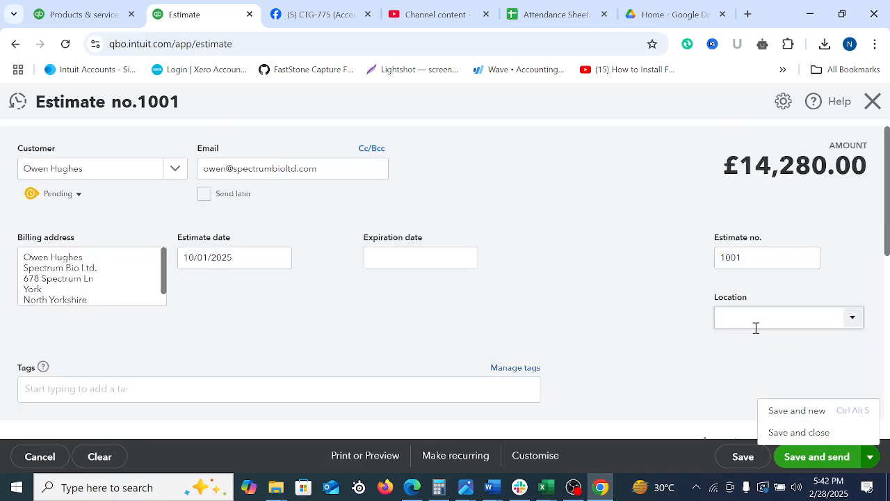
scroll(759, 333, "down", 7)
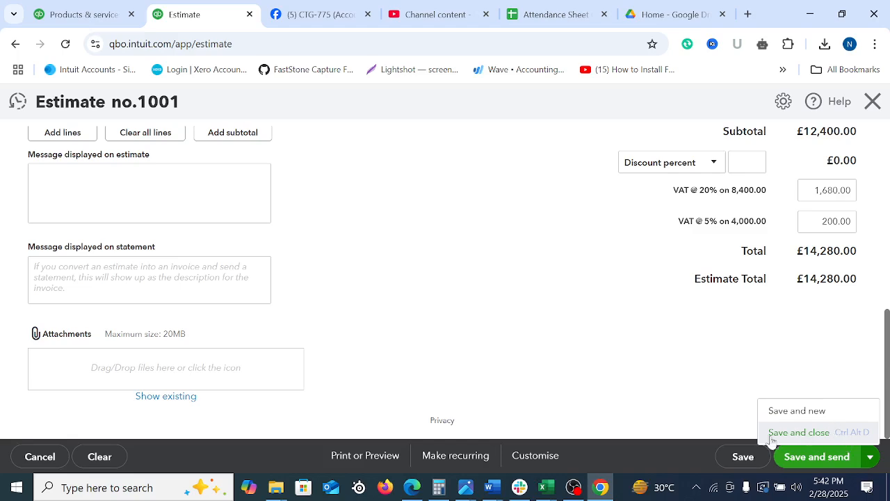
left_click(799, 434)
Open the list of all sales transactions and locate estimate 1001
scroll(686, 397, "up", 7)
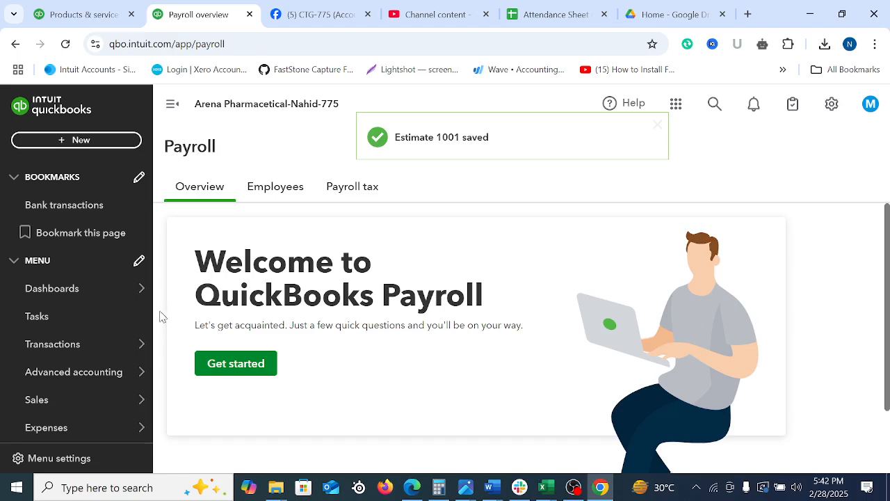
mouse_move(31, 383)
scroll(44, 332, "down", 4)
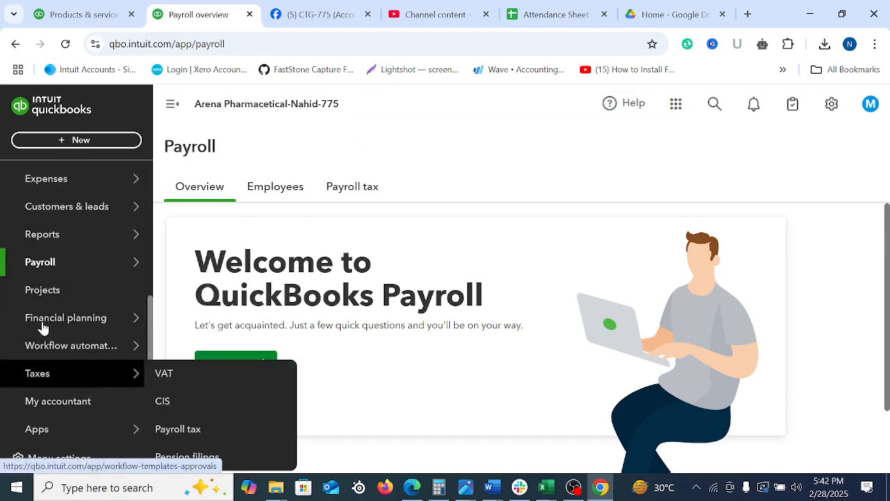
scroll(62, 299, "up", 4)
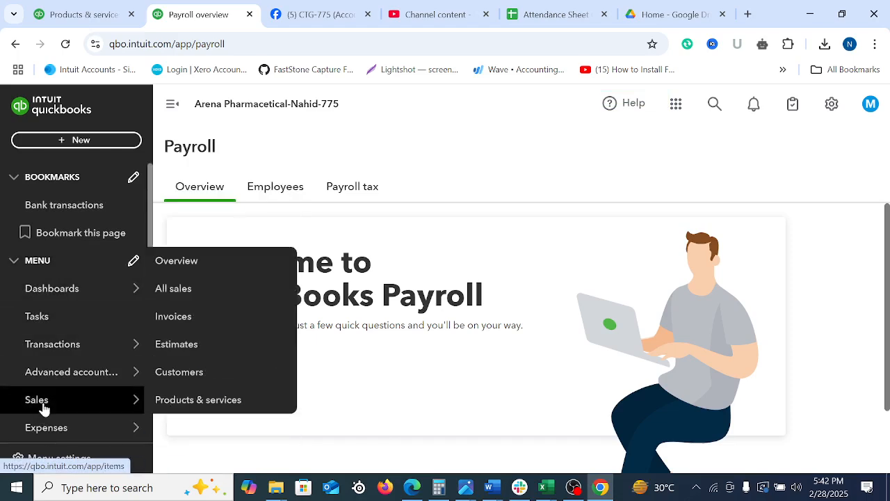
left_click(21, 408)
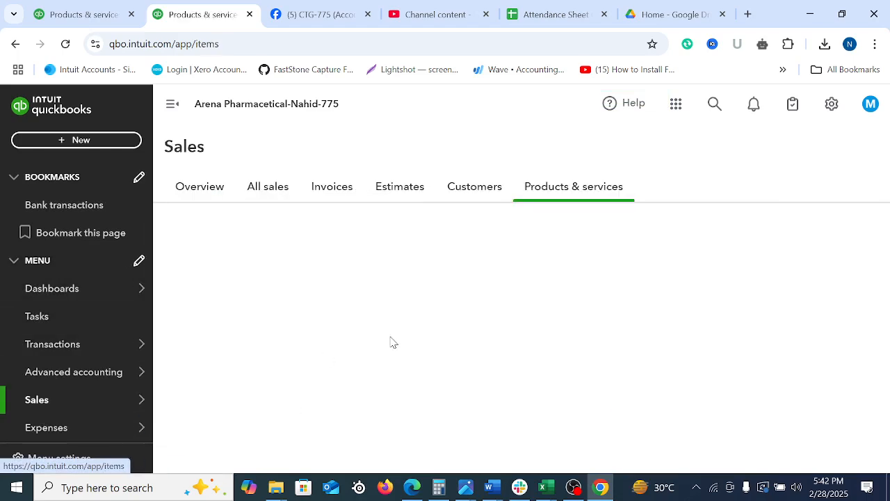
left_click(270, 198)
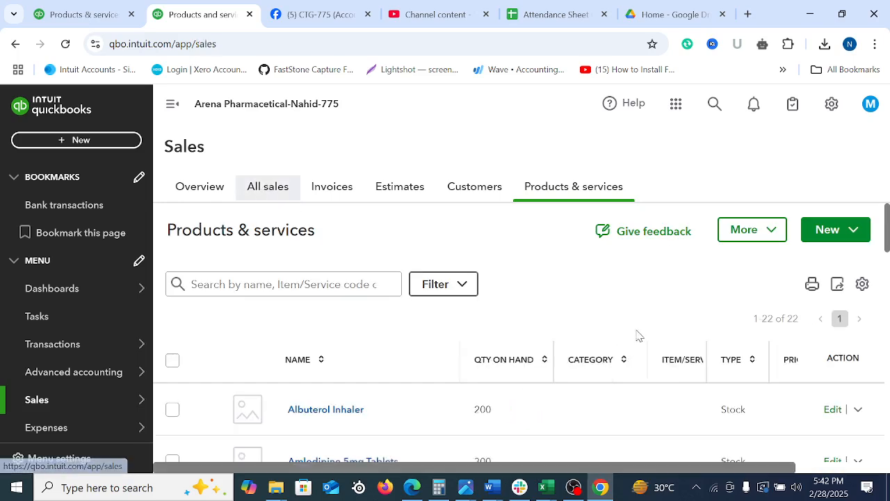
scroll(638, 345, "down", 10)
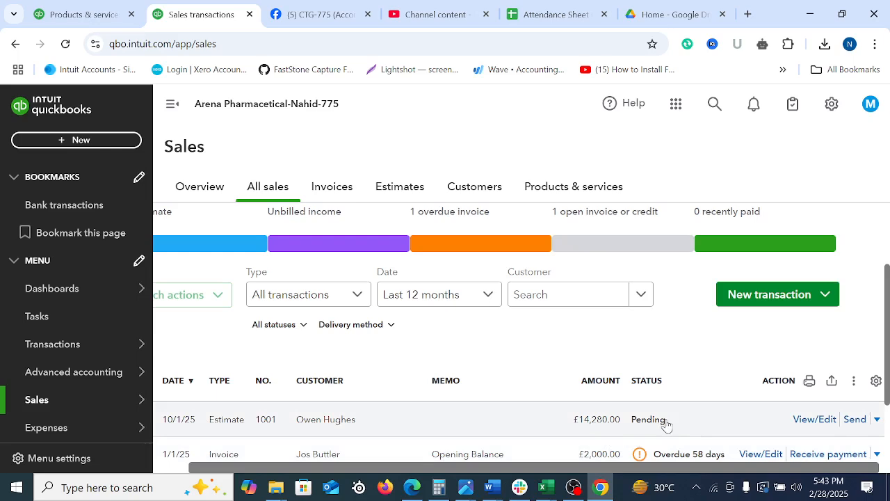
scroll(723, 389, "down", 2)
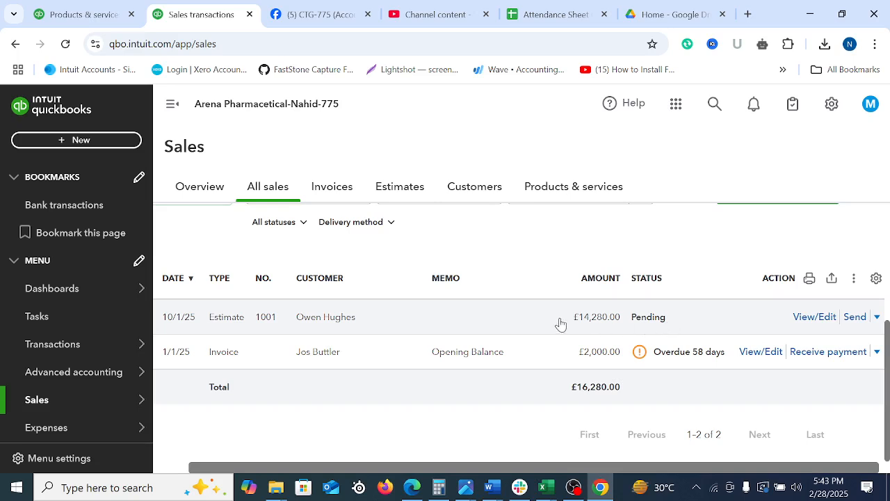
Prepare the e-mail for estimate 1001, adding a second recipient's e-mail address after the customer's
left_click(854, 318)
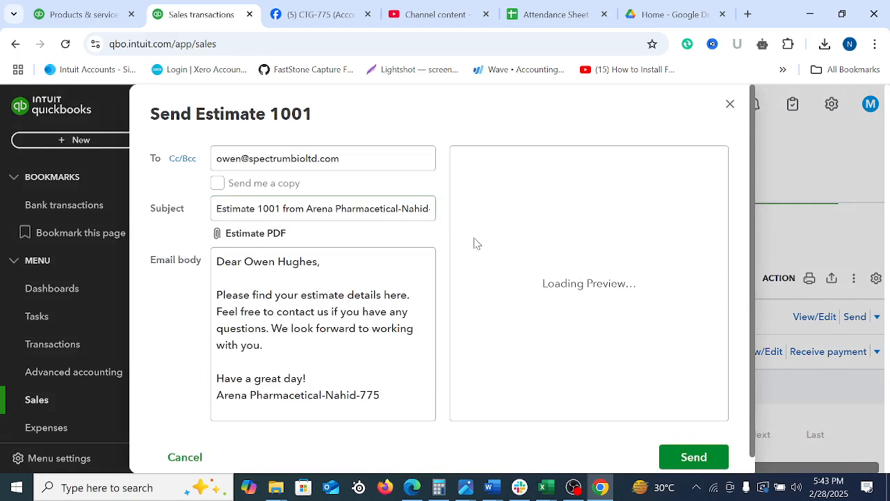
left_click(381, 158)
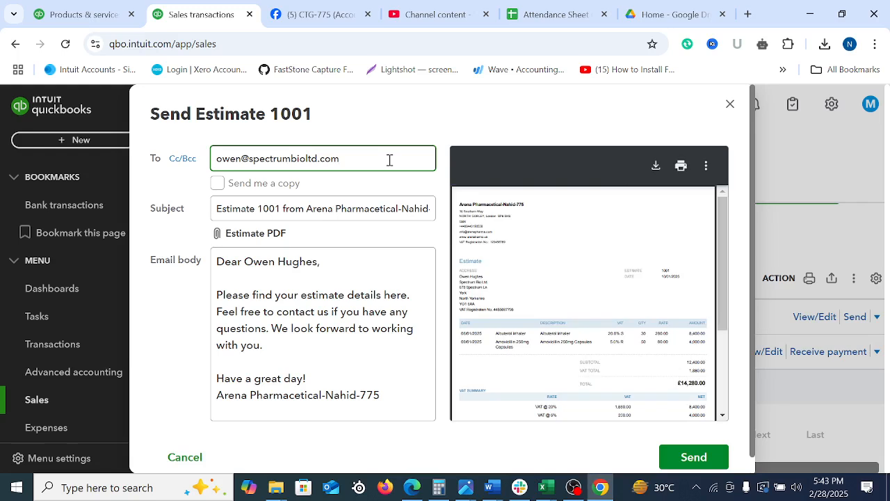
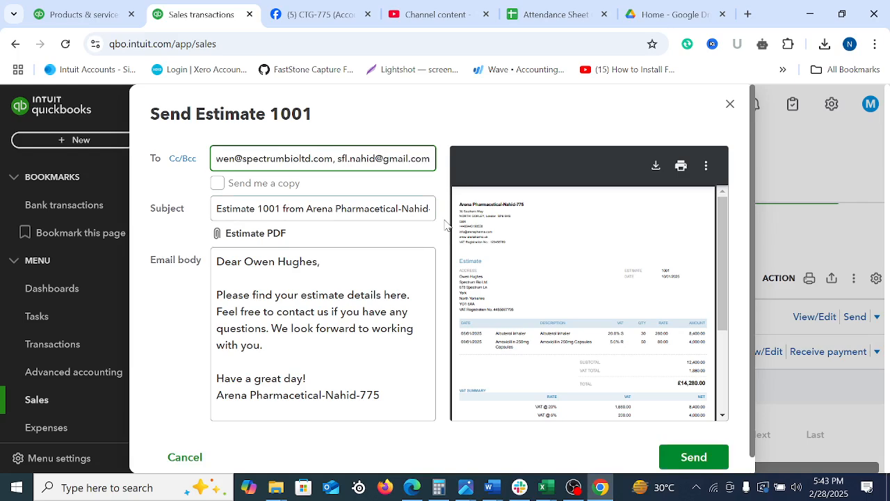
Choose to receive a copy of the e-mail and send estimate 1001
left_click(220, 185)
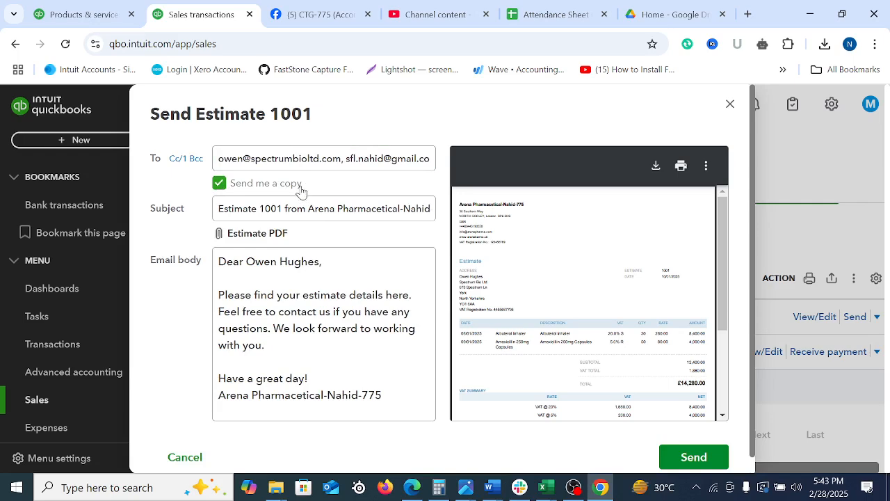
left_click(395, 161)
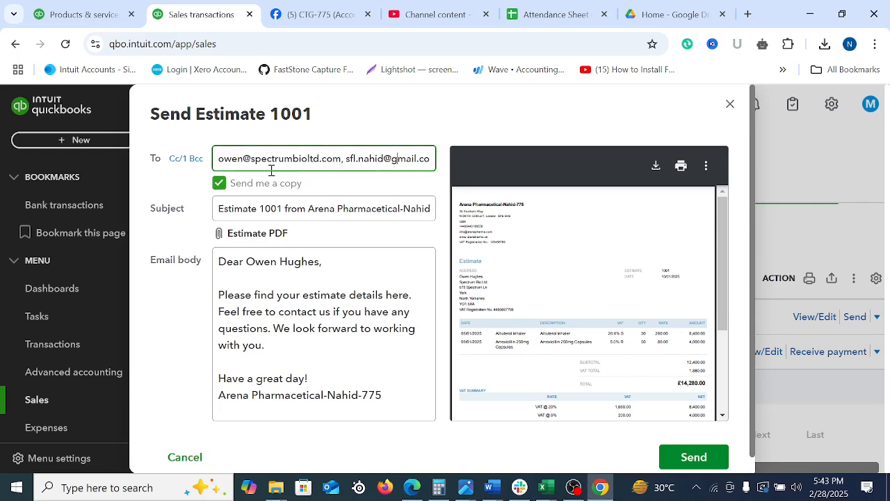
left_click(272, 161)
left_click(693, 458)
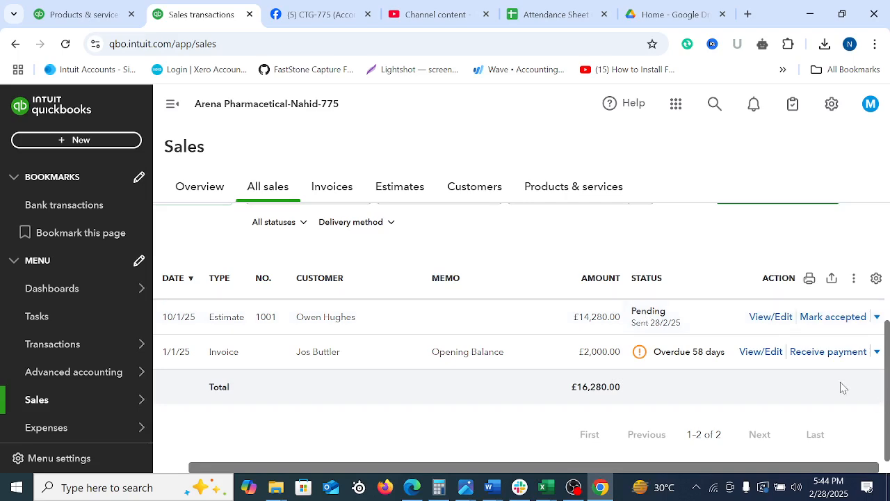
left_click(830, 318)
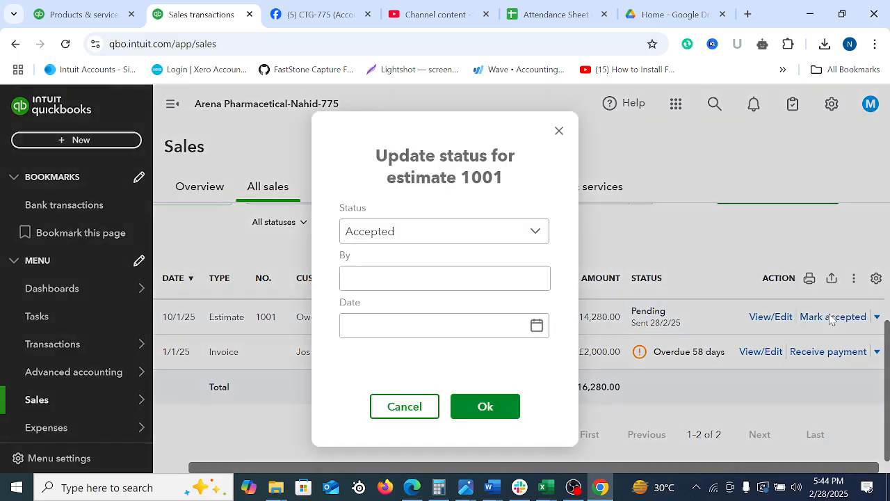
left_click(493, 240)
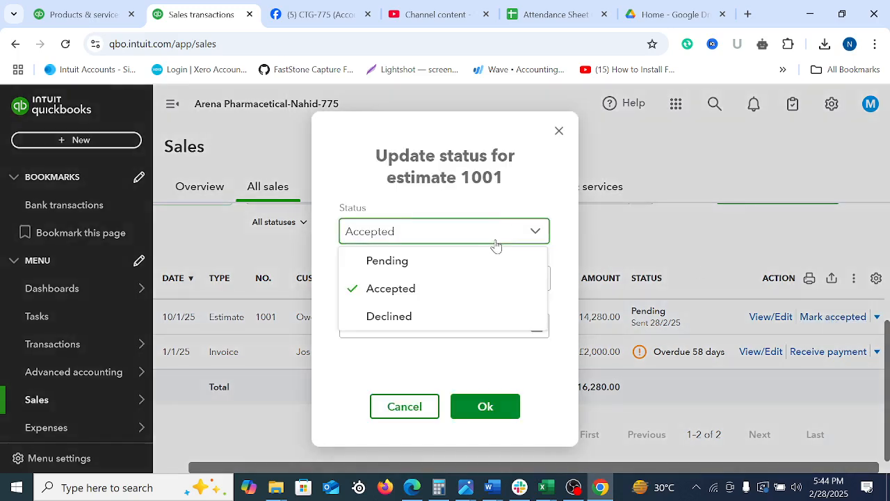
left_click(397, 290)
left_click(407, 285)
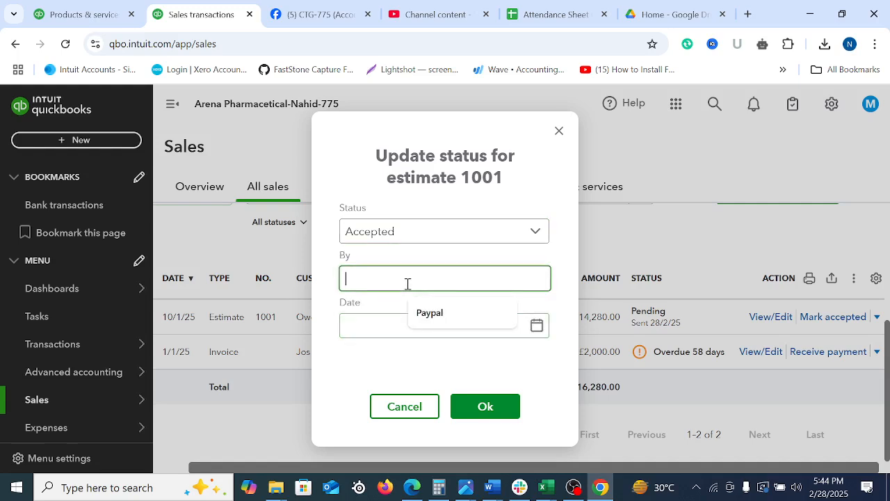
left_click(436, 319)
key("BackSpace")
key("BackSpace")
key("BackSpace")
key("BackSpace")
key("BackSpace")
key("BackSpace")
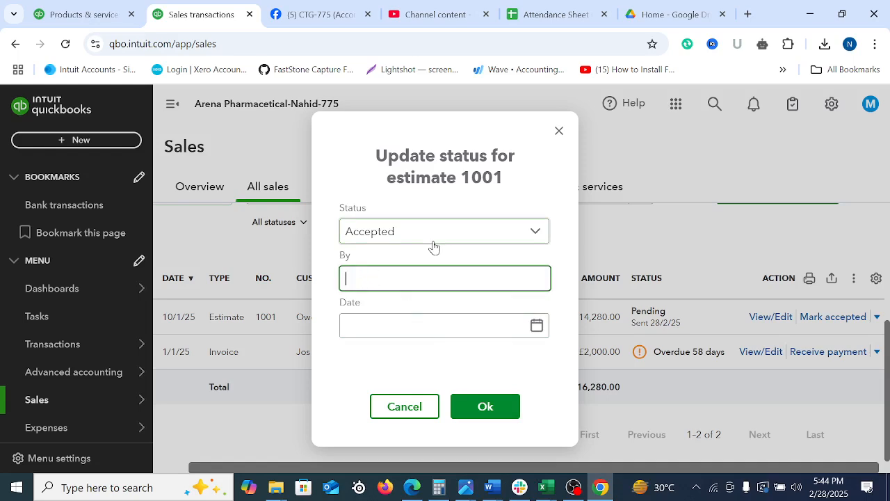
left_click(408, 135)
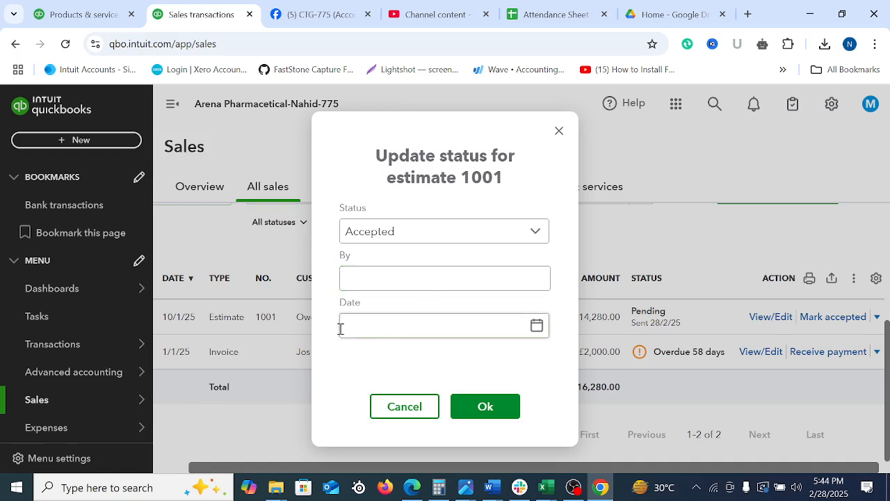
left_click(391, 327)
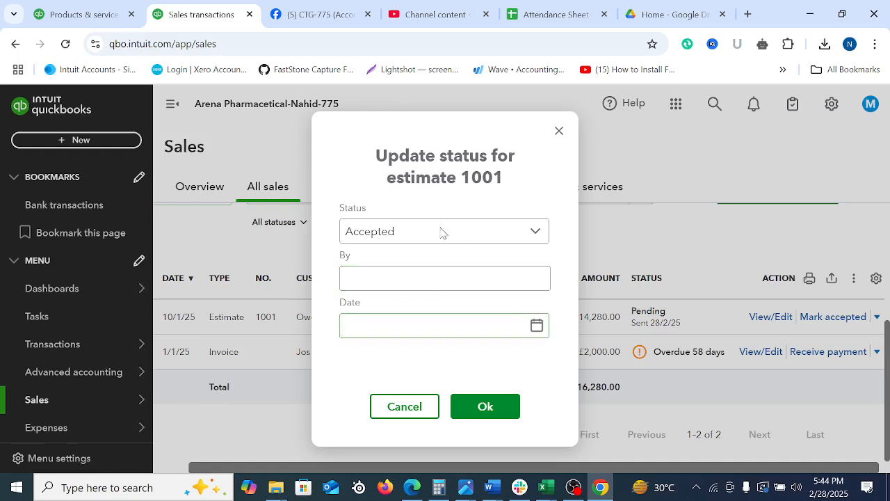
left_click(553, 132)
Copy the customer's name from the estimate 1001 row and close the opened estimate
left_click_drag(296, 317, 365, 322)
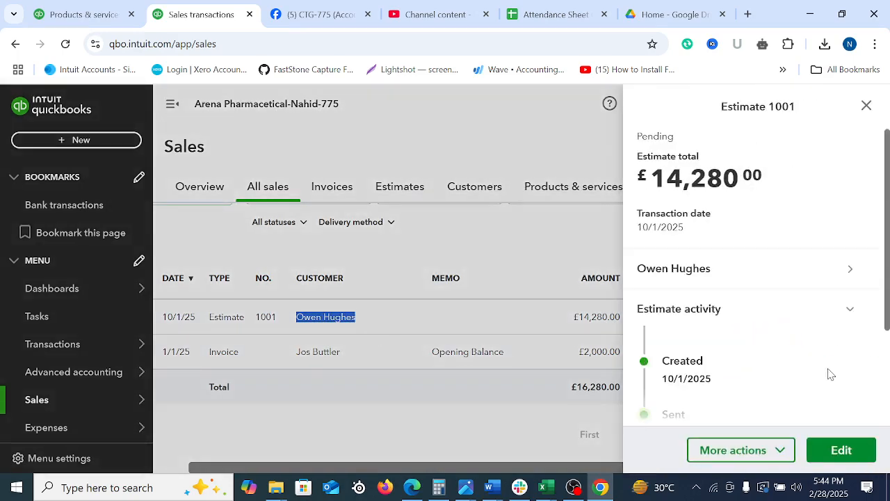
left_click(841, 450)
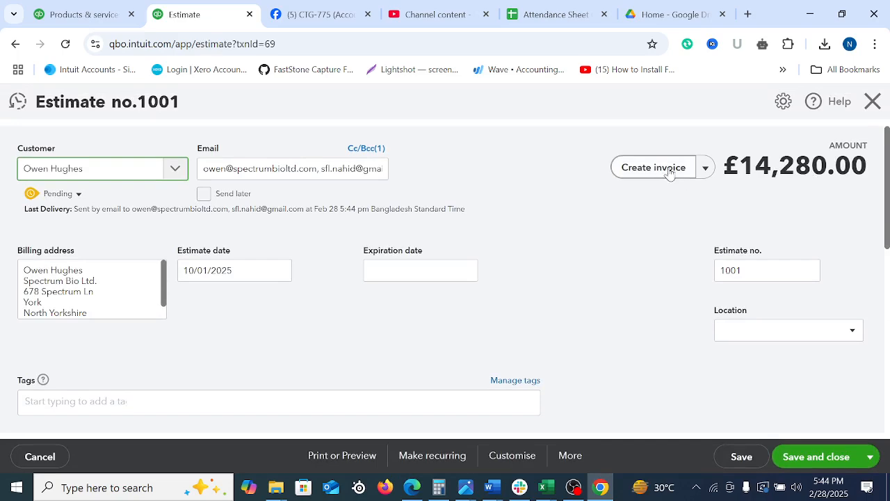
left_click(873, 102)
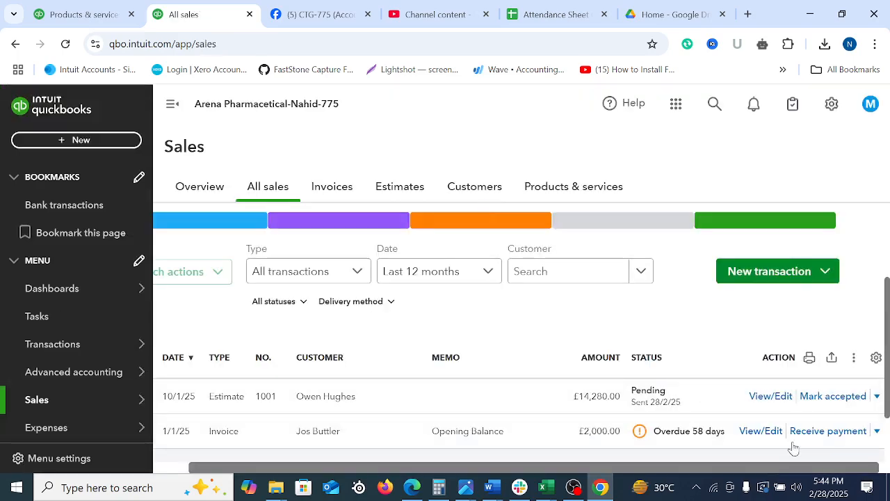
Mark estimate 1001 as accepted by the customer, dated 12 January 2025, and start converting it to an invoice
left_click(810, 397)
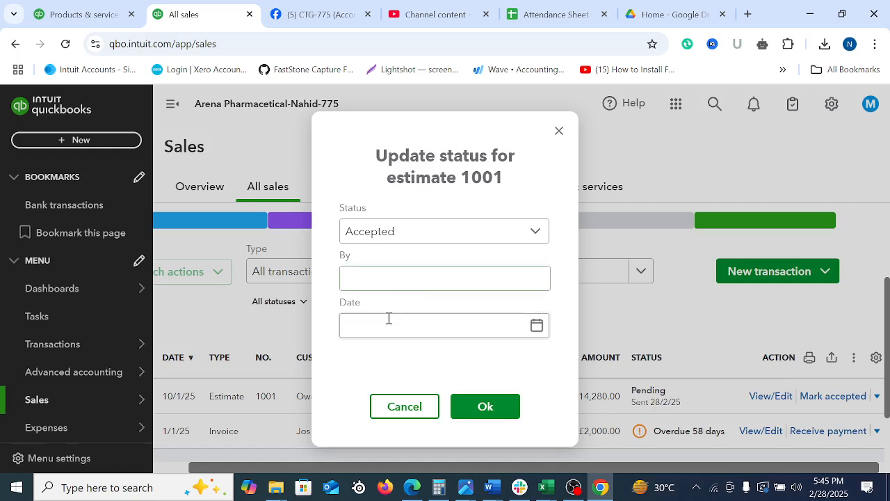
left_click(385, 280)
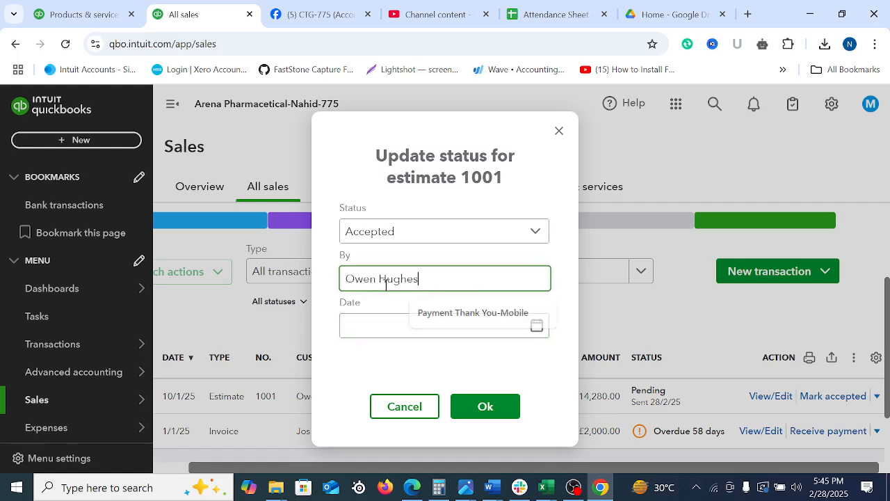
left_click(370, 327)
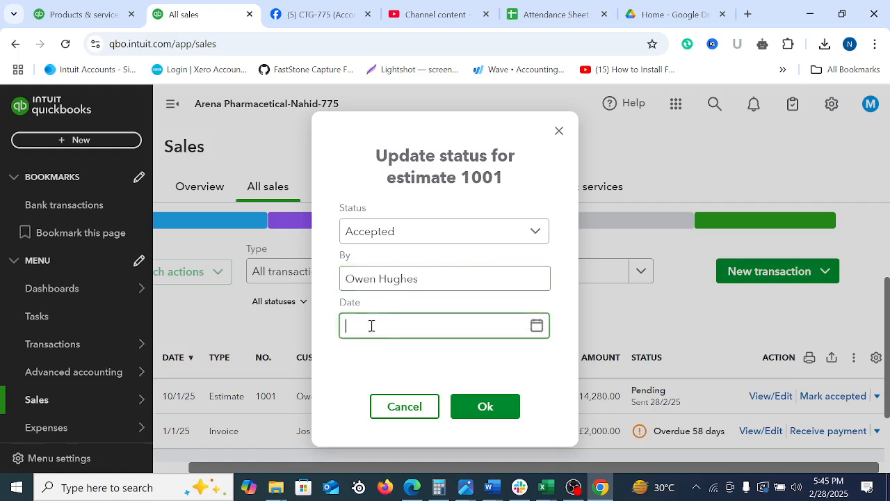
left_click(536, 326)
left_click(358, 137)
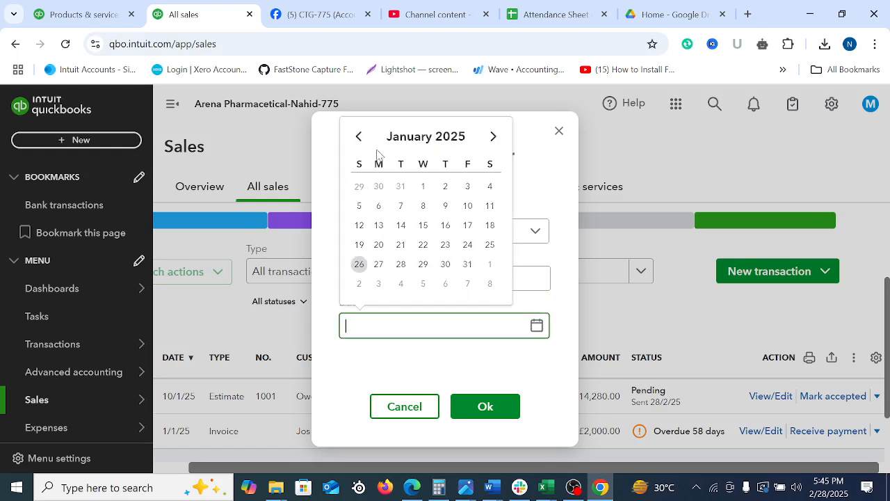
left_click(361, 225)
left_click(506, 415)
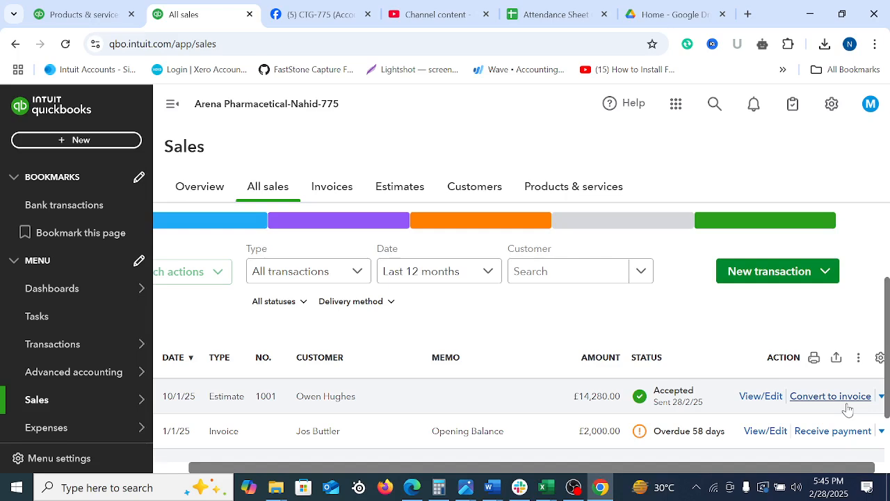
left_click(831, 402)
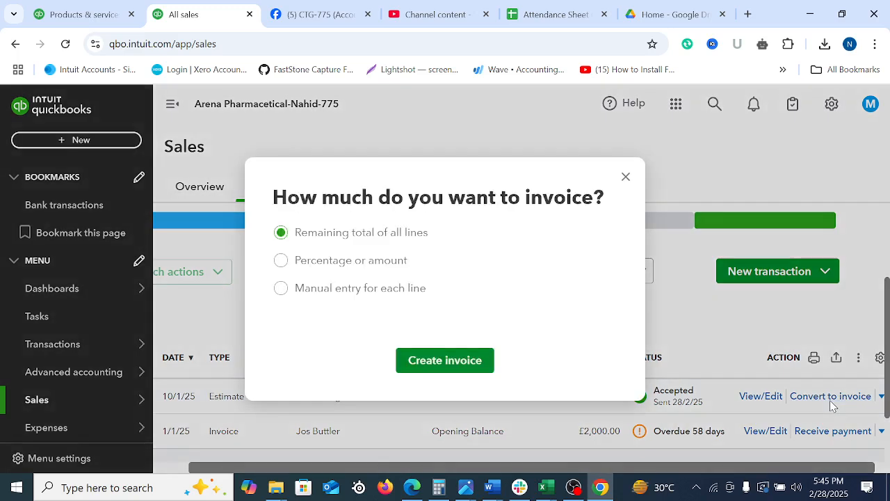
Outline the invoice amount dialog and its three options in red on a screen capture, and discard the capture
key("Print")
left_click_drag(12, 53, 862, 452)
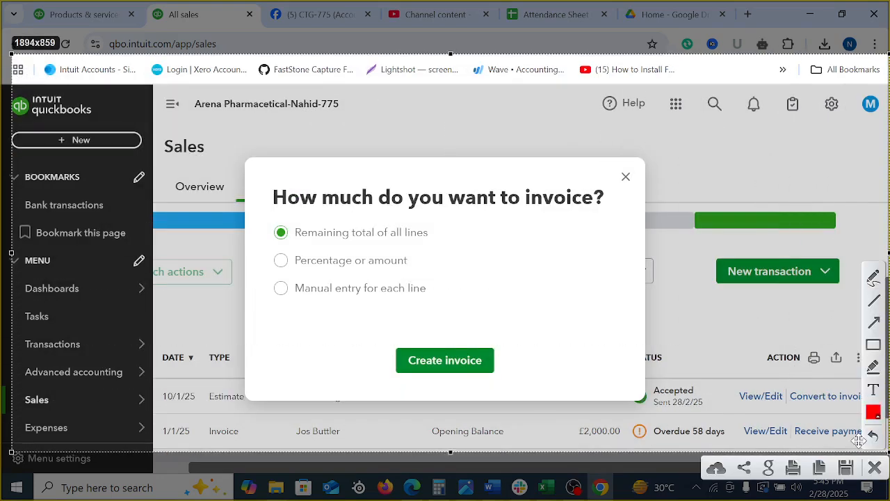
left_click(874, 345)
left_click_drag(234, 153, 654, 406)
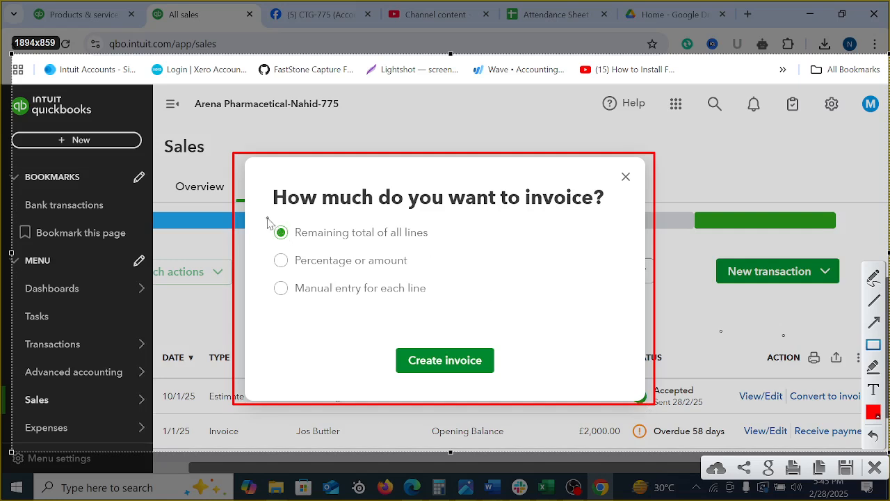
left_click_drag(266, 217, 451, 248)
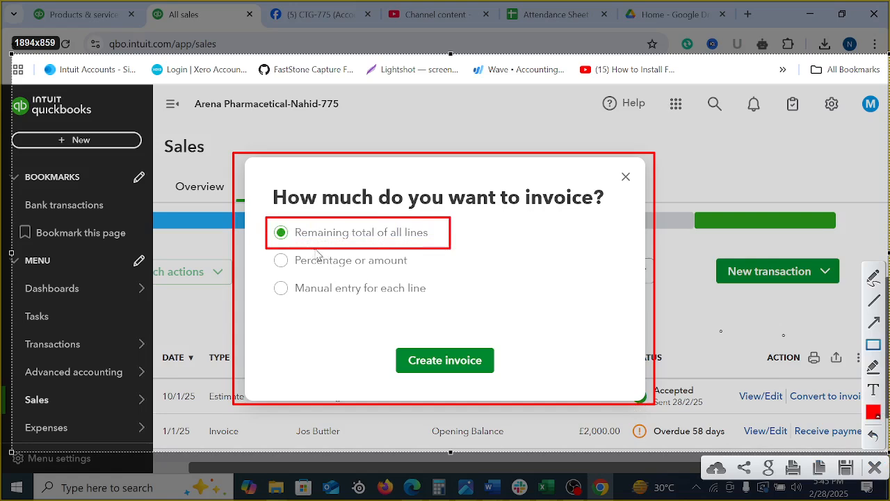
left_click_drag(264, 252, 425, 275)
left_click_drag(259, 277, 448, 307)
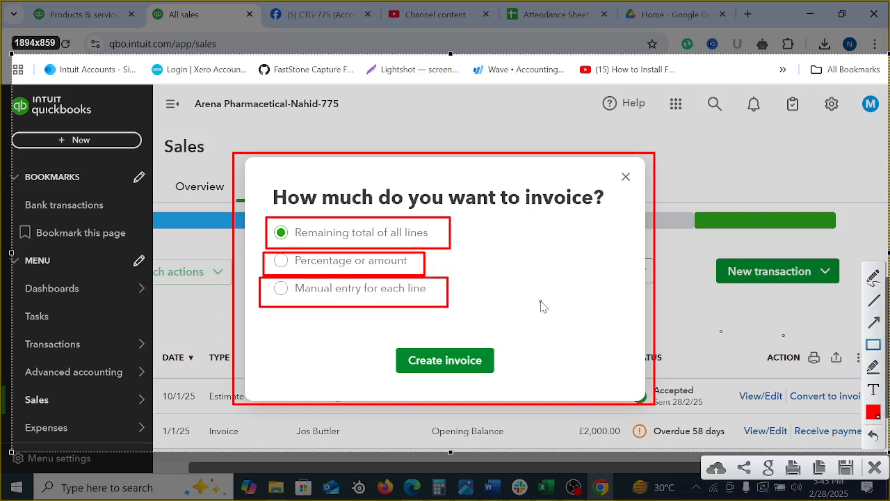
left_click(875, 469)
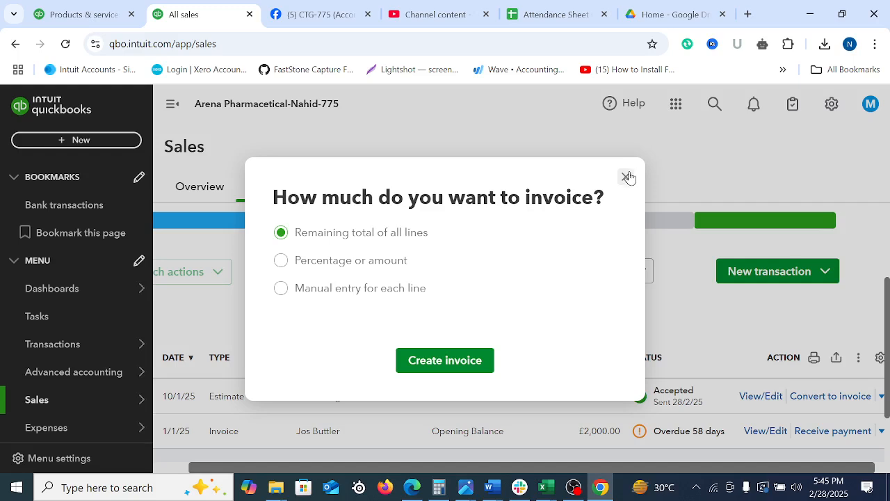
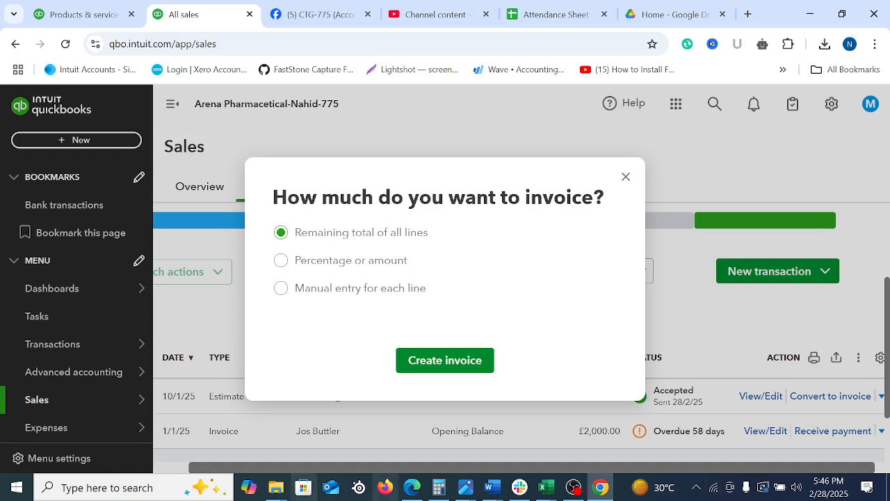
Create an invoice from estimate 1001 using manual entry for each line
left_click(280, 290)
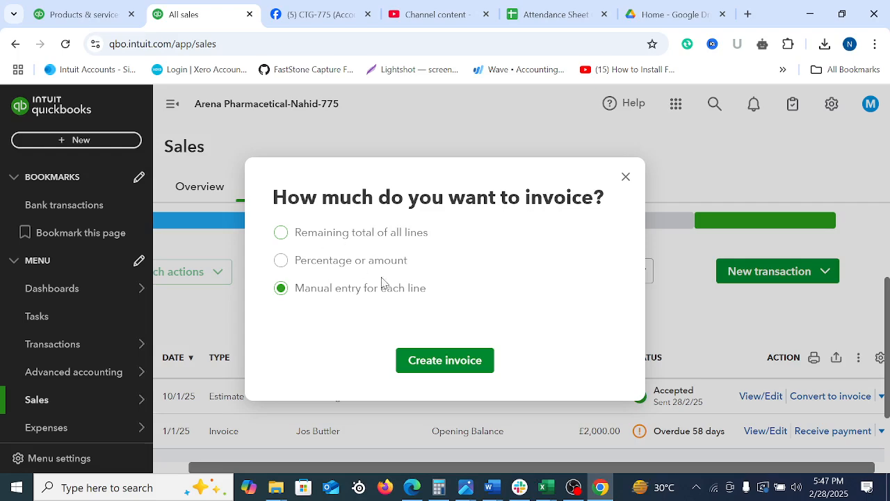
left_click(440, 365)
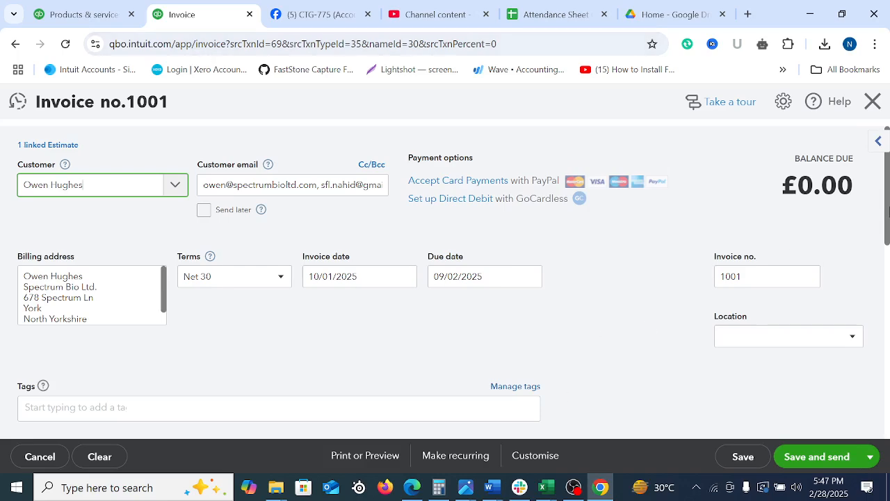
left_click_drag(887, 212, 887, 316)
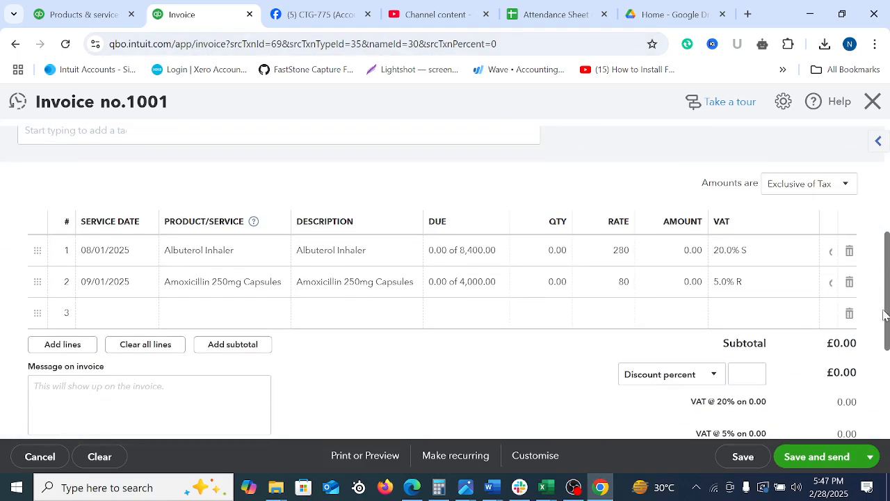
Open estimate 1001 from all sales in the other browser tab and examine its line quantities, rates and amounts
left_click(47, 6)
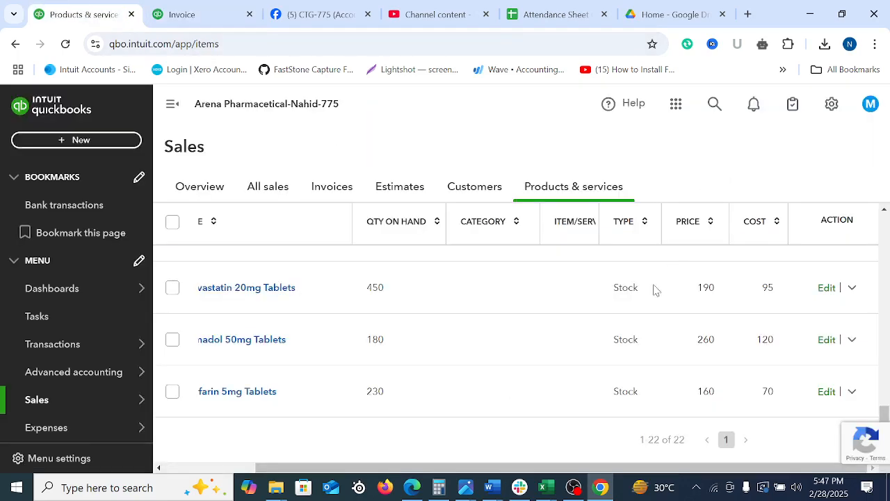
scroll(654, 287, "up", 15)
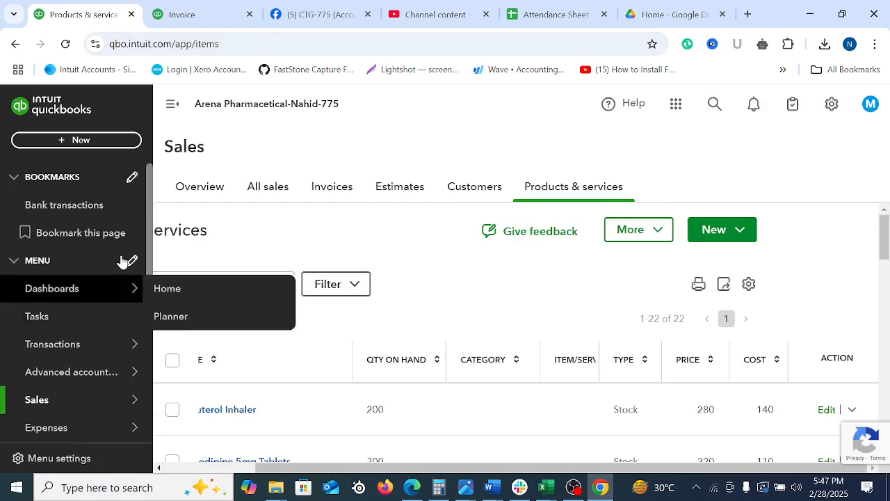
left_click(270, 195)
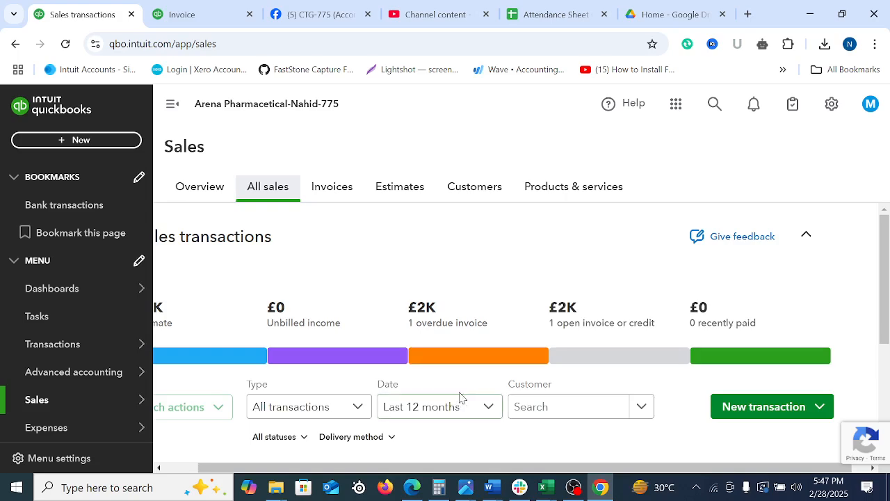
scroll(886, 249, "down", 2)
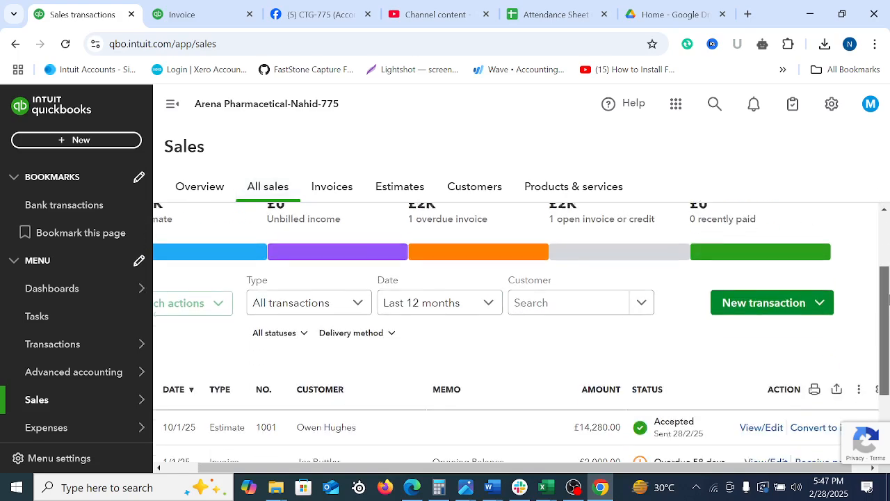
left_click(314, 427)
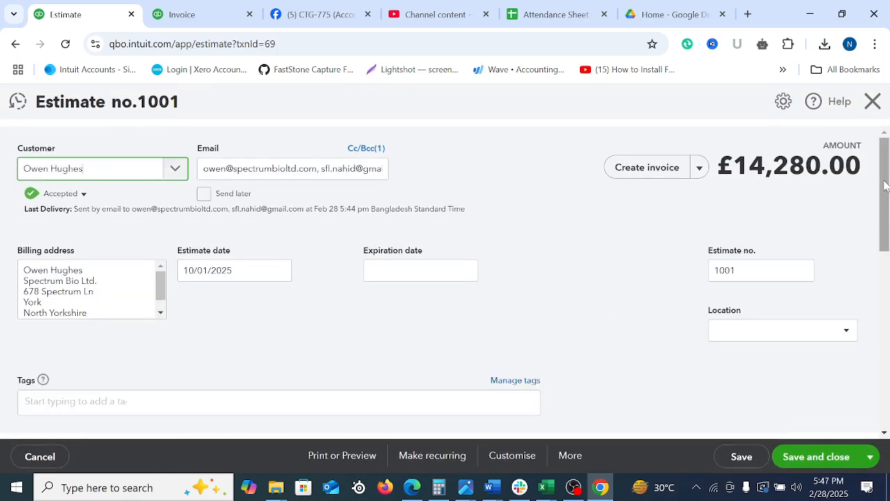
left_click_drag(888, 202, 886, 274)
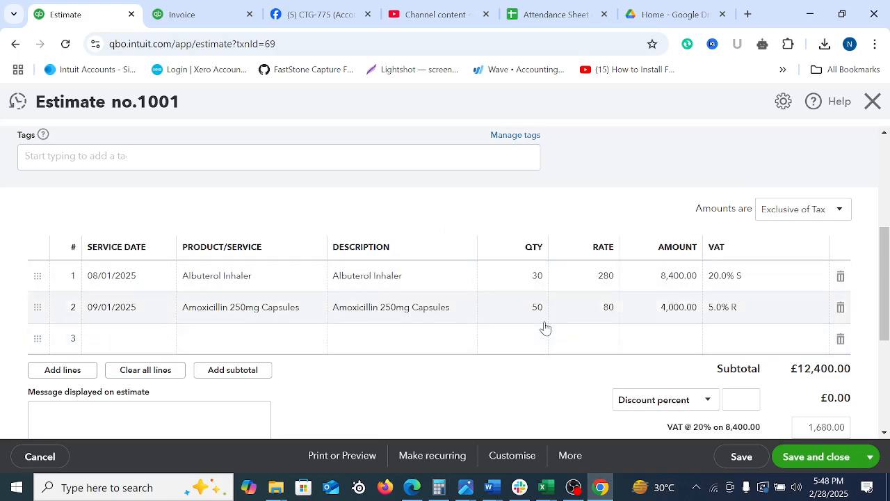
mouse_move(532, 285)
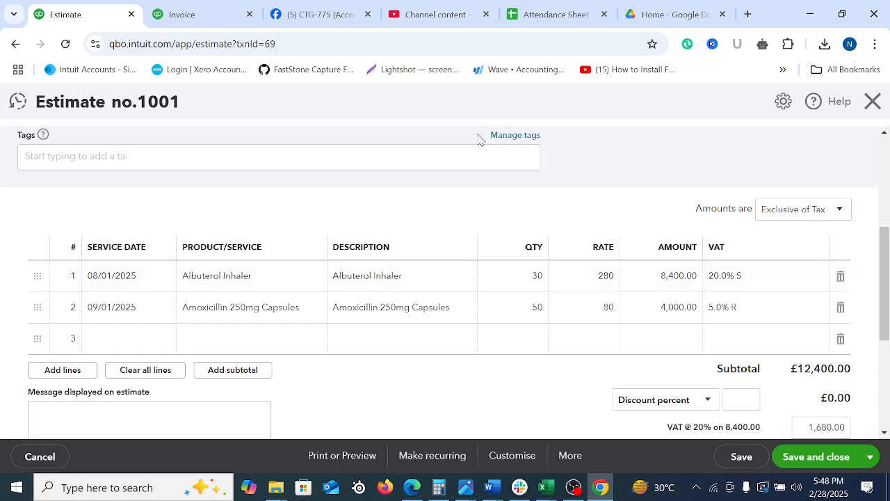
On invoice 1001, set the Albuterol Inhaler line's due value to an amount of 5,600
left_click(192, 9)
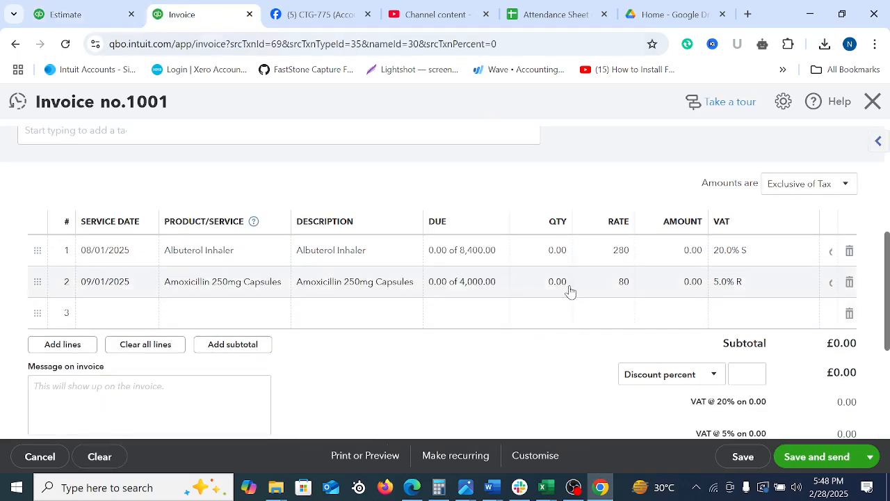
left_click(463, 253)
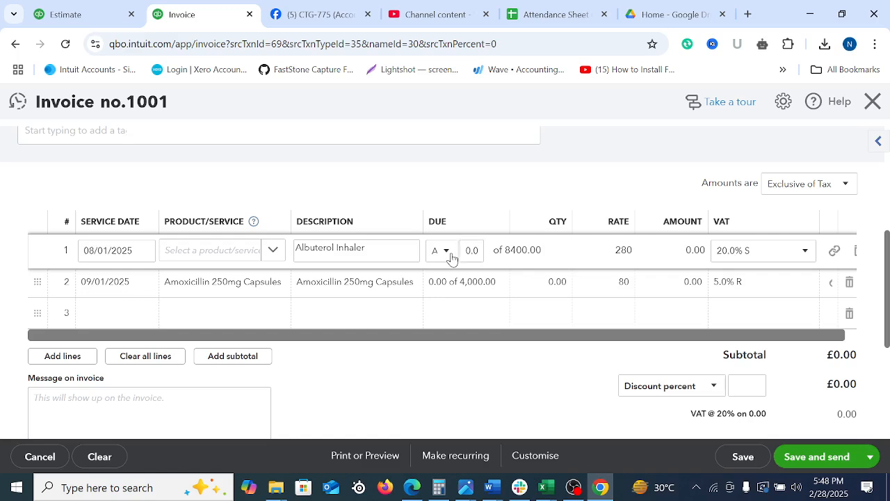
left_click(450, 255)
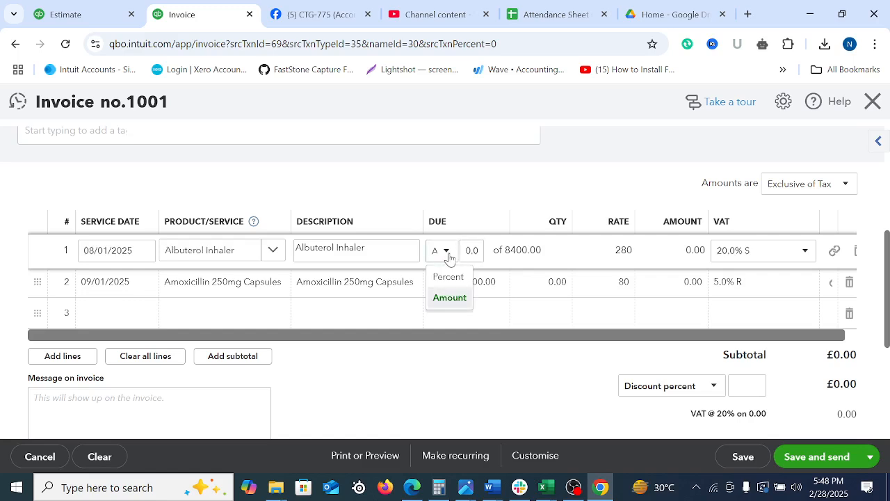
left_click(449, 304)
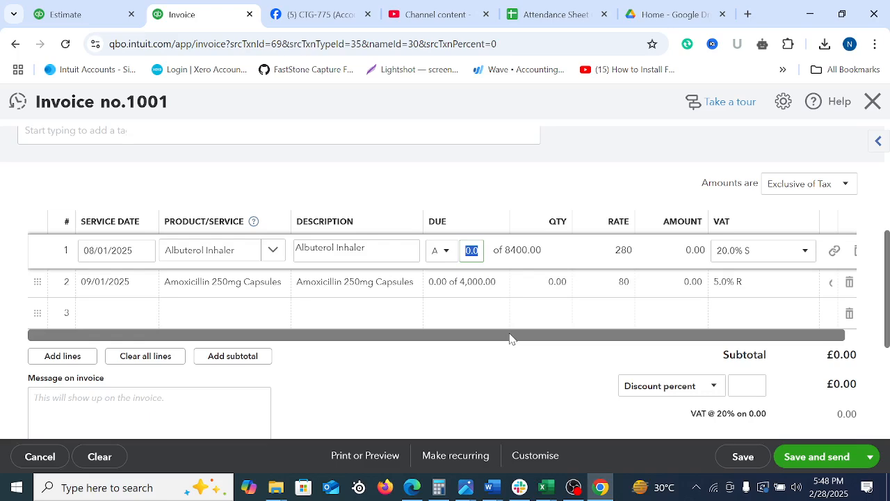
type("8400")
left_click(591, 192)
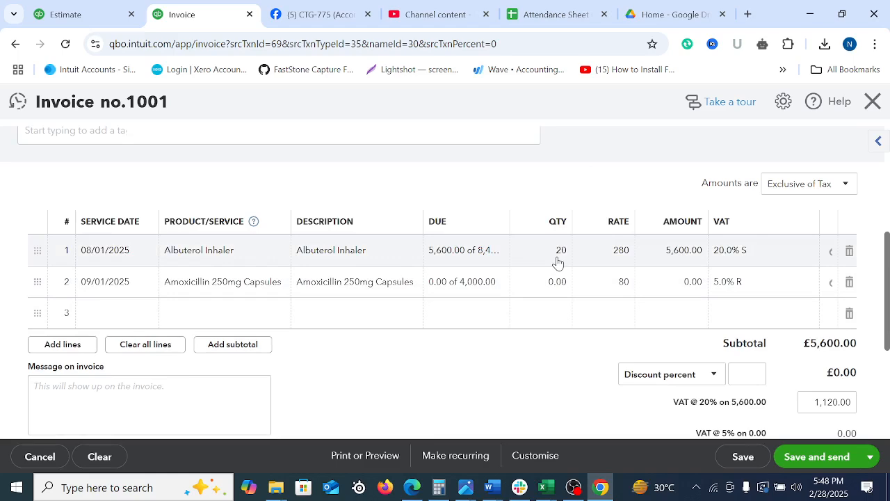
Check the Amoxicillin 250mg Capsules line on the estimate, set its due amount to 3,200 on the invoice and delete the empty third line
left_click(441, 281)
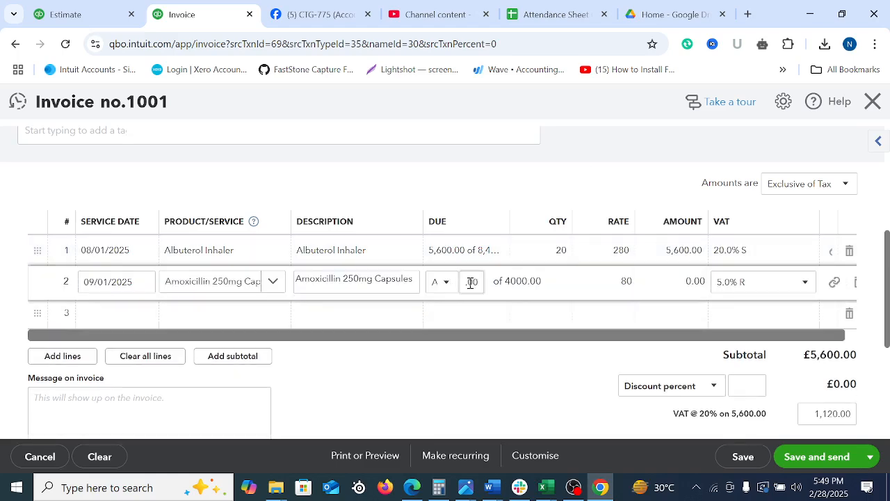
left_click(445, 283)
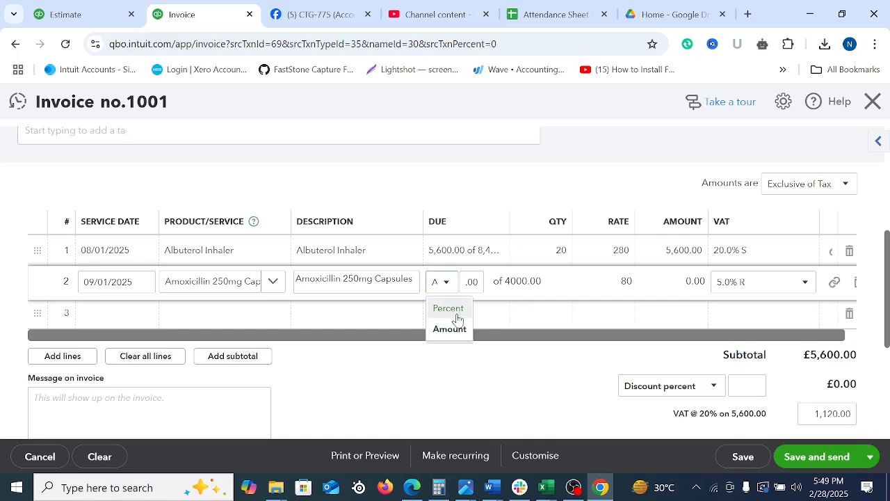
left_click(453, 329)
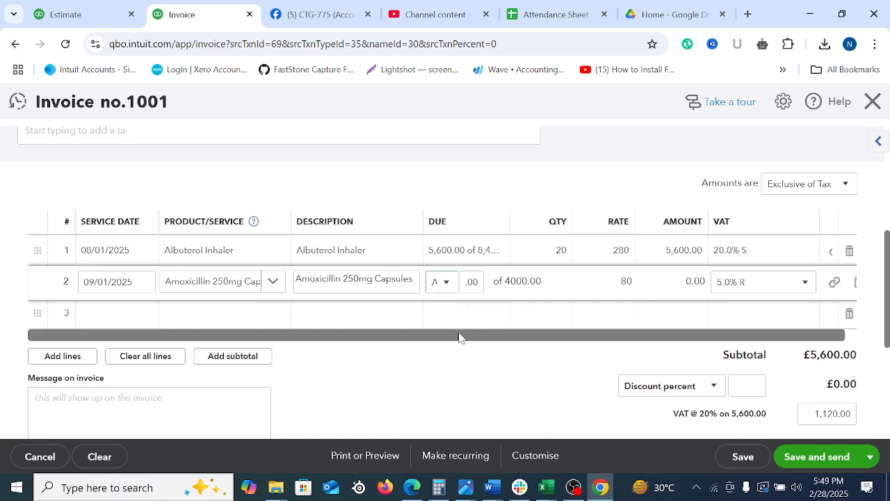
left_click(68, 16)
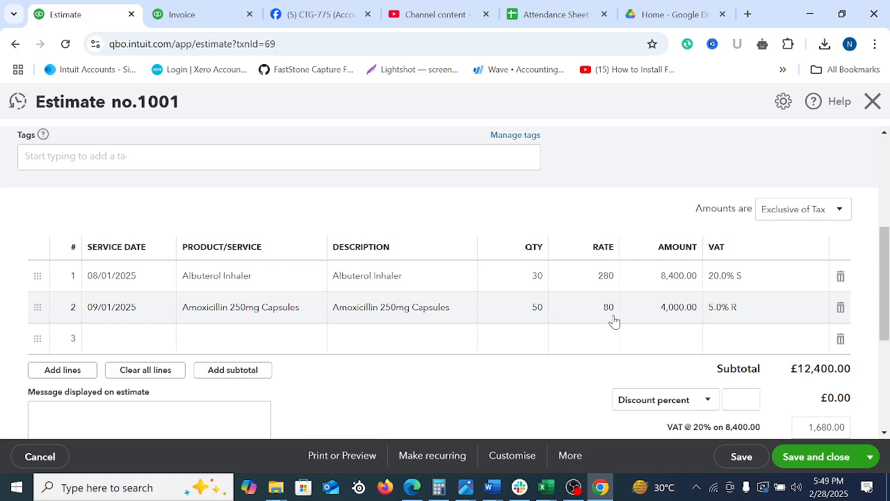
left_click(182, 14)
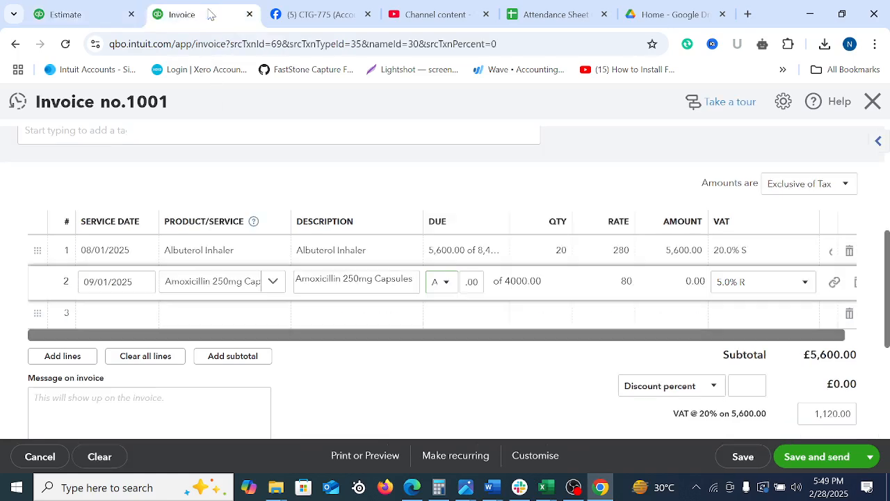
left_click(446, 284)
left_click(472, 282)
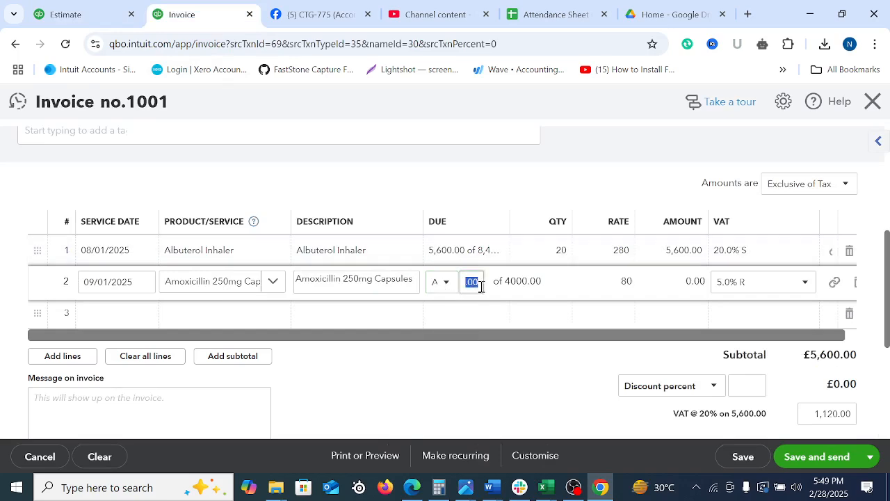
type("3,200")
left_click(539, 387)
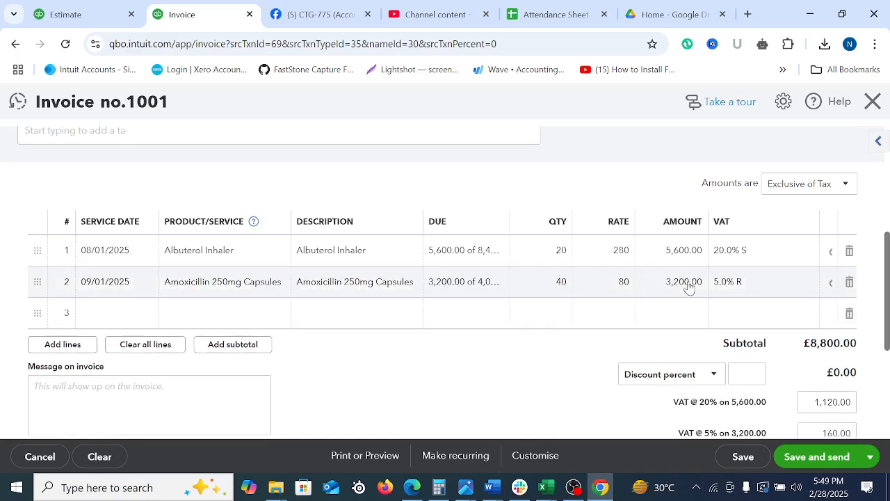
left_click(848, 313)
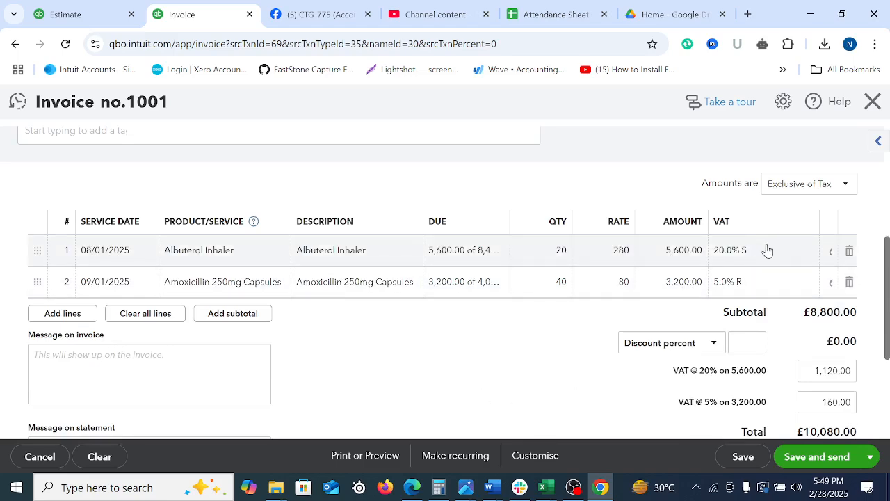
Set the invoice date to 12/01/2025, then save and close invoice 1001
scroll(621, 279, "up", 4)
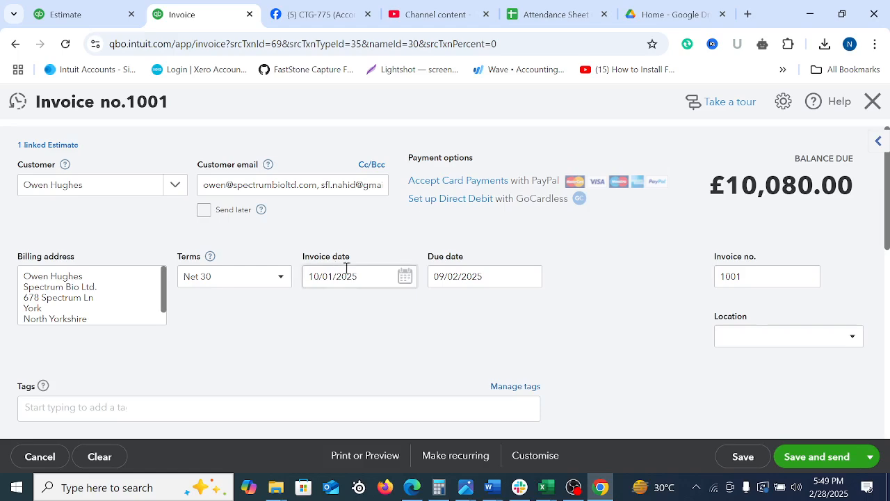
left_click(405, 277)
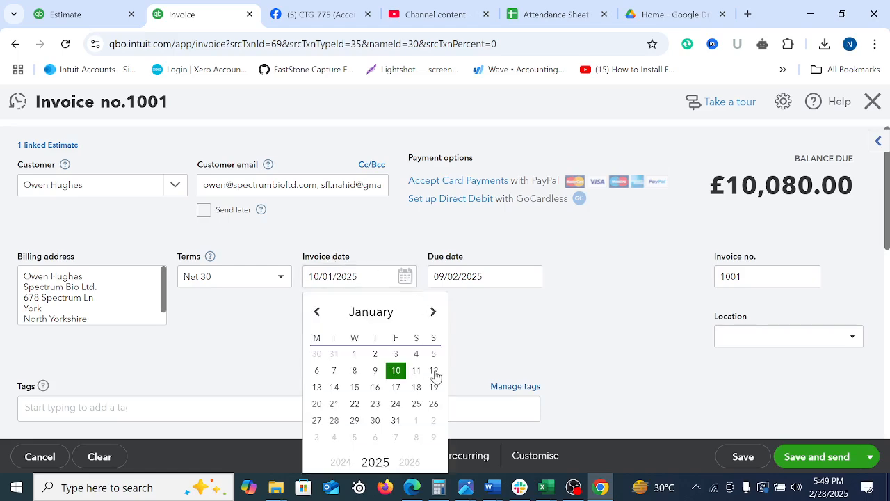
left_click(697, 327)
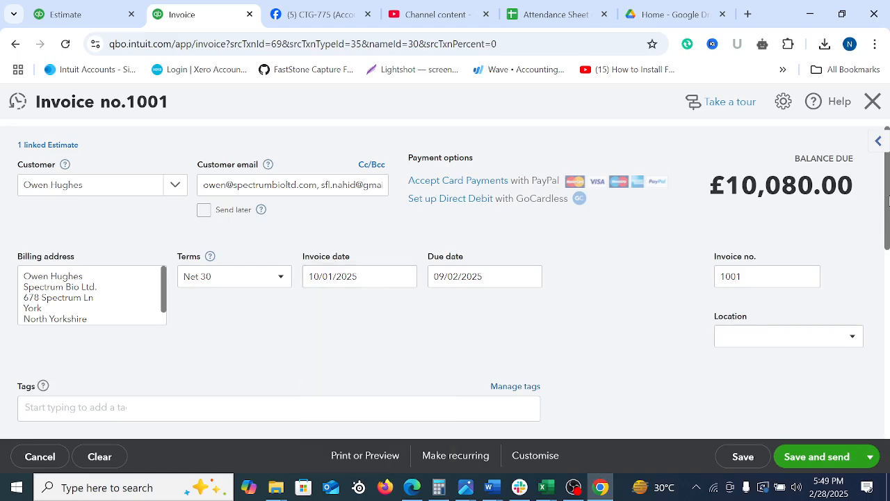
left_click_drag(887, 202, 888, 222)
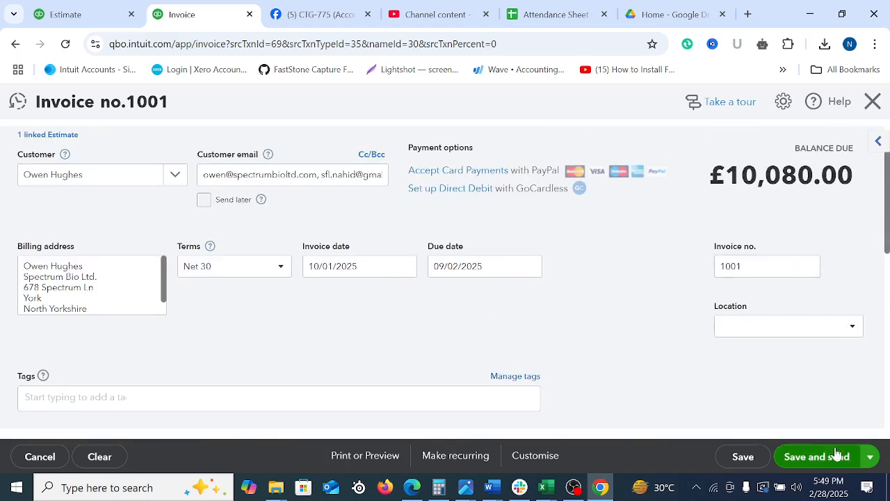
left_click(869, 456)
left_click(359, 307)
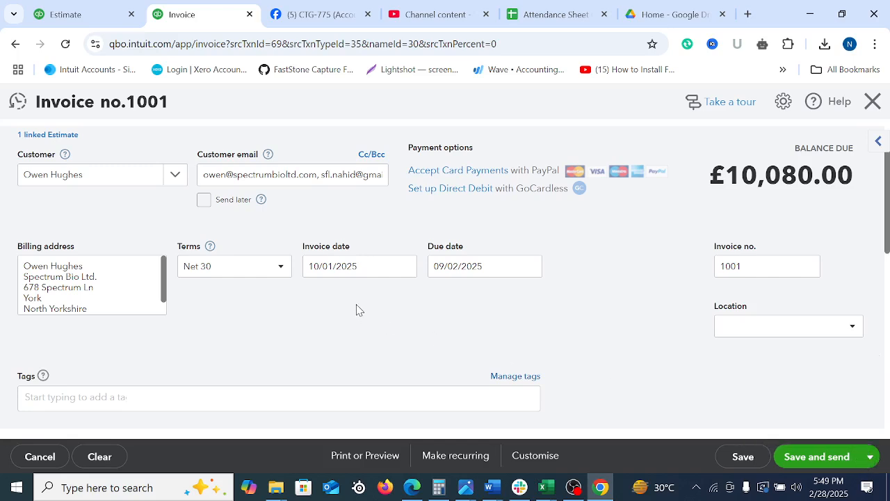
left_click(405, 268)
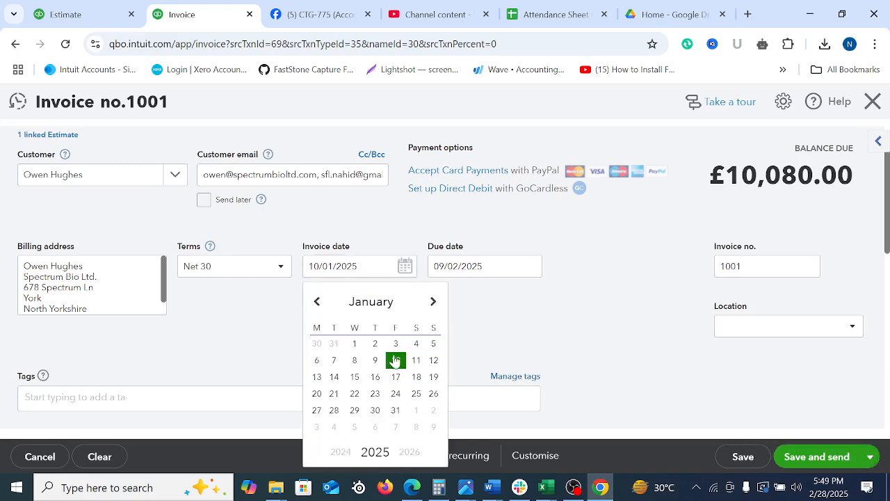
left_click(435, 361)
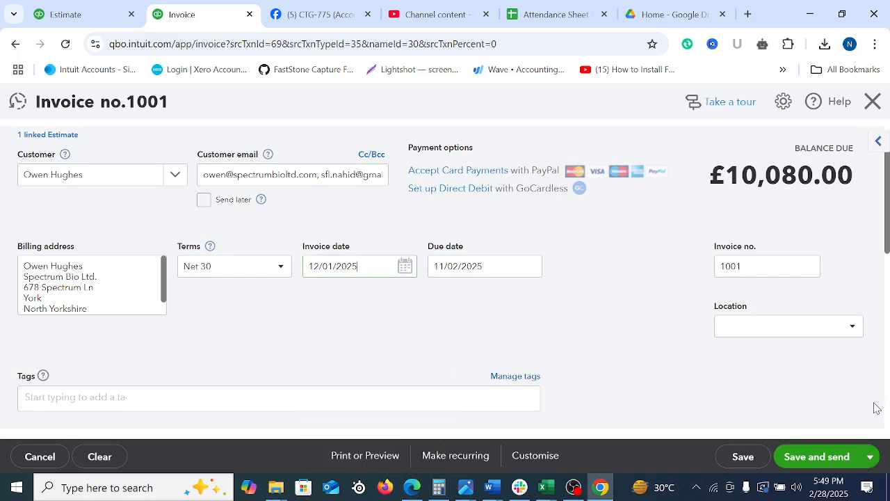
left_click(868, 456)
left_click(781, 390)
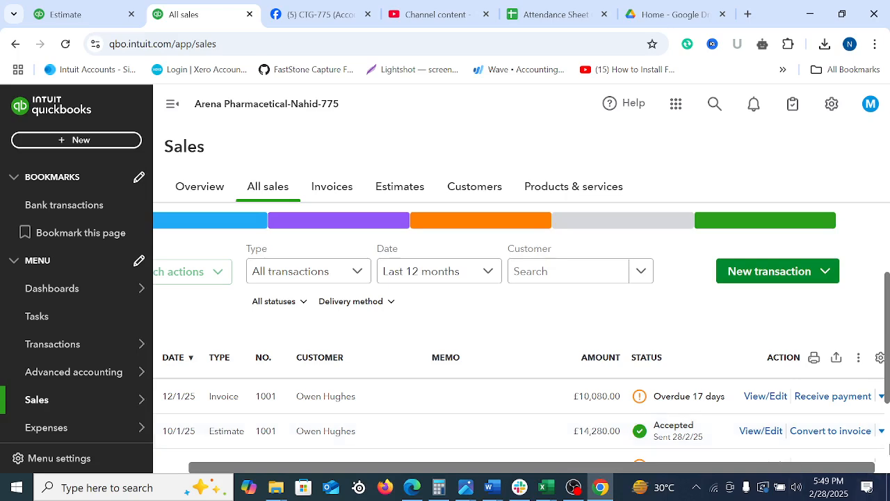
Convert estimate 1001 to a second invoice for the remaining total of all lines and review its product lines
left_click(826, 433)
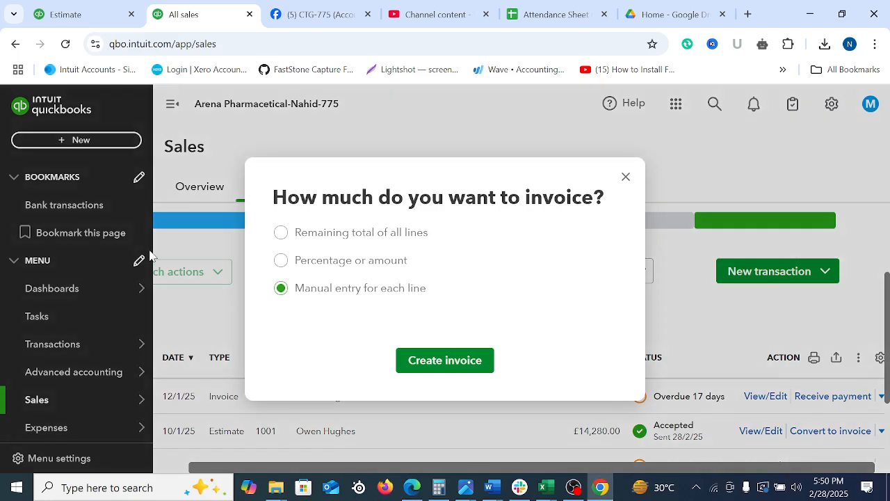
left_click(282, 234)
left_click(418, 372)
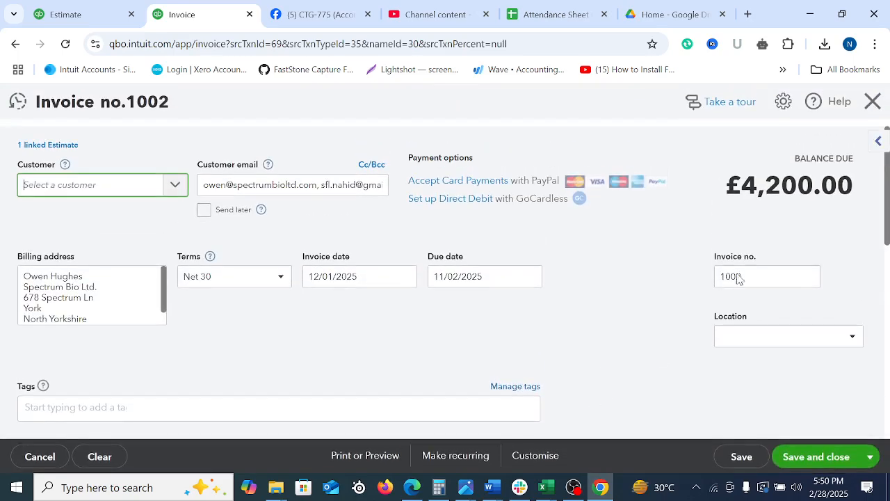
scroll(886, 174, "down", 4)
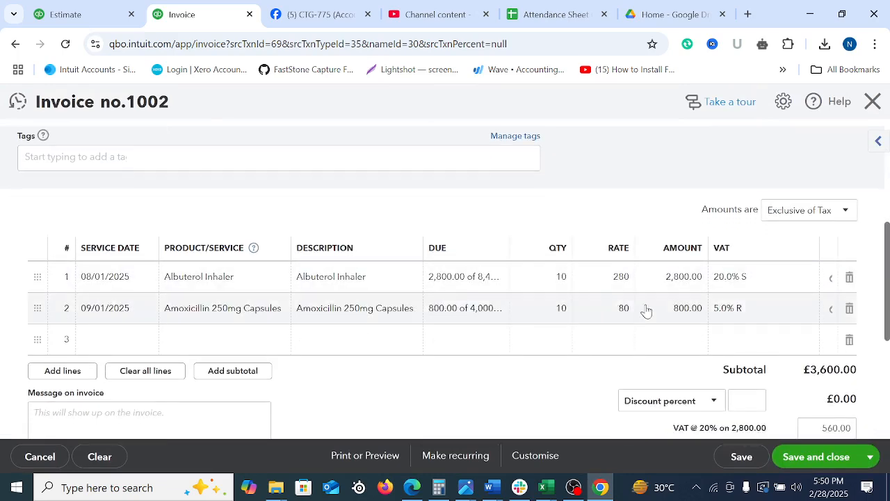
mouse_move(564, 312)
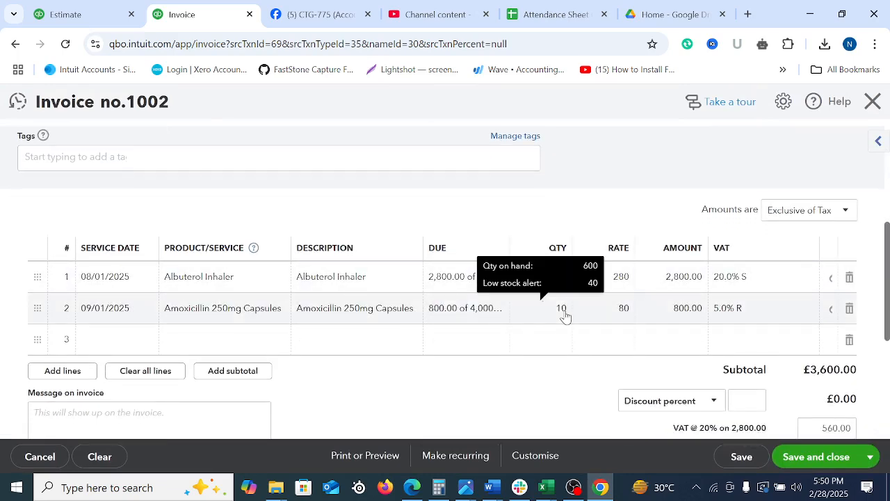
Delete the empty third product line from invoice 1002
left_click(849, 339)
scroll(397, 313, "down", 2)
scroll(397, 312, "up", 5)
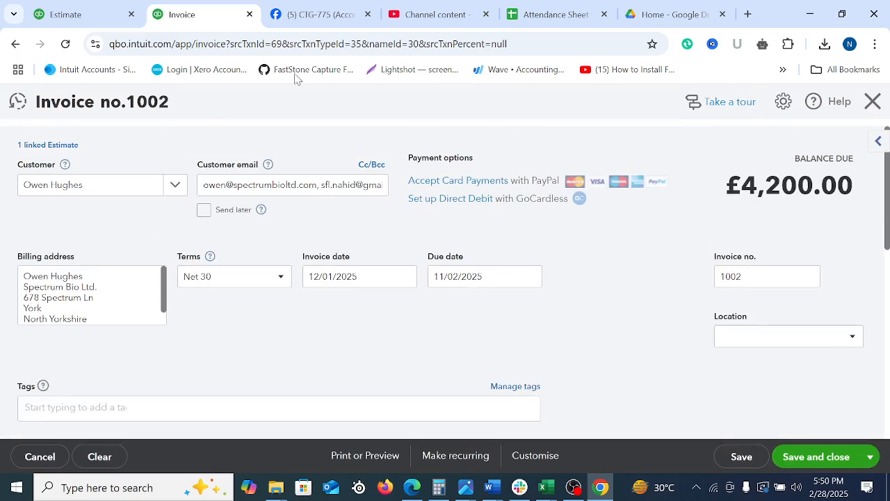
Set the invoice date of invoice 1002 to 15/01/2025, then save and close the invoice
left_click(406, 277)
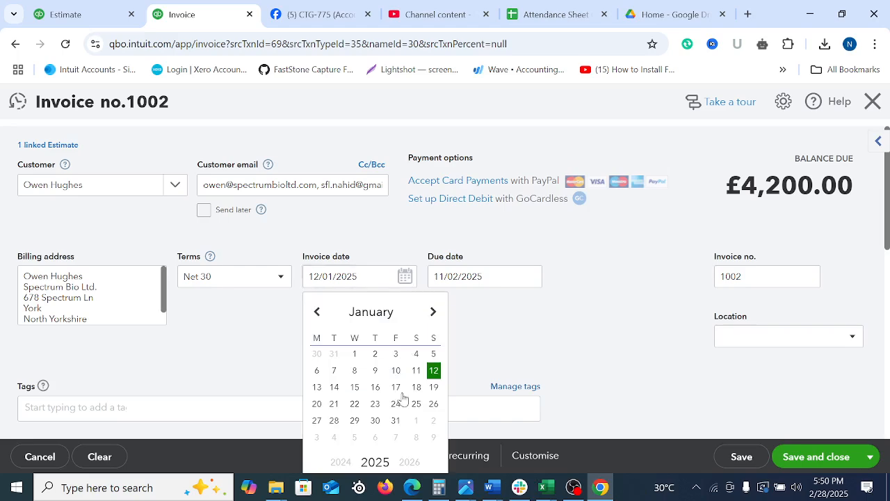
left_click(697, 345)
scroll(698, 345, "down", 5)
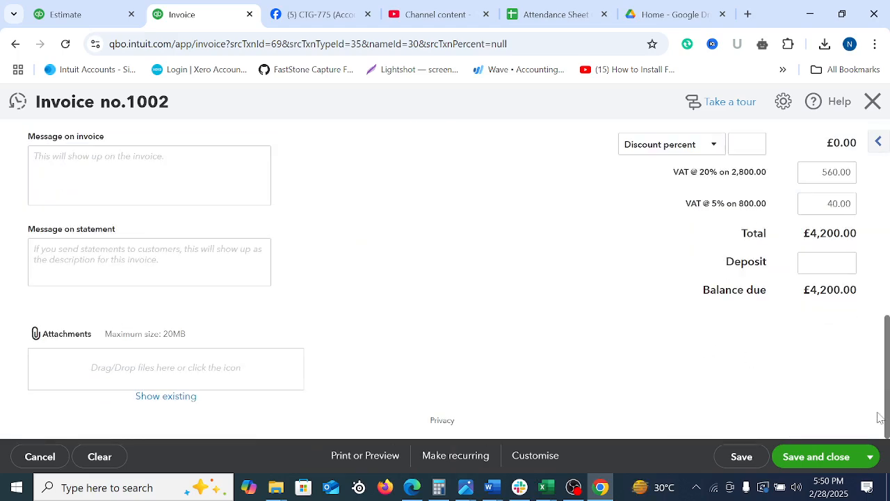
left_click(815, 456)
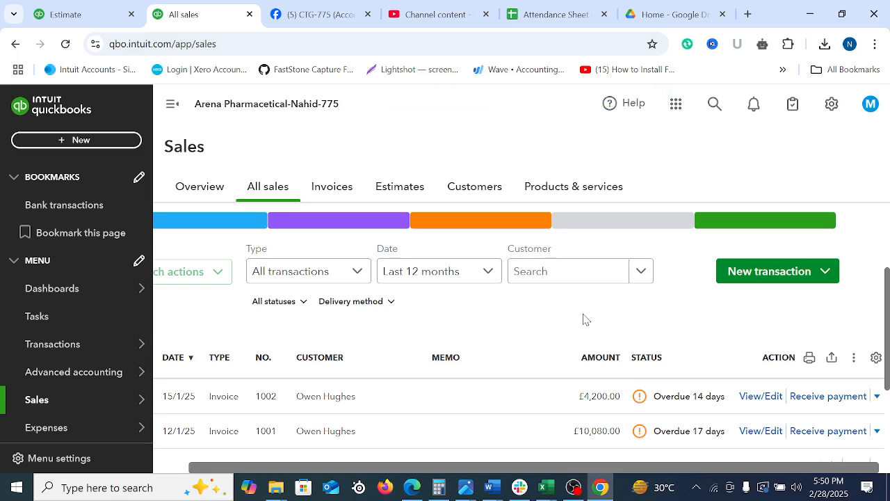
Open the Spectrum Bio Ltd. customer record from the customer list and review its transaction list
left_click(476, 189)
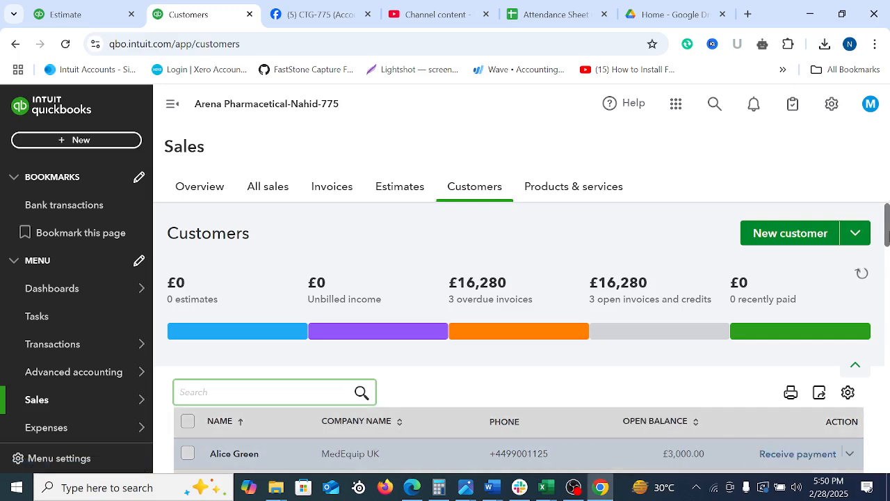
scroll(431, 438, "down", 2)
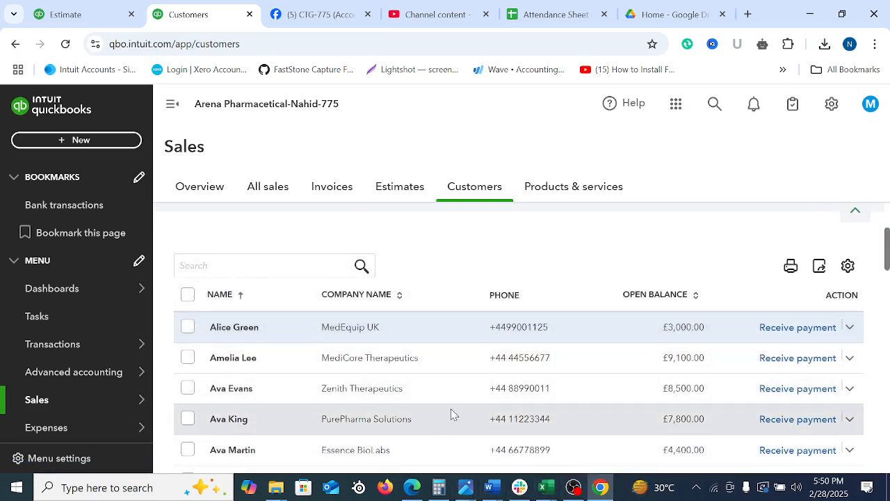
left_click_drag(888, 248, 888, 316)
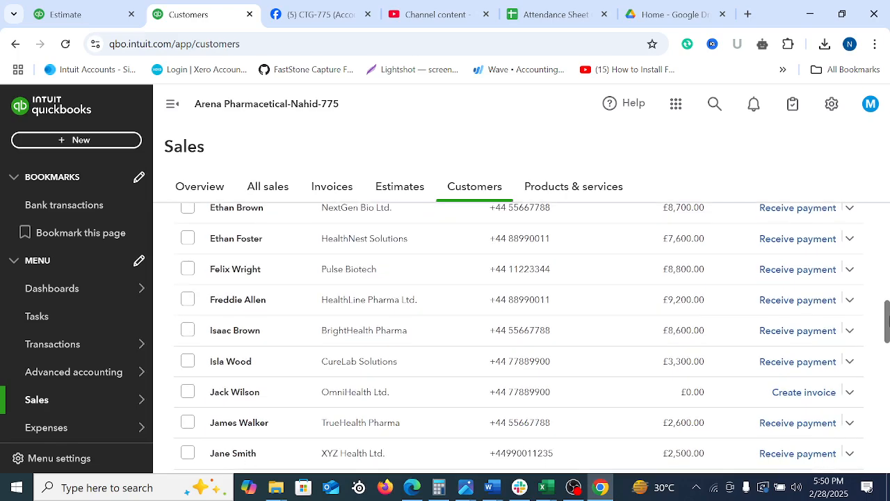
left_click_drag(888, 318, 887, 398)
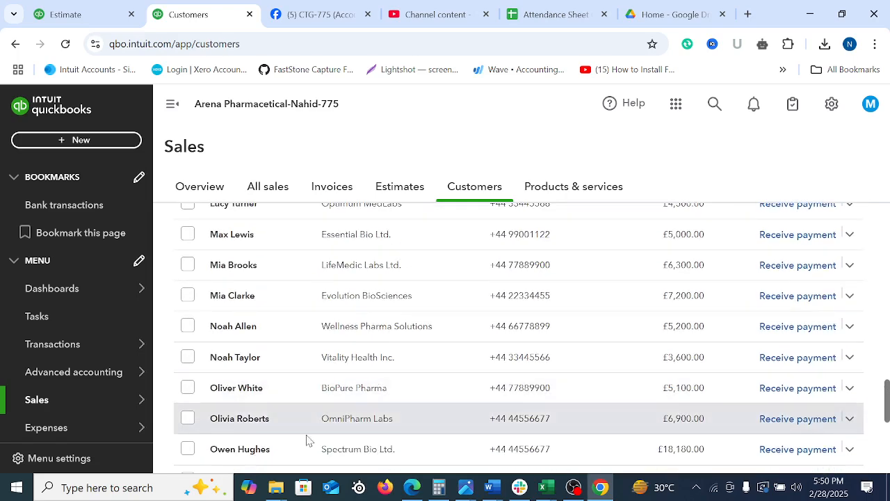
left_click(245, 459)
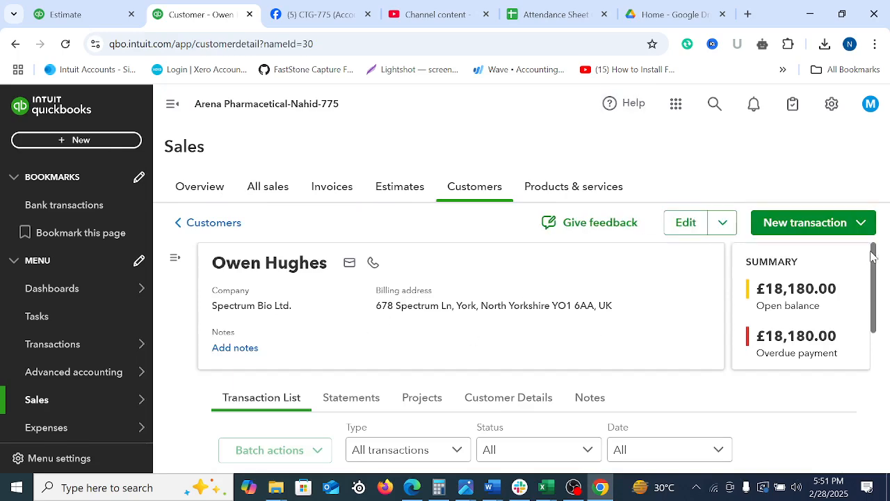
left_click_drag(875, 258, 889, 367)
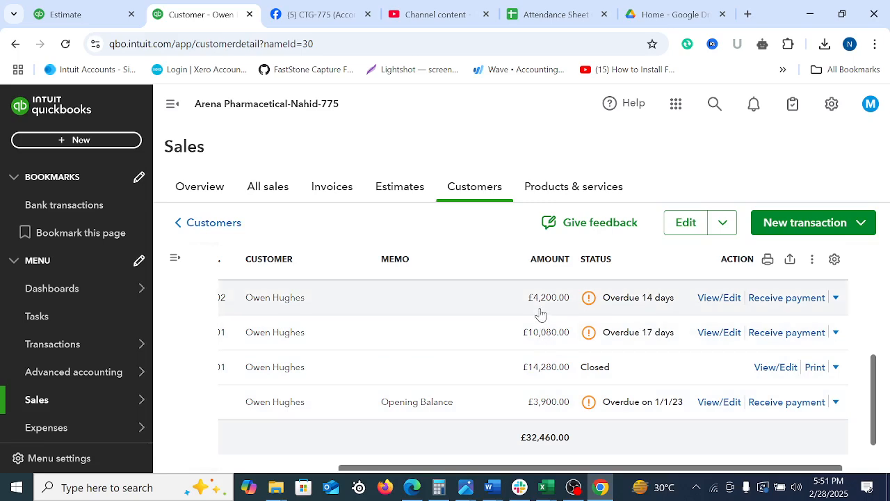
Preview the printout of the customer's transaction list, then cancel printing and close the preview
left_click(768, 260)
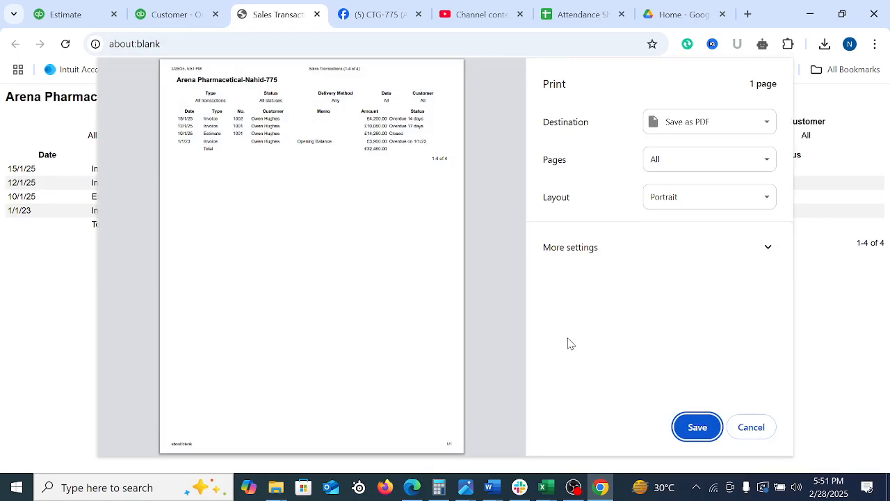
left_click(751, 427)
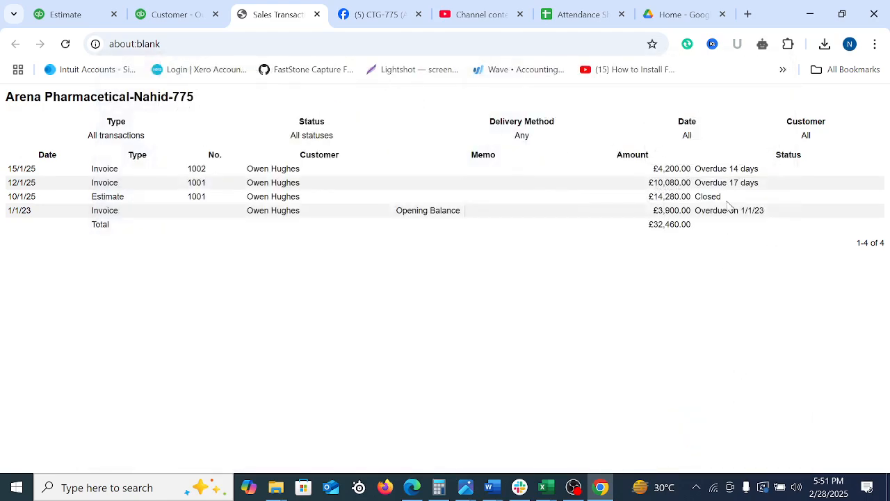
left_click(317, 13)
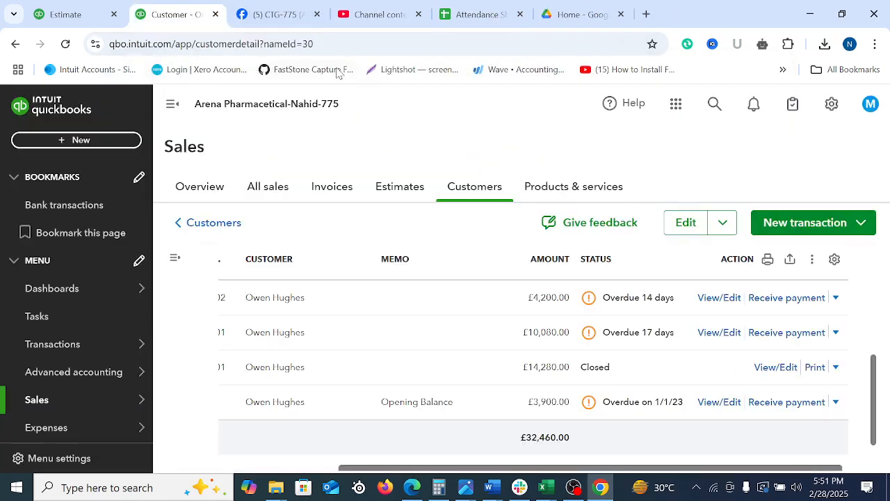
Open invoice 1001 from the customer's transactions and bring up its print preview, accepting modification of the linked transaction
left_click(838, 335)
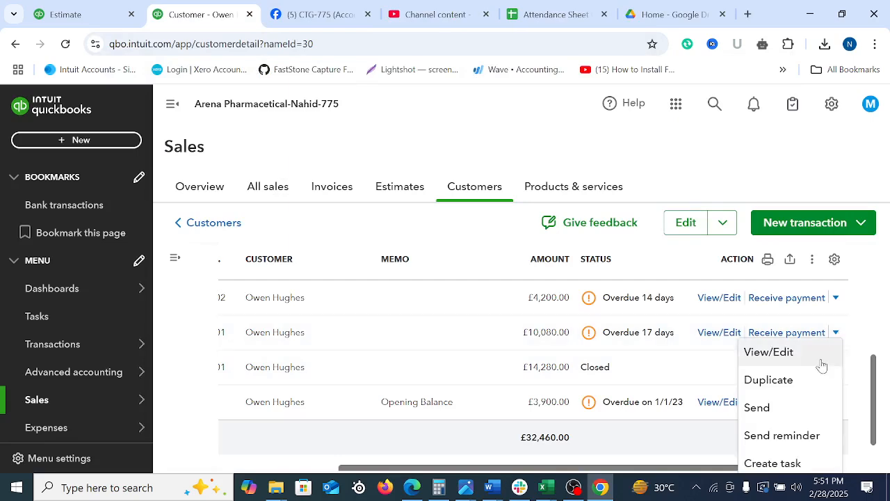
left_click(751, 355)
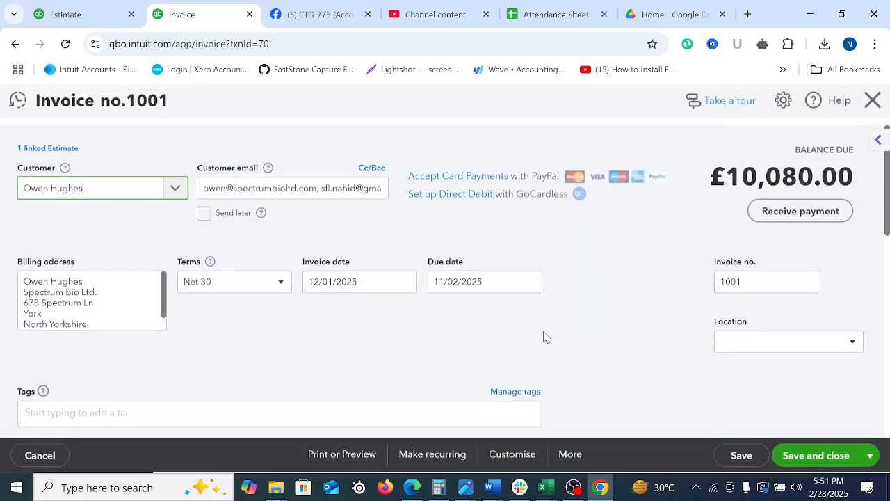
left_click(498, 462)
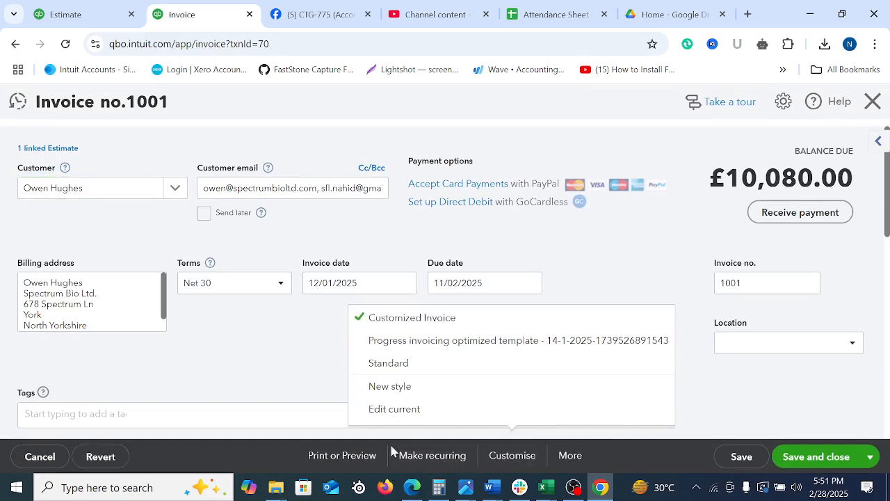
left_click(355, 456)
left_click(349, 385)
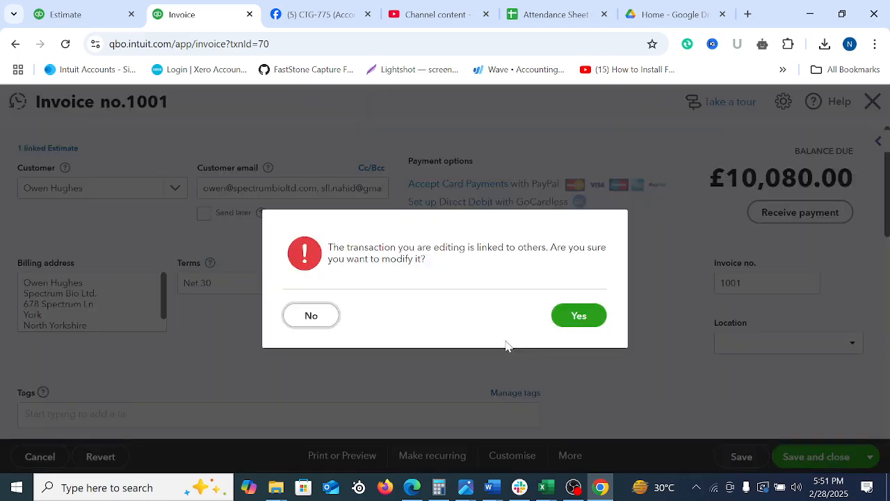
left_click(580, 316)
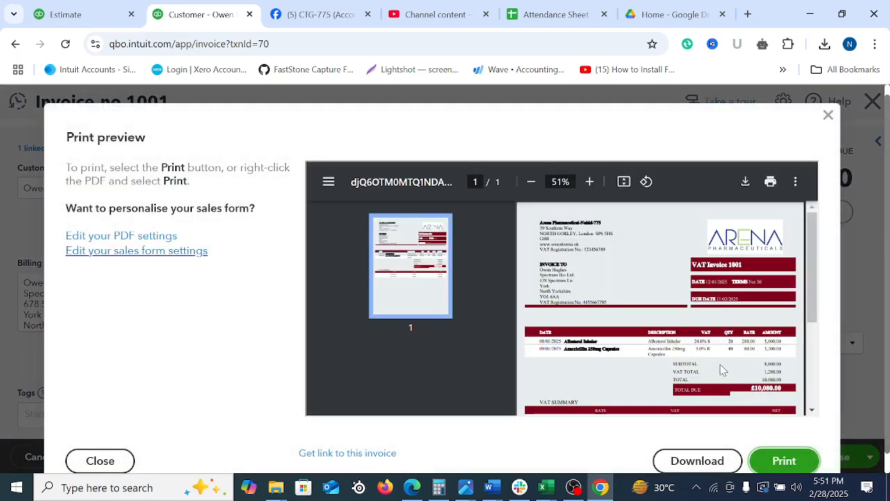
Examine the previewed invoice 1001 down to its VAT summary, check its linked estimate and invoice totals, and close the invoice
scroll(727, 363, "down", 5)
scroll(748, 347, "up", 5)
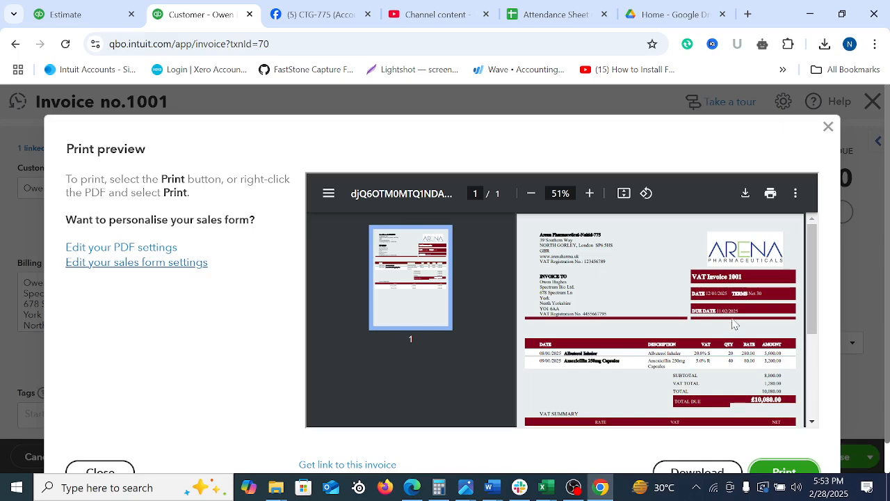
scroll(734, 324, "down", 5)
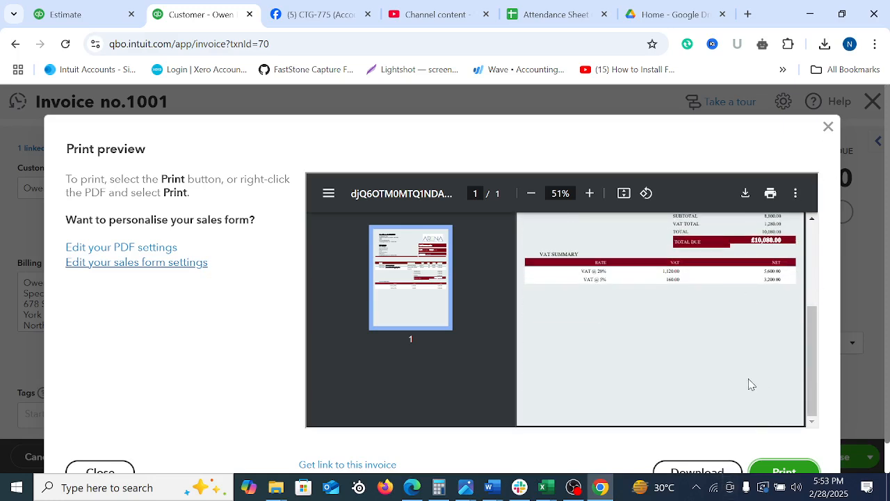
scroll(751, 384, "down", 1)
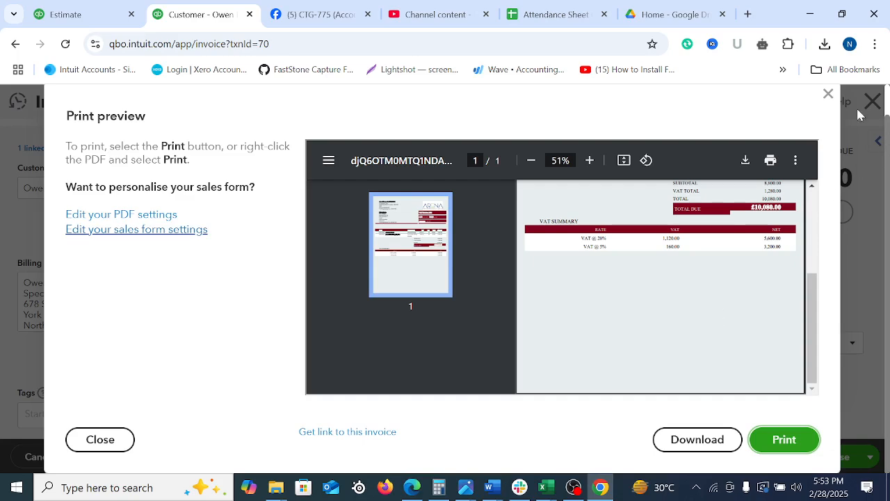
left_click(827, 94)
scroll(564, 399, "down", 10)
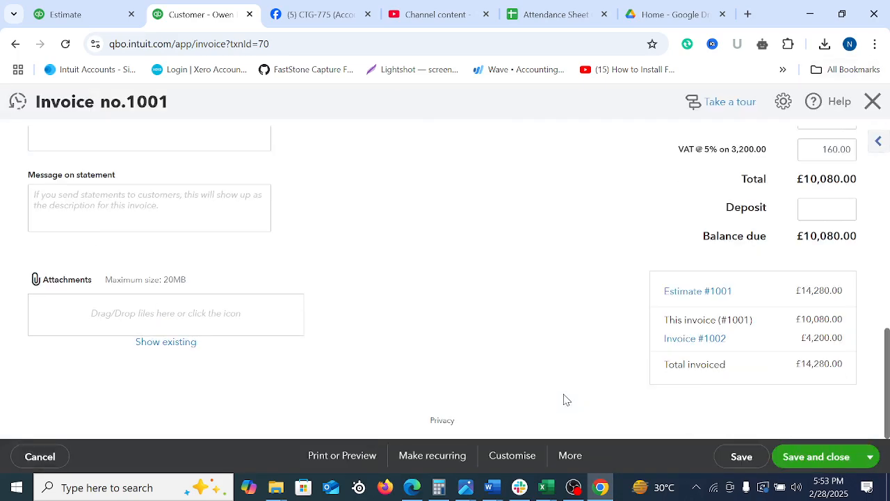
scroll(600, 374, "up", 10)
left_click(872, 101)
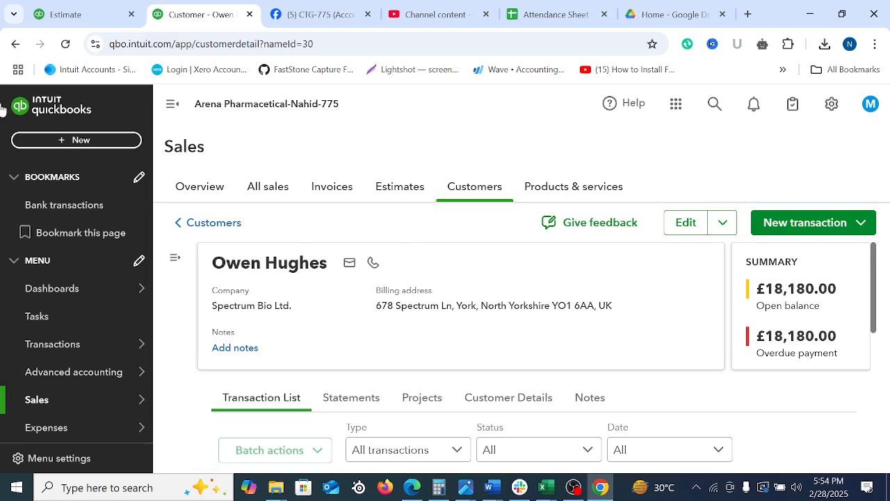
Create a new invoice and select the MedEquip UK contact as its customer
left_click(78, 141)
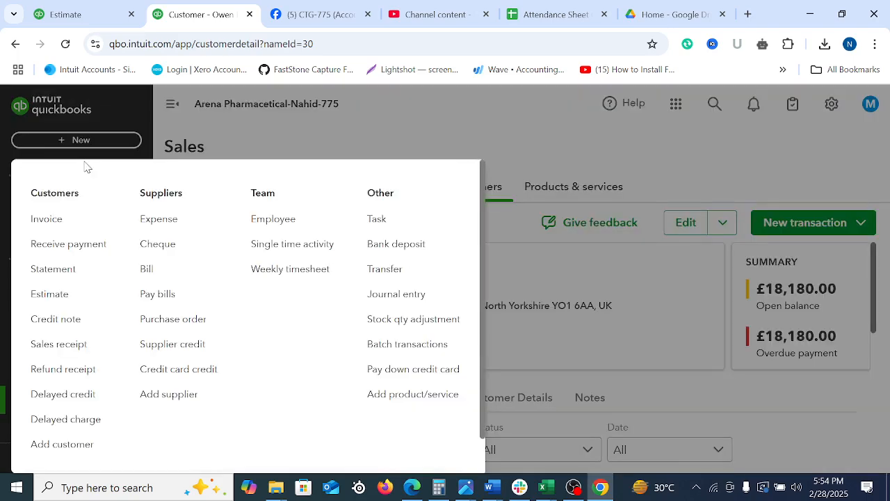
left_click(47, 220)
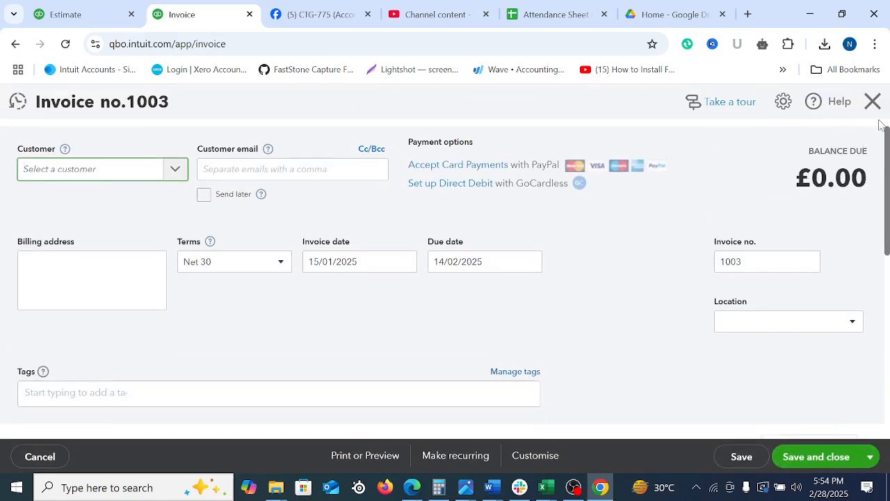
left_click(875, 44)
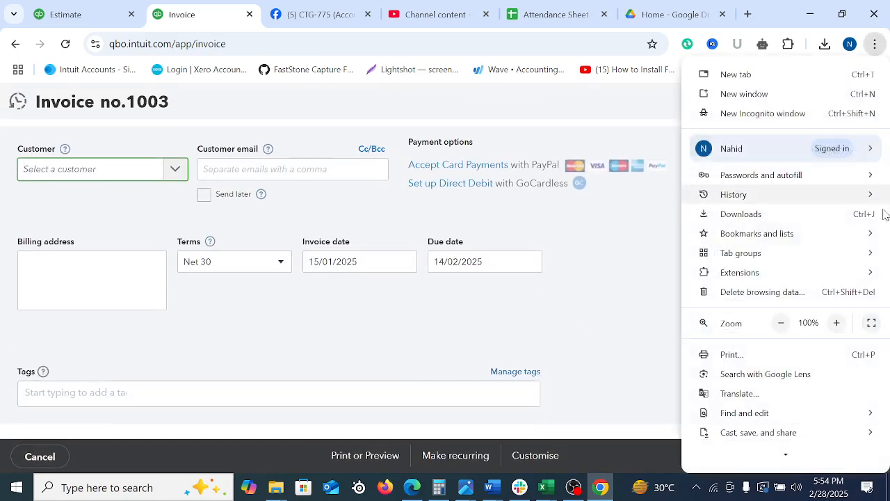
left_click(632, 274)
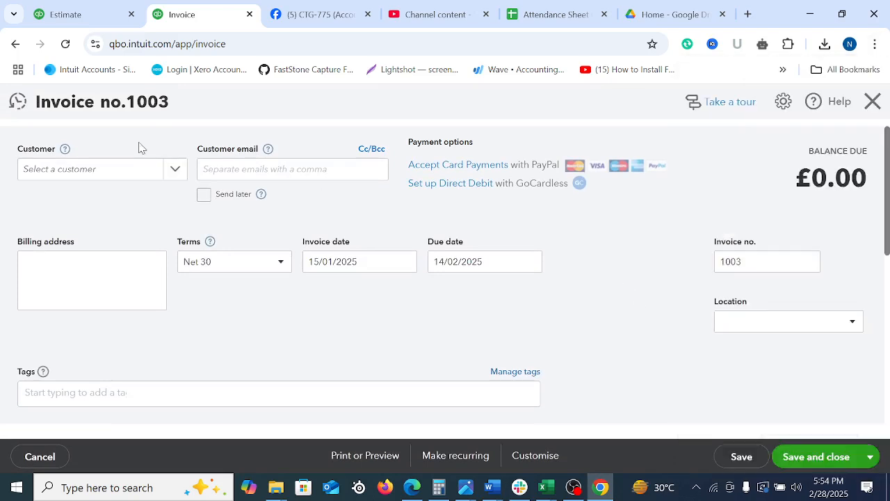
left_click(175, 168)
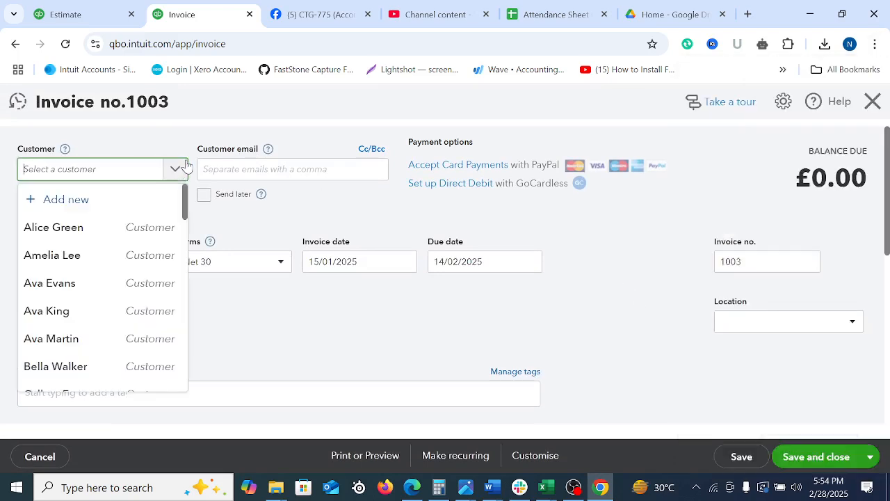
left_click(56, 227)
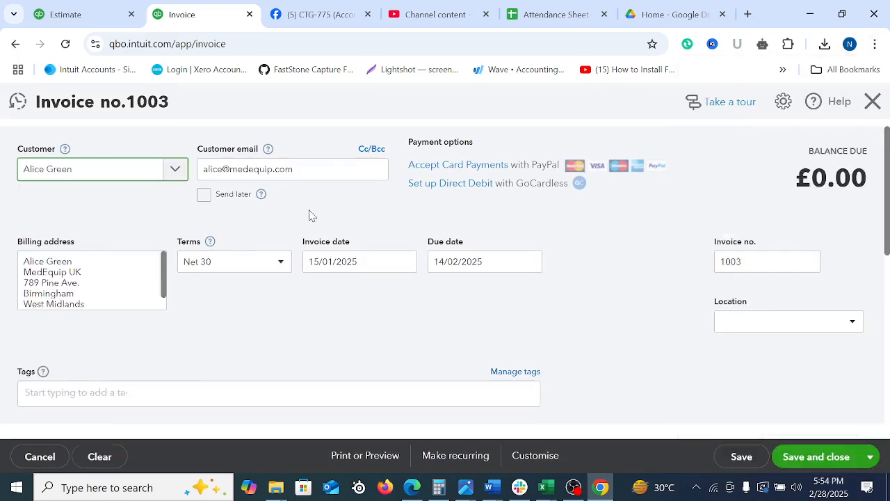
Set the invoice date of the new MedEquip UK invoice to 17/01/2025, keeping invoice number 1003
left_click(403, 261)
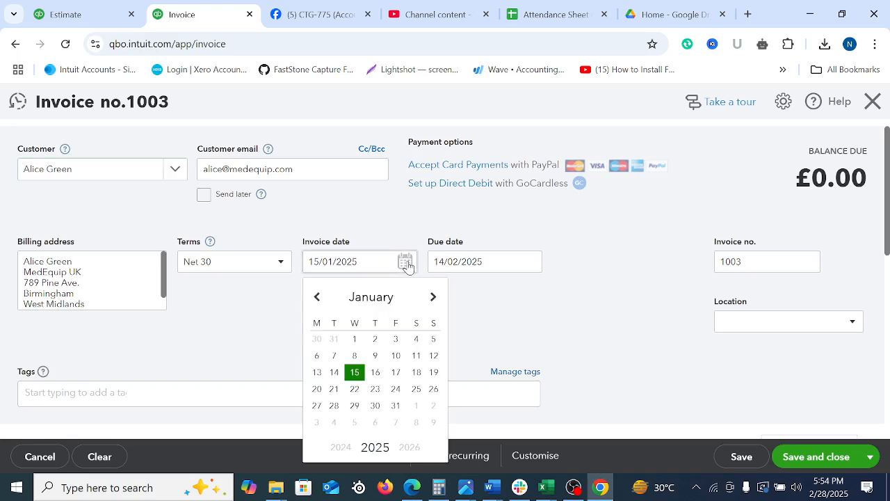
left_click(396, 372)
left_click(739, 266)
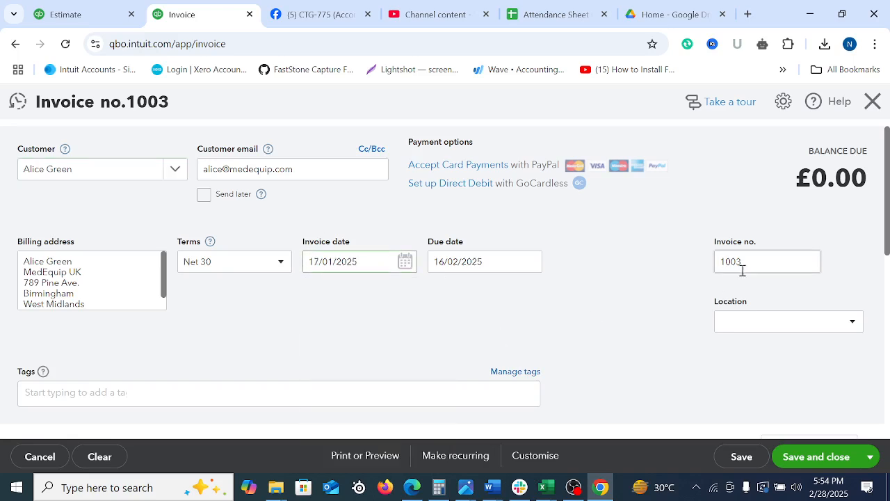
double_click(759, 261)
left_click(566, 314)
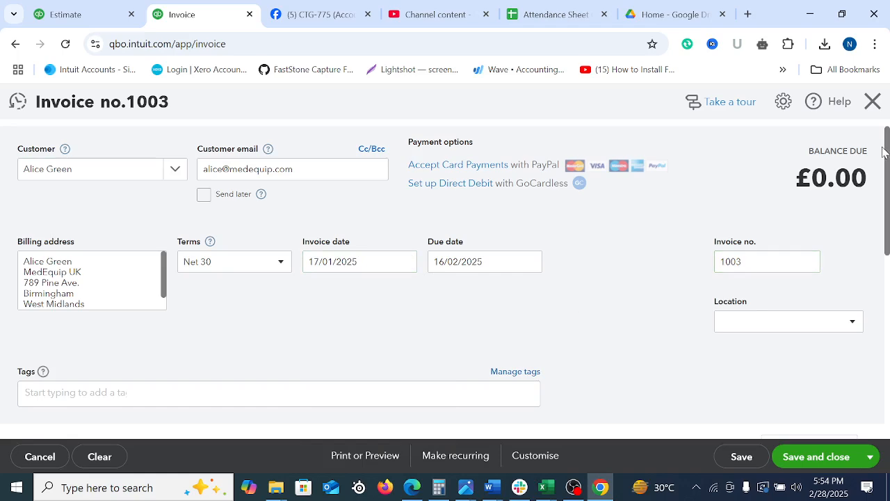
Add Amoxicillin 250mg Capsules and Tramadol 50mg Tablets as the first two product lines of invoice 1003
left_click_drag(887, 153, 889, 230)
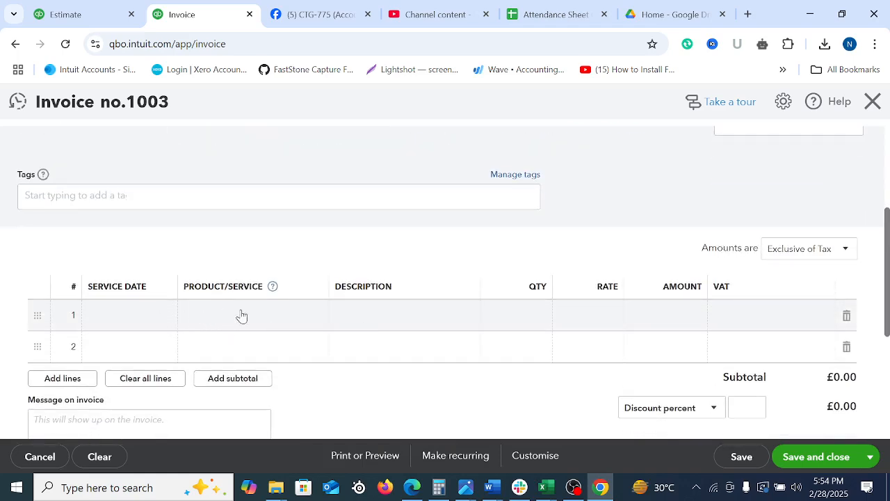
left_click(292, 317)
left_click(314, 317)
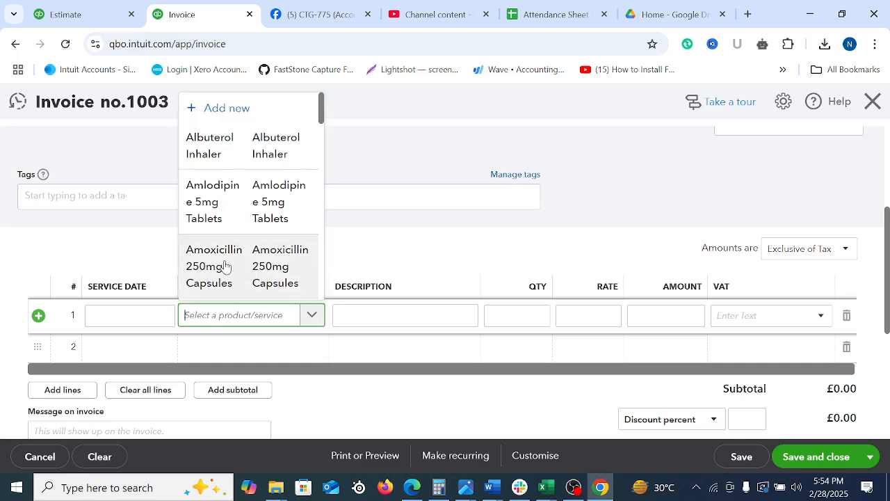
left_click(229, 265)
left_click(281, 346)
left_click(312, 346)
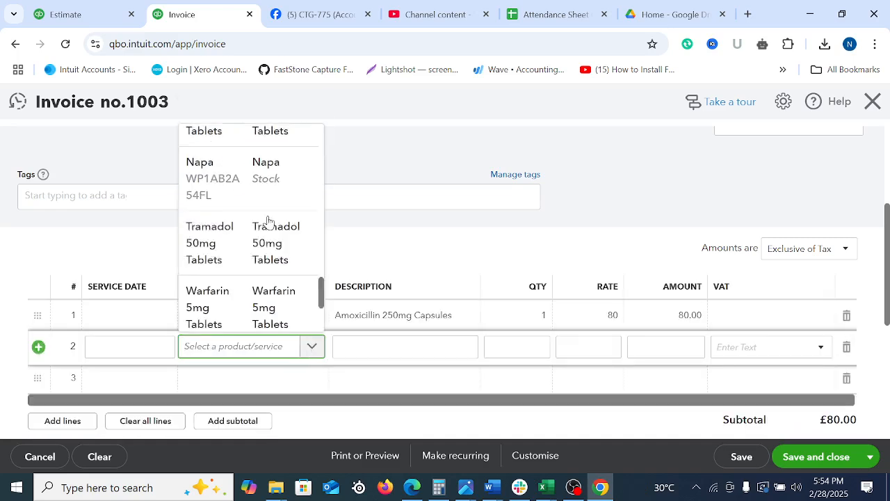
left_click(213, 254)
Set the quantity to 12 for Amoxicillin 250mg Capsules and 17 for Tramadol 50mg Tablets
left_click(539, 323)
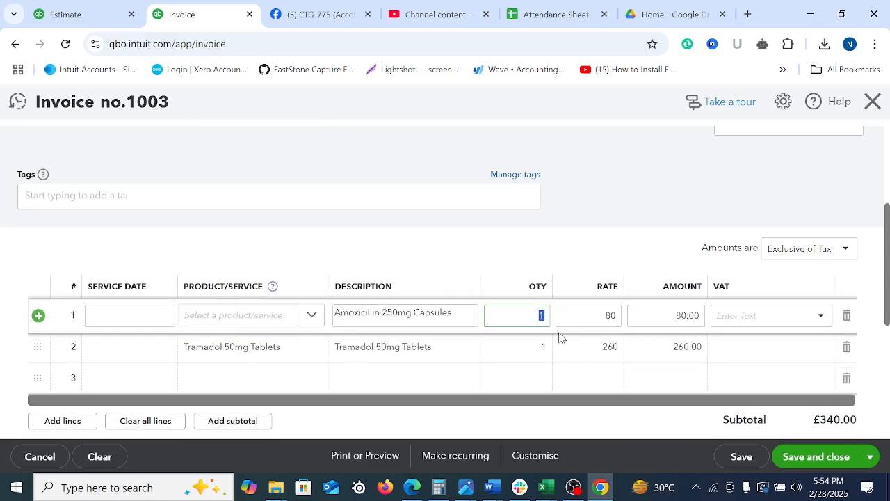
type("12")
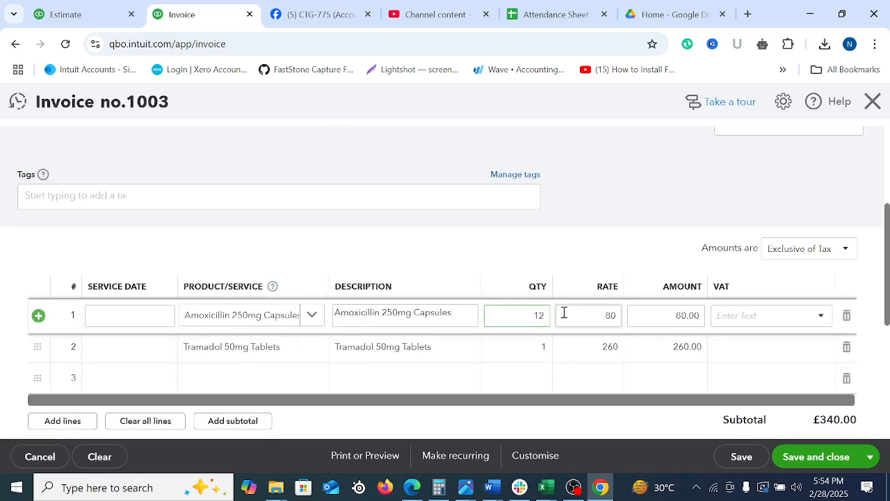
left_click(533, 344)
type("17")
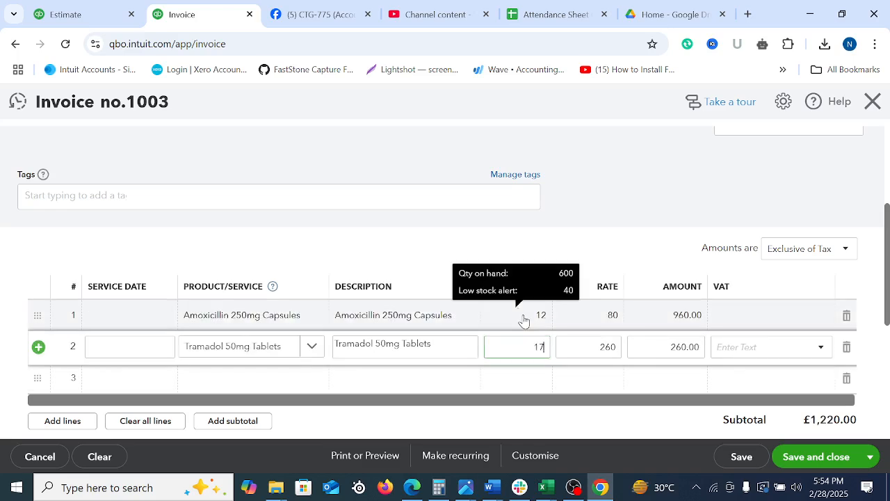
left_click(661, 272)
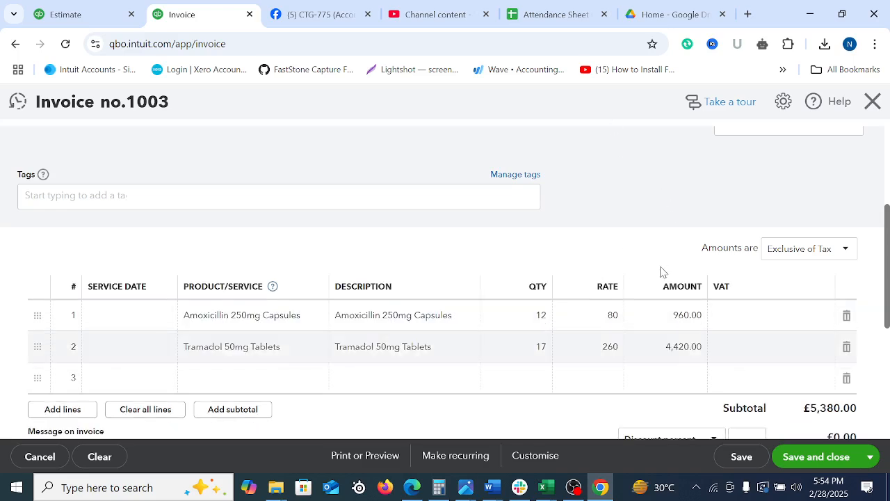
Change the rate of the Amoxicillin 250mg Capsules line to 90
left_click(602, 318)
left_click(609, 346)
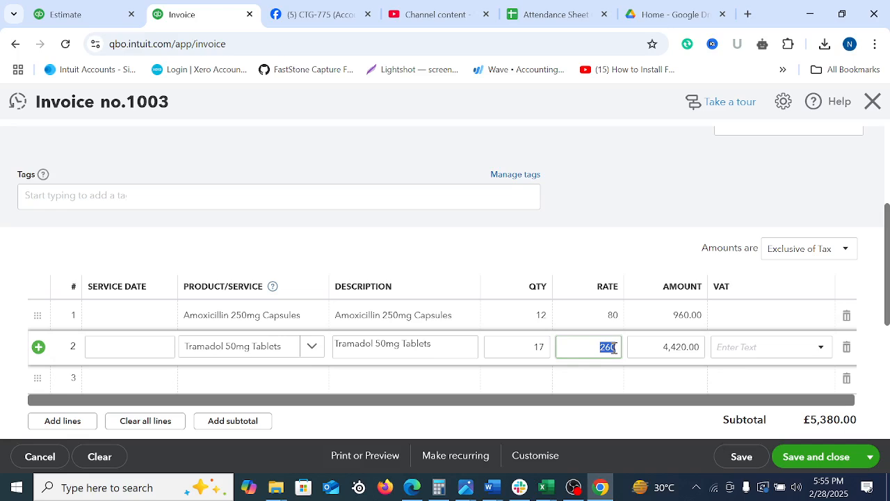
left_click(611, 315)
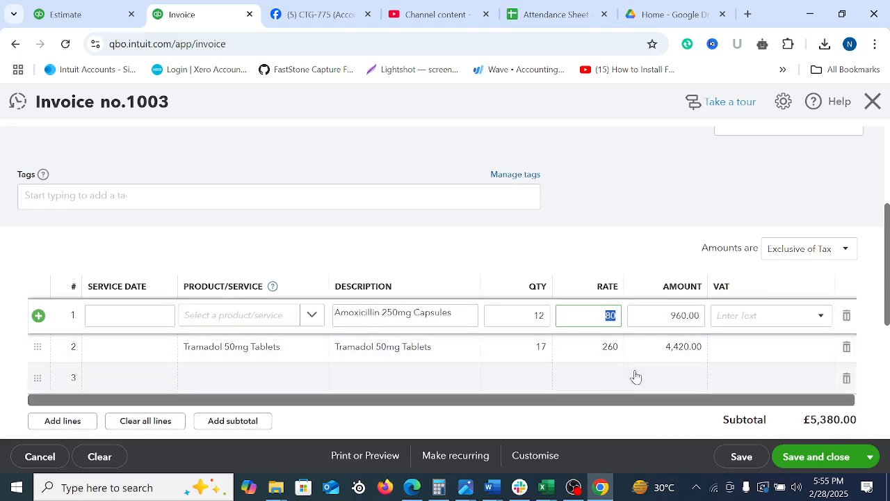
left_click(639, 253)
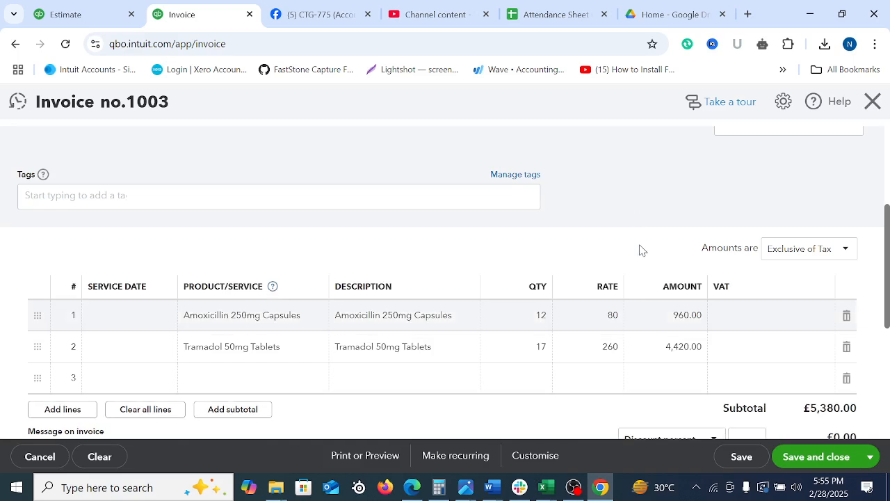
left_click(614, 314)
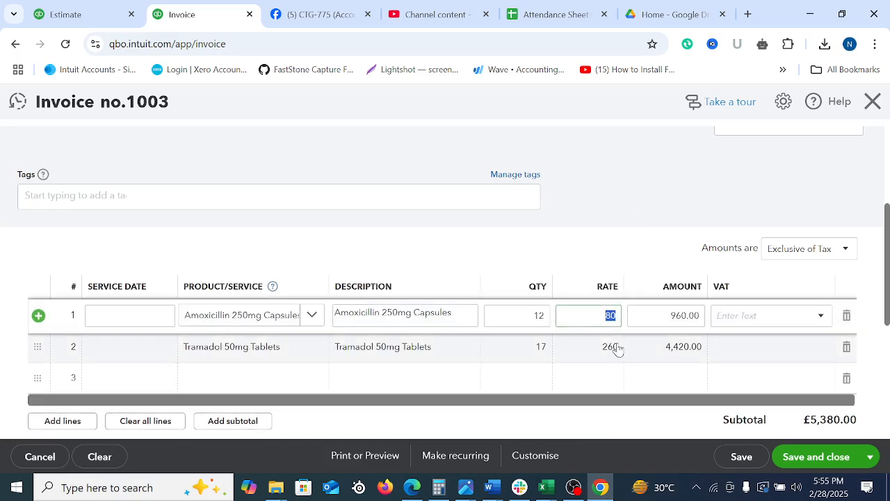
type("90")
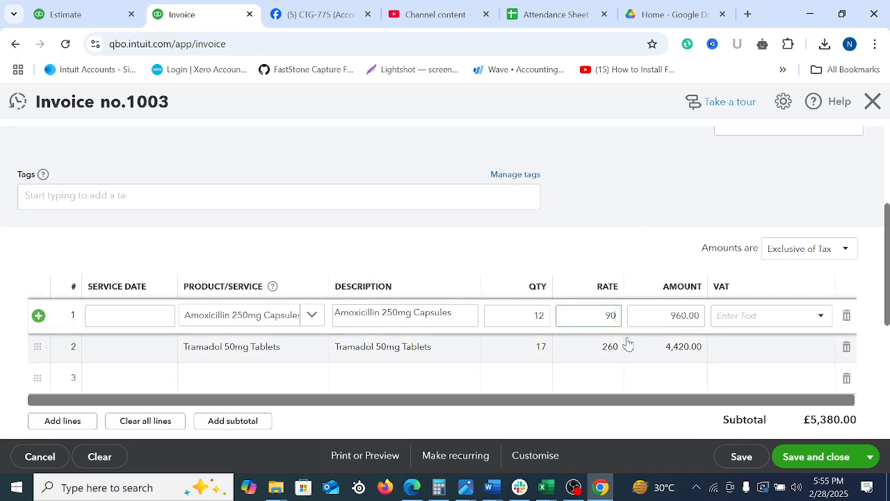
left_click(620, 203)
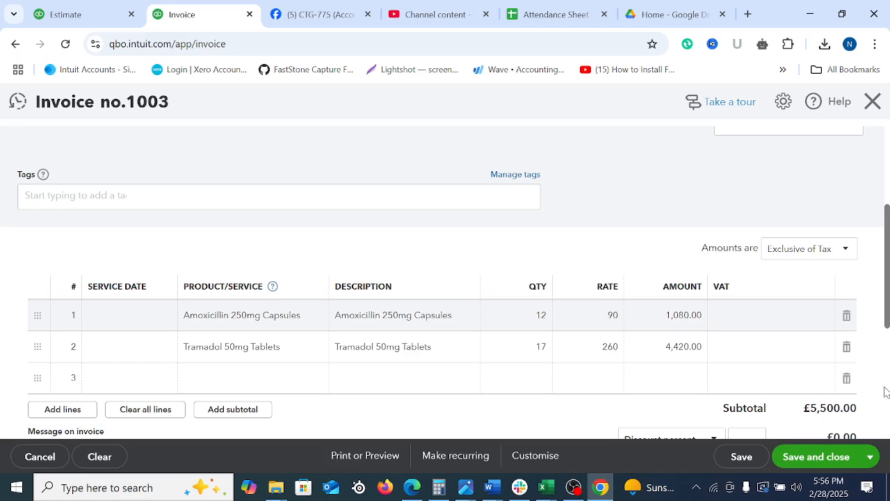
Assign VAT rate 20.0% S to the Amoxicillin line and 5.0% R to the Tramadol line of invoice 1003
left_click_drag(886, 322, 872, 246)
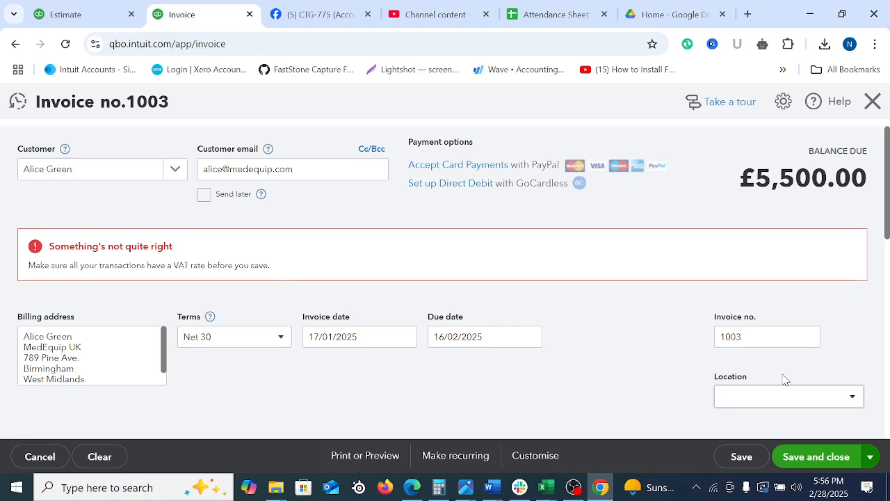
scroll(886, 218, "down", 4)
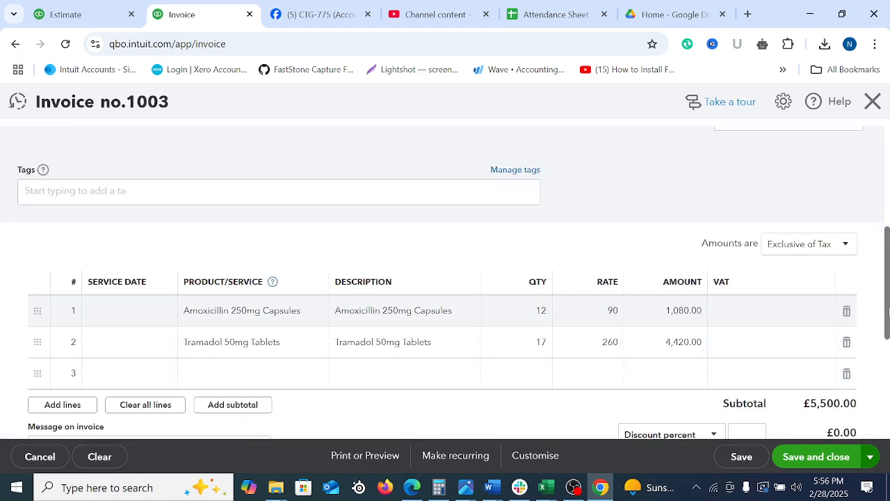
left_click(795, 316)
type("20")
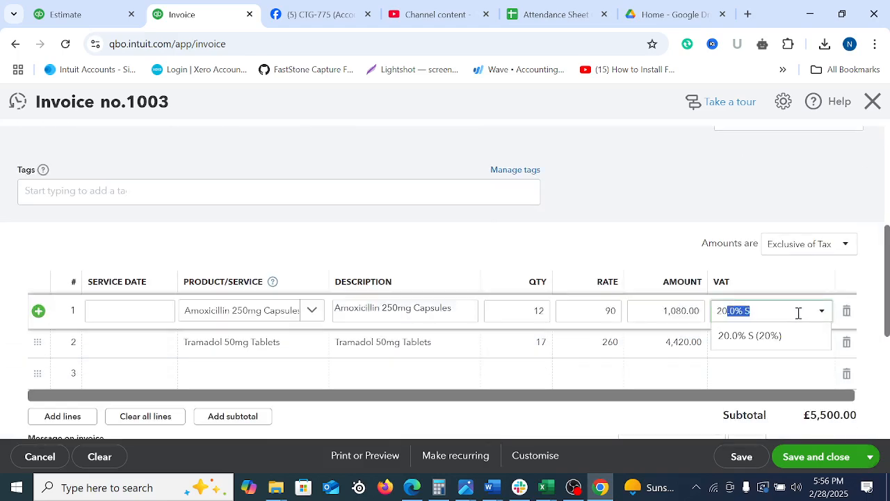
left_click(750, 336)
left_click(768, 350)
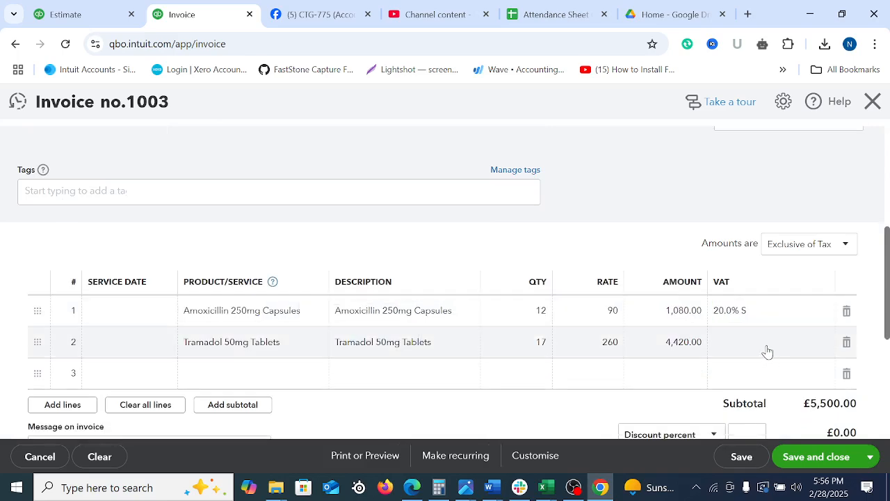
type("5")
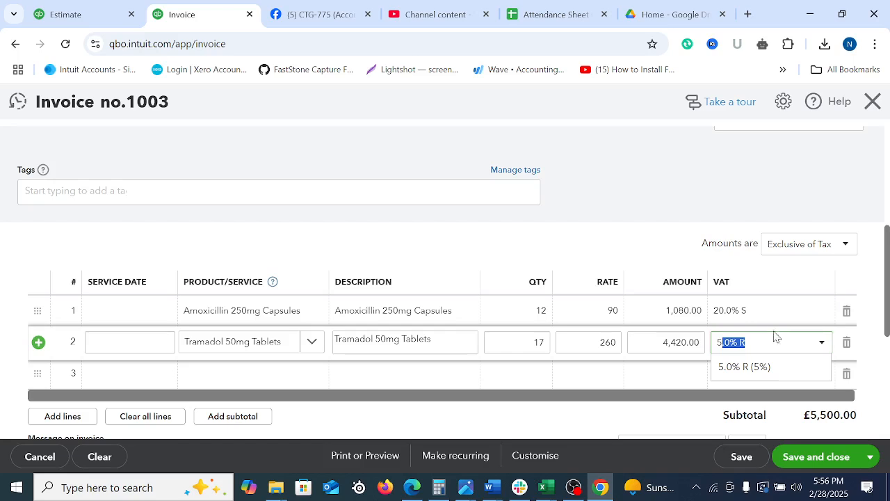
left_click(751, 367)
left_click(621, 278)
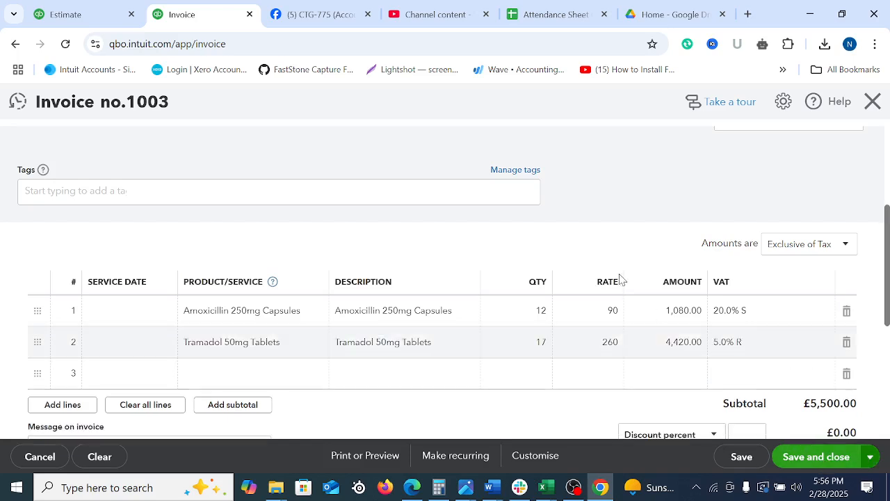
scroll(621, 280, "up", 3)
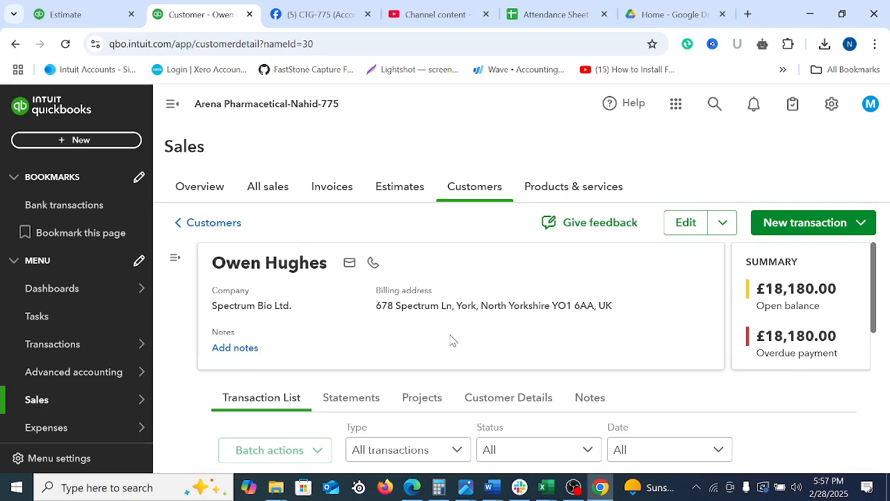
Look through the Spectrum Bio Ltd. customer's transaction list and open invoice 1001 to examine its product lines
scroll(563, 341, "down", 10)
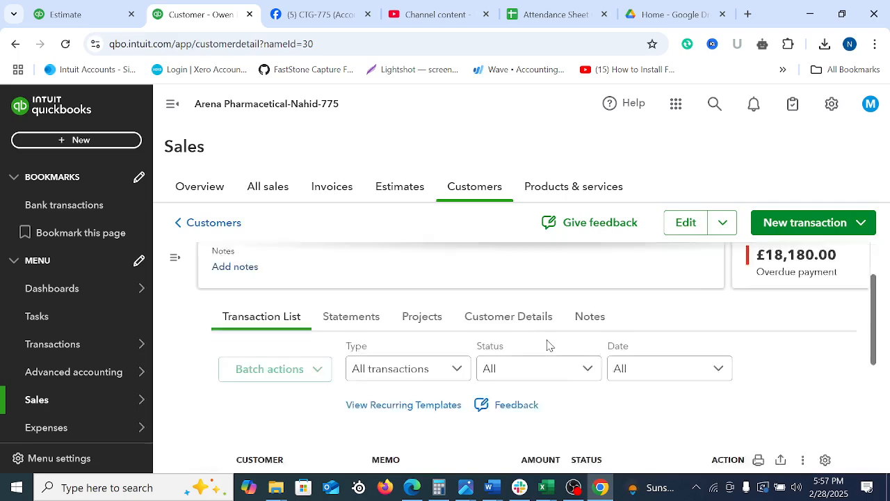
scroll(556, 327, "up", 10)
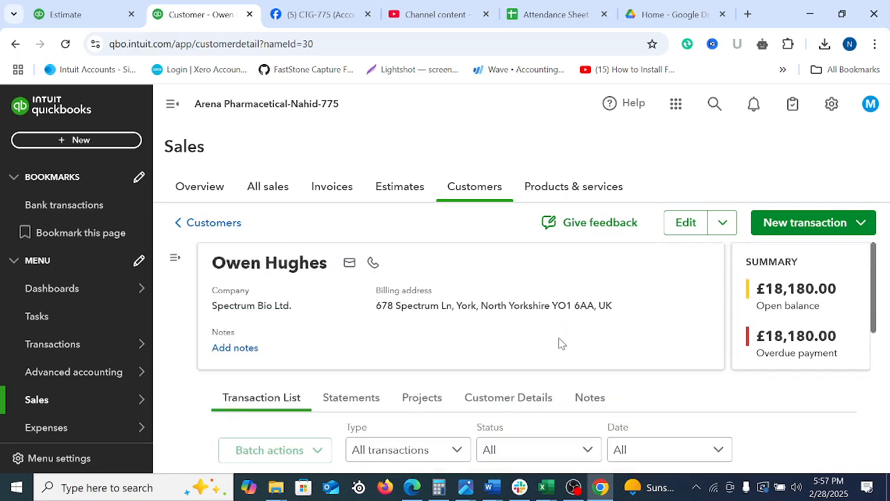
scroll(502, 374, "down", 10)
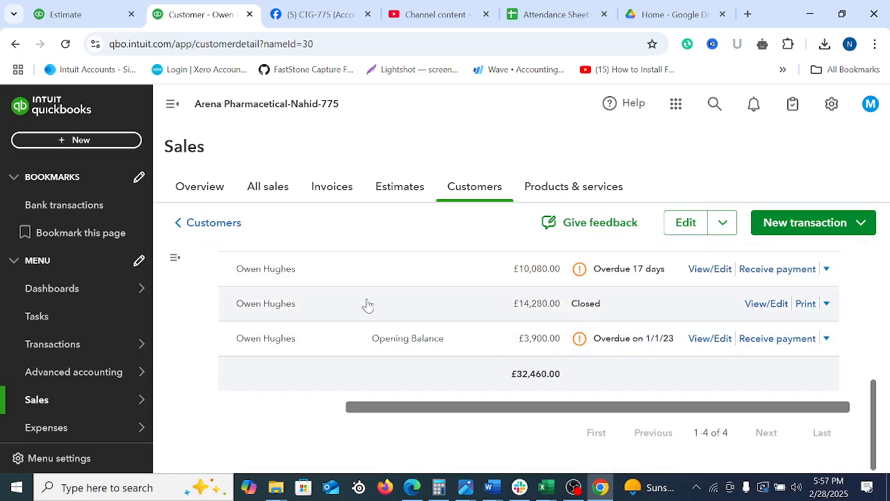
scroll(363, 304, "up", 10)
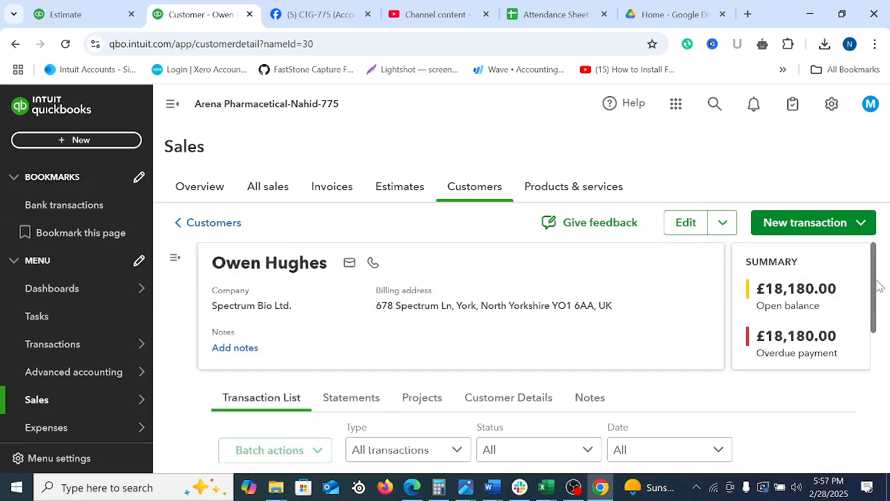
left_click_drag(874, 283, 874, 341)
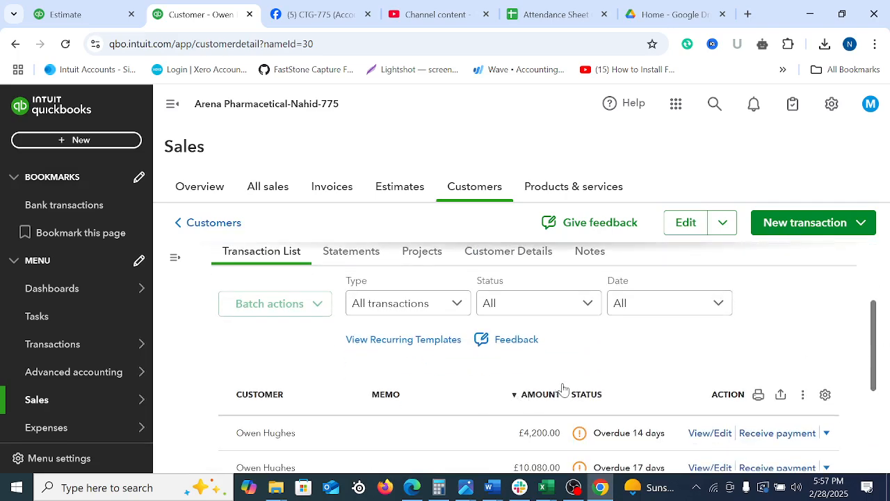
scroll(565, 382, "down", 3)
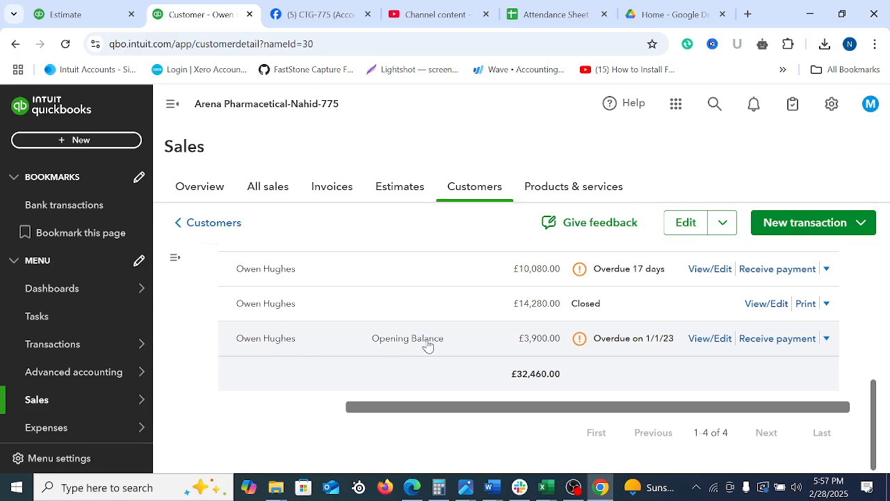
left_click(534, 273)
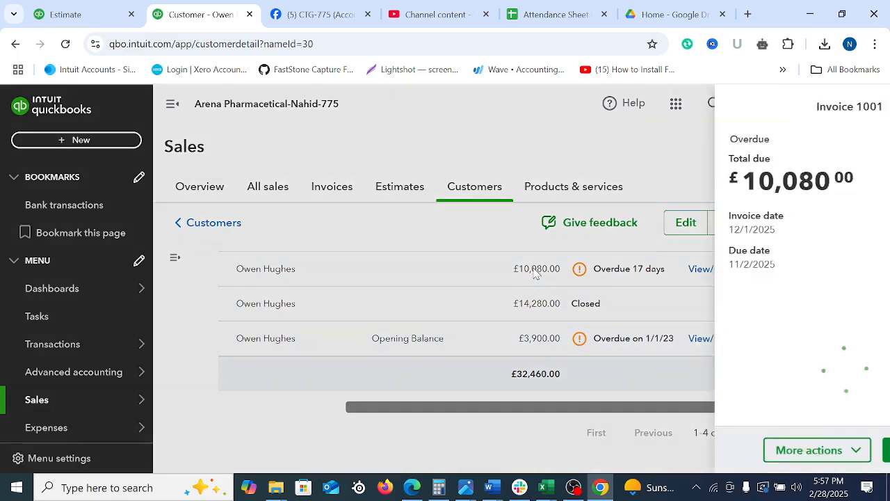
left_click(833, 451)
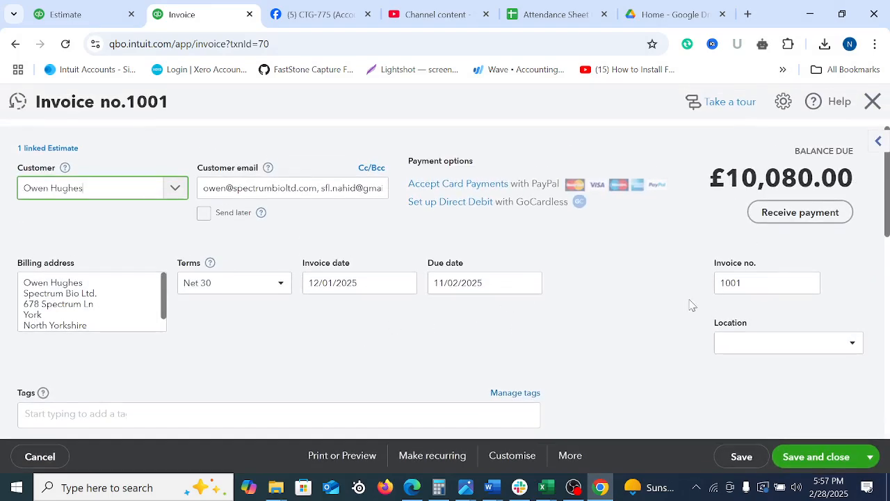
scroll(887, 191, "down", 4)
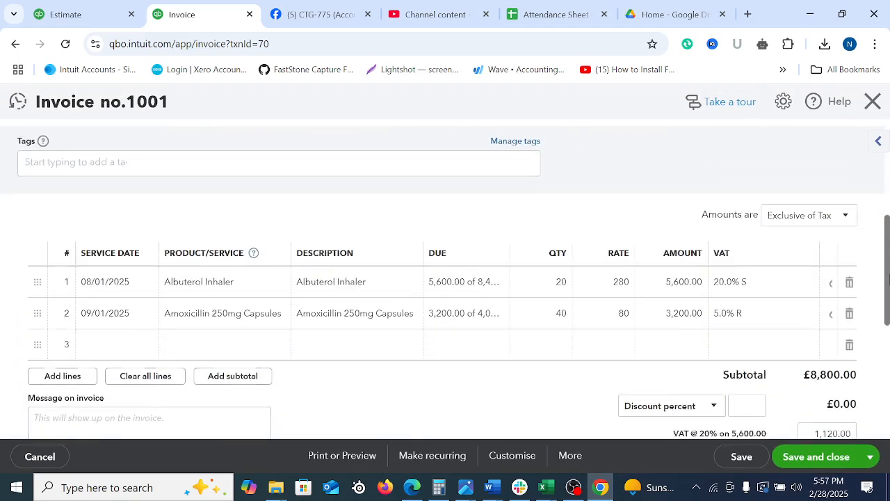
mouse_move(562, 297)
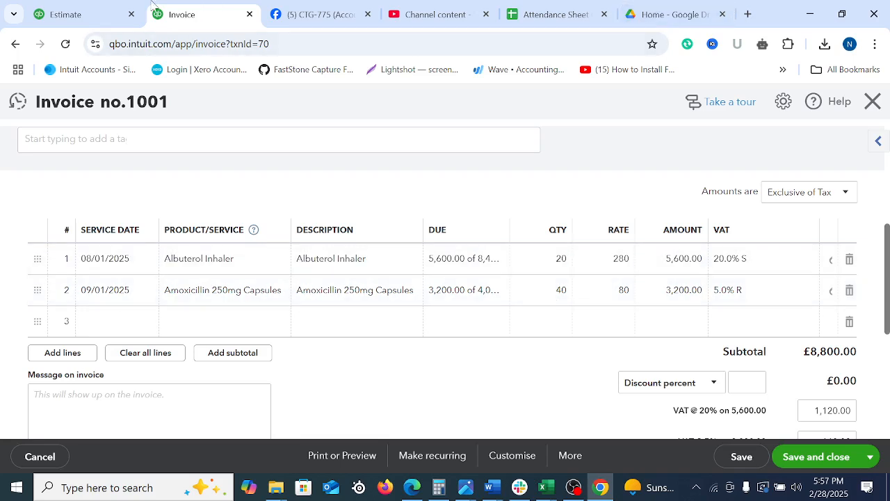
Close estimate 1001 in the other browser tab and start a new credit note there, checking invoice 1001 for its customer
left_click(102, 7)
scroll(479, 200, "up", 4)
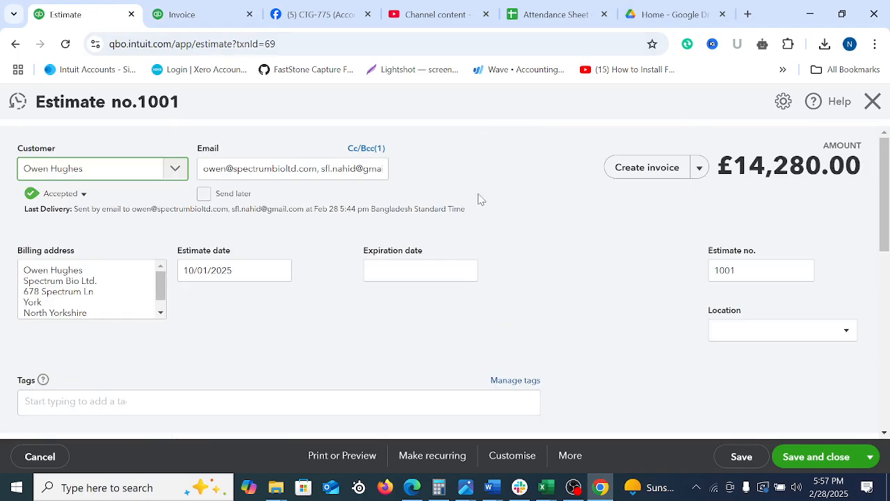
left_click(871, 101)
left_click(77, 141)
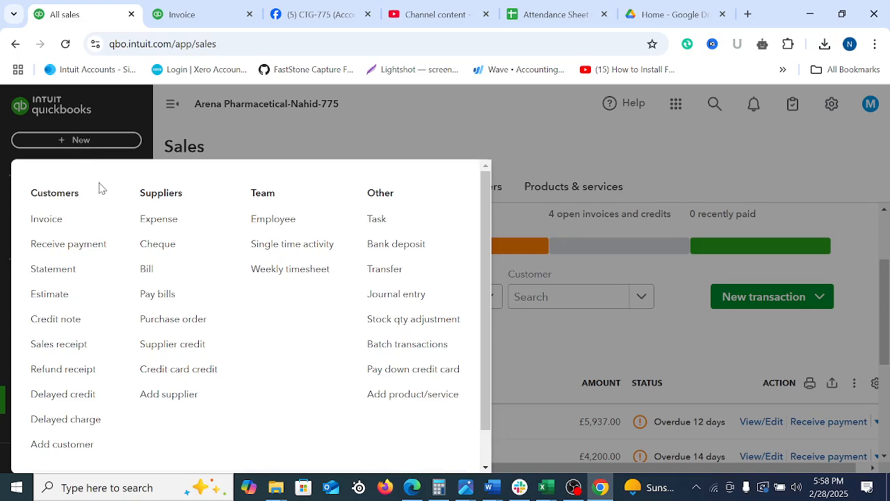
left_click(59, 326)
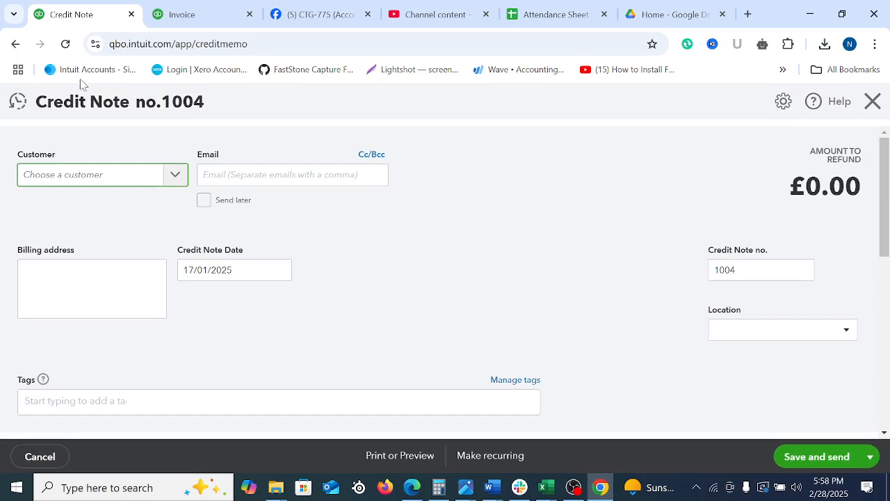
left_click(179, 13)
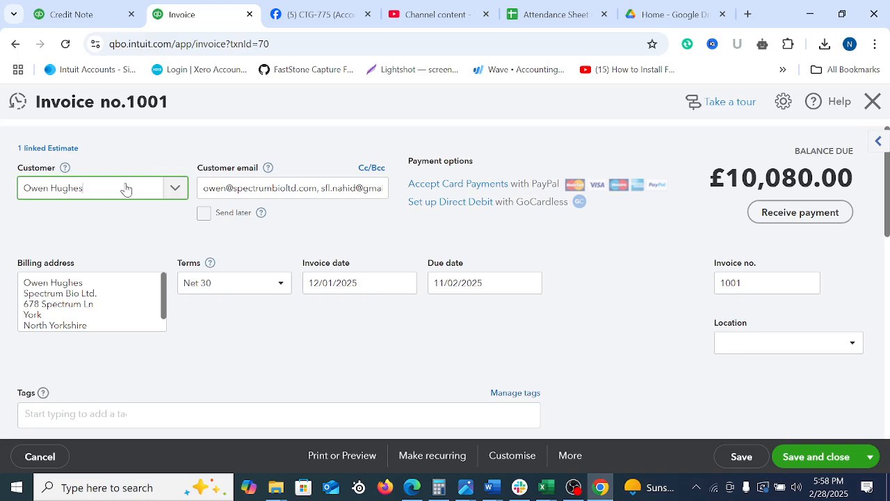
left_click(105, 7)
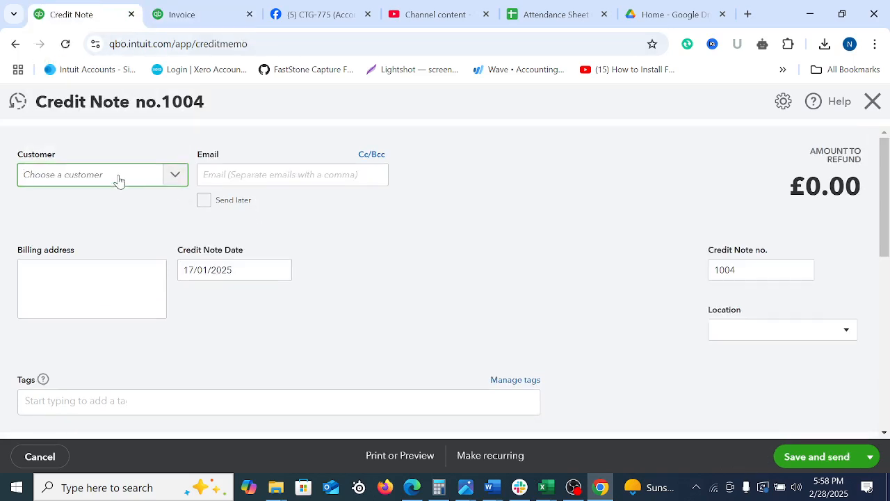
Select the Spectrum Bio Ltd. contact as the credit note's customer and compare its date with invoice 1001
type("owen")
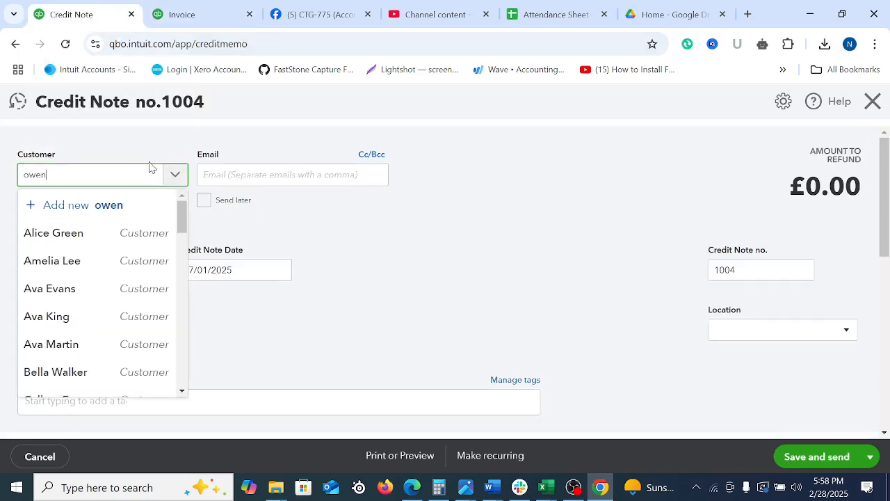
left_click(79, 233)
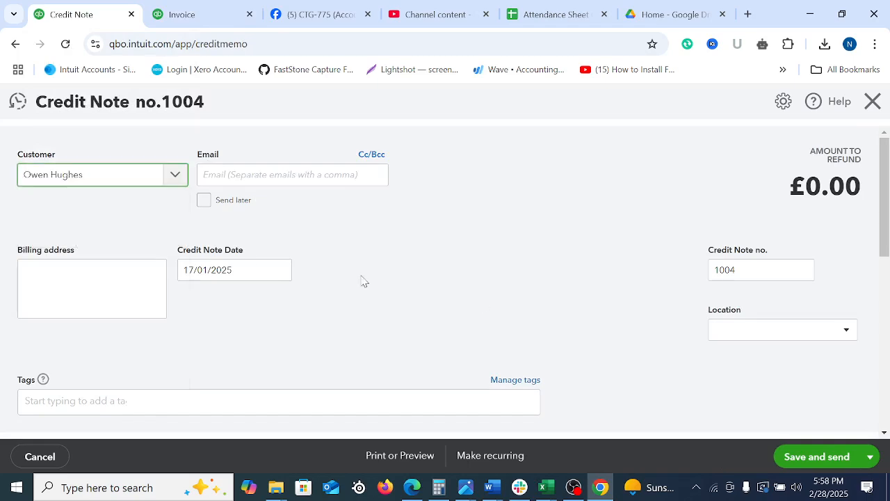
left_click_drag(53, 102, 202, 104)
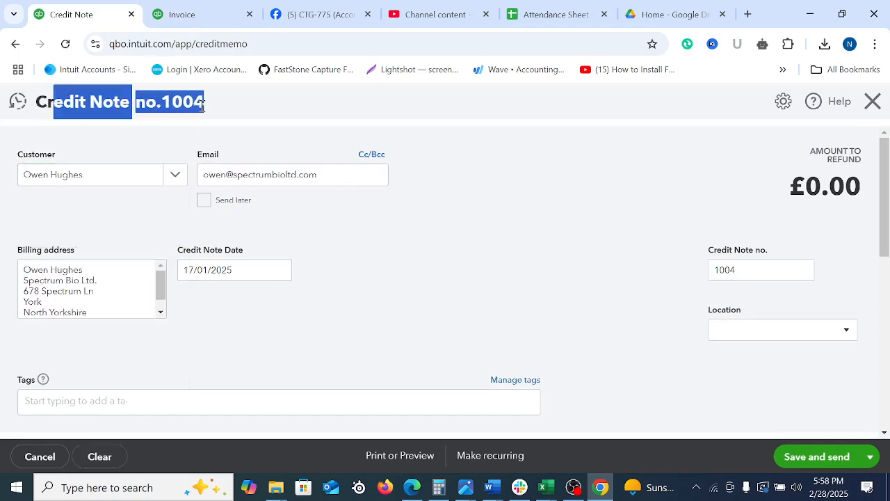
left_click(503, 249)
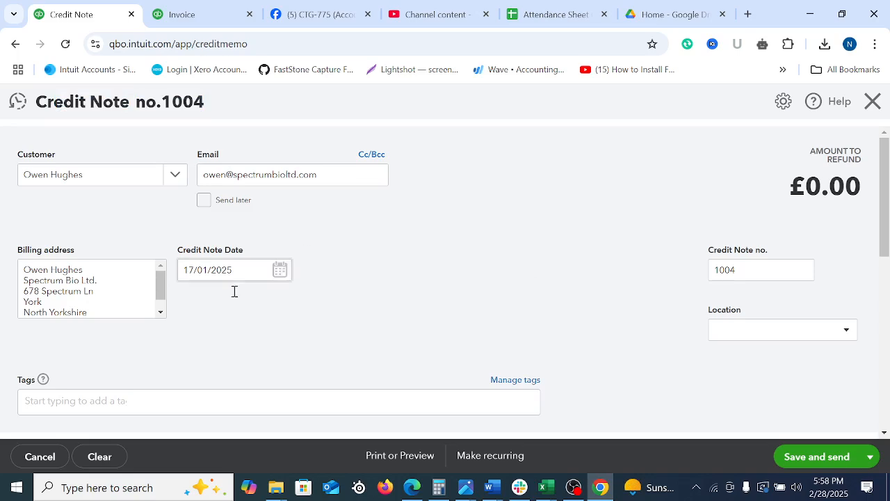
left_click(189, 11)
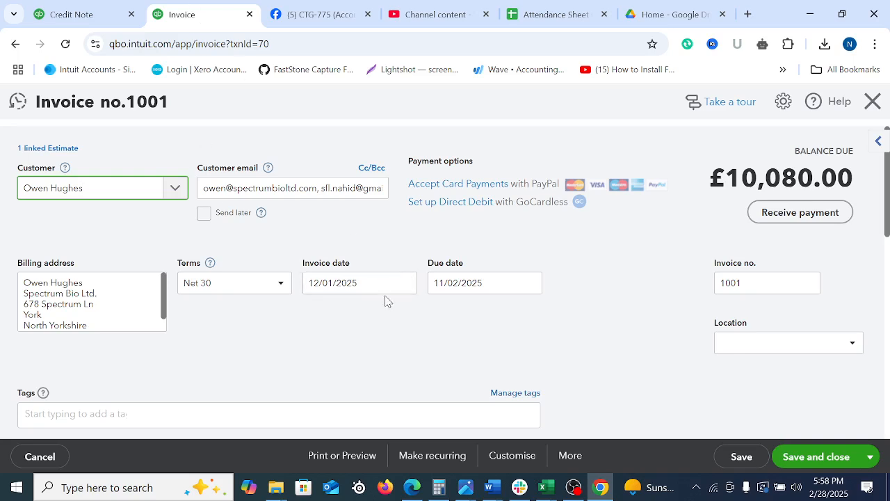
left_click(66, 13)
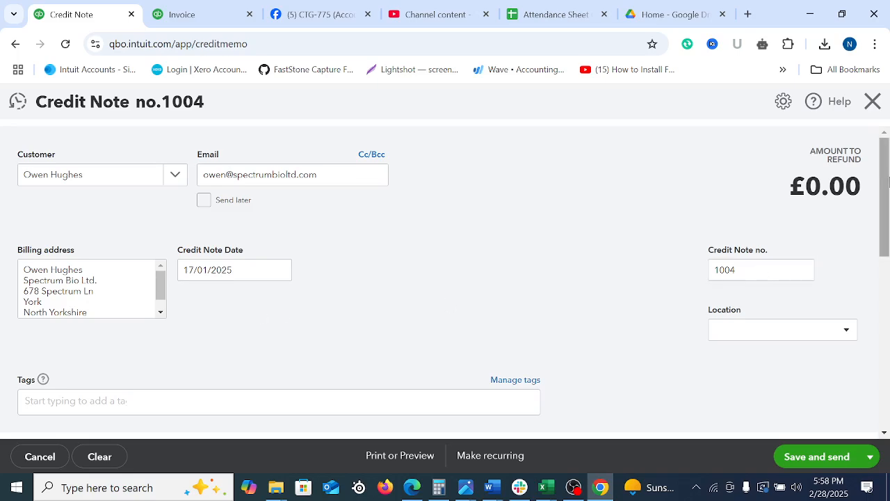
Review invoice 1001's product lines and add Albuterol Inhaler as the first line of the credit note
left_click_drag(888, 186, 869, 242)
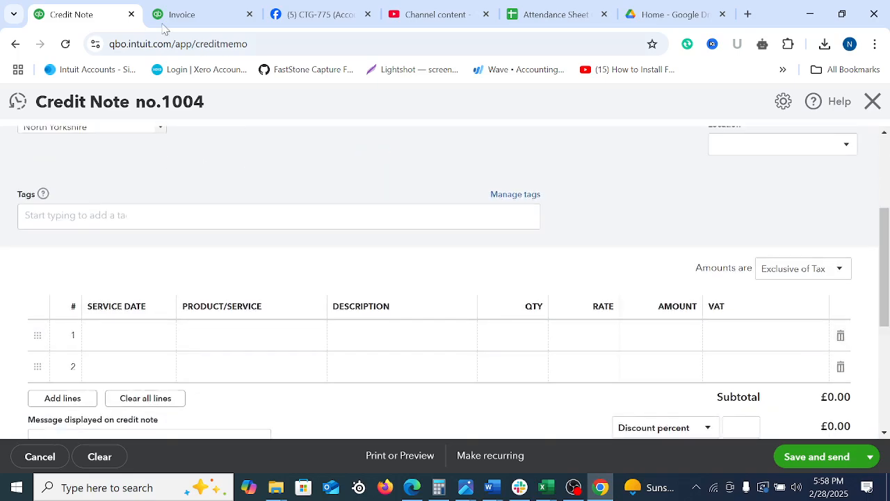
left_click(204, 14)
scroll(337, 272, "down", 10)
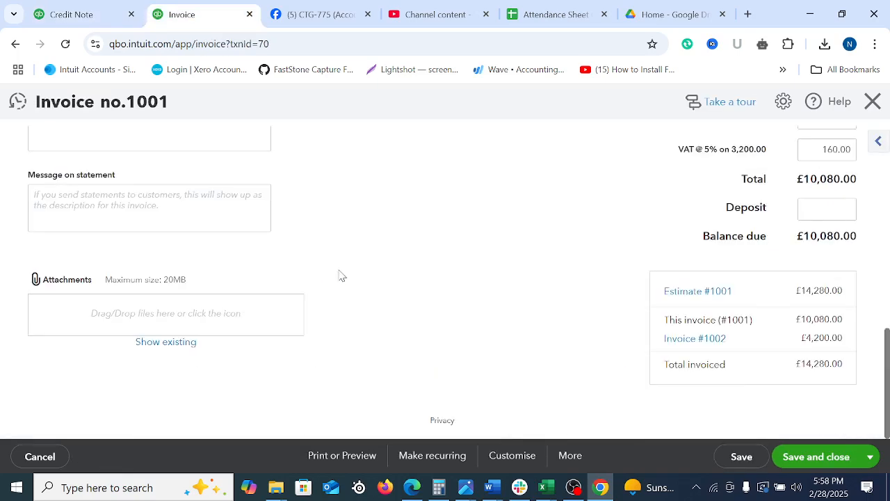
scroll(887, 395, "up", 4)
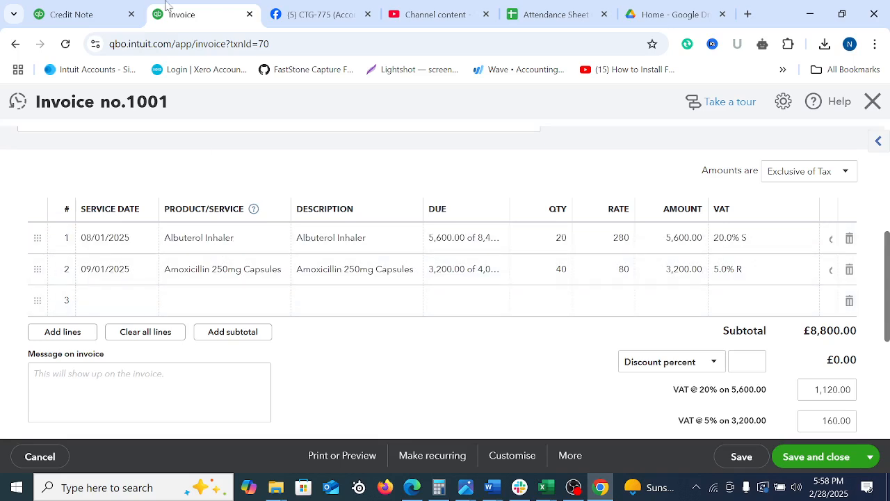
left_click(80, 13)
left_click(229, 342)
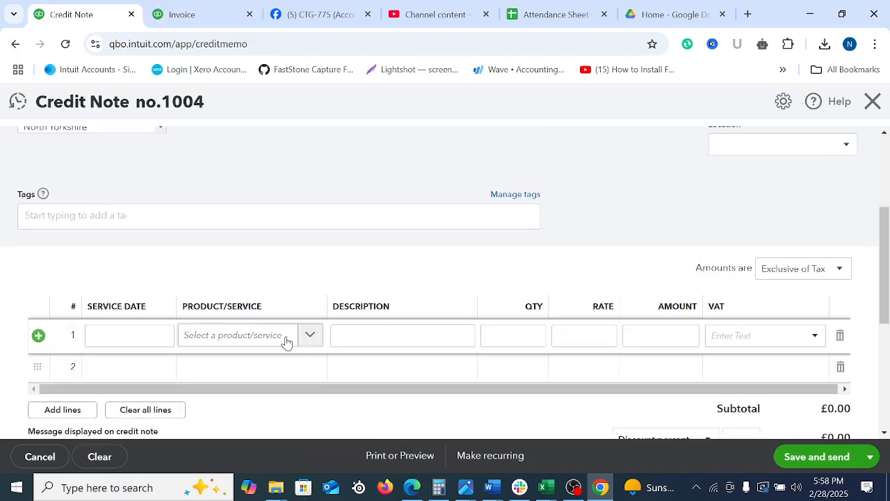
left_click(310, 336)
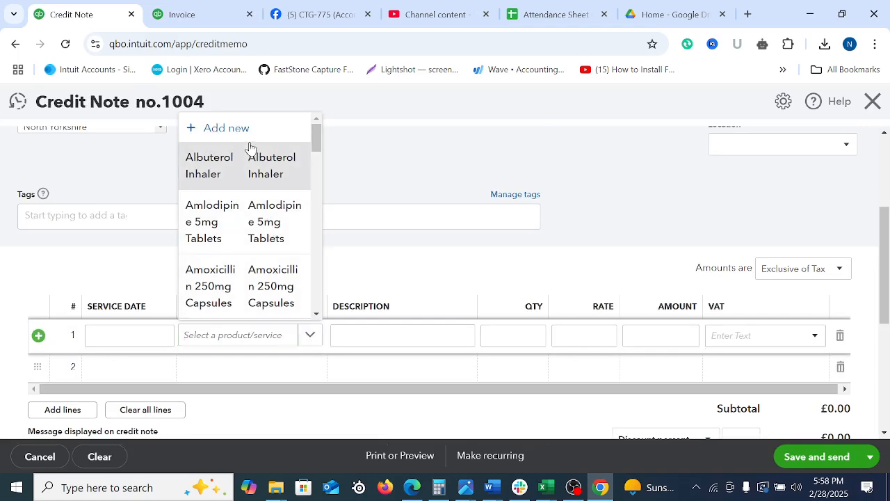
left_click(260, 167)
Check invoice 1001's rate and VAT for Albuterol Inhaler and assign 20.0% S to the credit note line
left_click(182, 15)
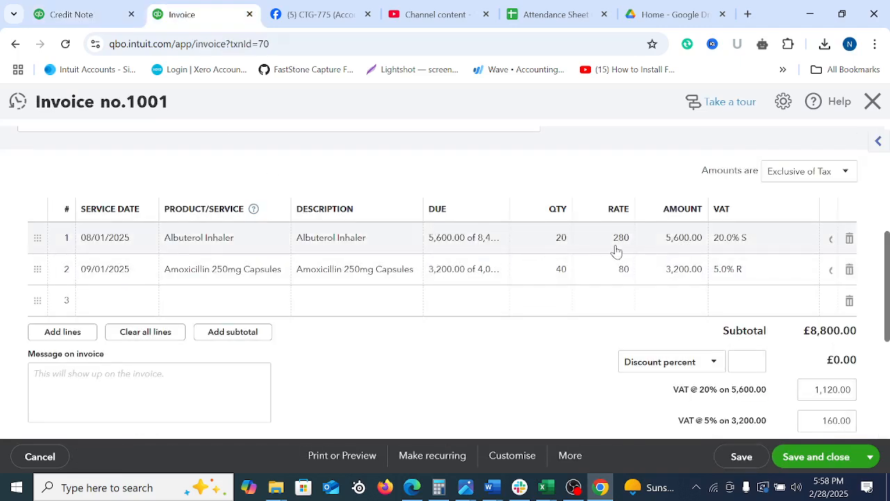
left_click(90, 15)
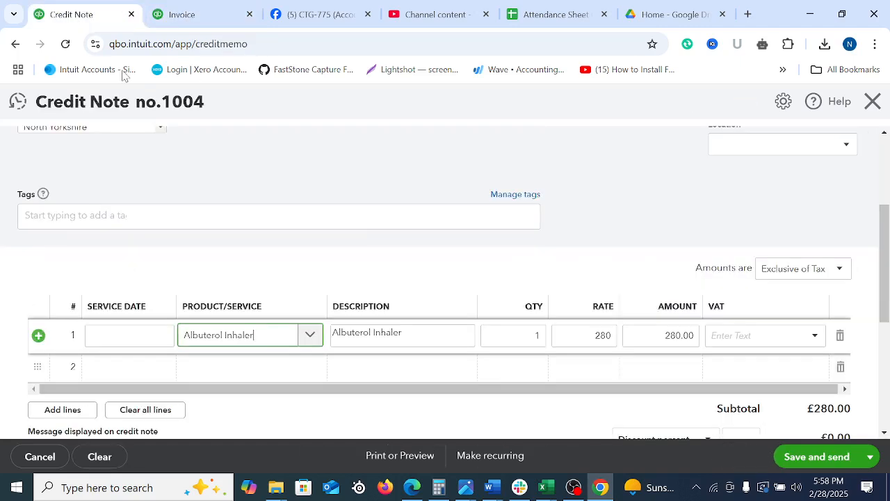
scroll(556, 292, "down", 1)
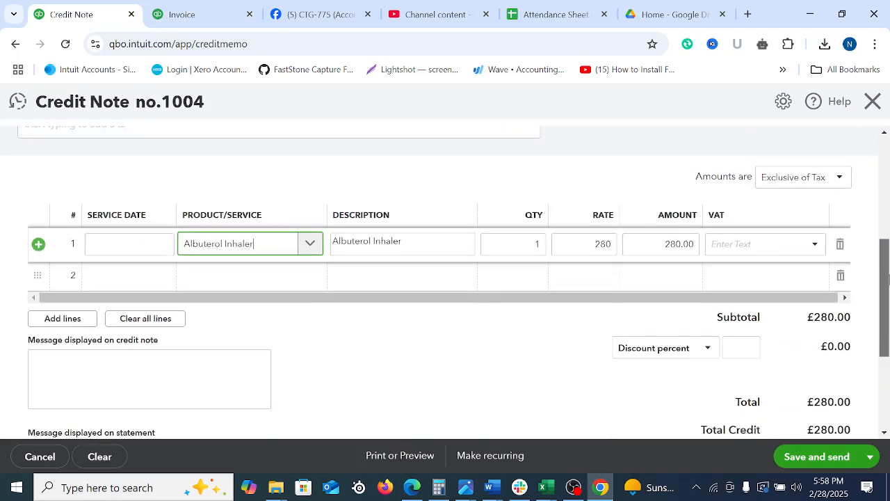
left_click(536, 247)
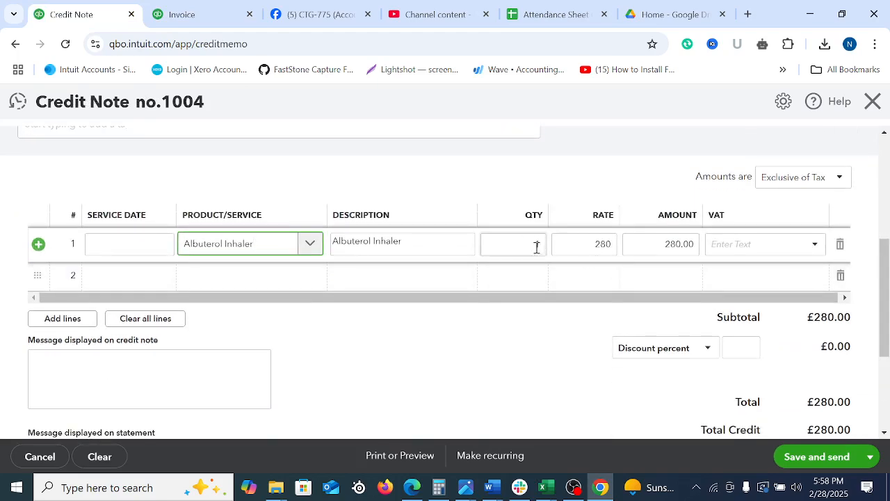
left_click(814, 244)
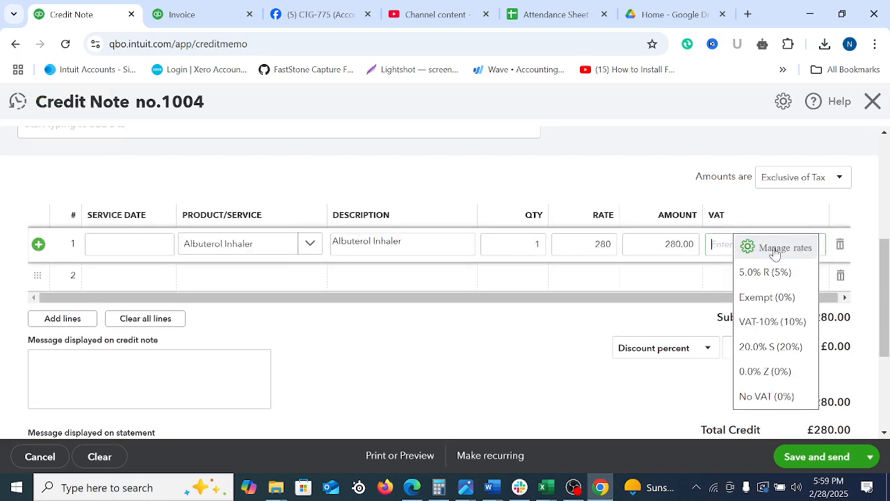
left_click(208, 14)
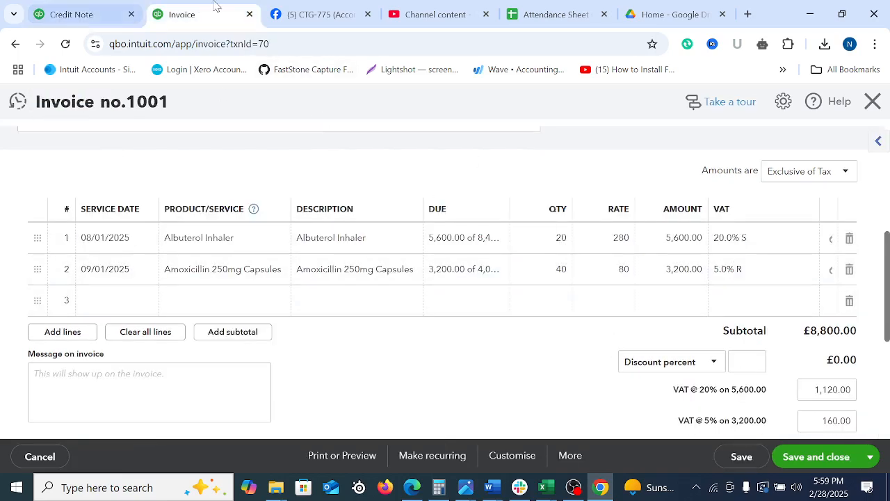
left_click(98, 13)
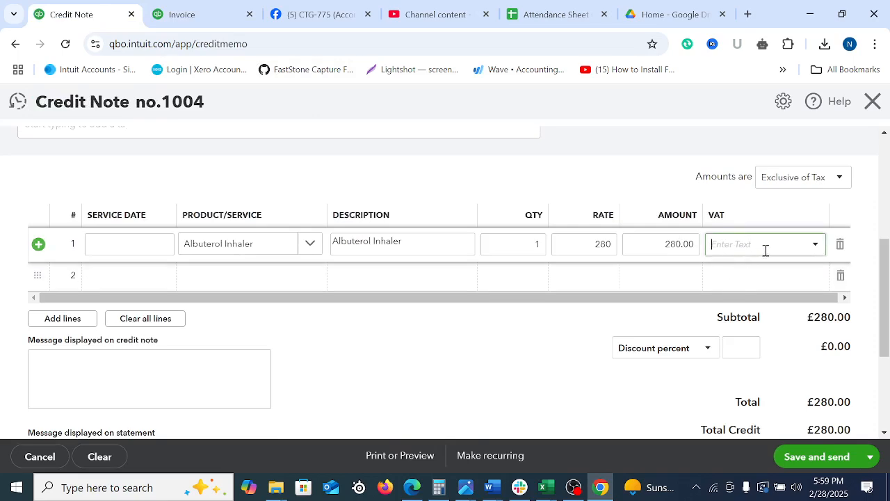
left_click(814, 244)
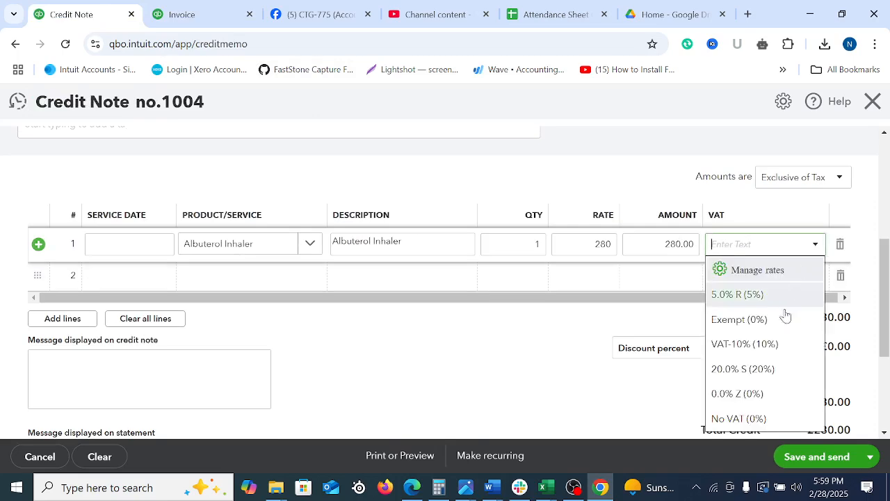
left_click(737, 371)
left_click(514, 373)
scroll(873, 410, "down", 3)
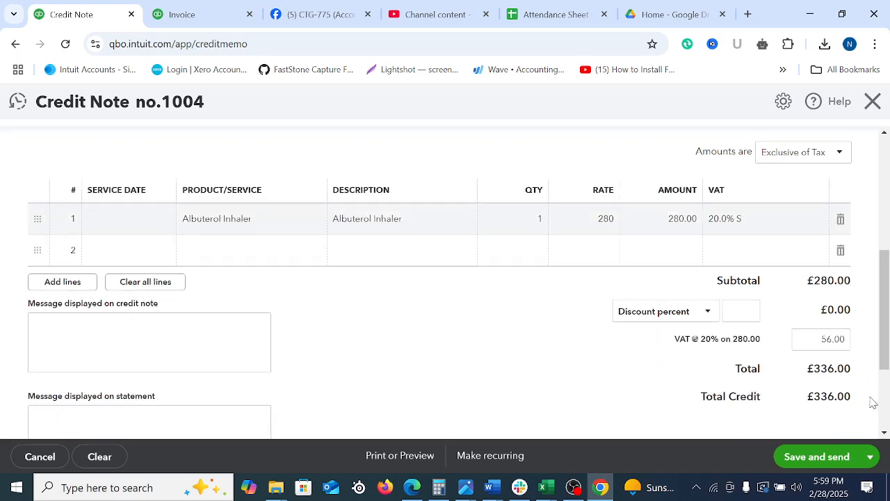
Set the quantity of the credit note's Albuterol Inhaler line to 2 and check the totals
left_click_drag(886, 401, 885, 342)
scroll(886, 341, "up", 2)
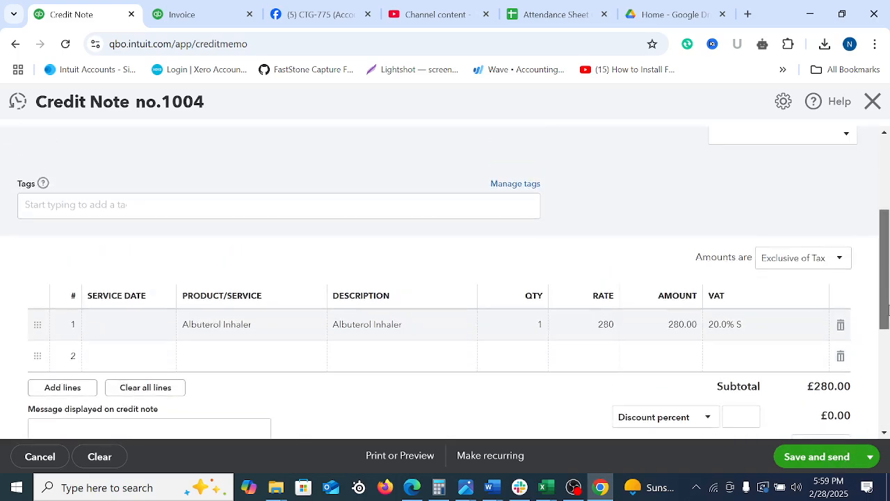
left_click(536, 331)
type("2")
left_click(496, 405)
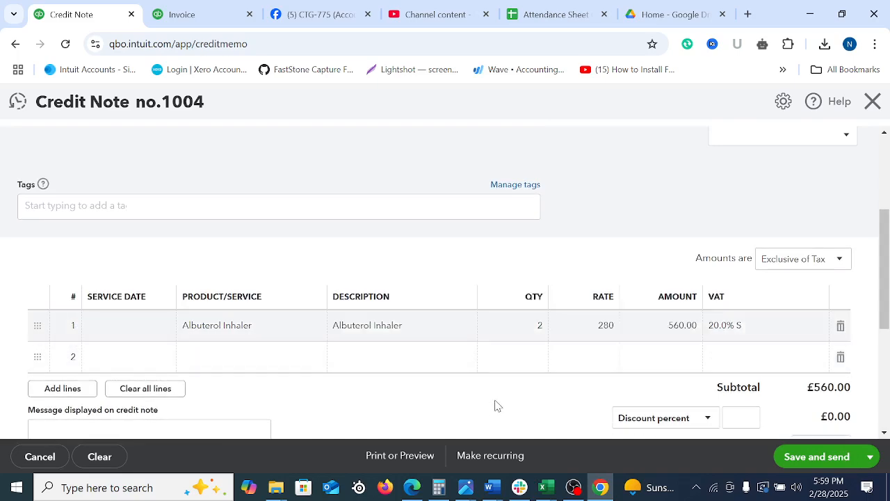
scroll(797, 365, "up", 3)
scroll(760, 349, "down", 10)
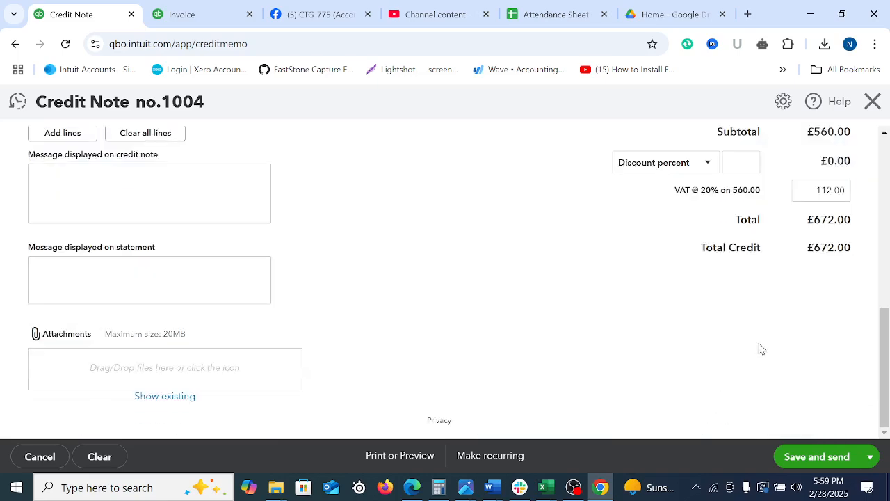
Save and close the credit note, and close invoice 1001 in the other browser tab
left_click(869, 457)
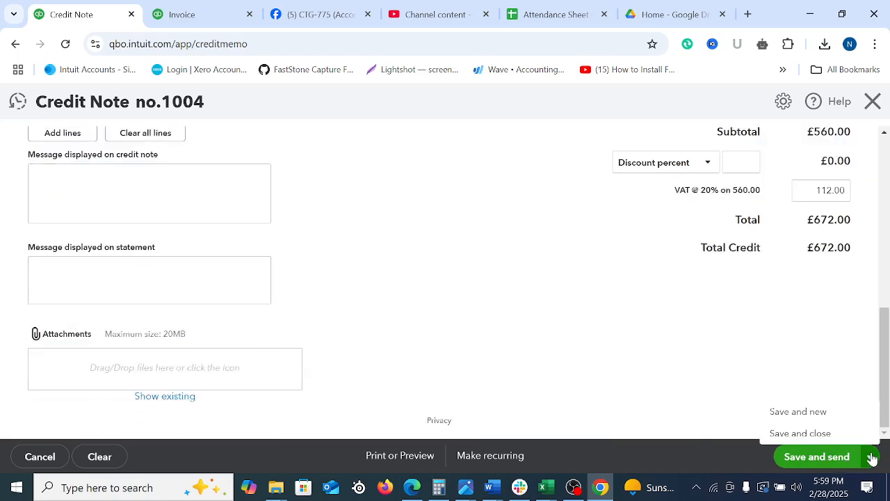
left_click(798, 433)
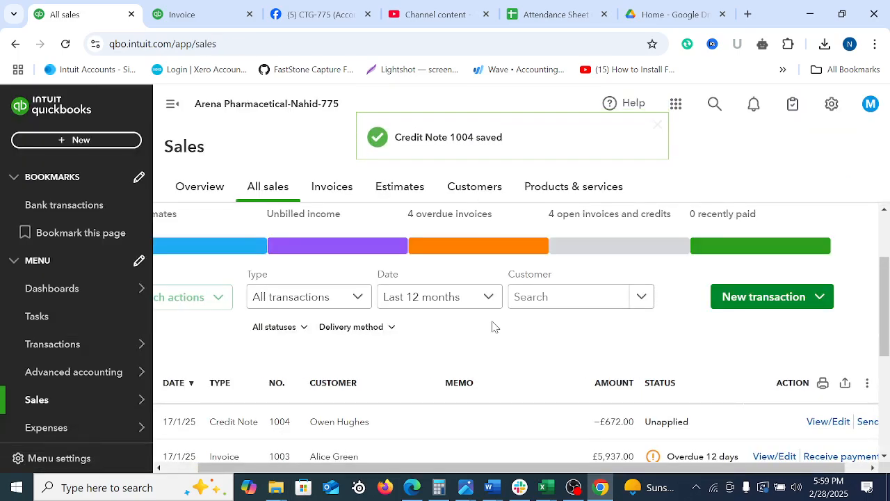
scroll(470, 297, "up", 2)
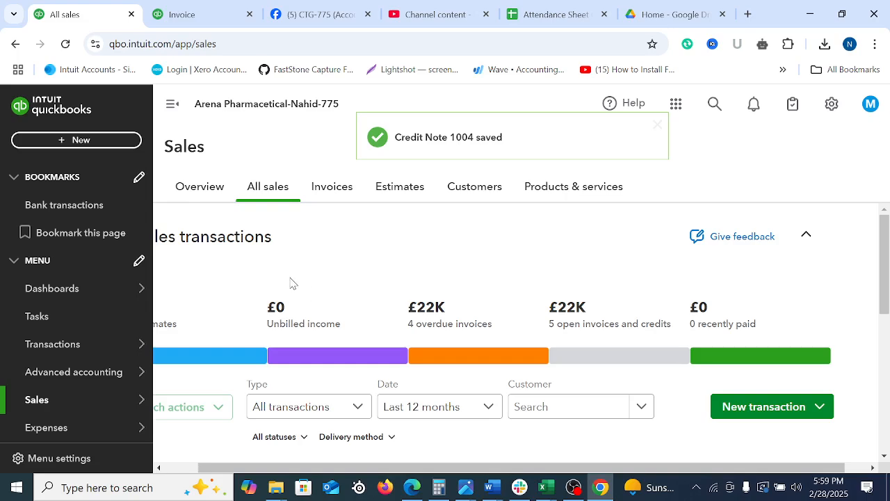
left_click(182, 14)
left_click(872, 102)
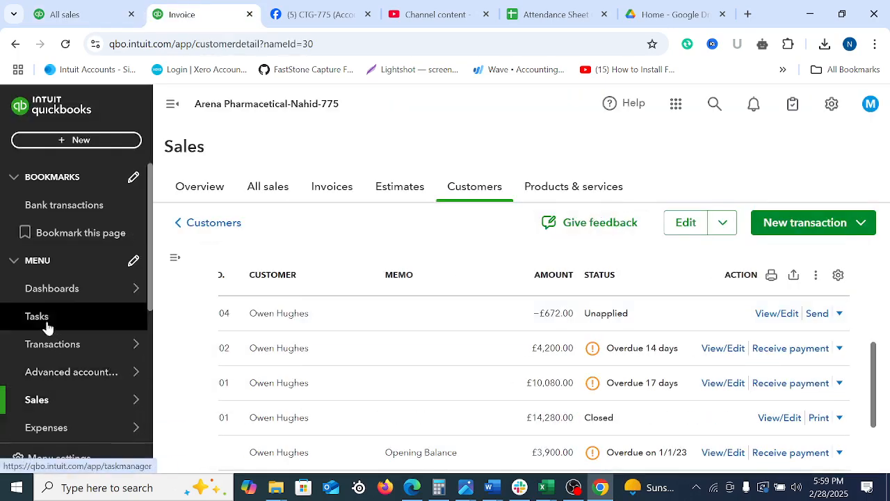
Find the stock reports among the standard reports and open Stock Valuation Detail
scroll(46, 325, "down", 3)
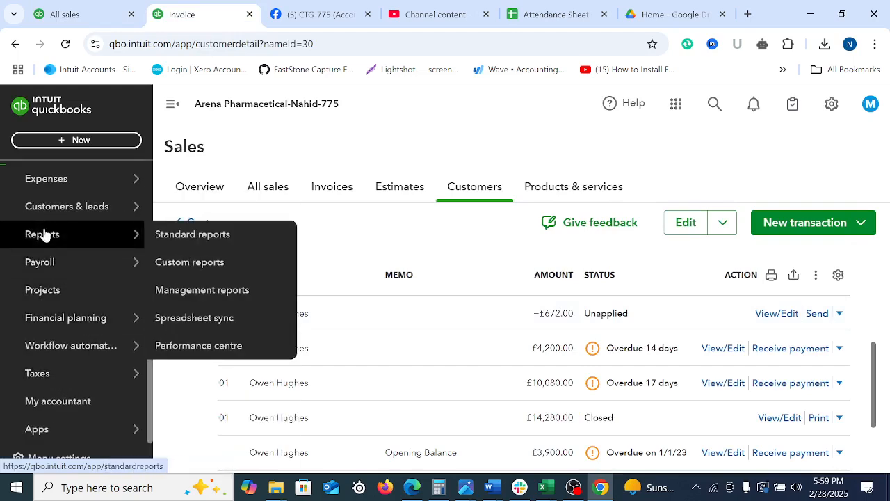
left_click(43, 236)
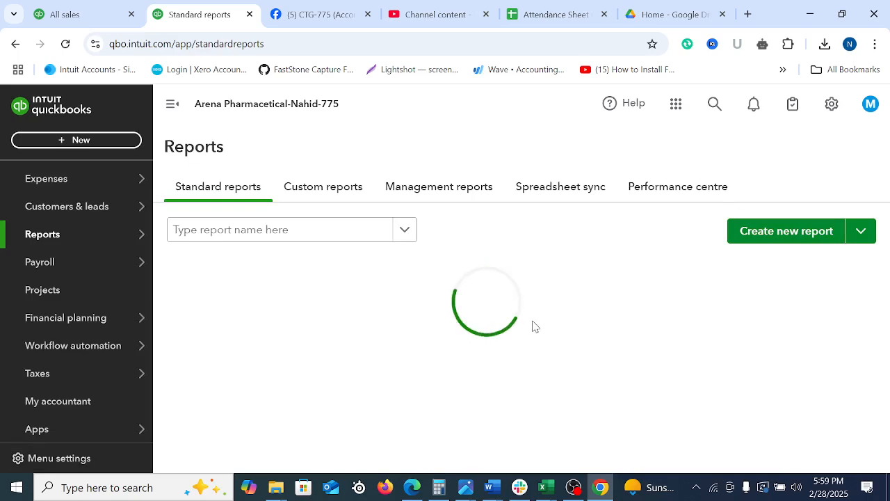
left_click(270, 230)
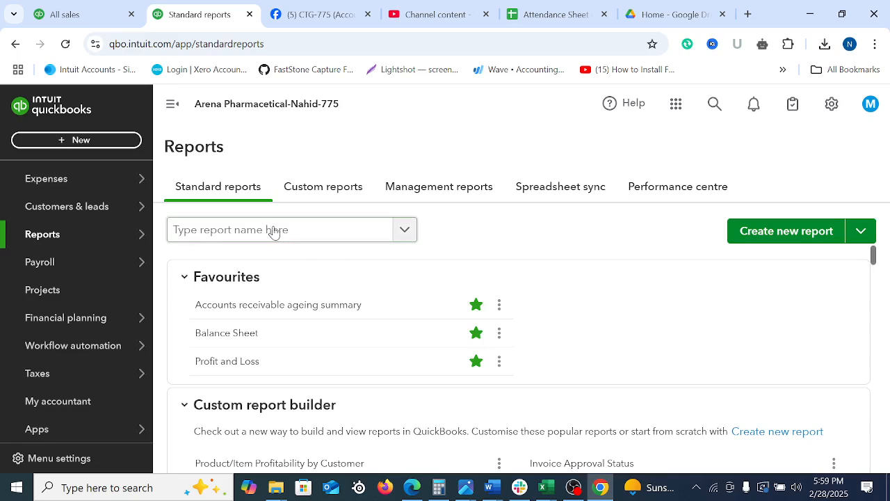
type("stoc")
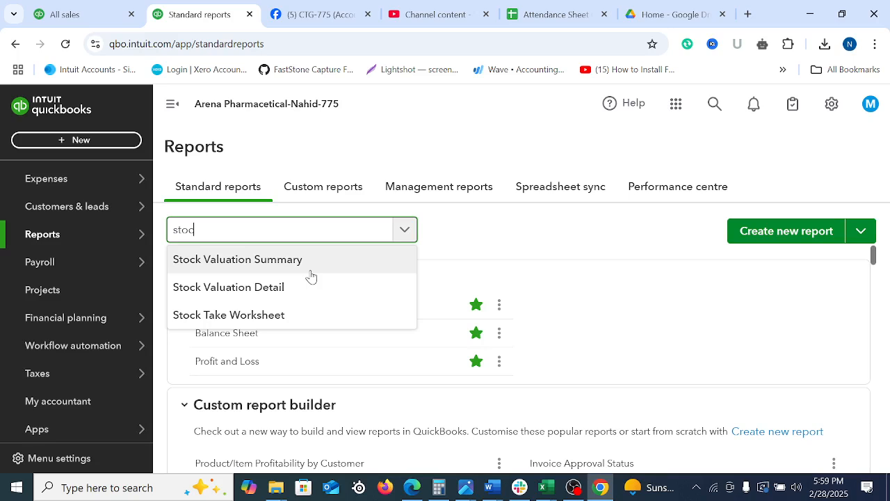
left_click(223, 295)
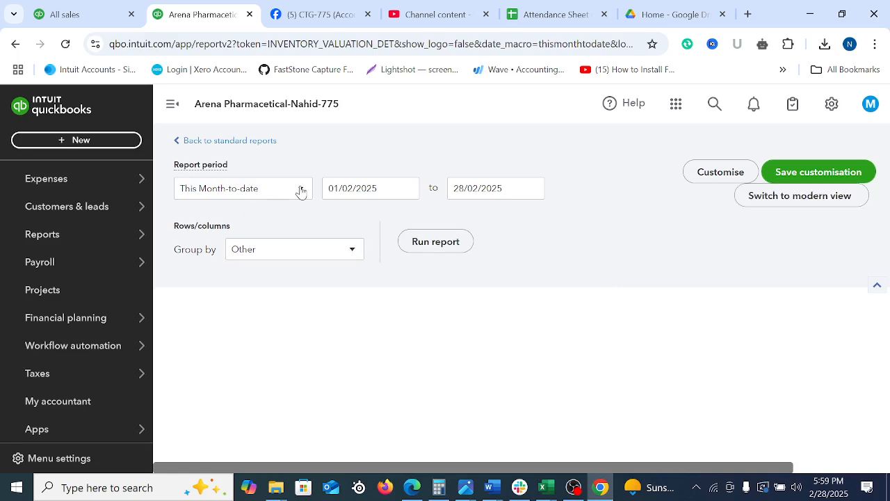
Run the Stock Valuation Detail report for All Dates and examine its FIFO cost column for Albuterol Inhaler
left_click(300, 192)
left_click(214, 239)
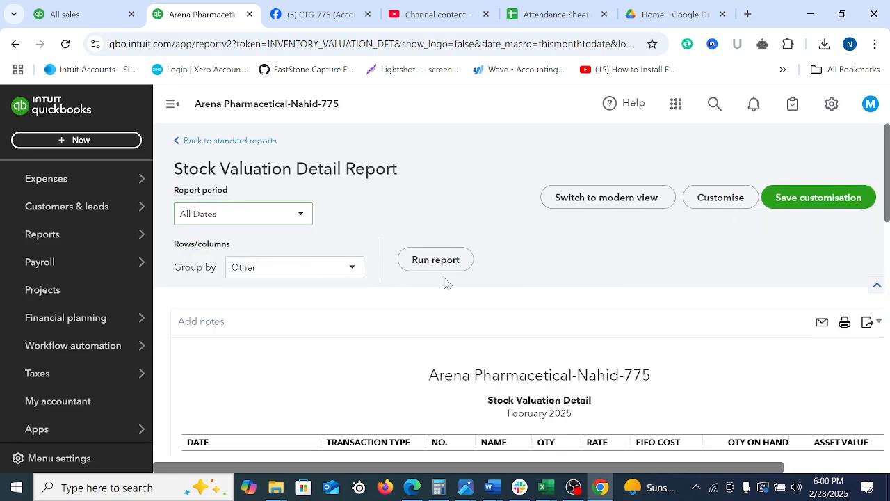
left_click(412, 257)
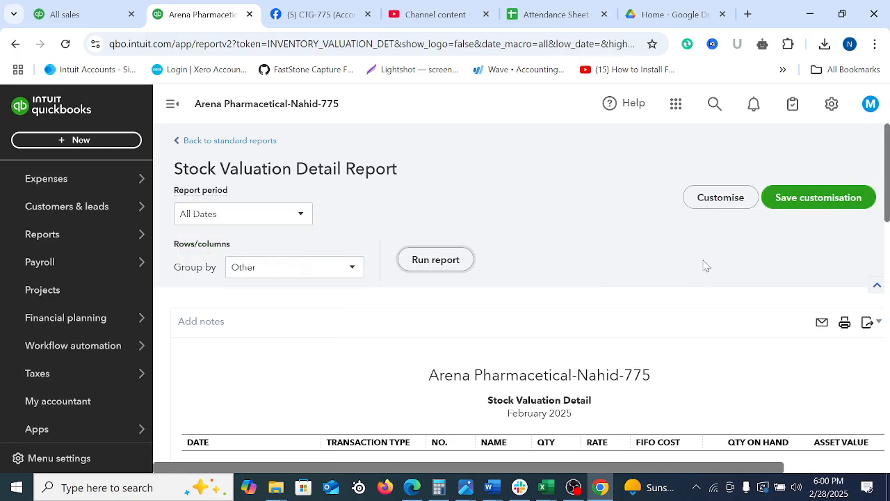
scroll(705, 264, "down", 3)
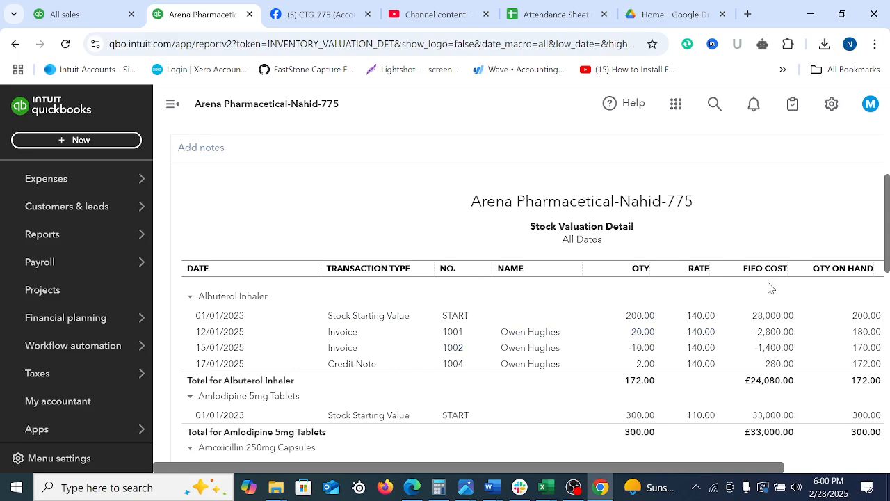
left_click_drag(738, 272, 791, 271)
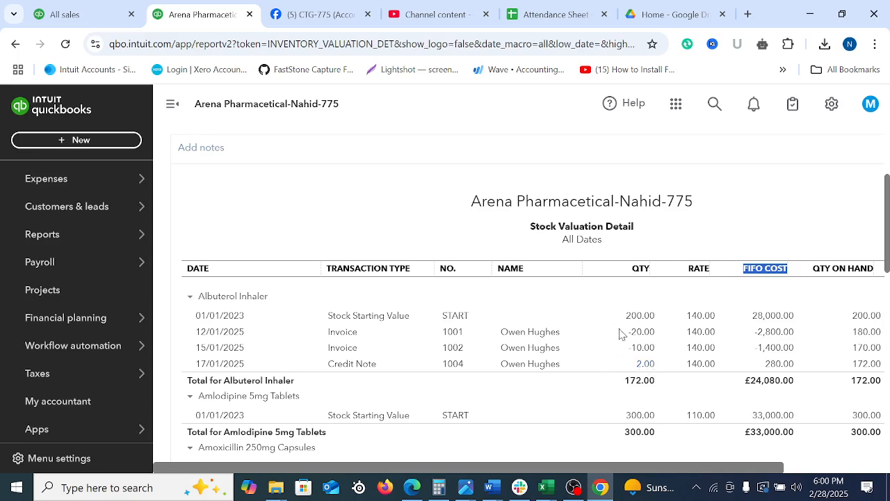
Examine the quantity on hand and asset value columns for Albuterol Inhaler in the Stock Valuation Detail report
left_click_drag(687, 472, 864, 472)
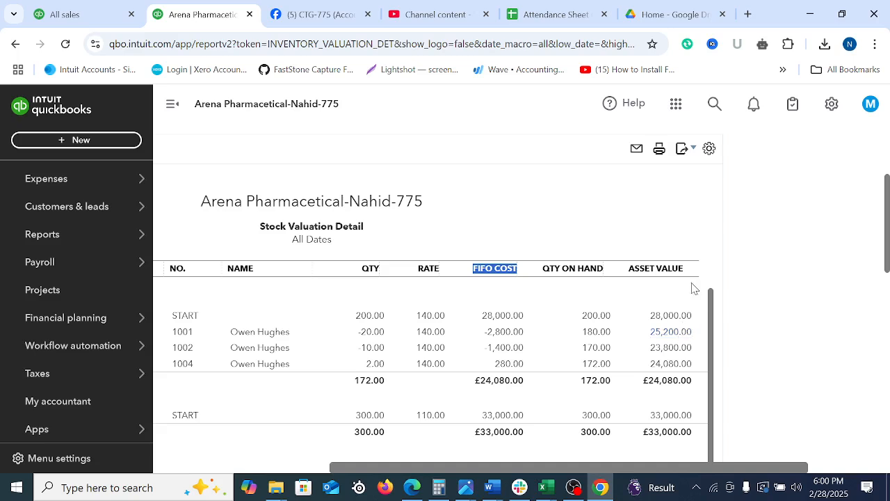
scroll(688, 299, "down", 1)
scroll(674, 327, "up", 1)
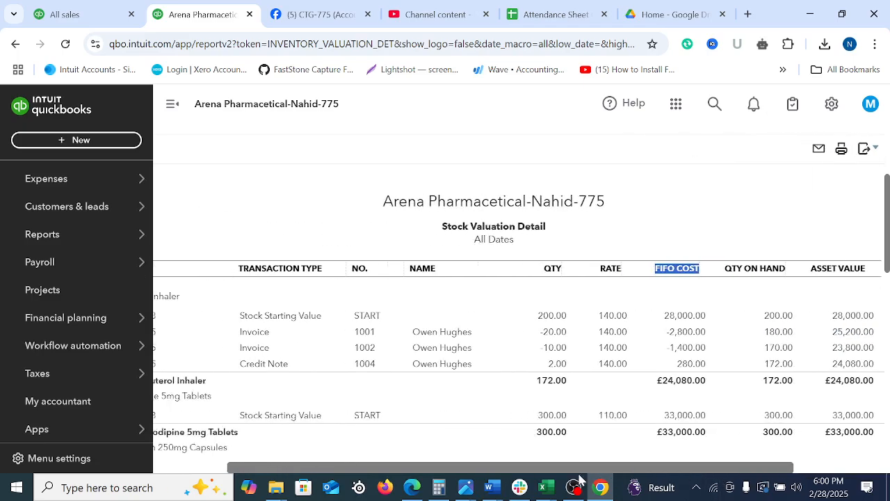
left_click_drag(579, 470, 527, 475)
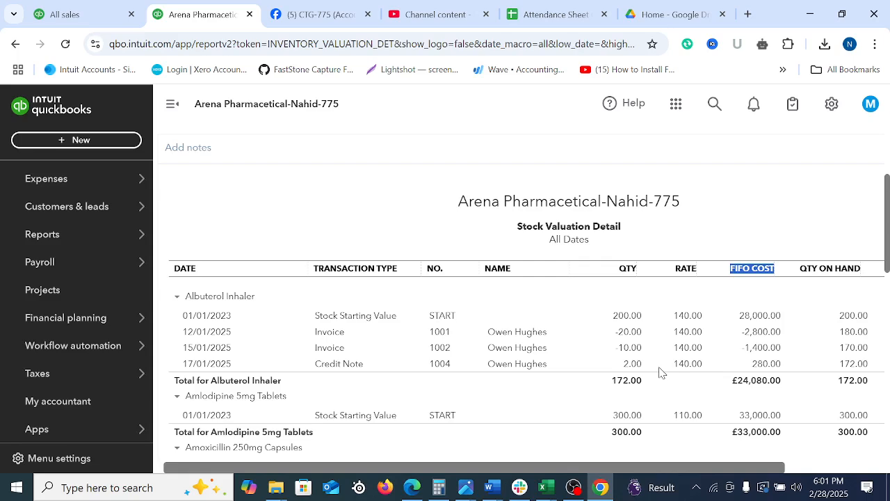
left_click(83, 11)
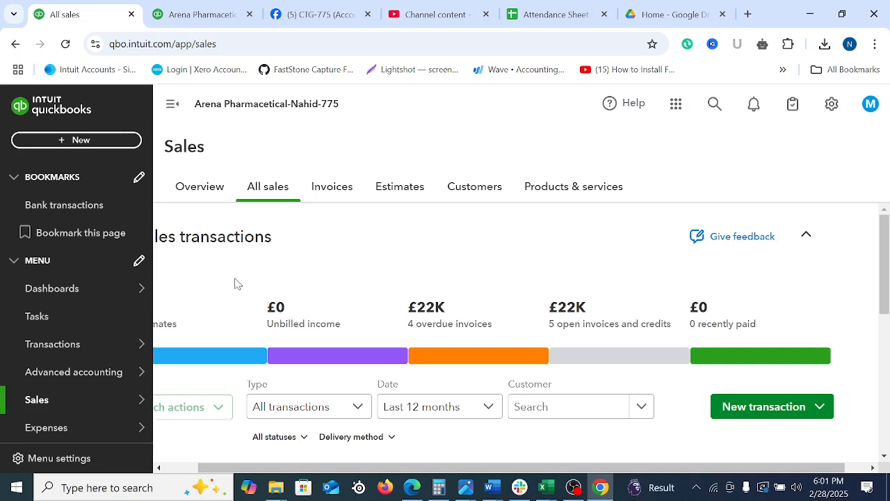
left_click(199, 12)
scroll(666, 368, "down", 5)
scroll(646, 359, "up", 10)
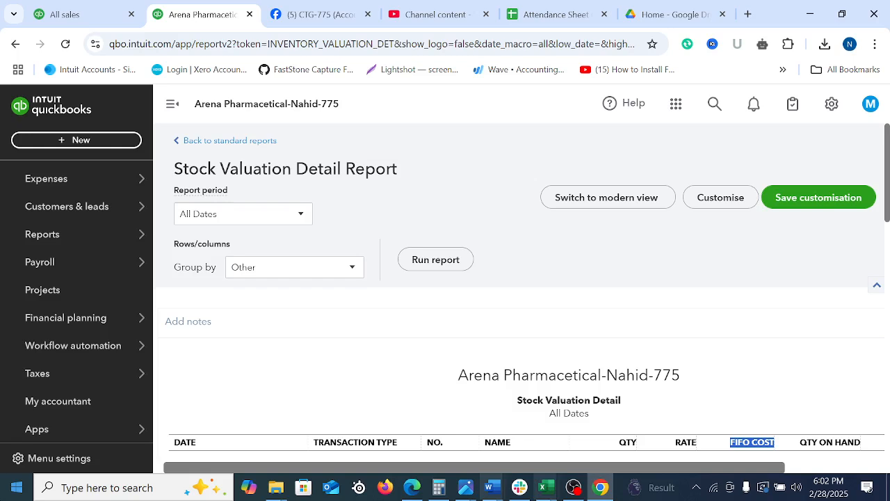
Outline Sales receipt in the list of new transactions with a red box on a screen capture, and discard the capture
left_click(73, 139)
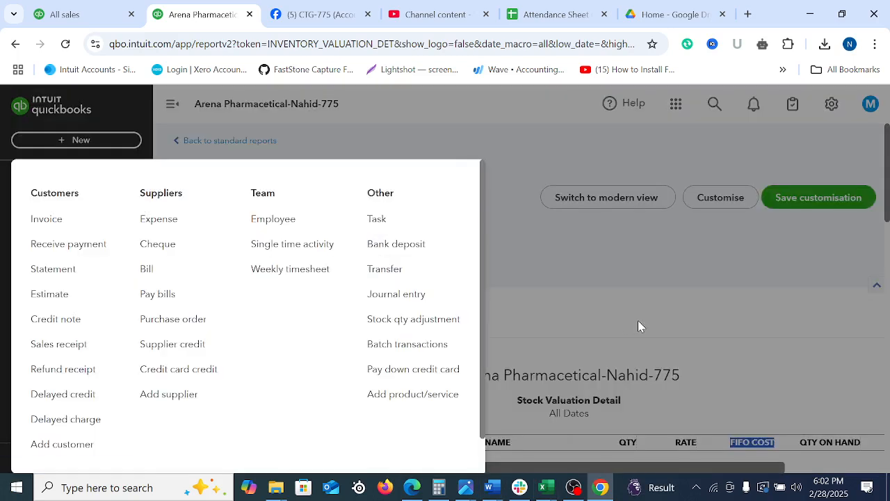
key("Print")
left_click_drag(5, 106, 889, 494)
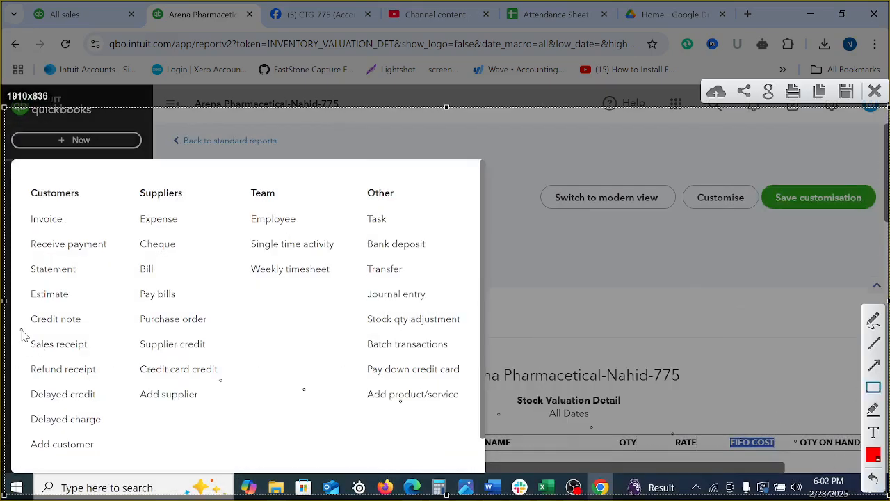
left_click_drag(22, 330, 96, 358)
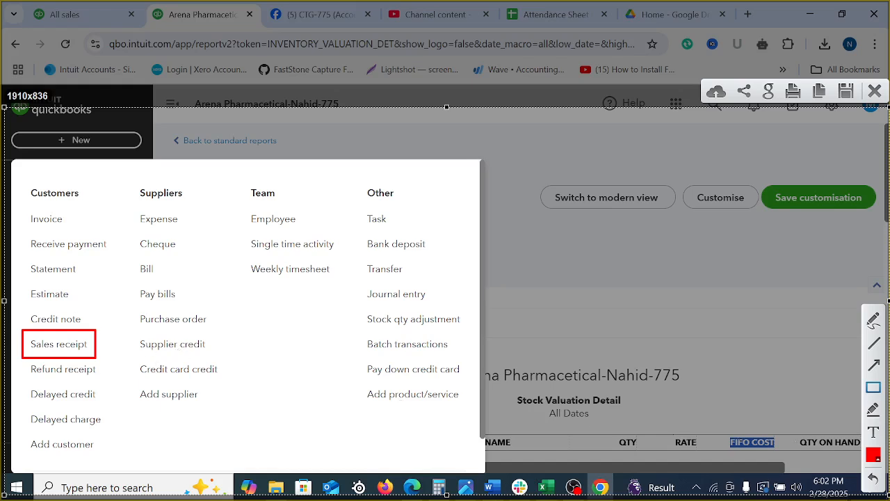
left_click(875, 91)
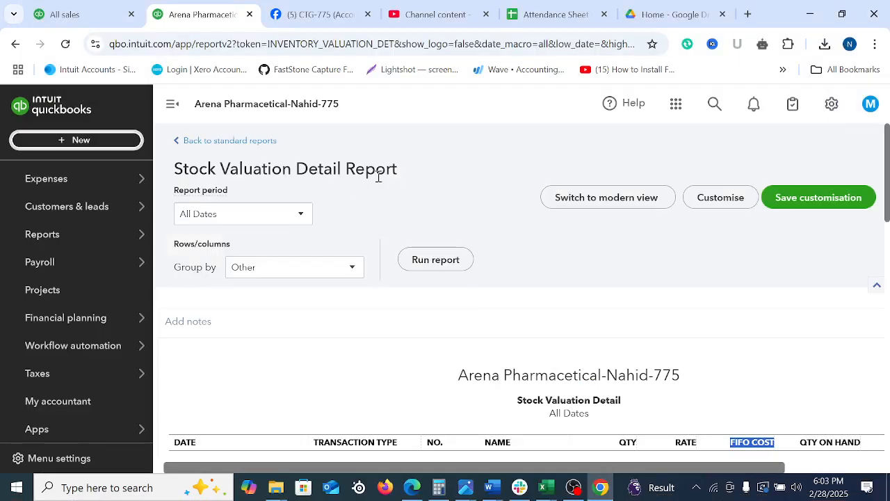
Return to the sales transactions list in the other browser tab and start receiving a payment for invoice 1002
scroll(540, 264, "down", 5)
scroll(541, 264, "up", 5)
mouse_move(53, 171)
left_click(65, 14)
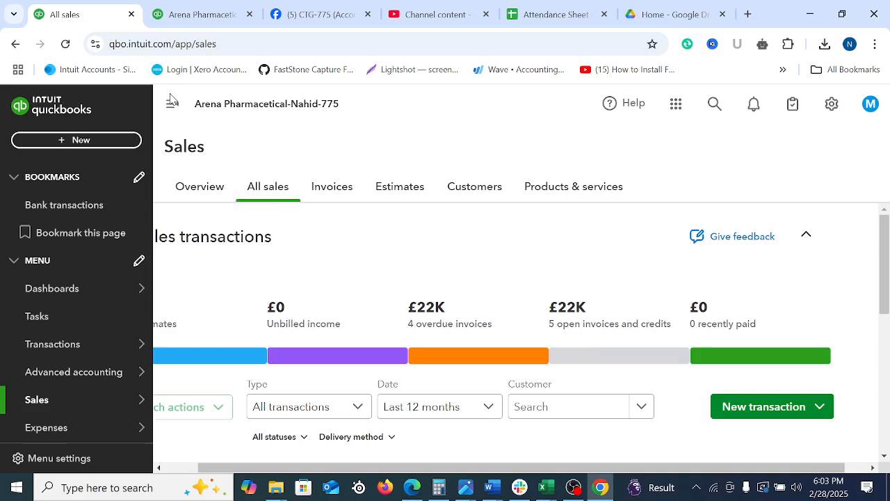
left_click_drag(885, 235, 885, 345)
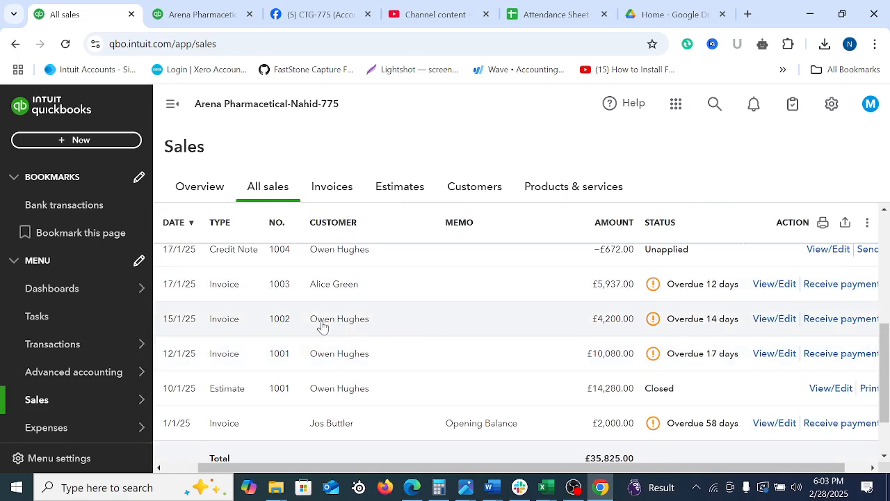
left_click(845, 320)
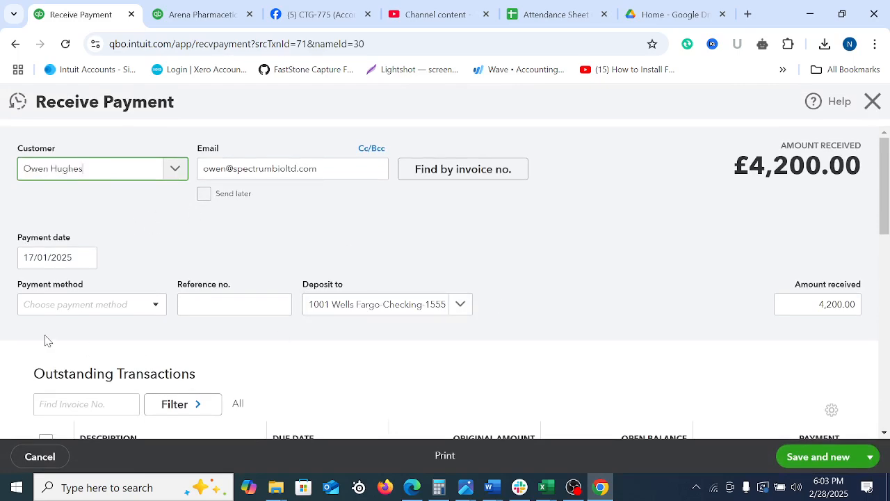
Set the payment date to 19/01/2025, the payment method to Cheque and the reference number to 345334
left_click(84, 258)
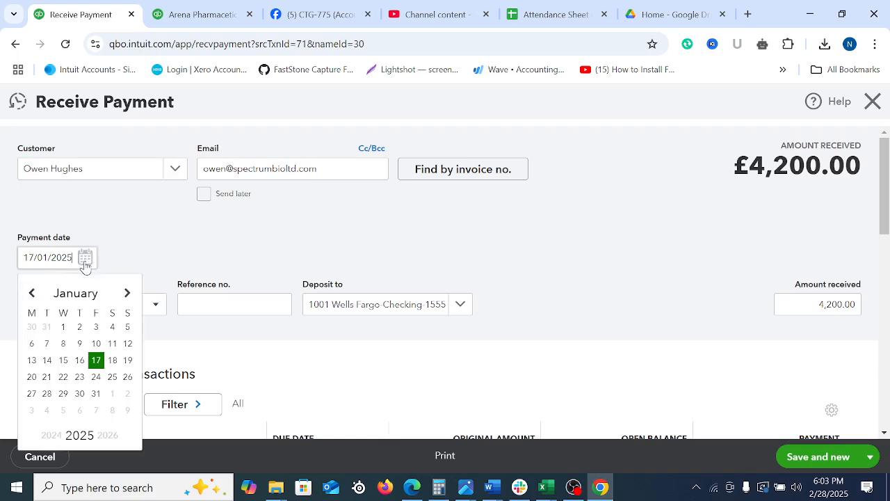
left_click(127, 360)
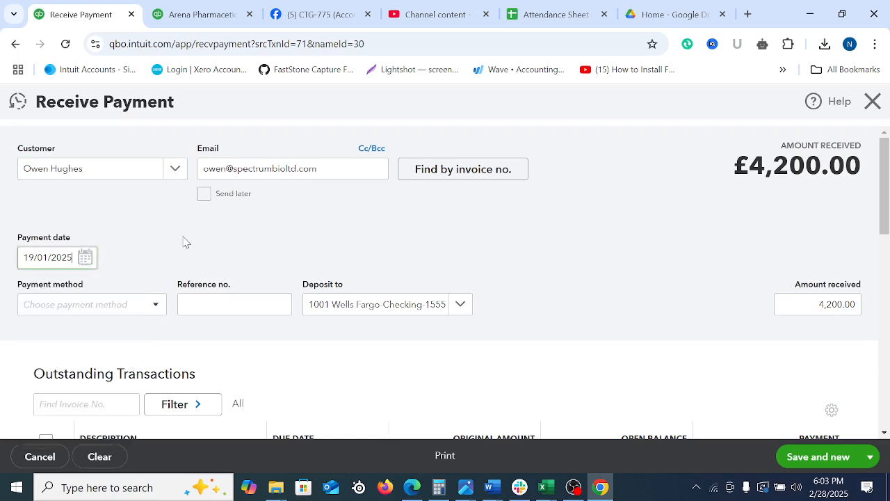
left_click(157, 305)
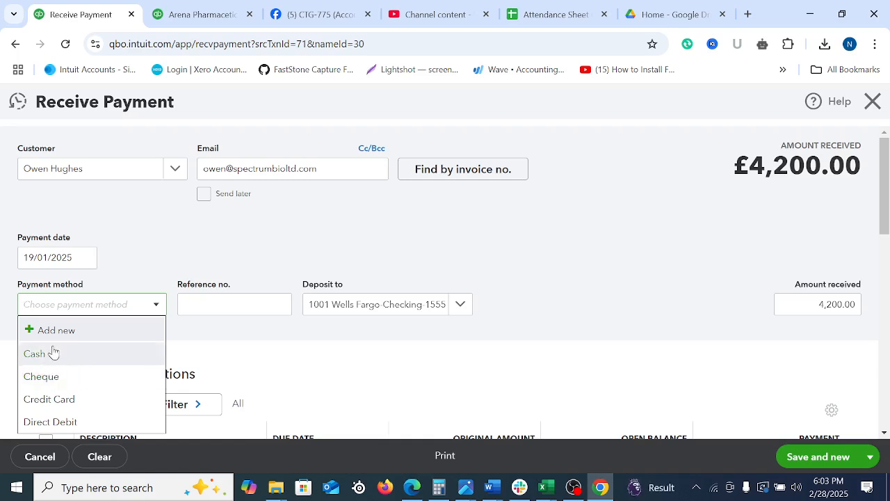
left_click(67, 379)
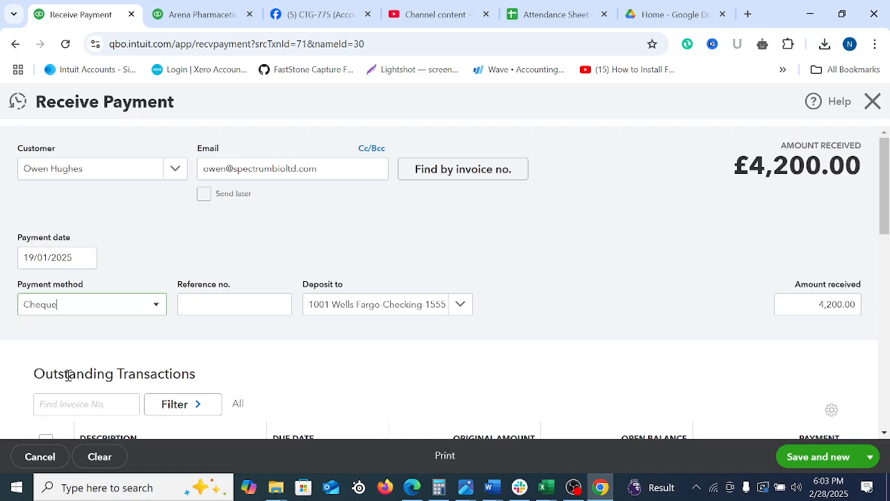
left_click(239, 313)
type("345334")
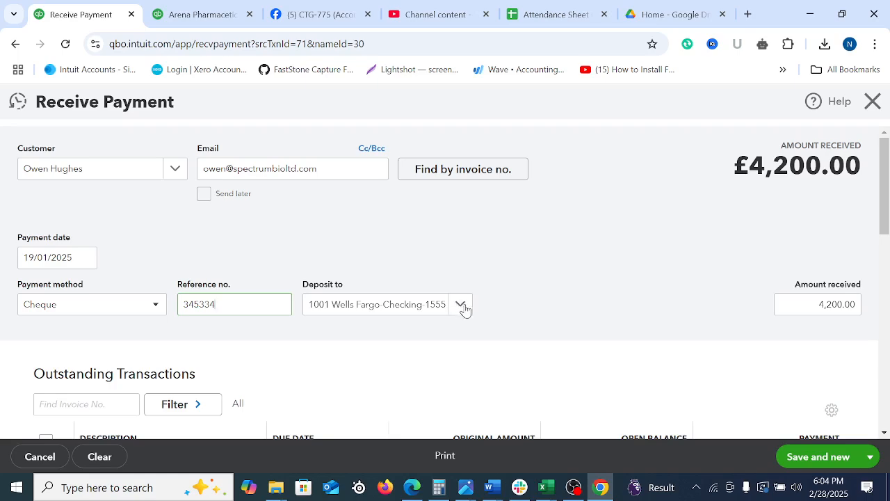
Choose Undeposited Funds as the account the payment is deposited to
left_click(462, 306)
type("unde")
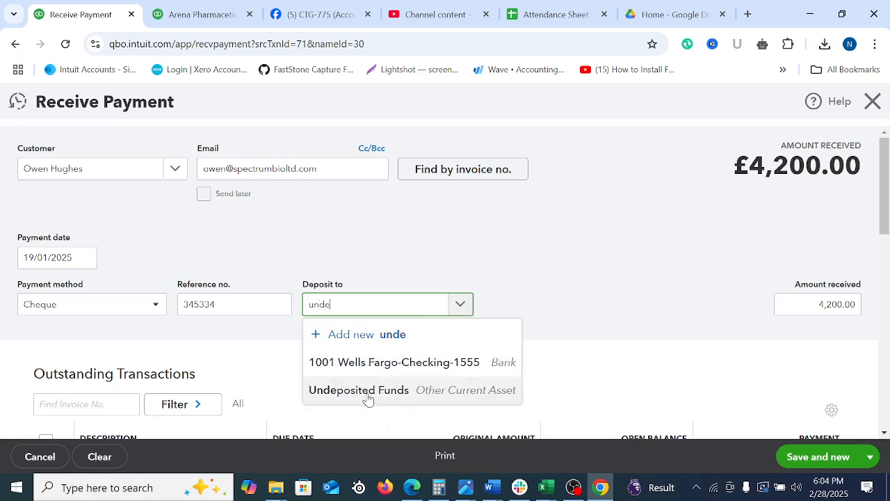
left_click(368, 393)
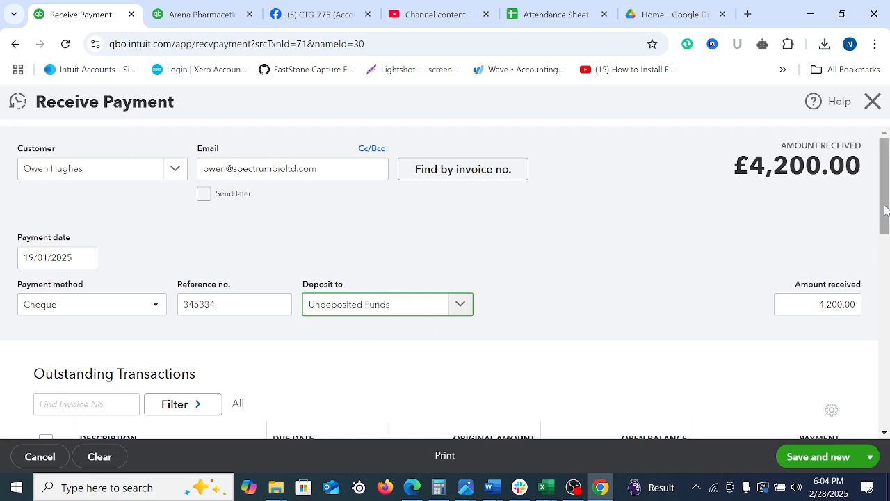
Outline the Outstanding Transactions heading with a red box on a screen capture of the payment form, and discard the capture
mouse_move(884, 193)
left_mouse_down()
mouse_move(886, 241)
mouse_move(876, 198)
left_mouse_up()
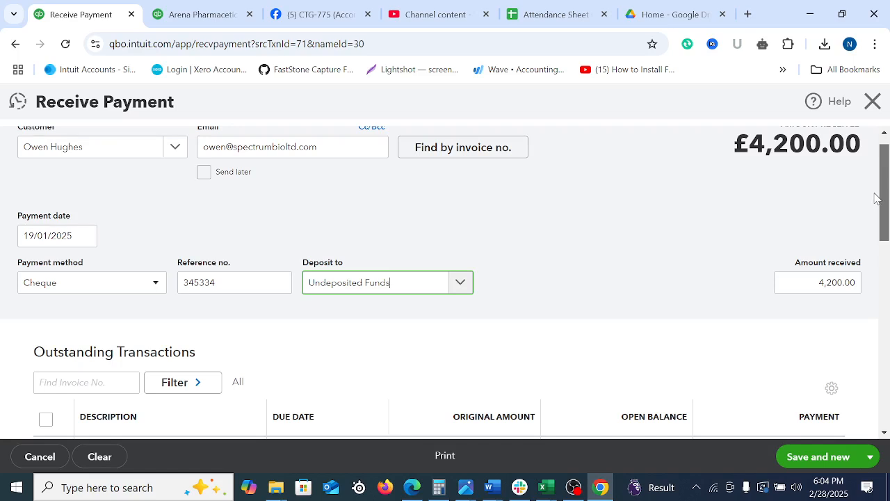
left_click_drag(876, 198, 878, 203)
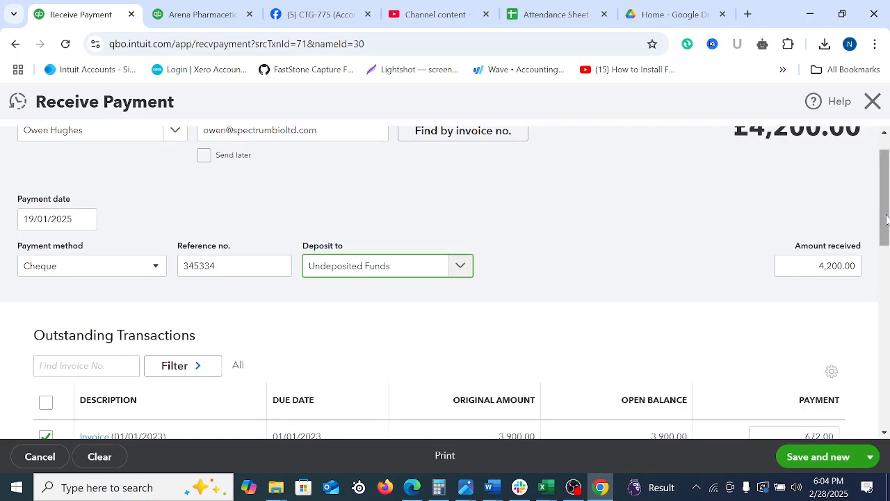
left_click_drag(881, 226, 889, 241)
key("Print")
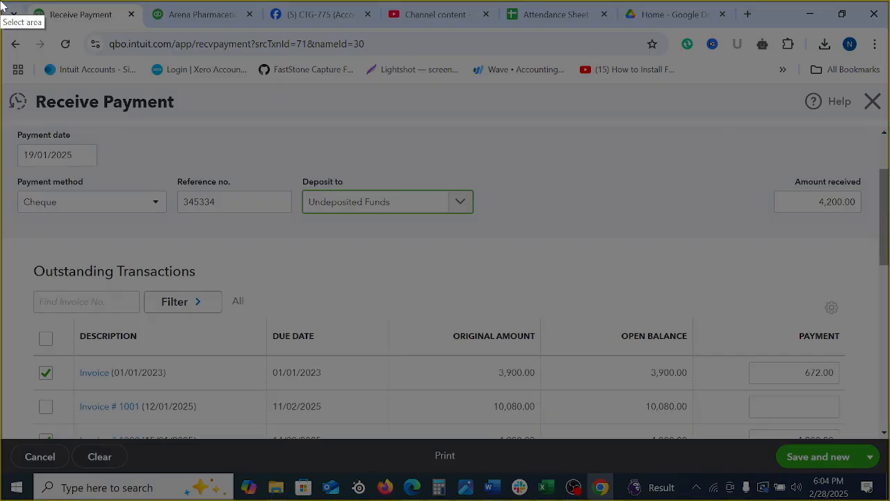
left_click_drag(2, 1, 887, 463)
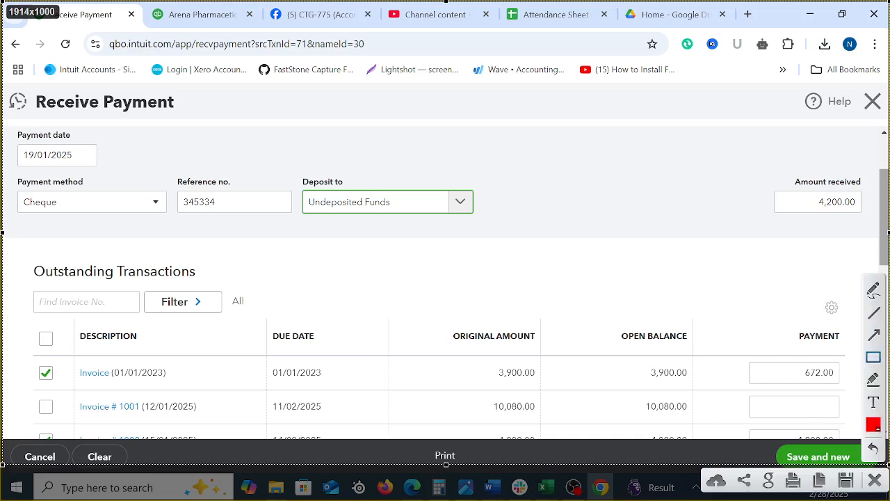
left_click_drag(25, 256, 236, 287)
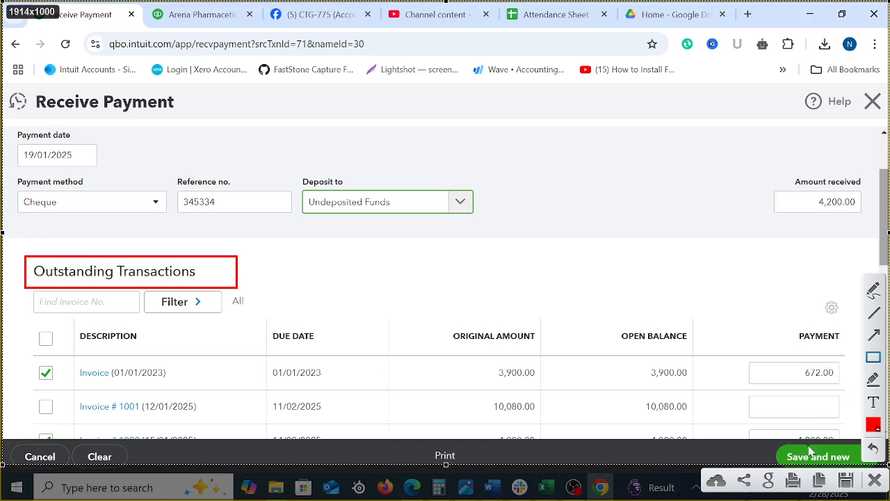
left_click(875, 479)
Select all of the customer's outstanding invoices for payment and check the total amount received
scroll(445, 369, "down", 2)
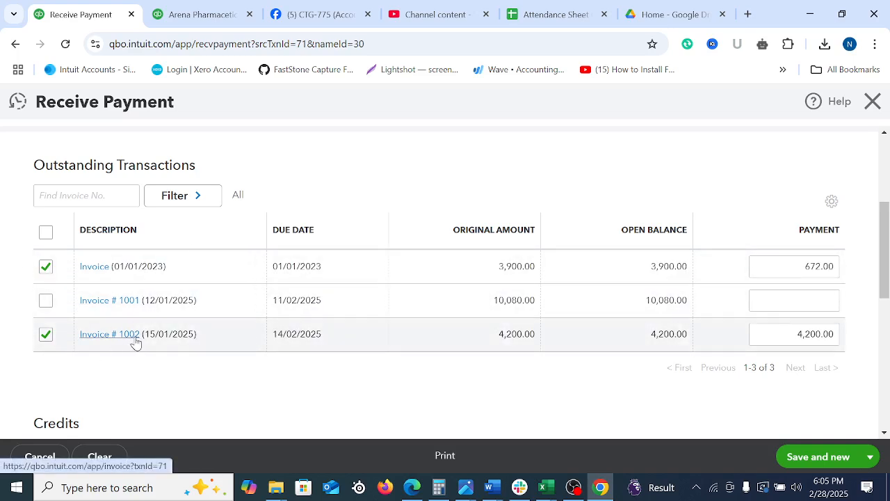
left_click(46, 231)
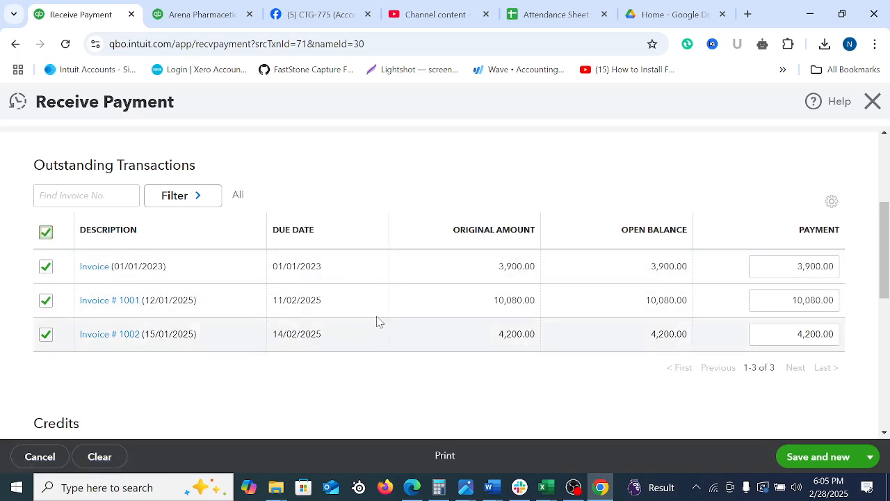
scroll(593, 322, "up", 3)
left_click_drag(736, 167, 860, 165)
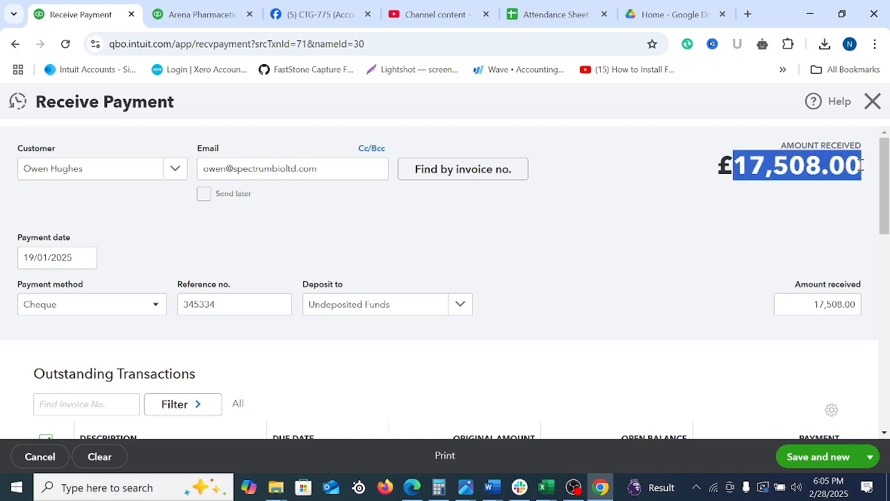
Set the amount received to 10,000.00
left_click(841, 306)
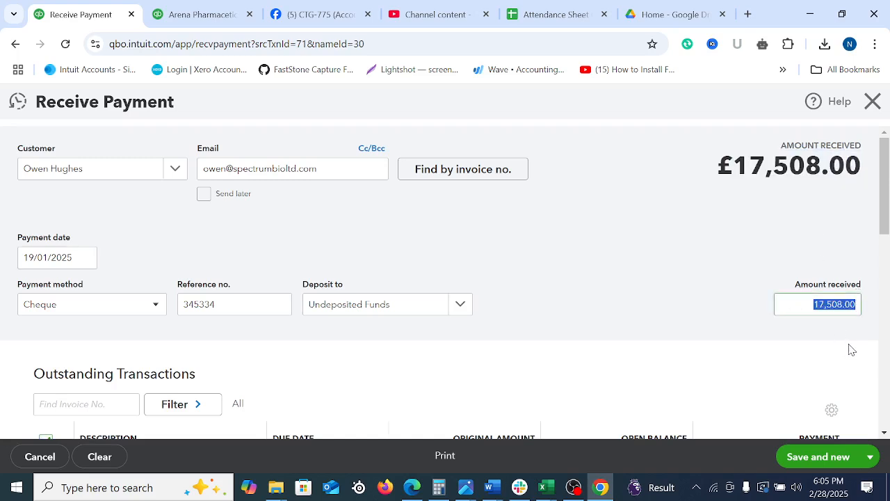
type("10000")
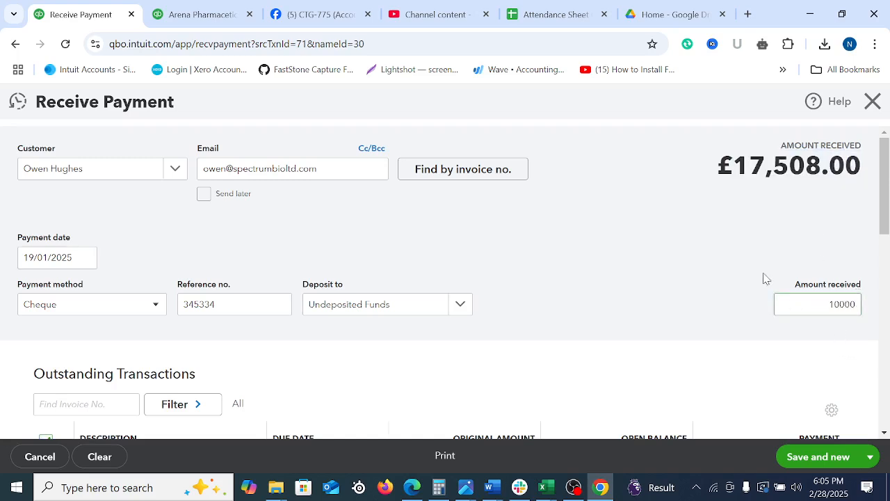
left_click(765, 278)
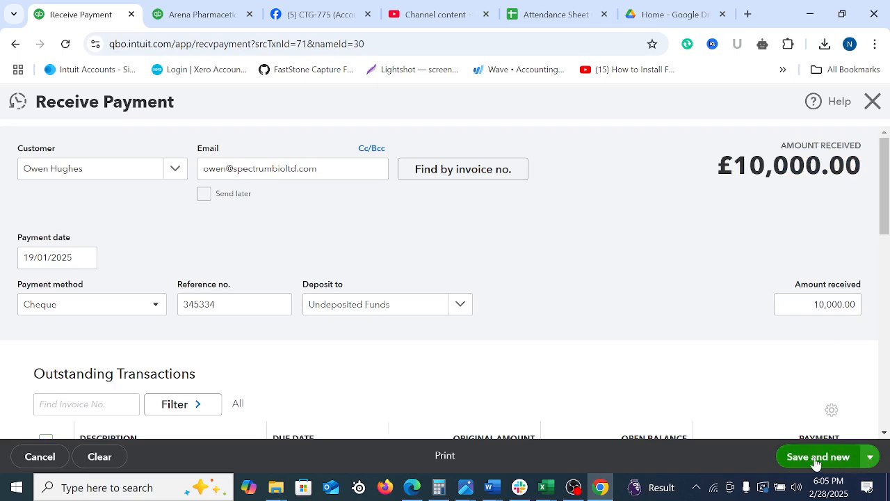
Review the amount to apply and how the payment is allocated across the outstanding invoices, particularly invoice 1001
scroll(609, 391, "down", 10)
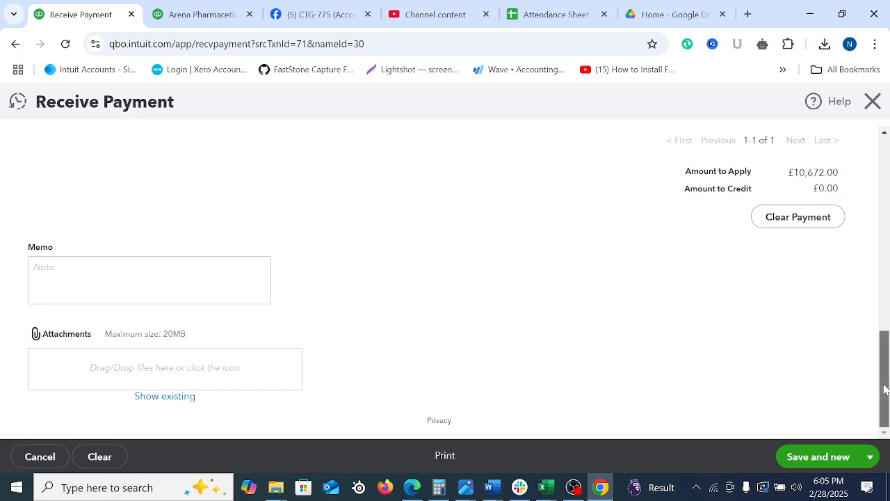
scroll(851, 343, "up", 3)
scroll(454, 327, "up", 7)
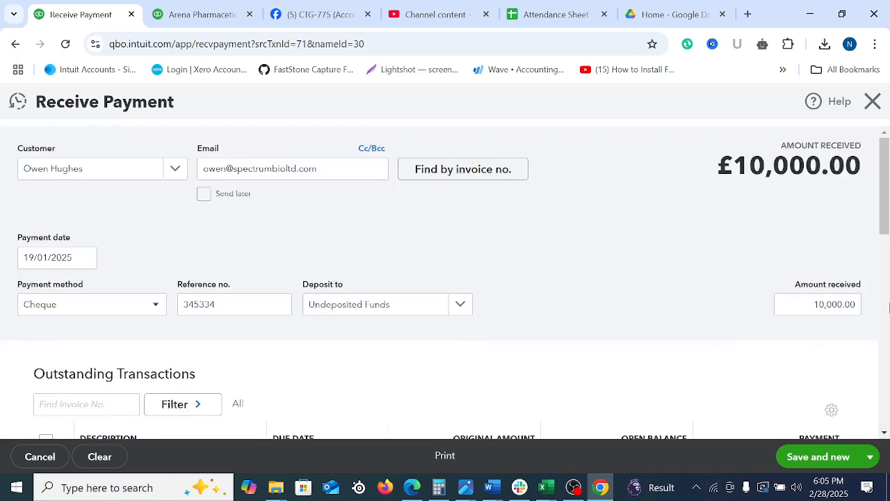
scroll(884, 223, "down", 3)
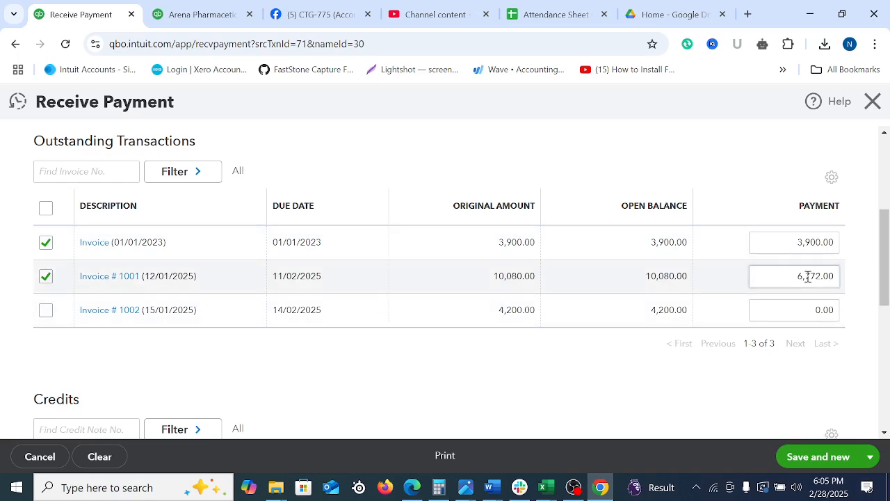
left_click_drag(802, 276, 836, 276)
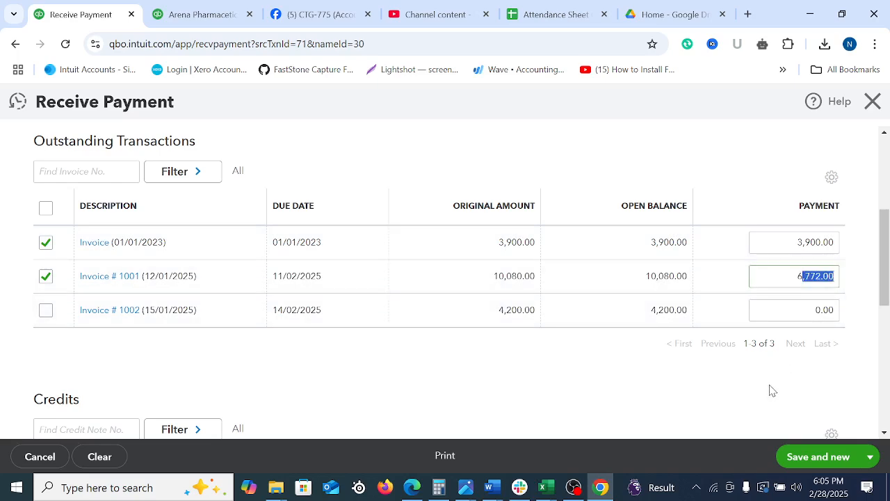
left_click(652, 405)
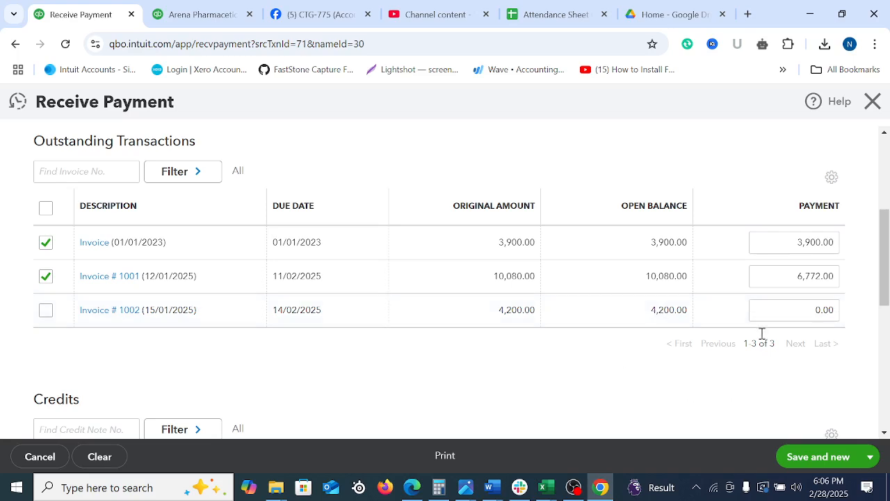
Save and close the customer payment, and check its effect on the invoice statuses in the sales transactions list
left_click(869, 458)
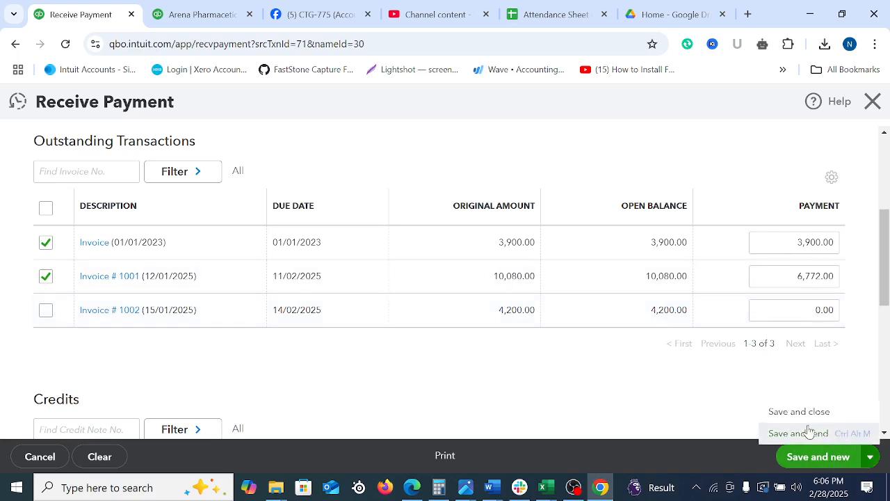
left_click(795, 413)
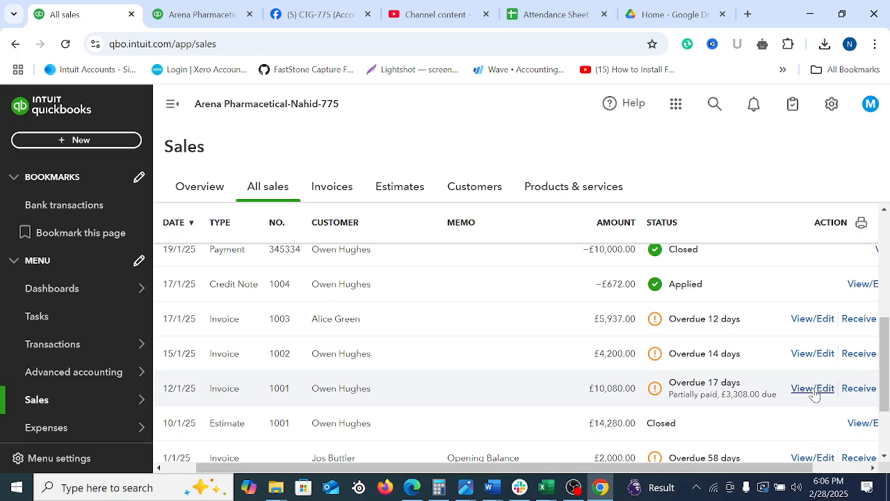
scroll(814, 393, "up", 5)
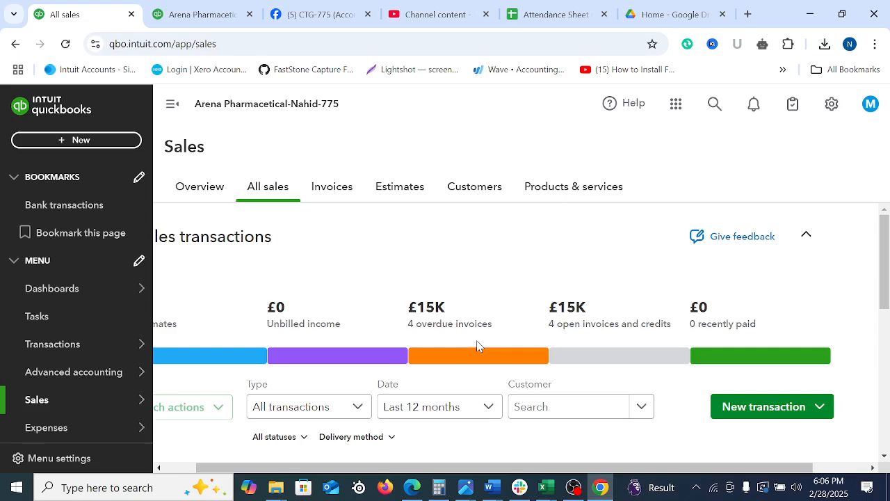
scroll(324, 355, "down", 5)
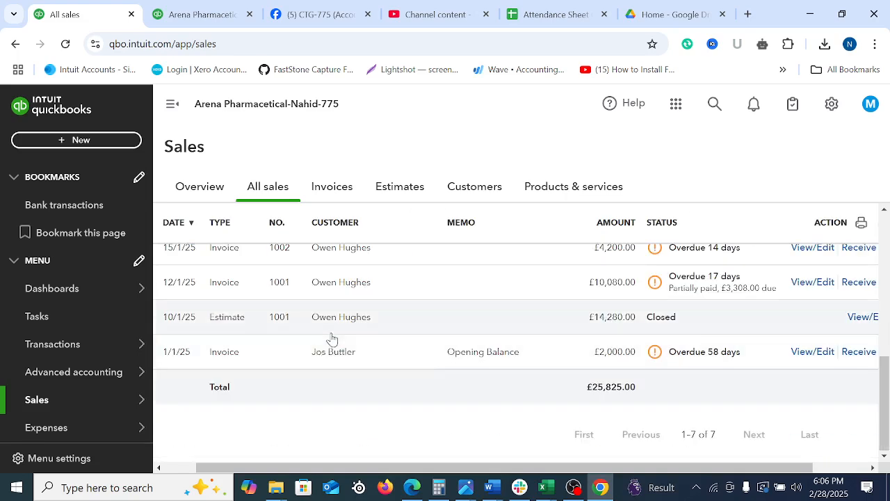
left_click_drag(884, 397, 878, 334)
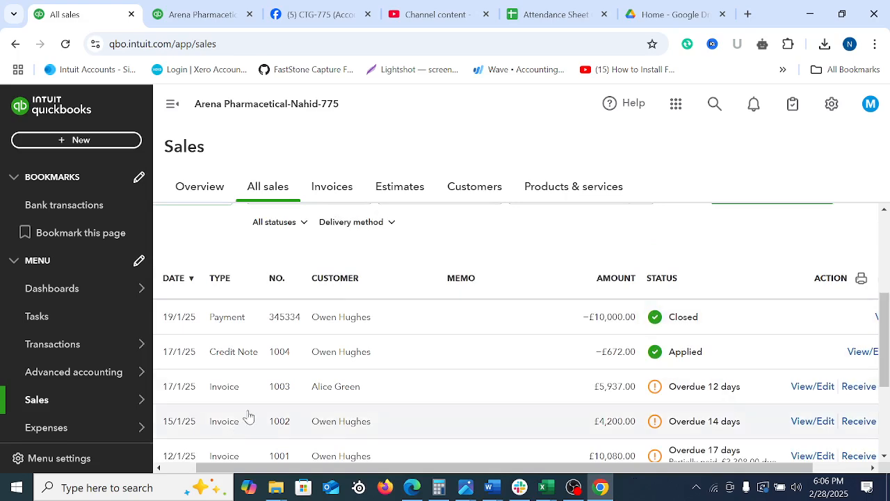
Reopen the £10,000.00 cheque payment dated 19/01/2025 from the recent transactions and review its details and outstanding transactions
left_click(714, 103)
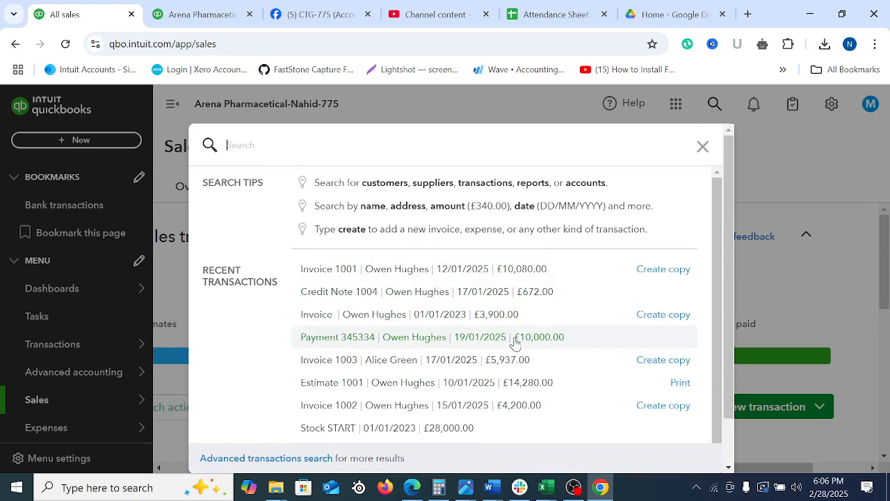
left_click(387, 341)
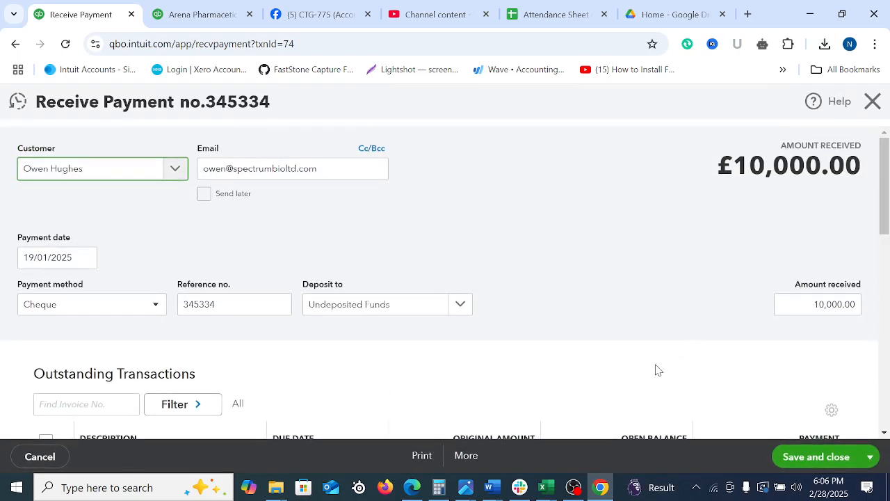
scroll(603, 338, "down", 9)
scroll(603, 337, "up", 9)
scroll(664, 393, "down", 10)
scroll(654, 389, "up", 10)
Open the payment's transaction journal and examine its debit and credit entries
left_click(466, 455)
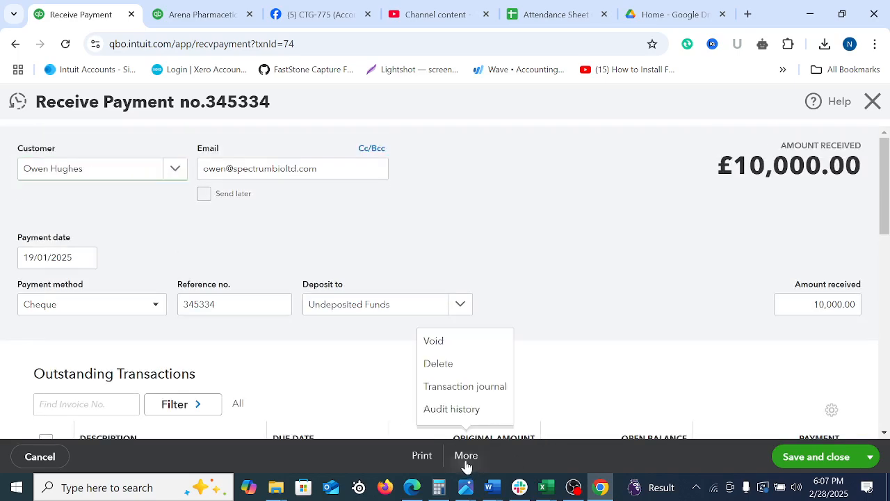
left_click(459, 389)
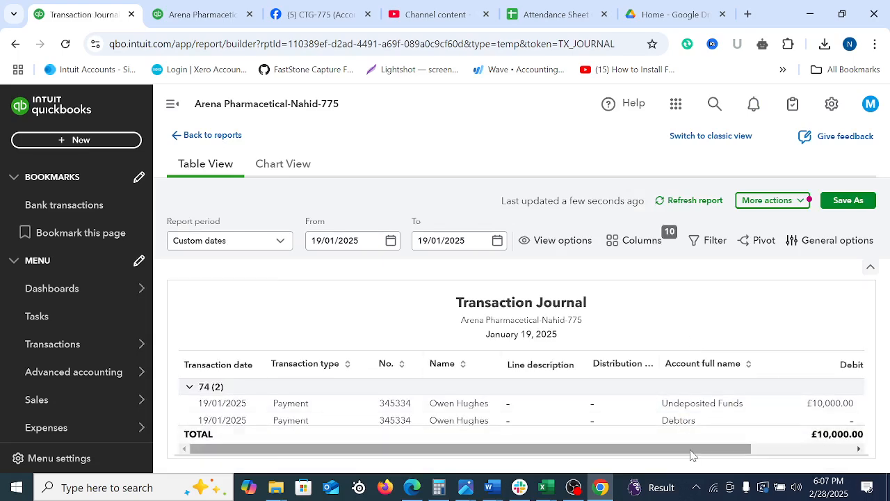
left_click_drag(691, 452, 888, 445)
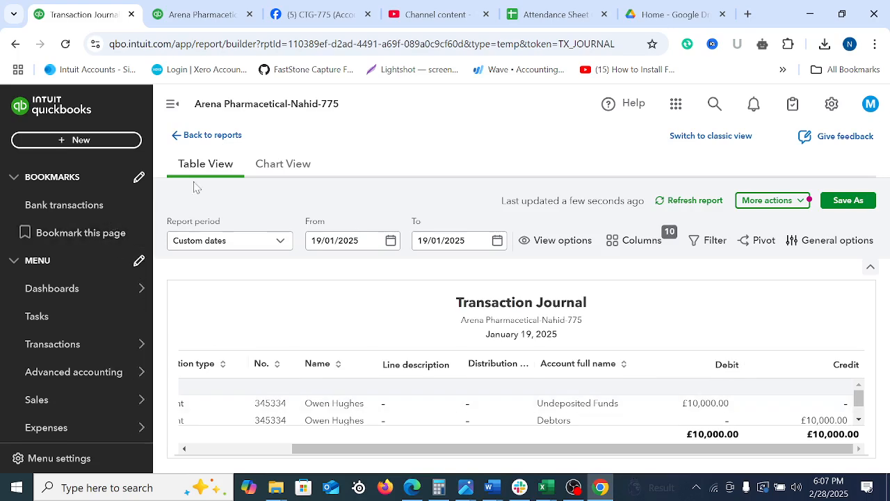
scroll(653, 403, "down", 2)
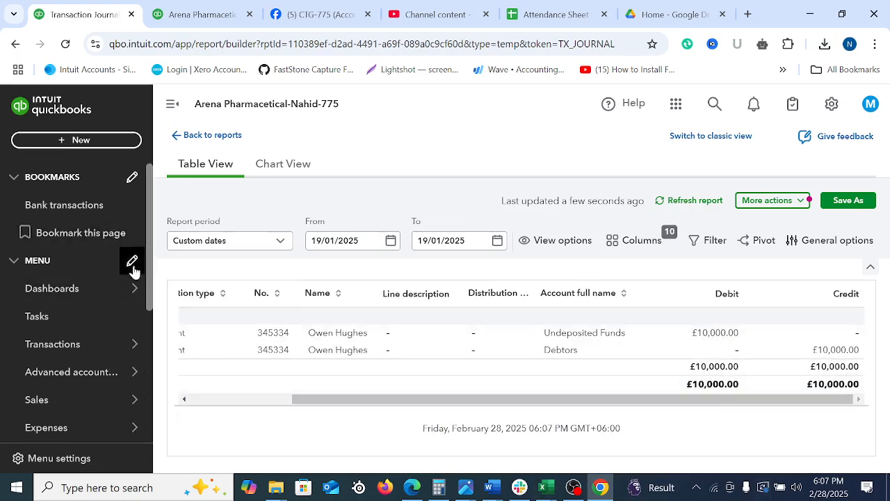
Open invoice 1003 from the recent transactions and examine its transaction journal
left_click(715, 104)
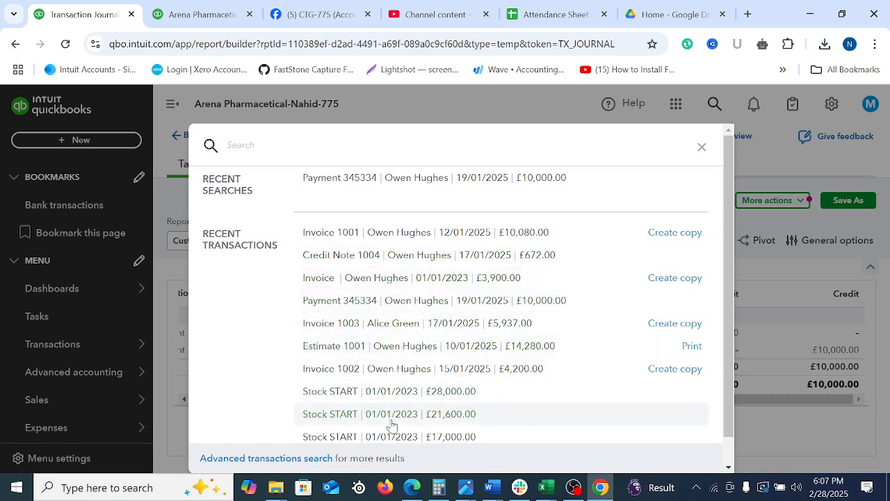
left_click(407, 326)
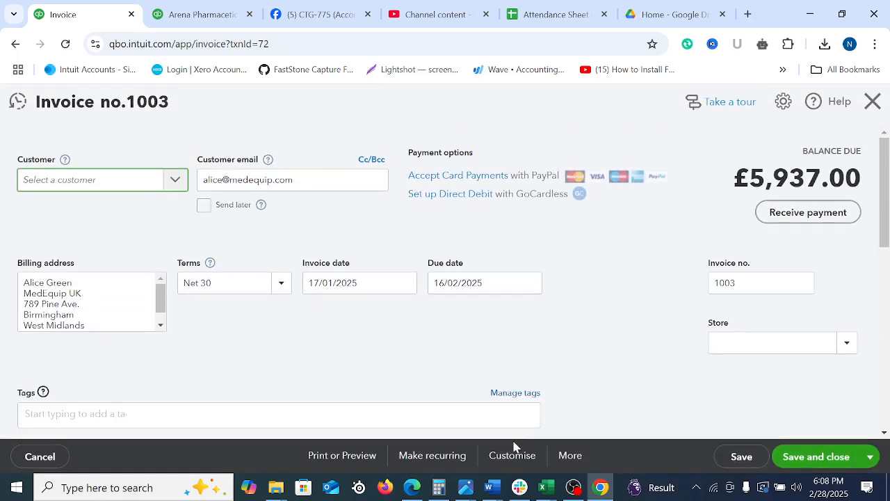
left_click(574, 459)
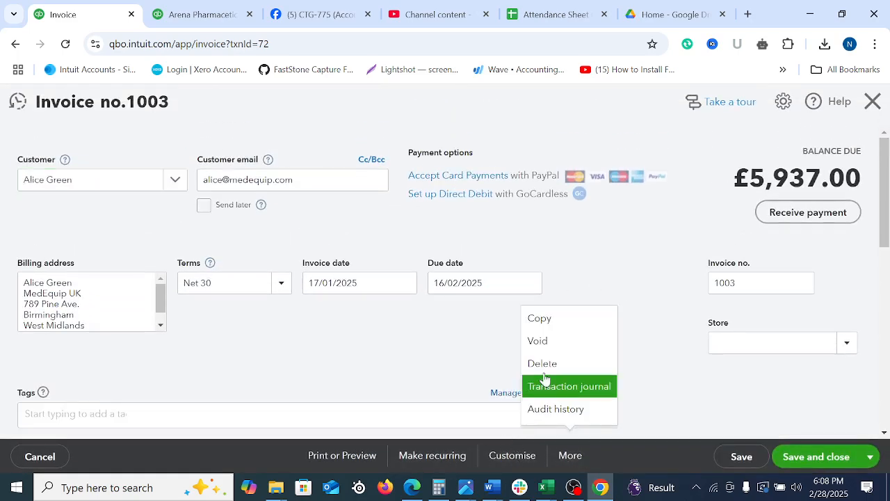
left_click(549, 386)
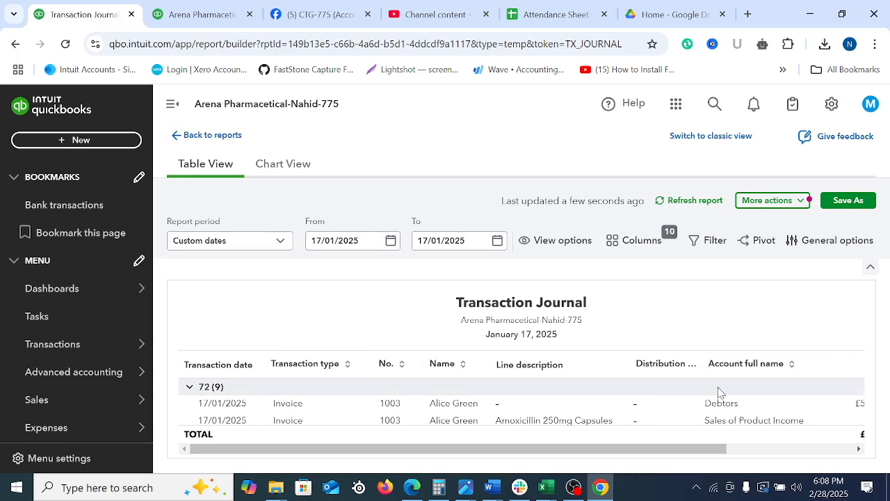
scroll(696, 448, "down", 2)
scroll(739, 359, "up", 3)
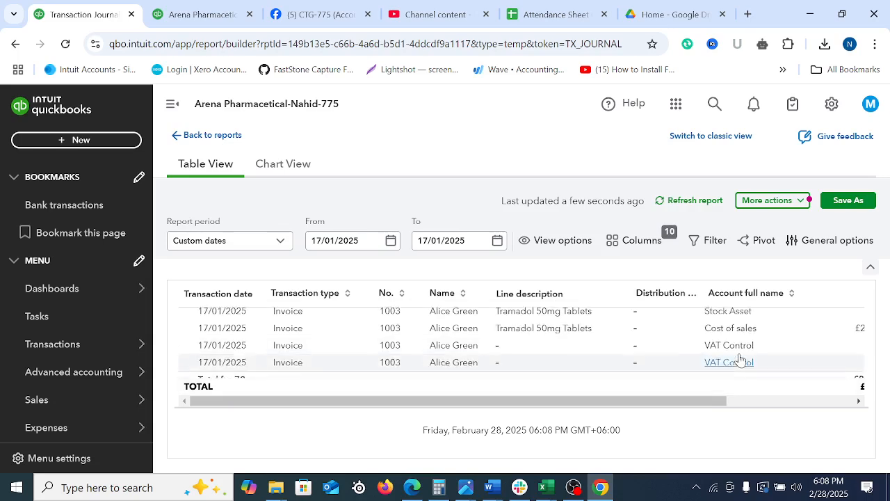
Generate a printable PDF of the invoice 1003 transaction journal and enlarge its account, debit and credit columns for reading
left_click(801, 201)
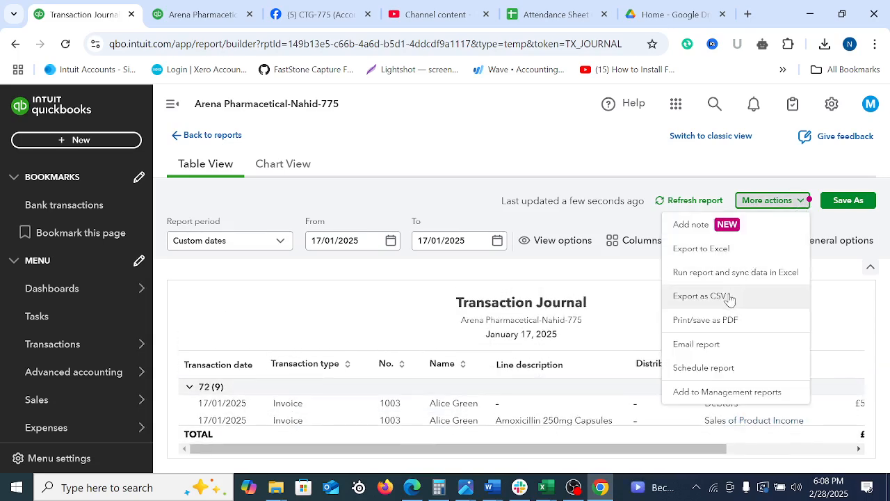
left_click(722, 320)
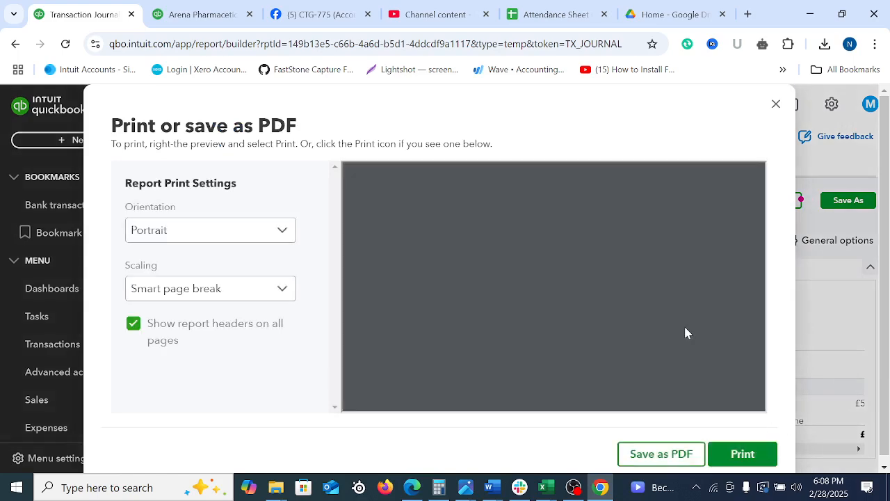
left_click(743, 454)
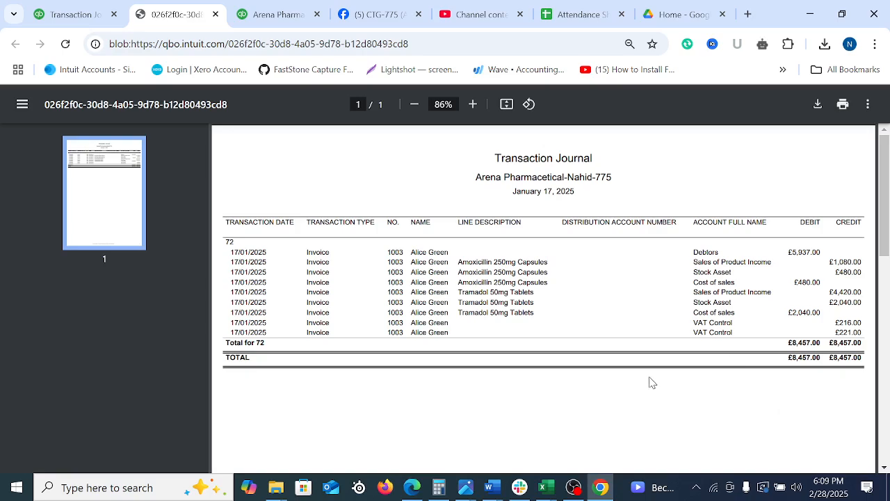
scroll(651, 381, "up", 2)
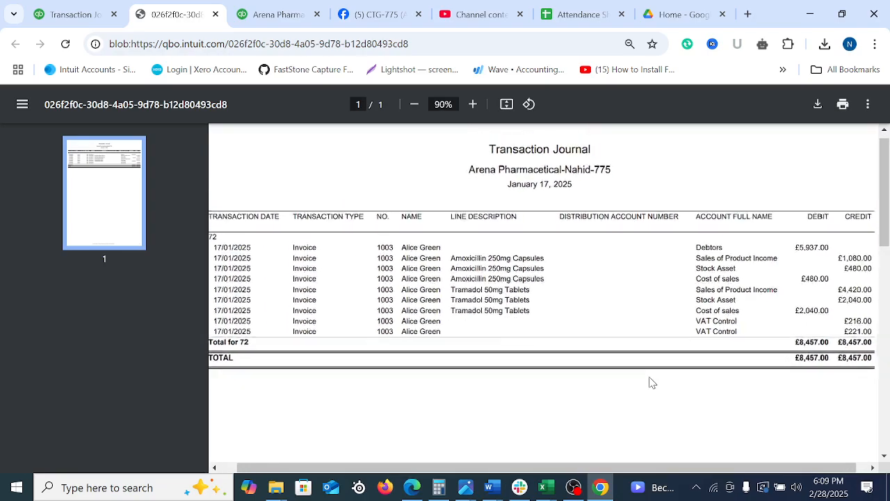
scroll(652, 382, "up", 2)
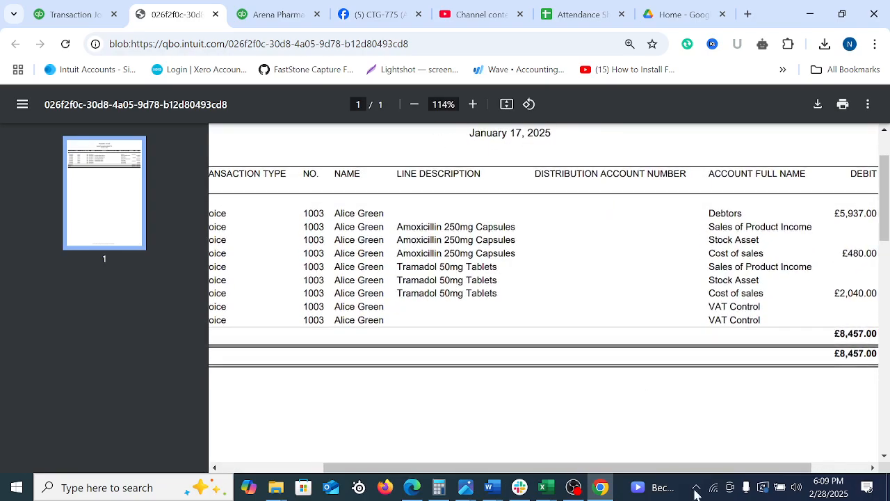
left_click_drag(704, 467, 759, 467)
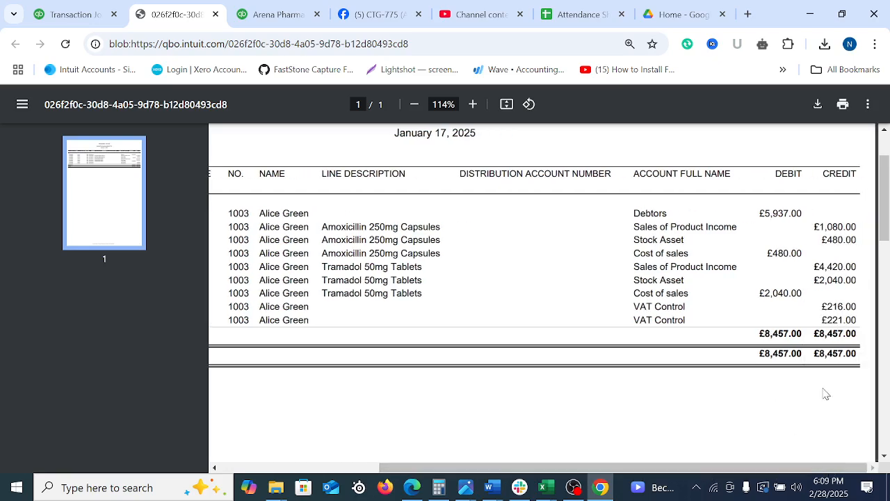
Take a full-screen capture of the journal and outline the Debtors debit amount with a red box
key("Print")
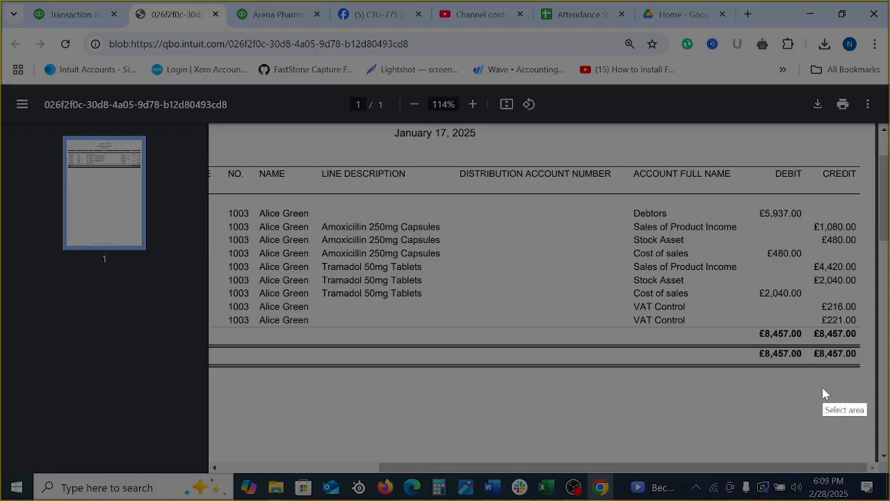
key("ctrl+a")
left_click_drag(889, 500, 887, 497)
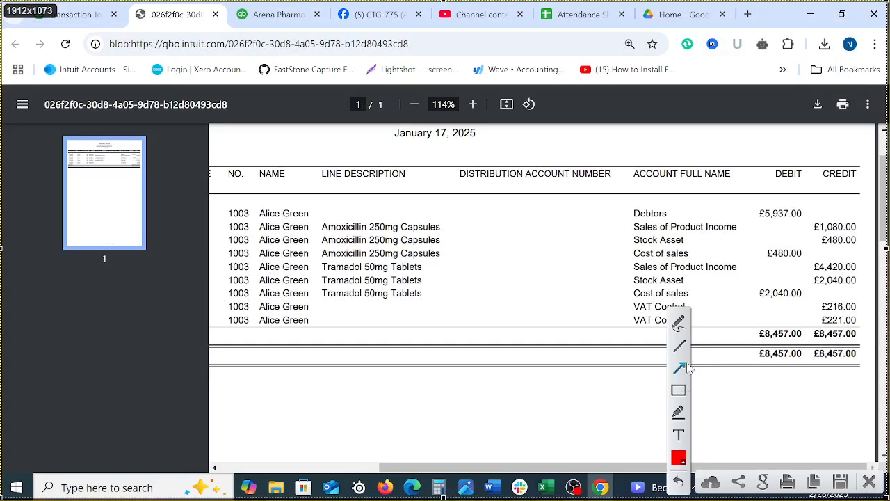
left_click(679, 392)
left_click_drag(751, 200, 807, 222)
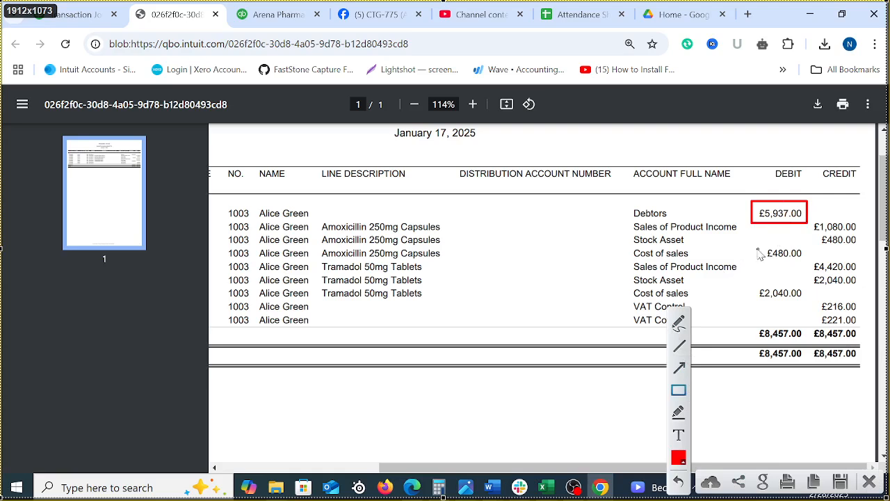
Outline both Sales of Product Income entries in red, including their Amoxicillin and Tramadol descriptions and their credit amounts
left_click_drag(631, 220, 742, 234)
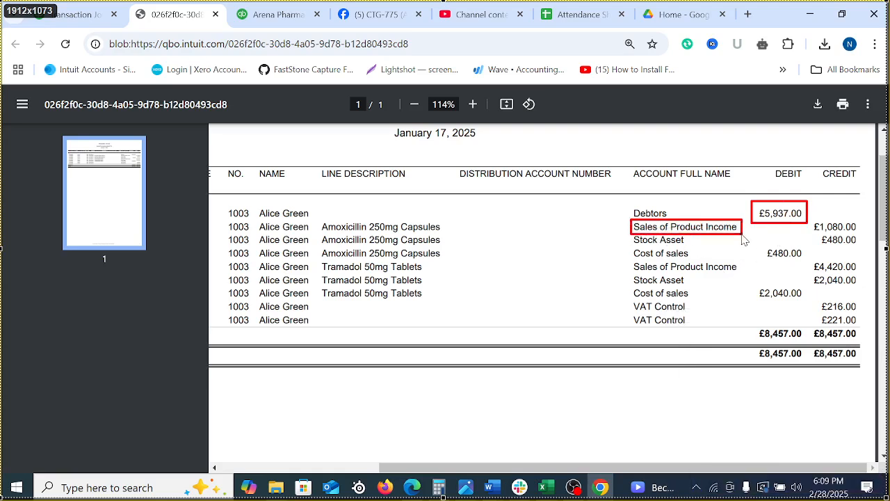
mouse_move(630, 260)
left_mouse_down()
mouse_move(668, 273)
mouse_move(745, 273)
left_mouse_up()
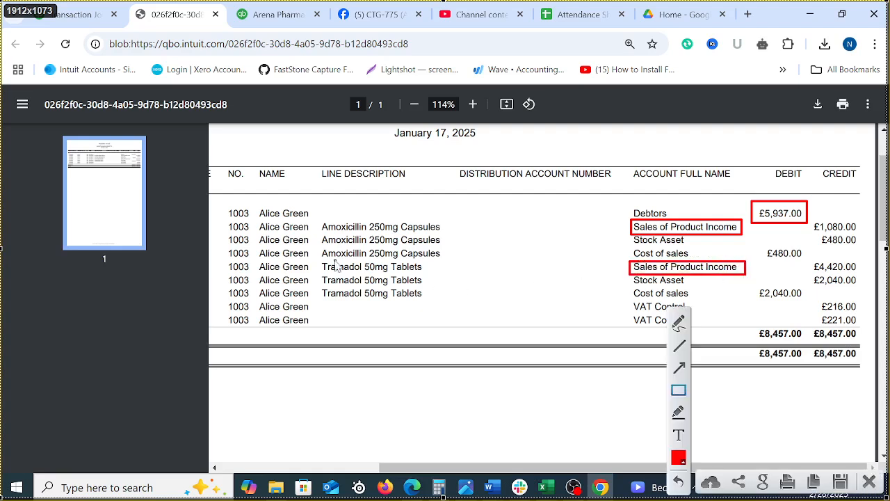
left_click_drag(320, 260, 432, 273)
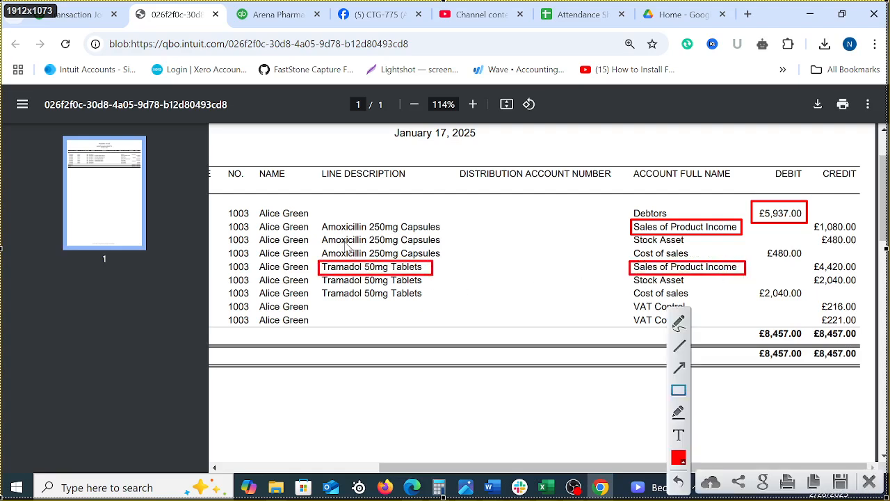
left_click_drag(320, 221, 448, 239)
mouse_move(804, 220)
left_mouse_down()
mouse_move(844, 236)
mouse_move(865, 234)
left_mouse_up()
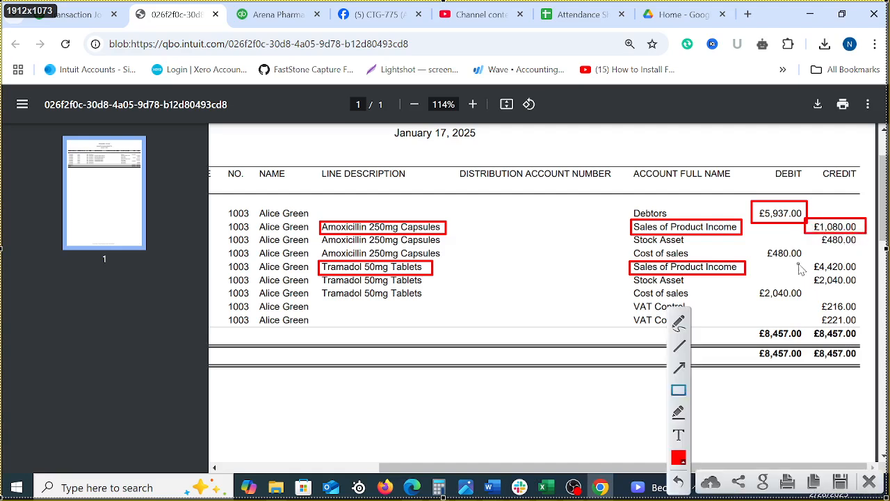
mouse_move(807, 257)
left_mouse_down()
mouse_move(823, 271)
mouse_move(870, 279)
left_mouse_up()
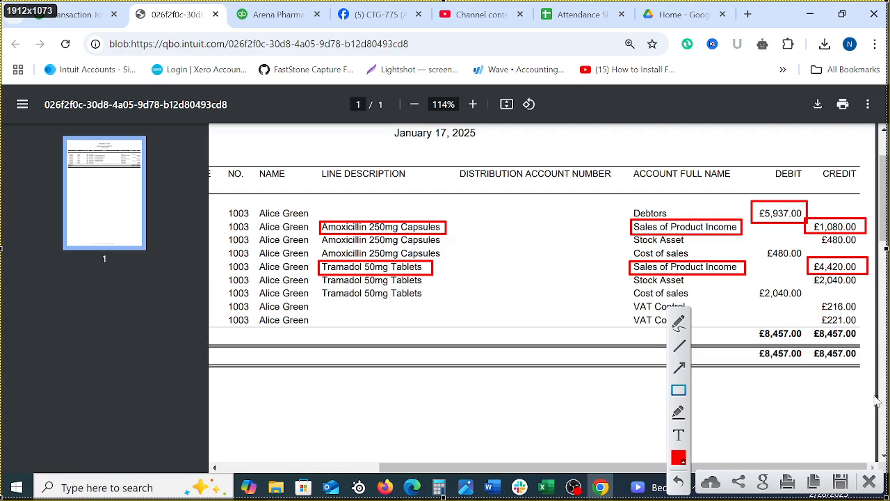
Outline in red the two VAT Control entries with their credits, the Debtors account name, and the Amoxicillin Stock Asset entry with its credit
left_click_drag(631, 301, 703, 331)
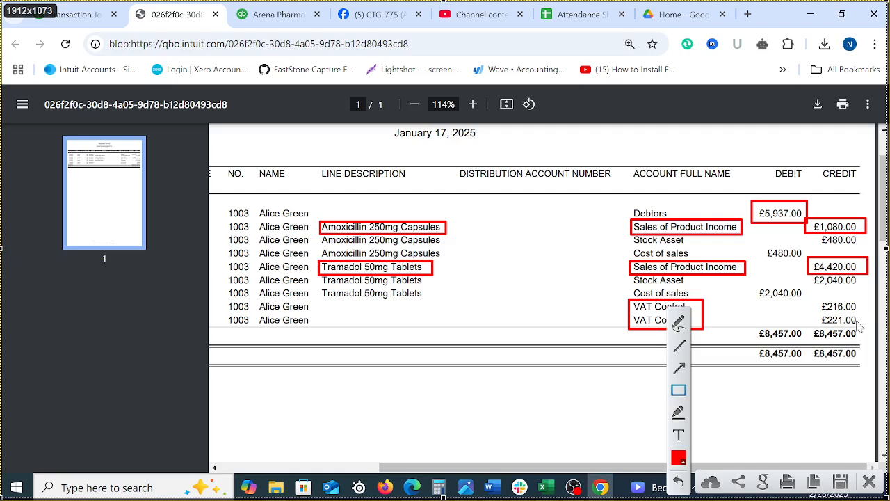
left_click_drag(813, 301, 864, 333)
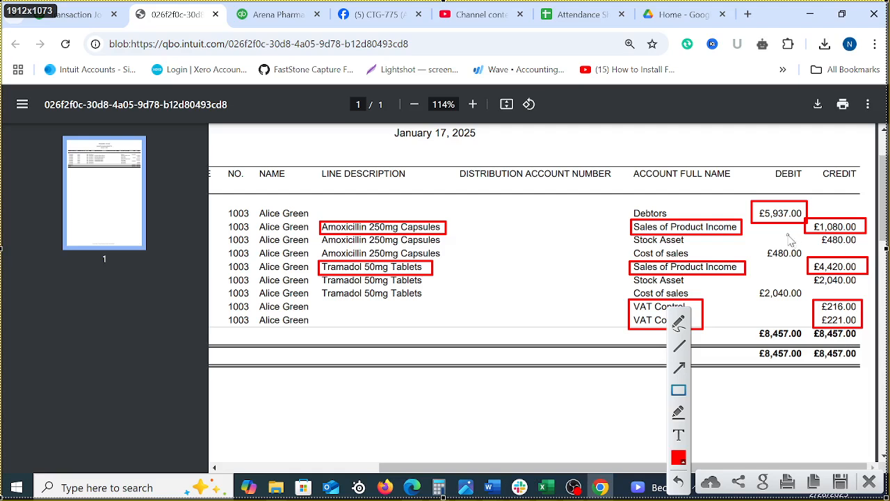
left_click_drag(628, 201, 690, 220)
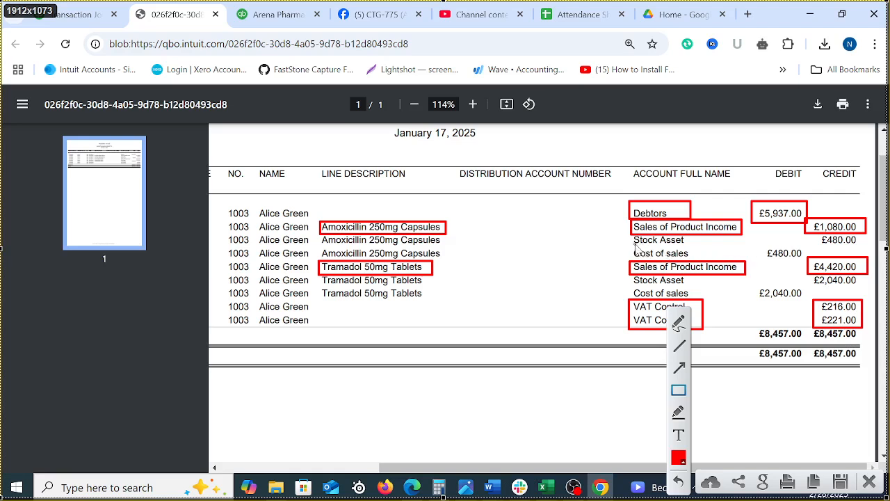
mouse_move(630, 234)
left_mouse_down()
mouse_move(713, 254)
mouse_move(711, 246)
left_mouse_up()
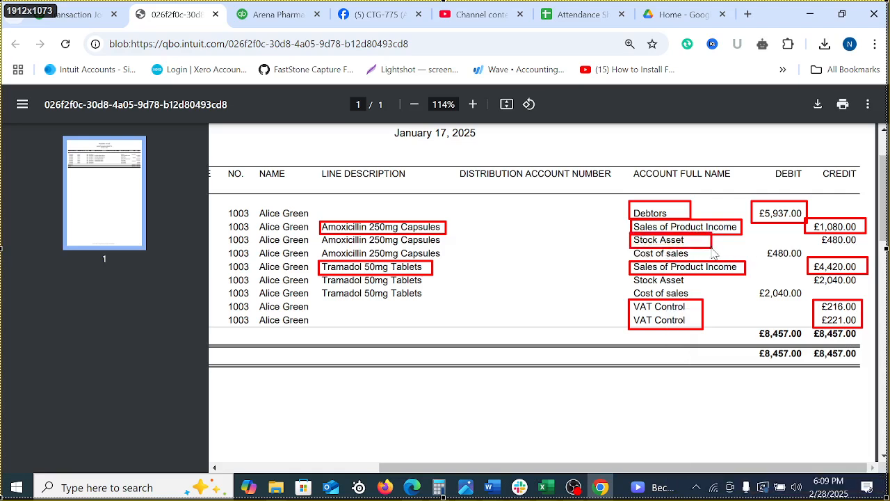
mouse_move(812, 233)
left_mouse_down()
mouse_move(873, 261)
mouse_move(866, 246)
left_mouse_up()
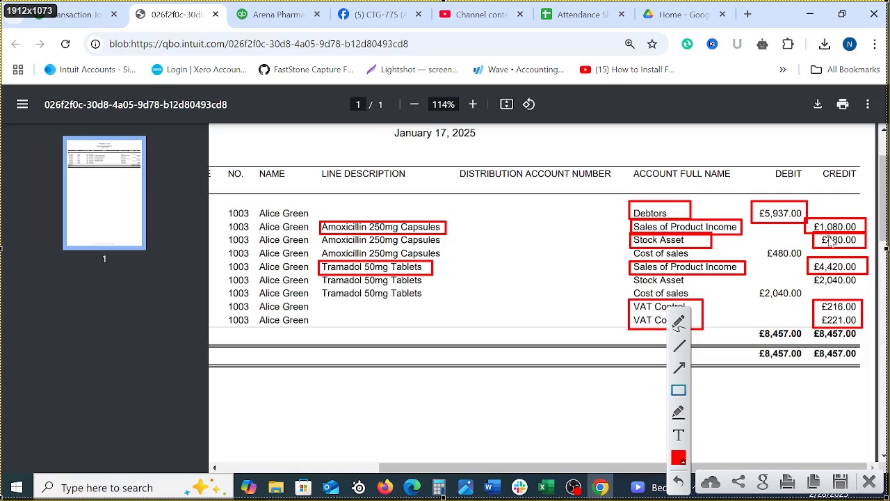
Outline in red both Cost of sales debits and the Tramadol Stock Asset credit, and close the screen capture without saving it
left_click_drag(761, 244, 804, 260)
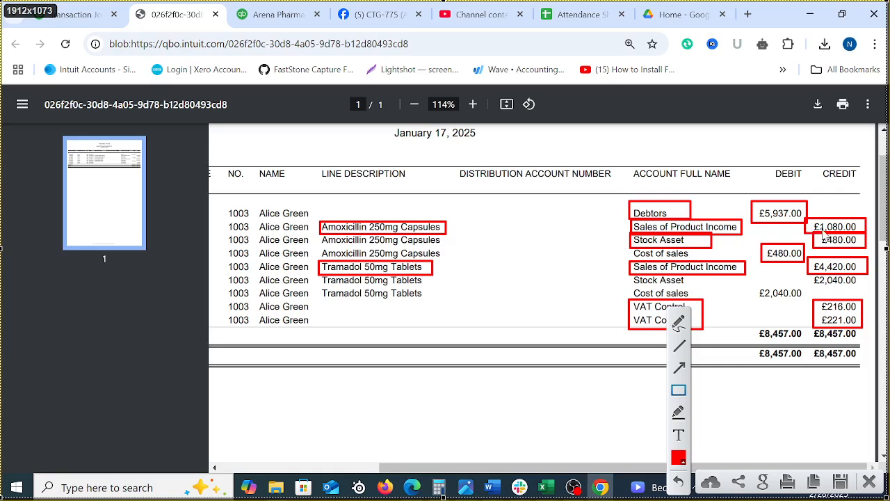
left_click_drag(809, 272, 867, 288)
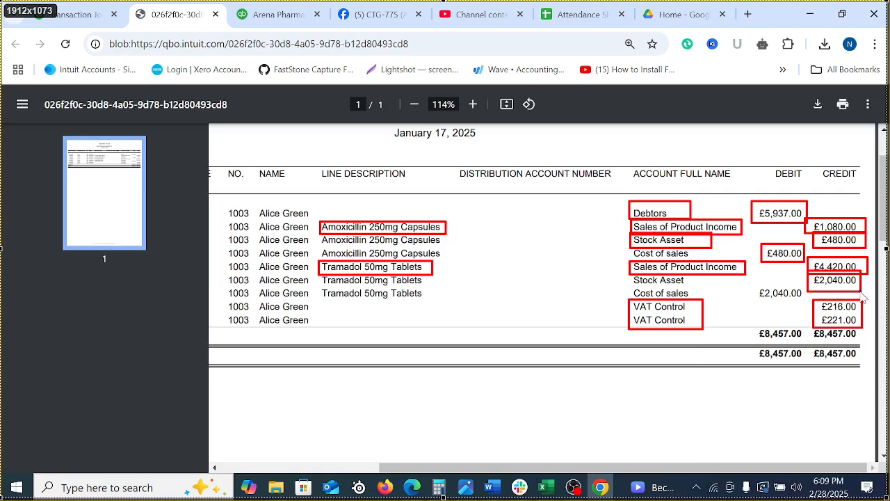
left_click_drag(758, 285, 804, 308)
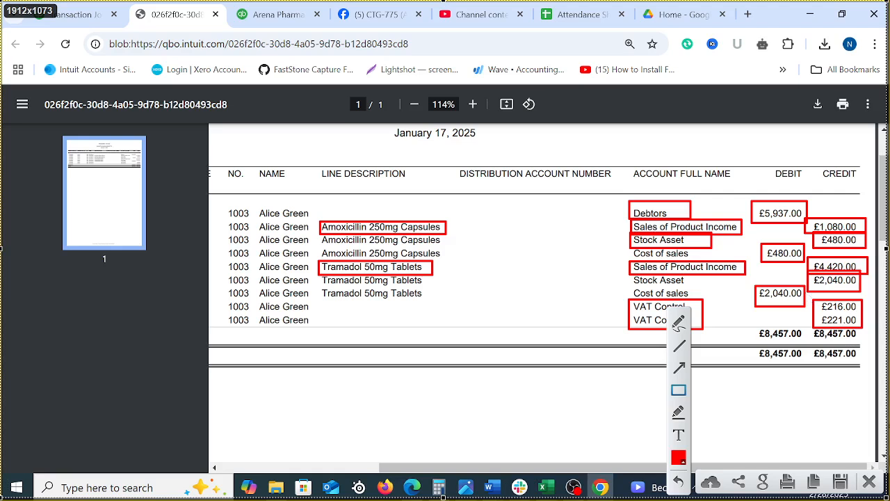
left_click(867, 483)
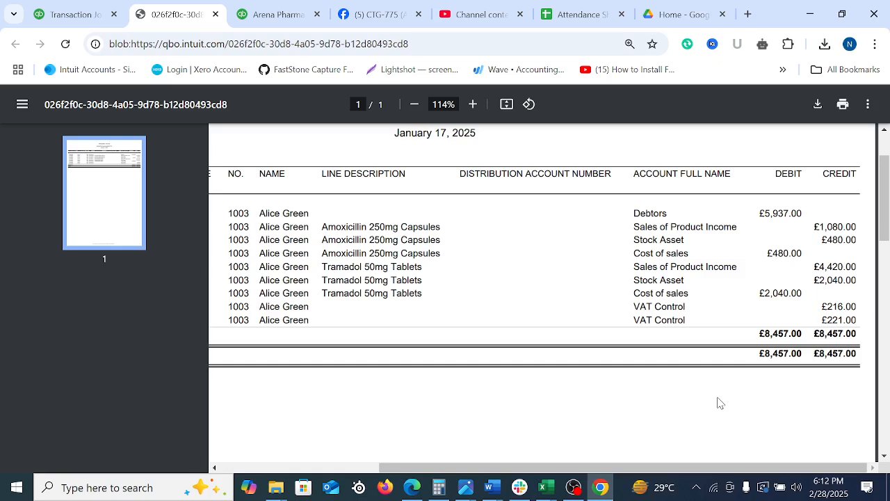
Close the invoice 1003 journal PDF and the print preview to return to the Transaction Journal report
scroll(507, 252, "up", 2)
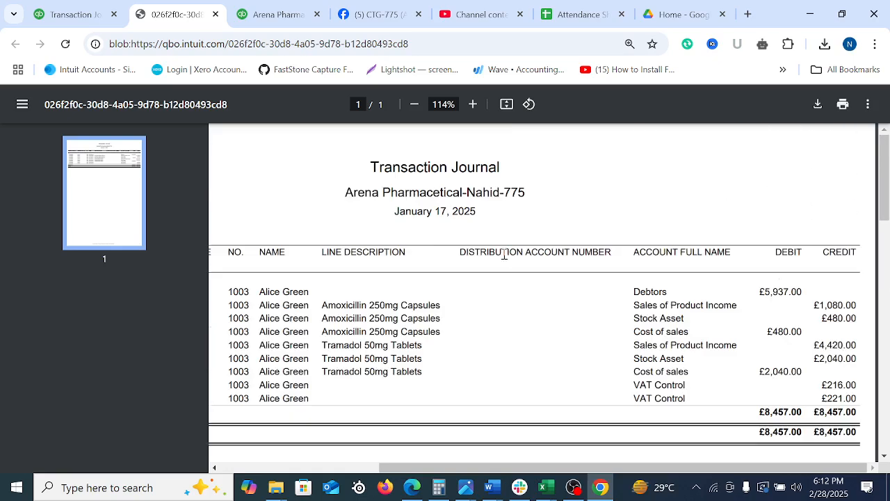
scroll(320, 179, "down", 10)
scroll(320, 178, "up", 10)
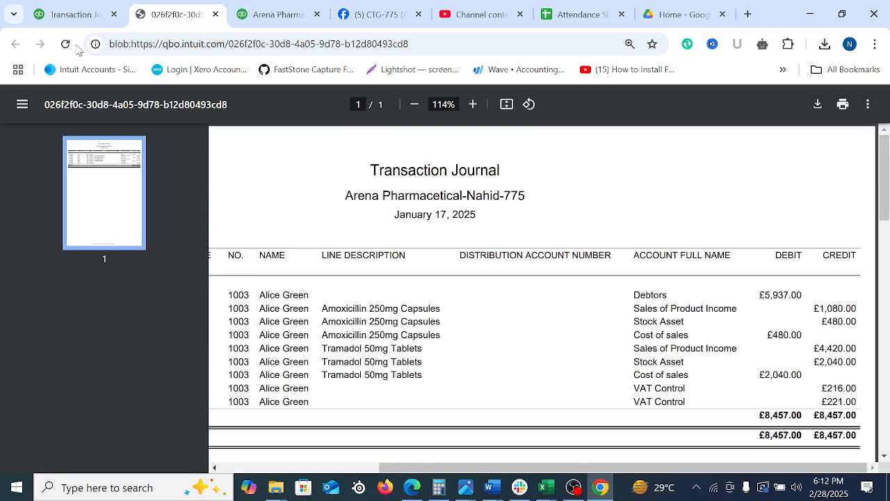
left_click(216, 14)
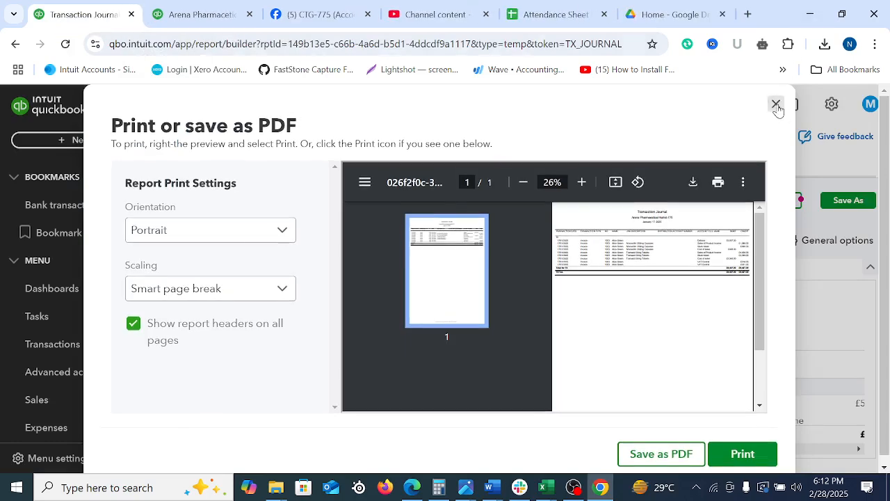
left_click(774, 104)
left_click(77, 140)
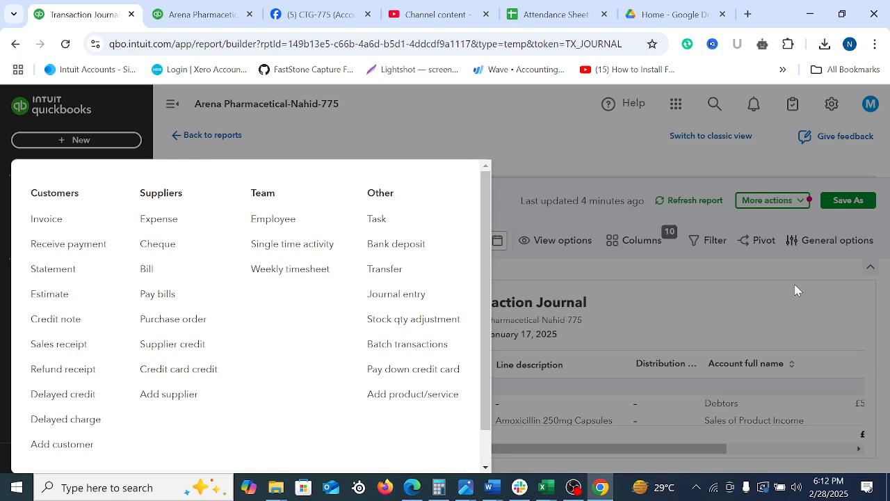
left_click(671, 327)
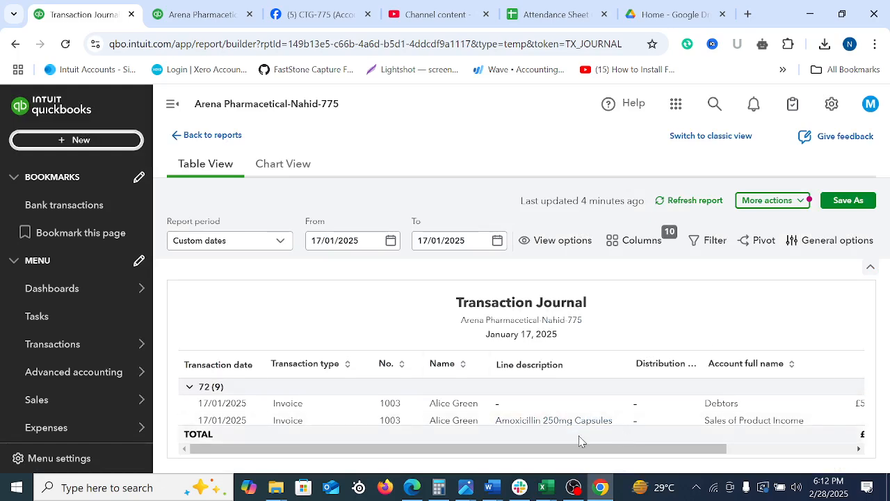
left_click(95, 141)
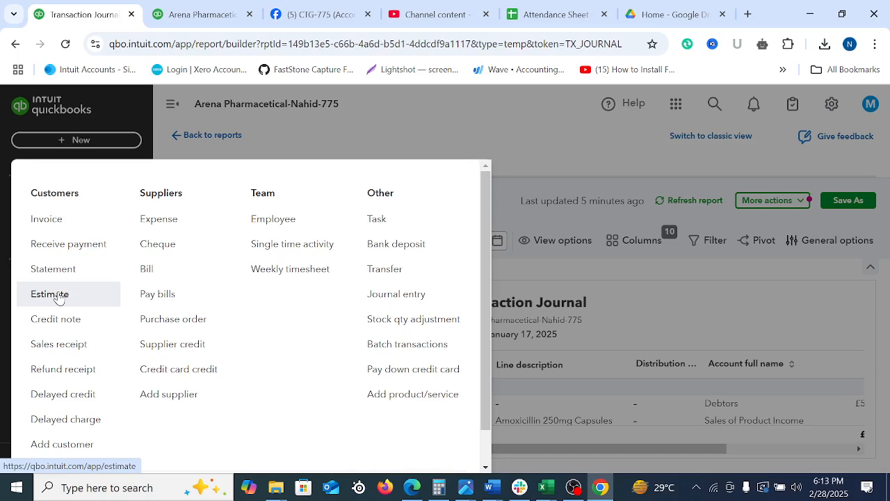
left_click(702, 320)
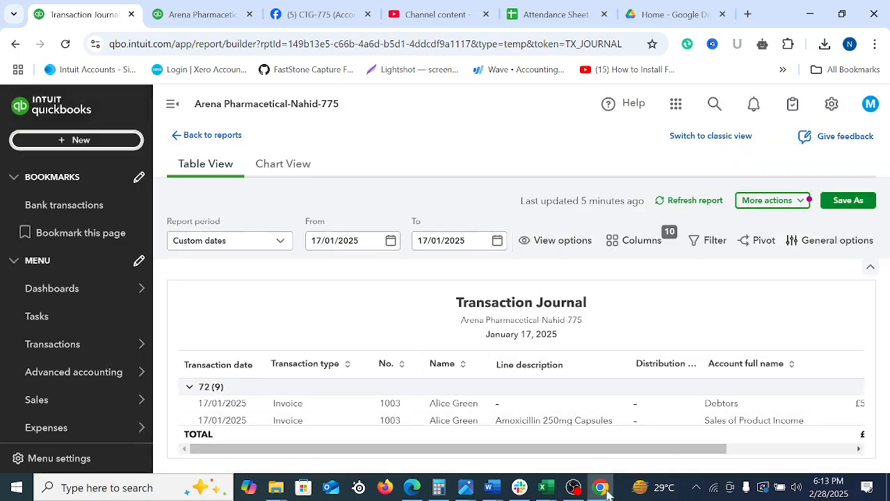